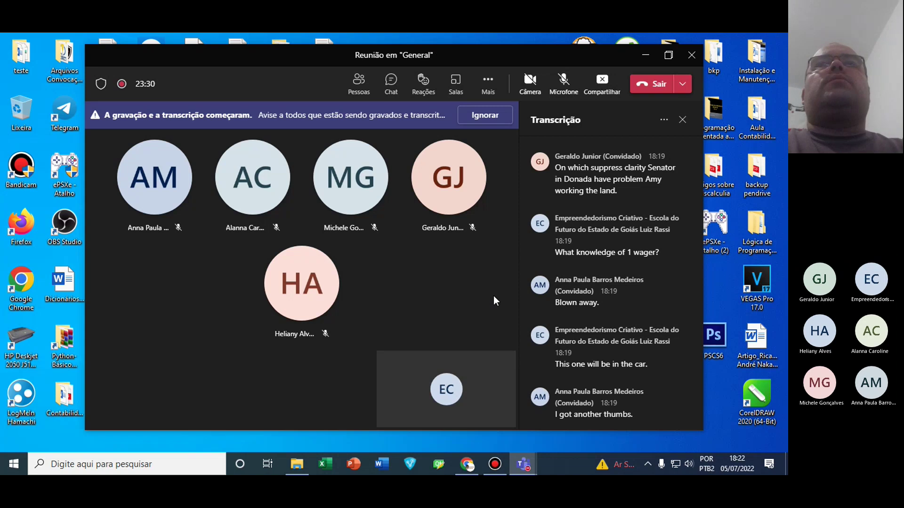
Close the meeting's transcription pane and minimize the Bandicam and Teams meeting windows to reach the desktop
left_click(682, 119)
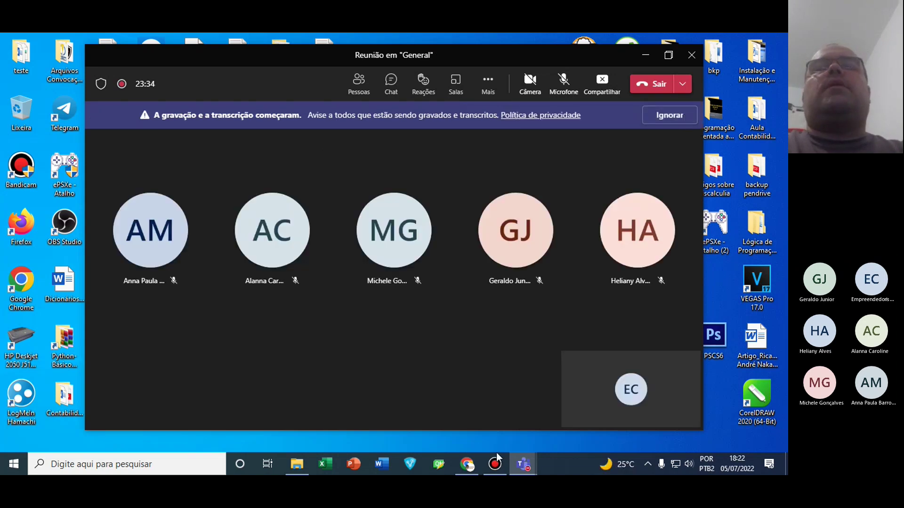
left_click(498, 470)
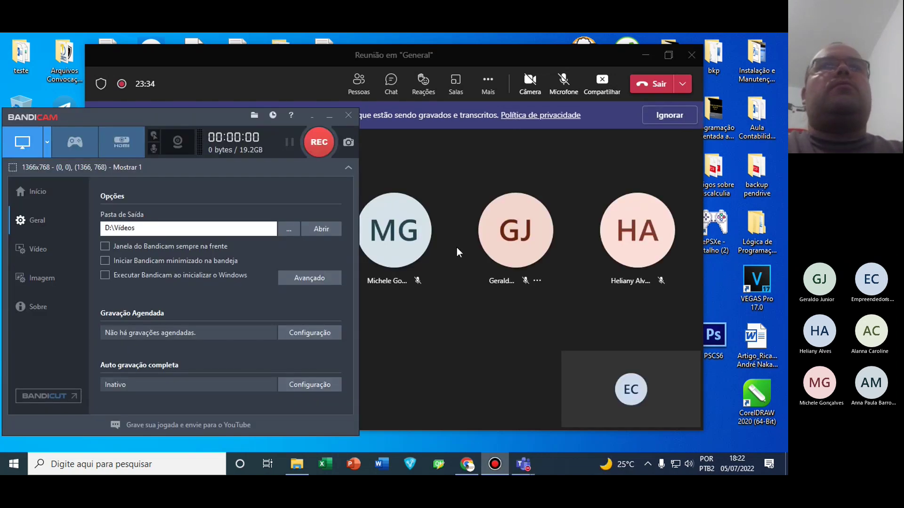
left_click(329, 115)
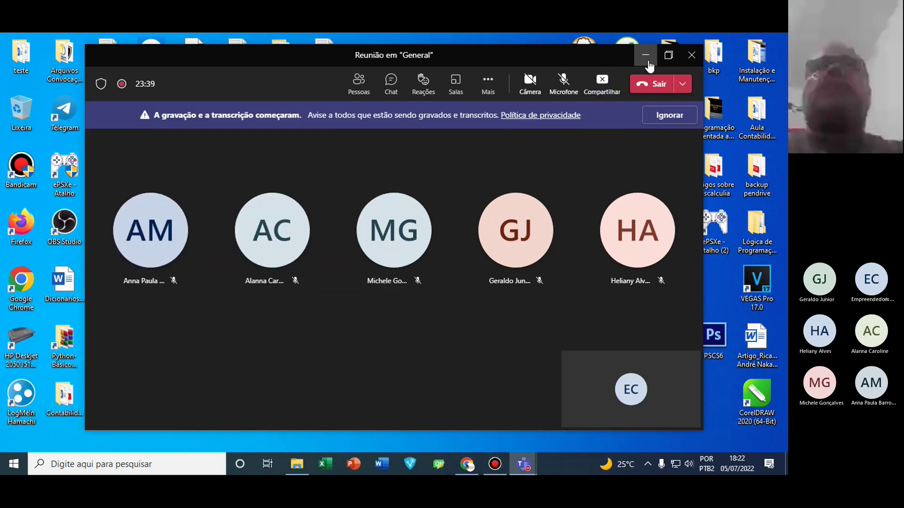
left_click(646, 57)
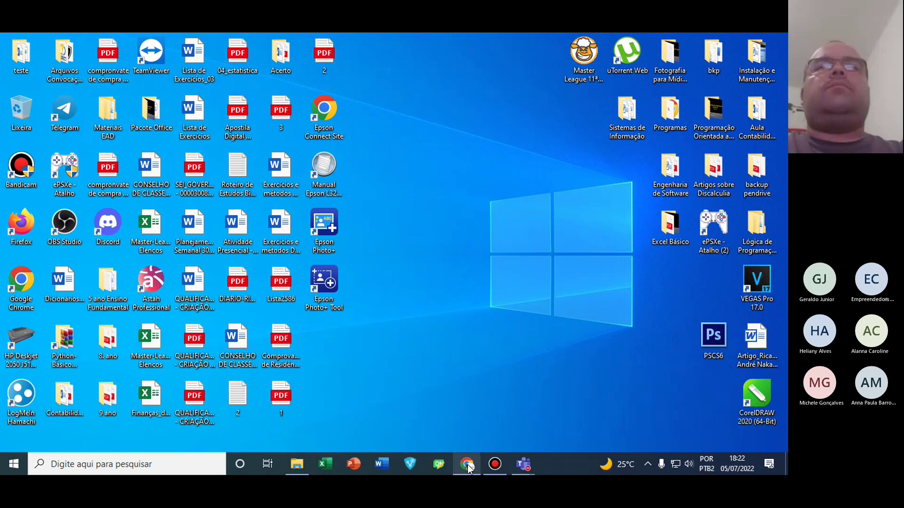
Switch to Chrome and open the instructions of the Aula 01 activity in the Excel Básico class in Google Classroom
left_click(467, 465)
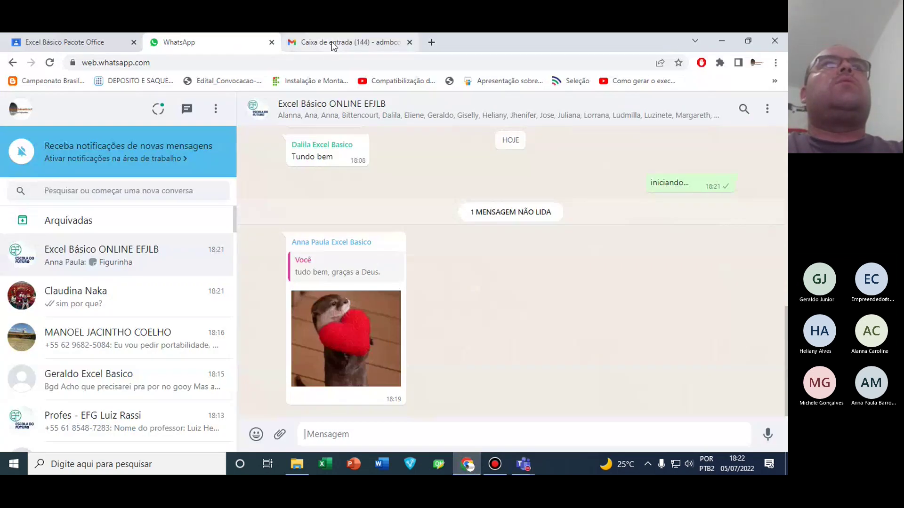
left_click(56, 42)
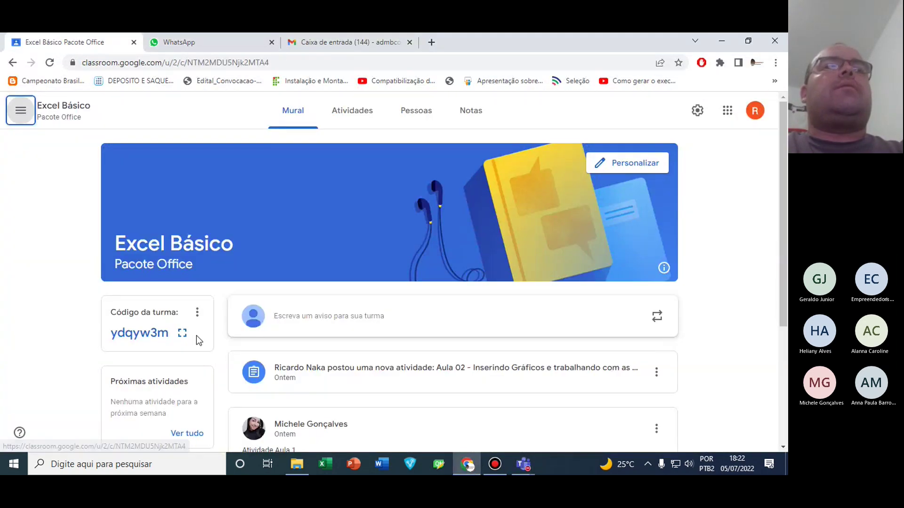
scroll(197, 335, "down", 4)
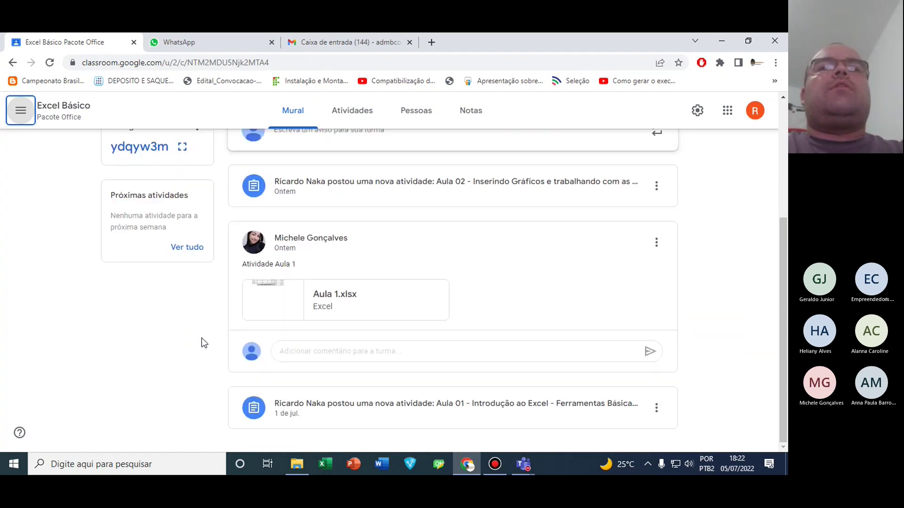
left_click(419, 401)
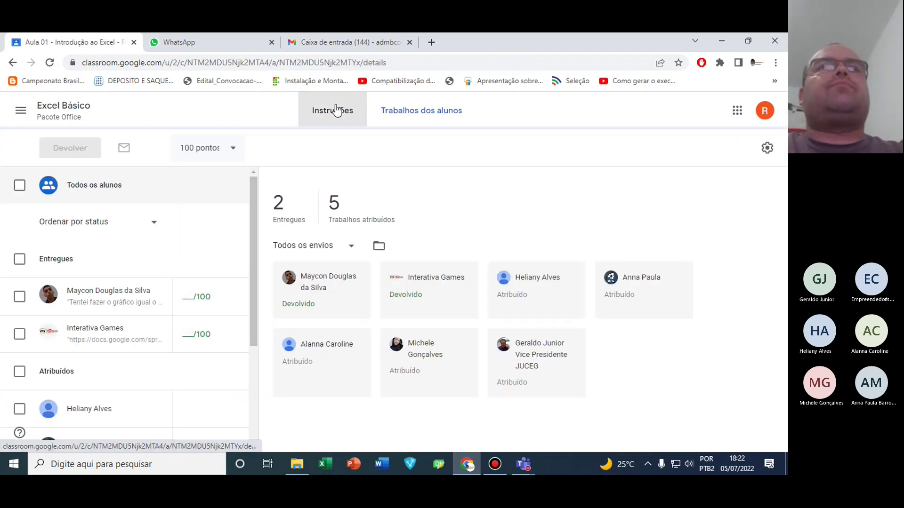
left_click(336, 110)
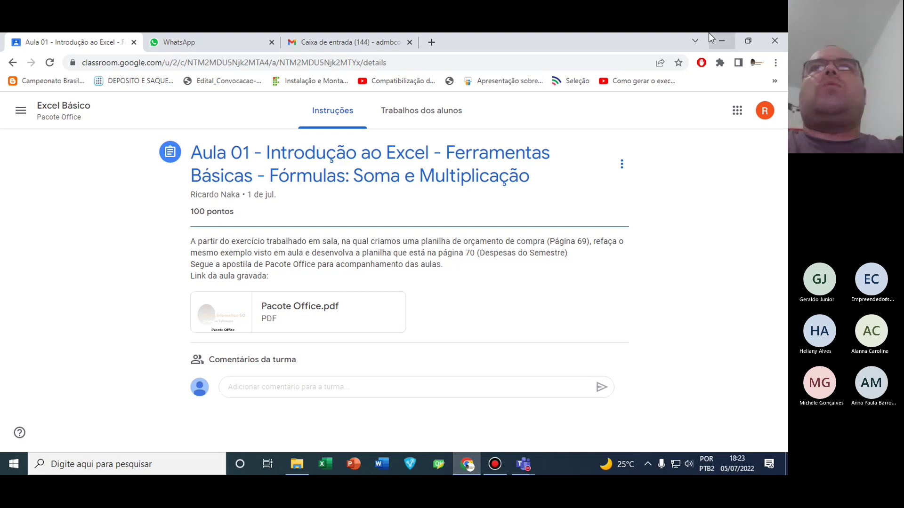
Minimize the browser and open the PDF "Apostila de Informática Básica oficial" from the desktop folder Excel Básico
left_click(722, 42)
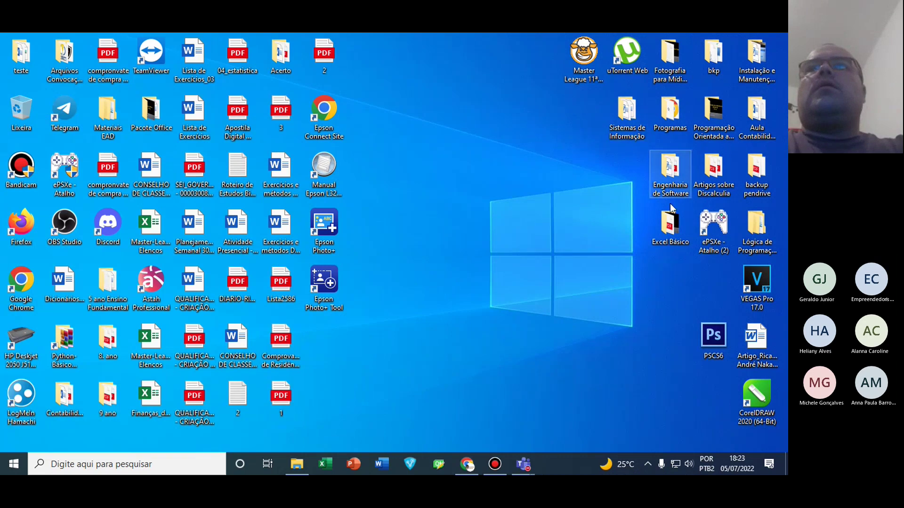
double_click(670, 228)
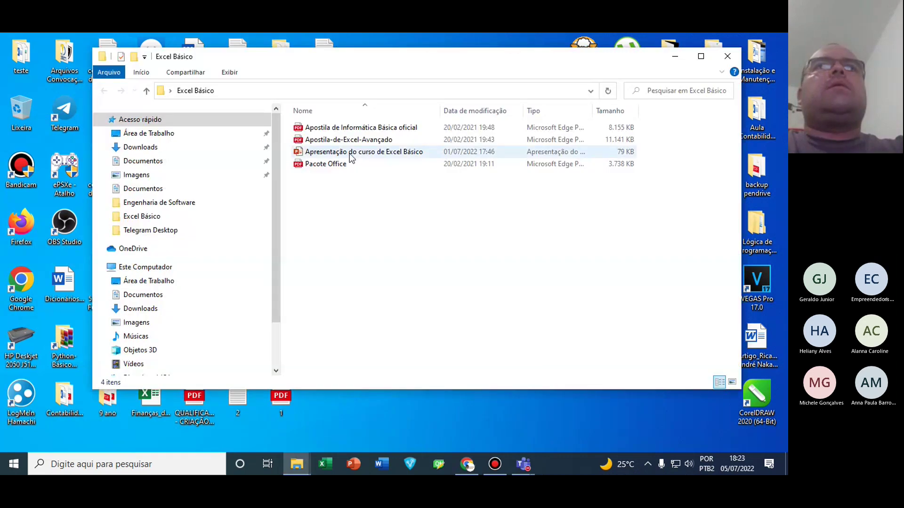
left_click(355, 129)
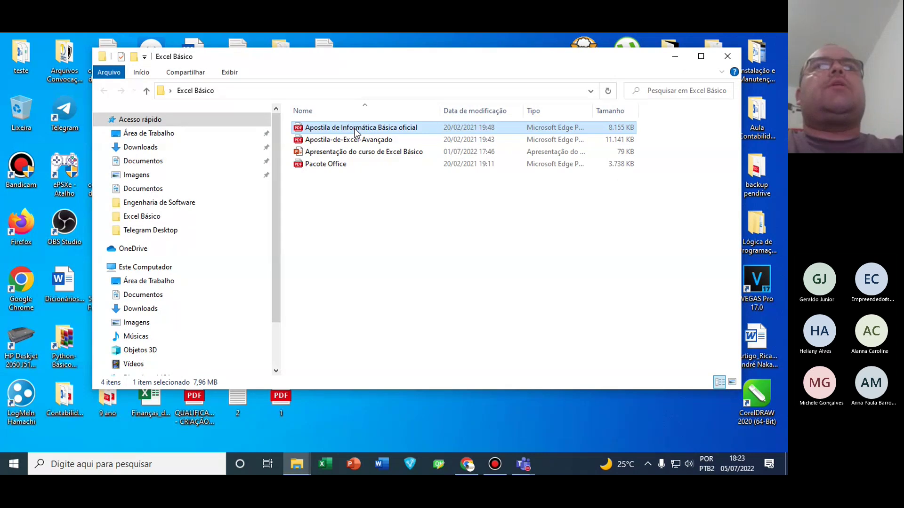
double_click(355, 128)
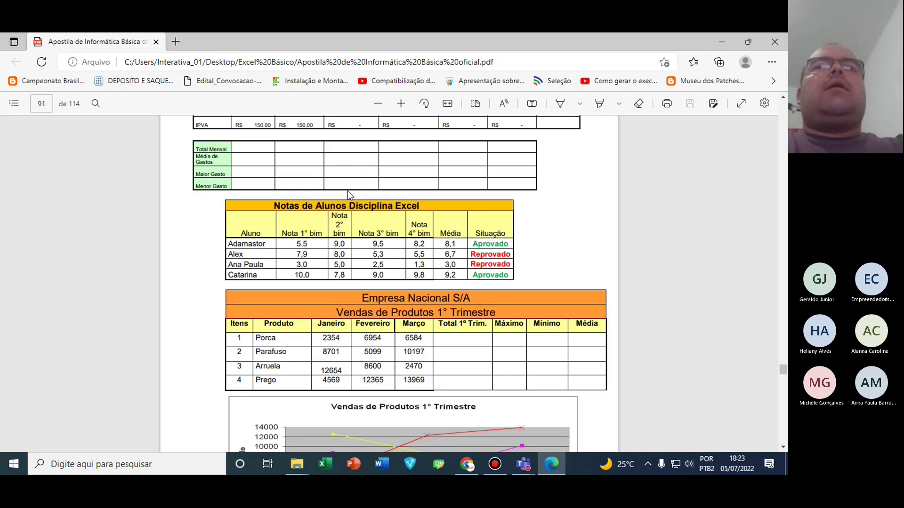
Examine the supermarket price comparison table and its bar chart in the Excel exercises of the PDF
scroll(348, 190, "down", 10)
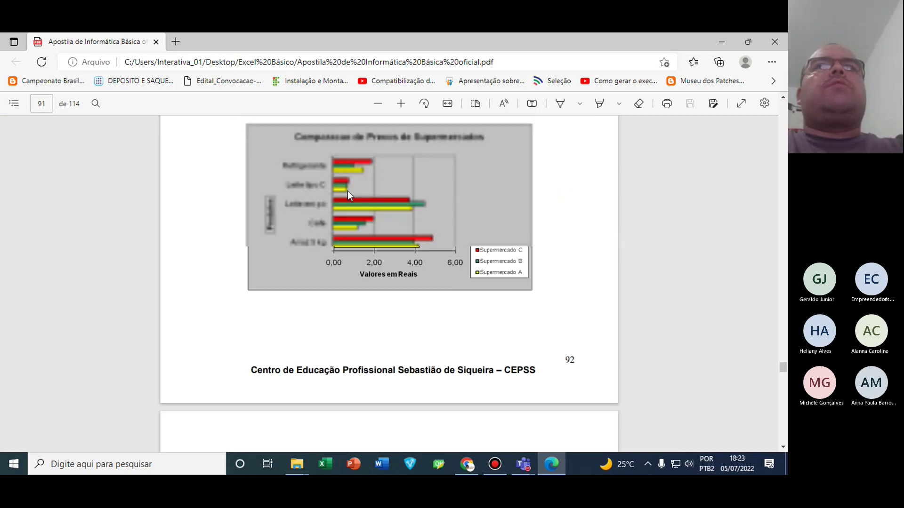
scroll(347, 191, "up", 5)
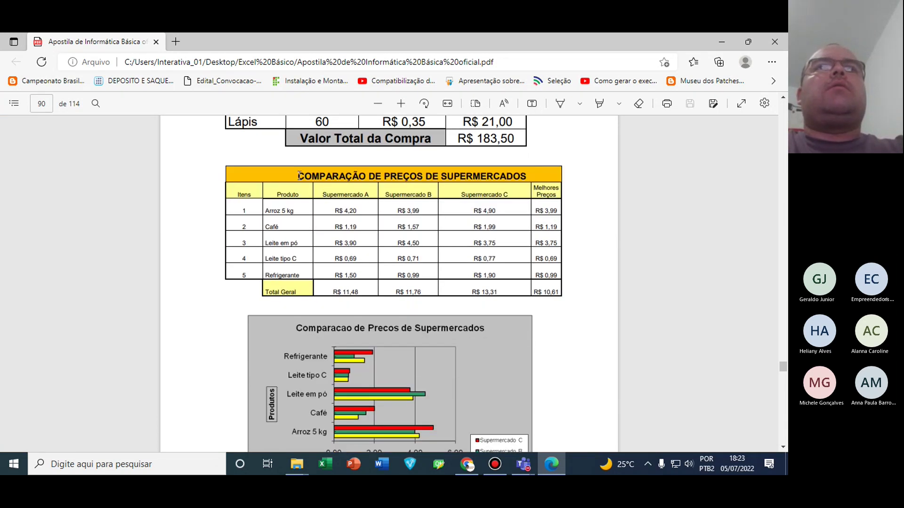
left_click_drag(299, 176, 531, 176)
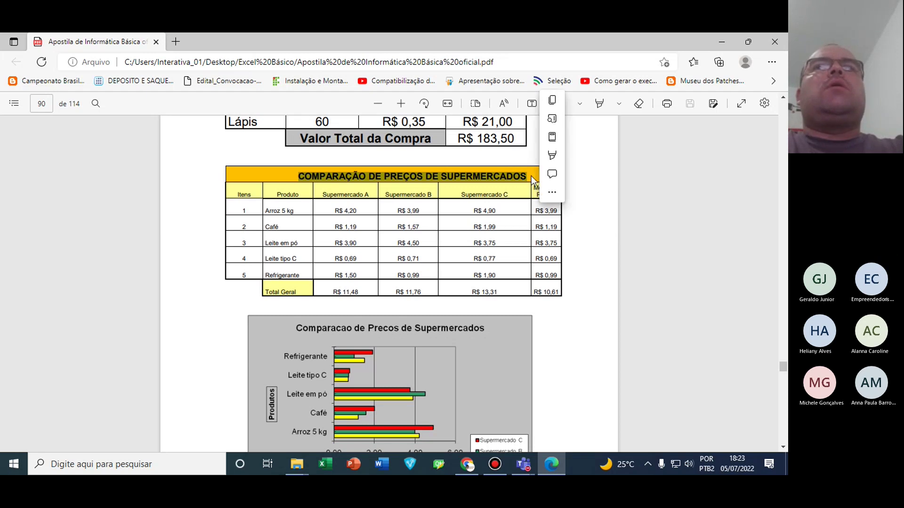
left_click(546, 250)
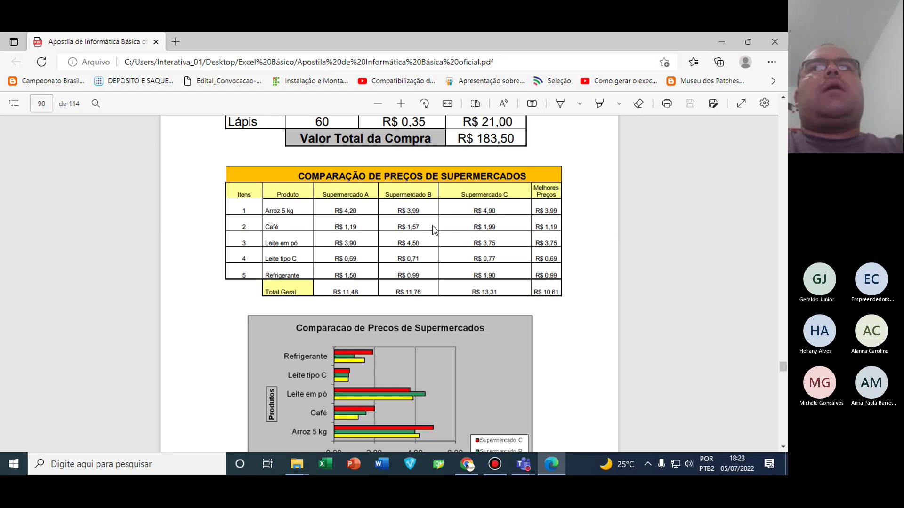
scroll(434, 229, "down", 3)
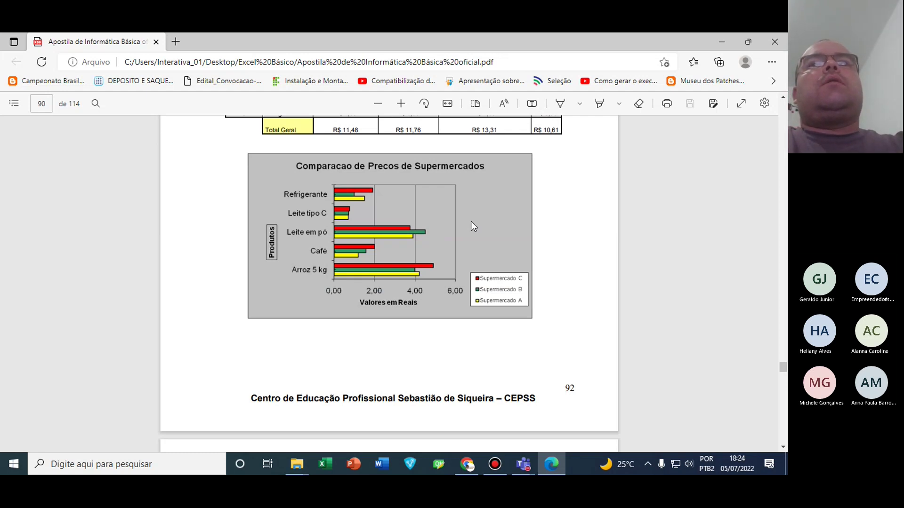
scroll(472, 224, "down", 1)
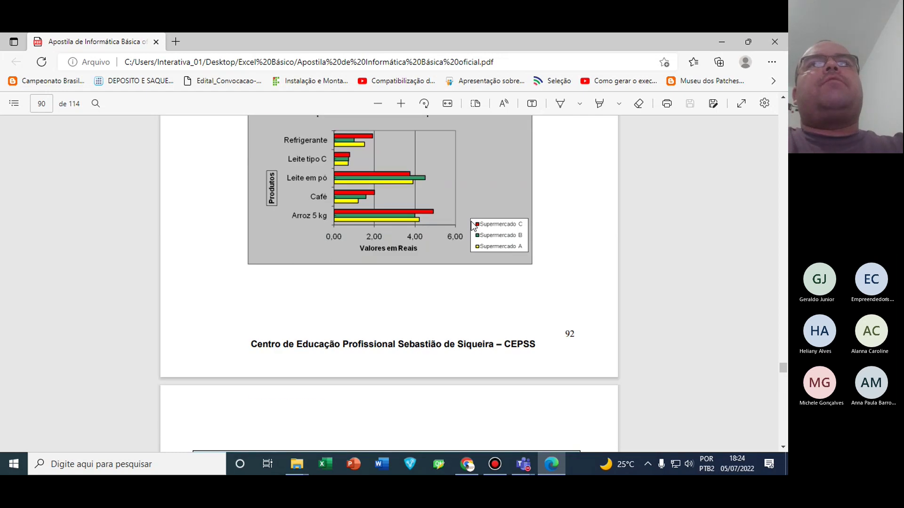
scroll(472, 225, "up", 1)
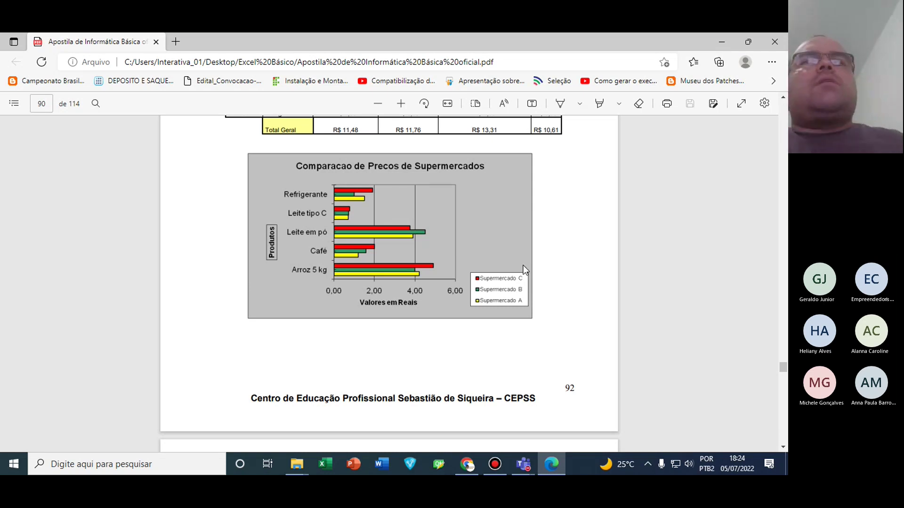
scroll(528, 307, "up", 3)
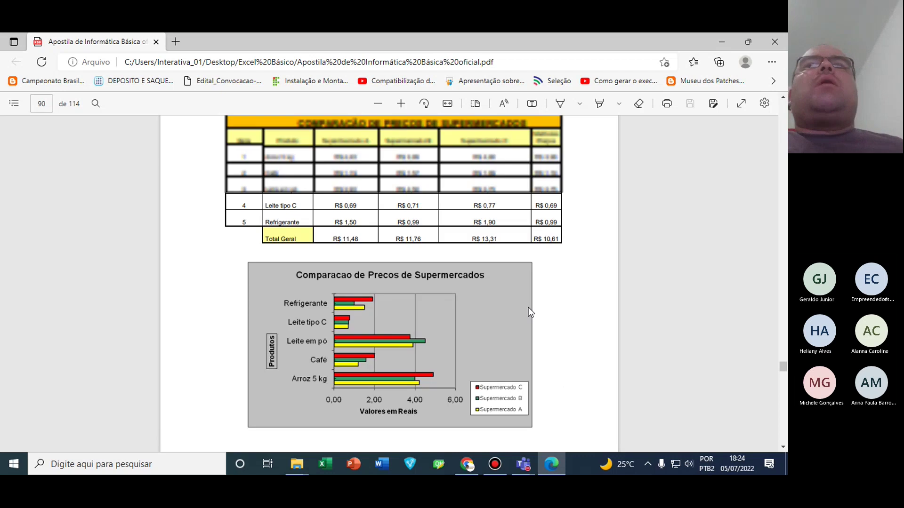
scroll(547, 248, "up", 1)
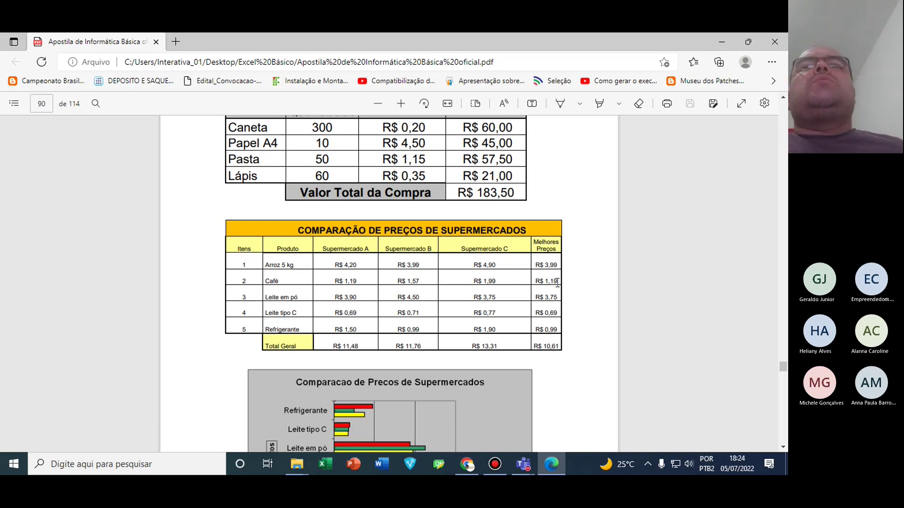
Review the remaining Excel exercises, from Planilha de Orçamento de Compra and Despesas do Semestre to the Vendas de Produtos 1° Trimestre table and chart
scroll(557, 283, "up", 4)
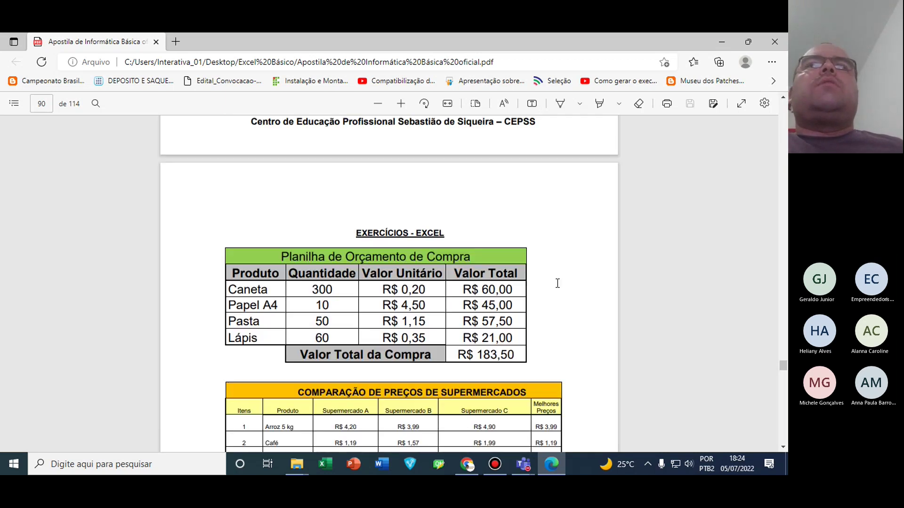
scroll(557, 282, "down", 4)
scroll(557, 283, "up", 6)
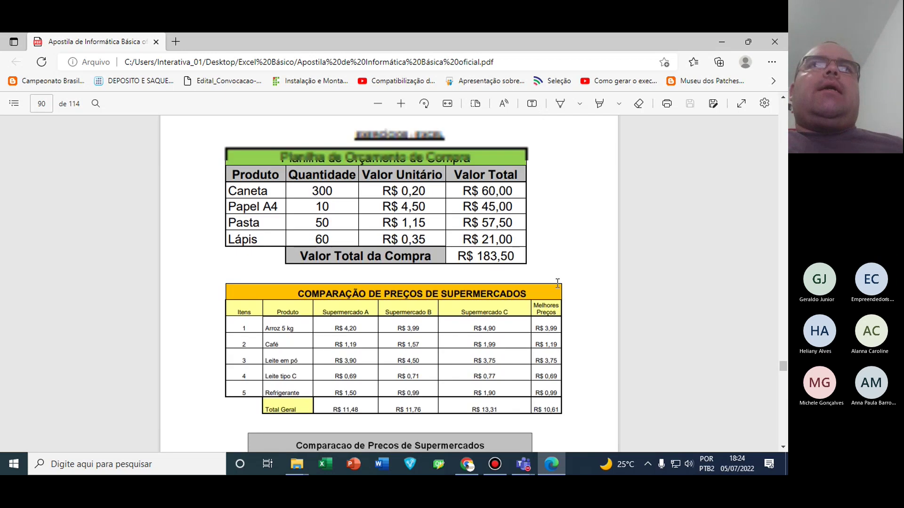
scroll(557, 283, "down", 3)
scroll(557, 283, "up", 2)
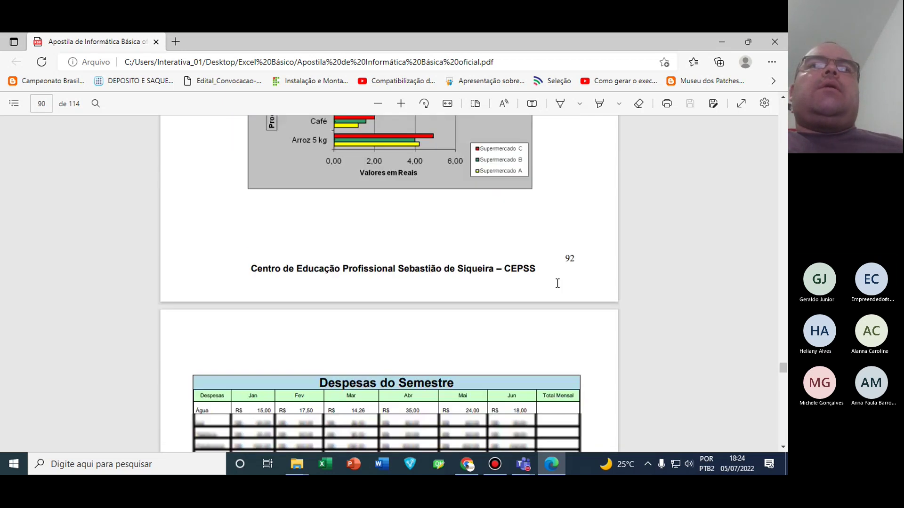
scroll(557, 283, "down", 5)
scroll(557, 283, "up", 2)
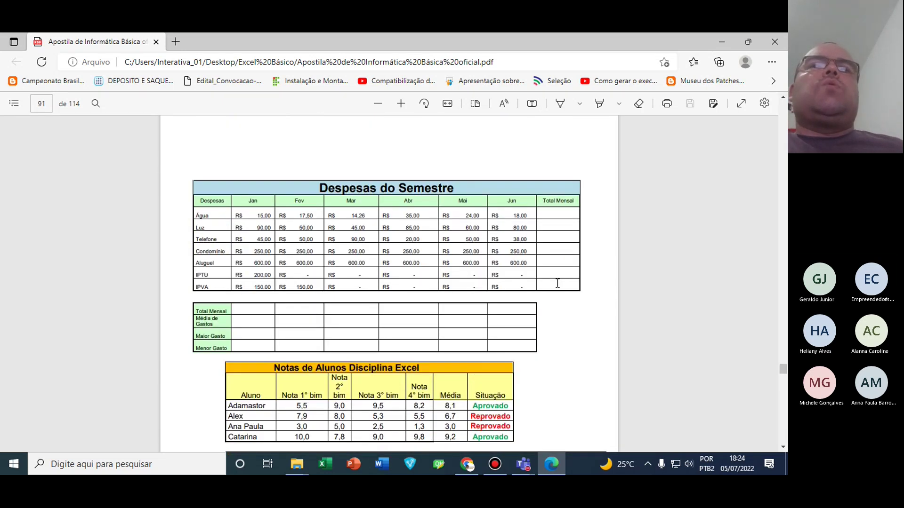
scroll(558, 282, "down", 2)
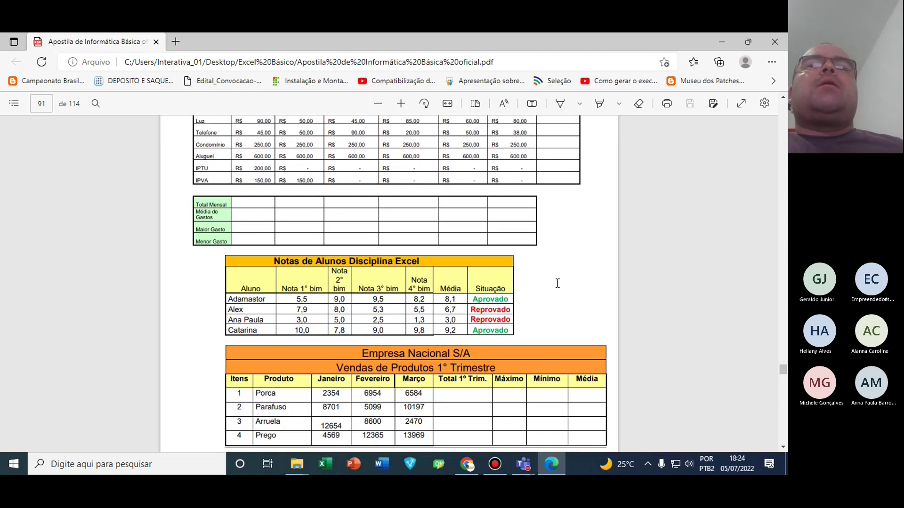
scroll(558, 283, "down", 5)
scroll(557, 282, "up", 2)
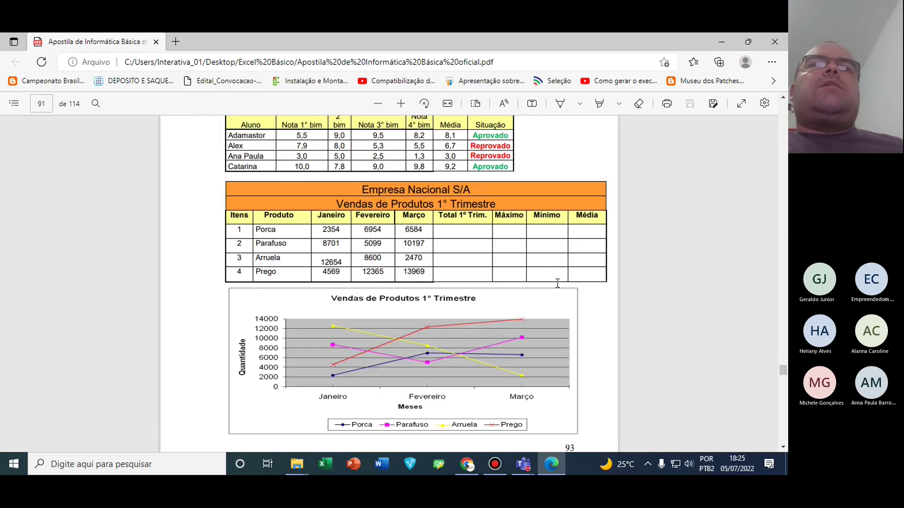
scroll(558, 283, "up", 2)
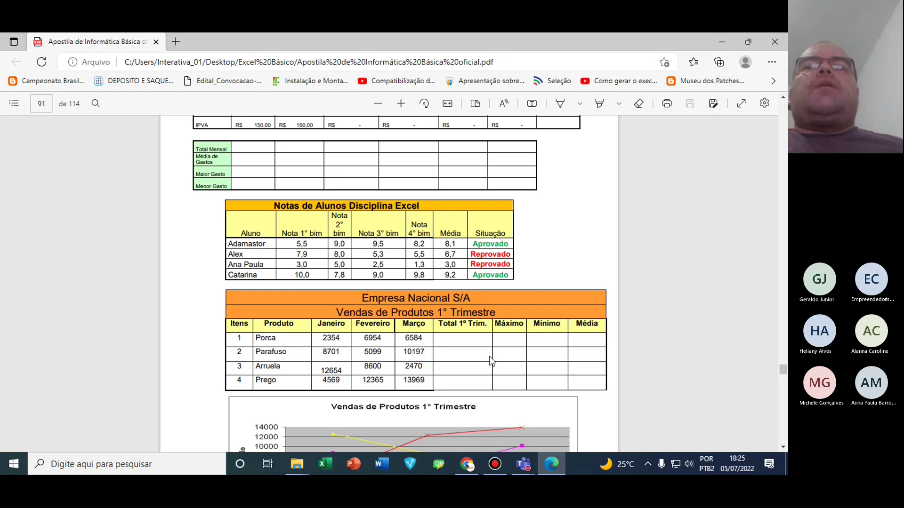
scroll(540, 365, "down", 2)
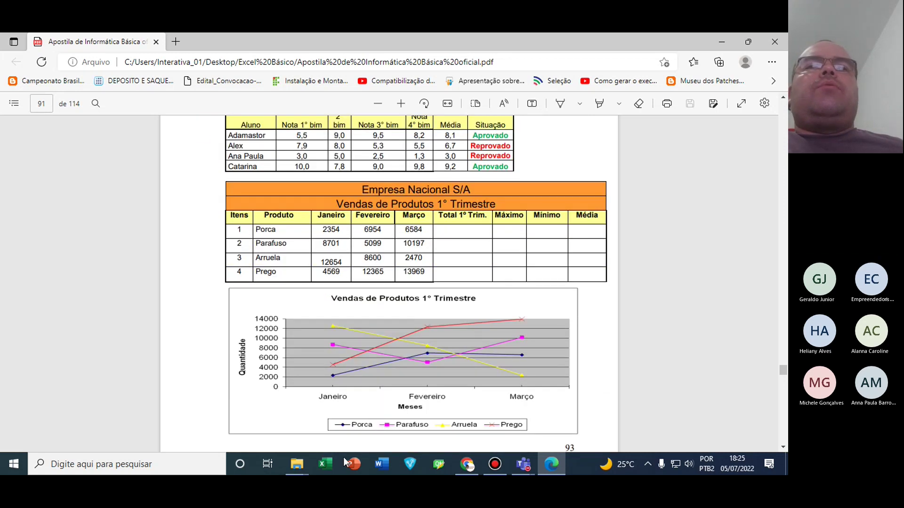
Create a blank workbook in Excel, maximize its window, and return to the exercise PDF in Edge
left_click(329, 470)
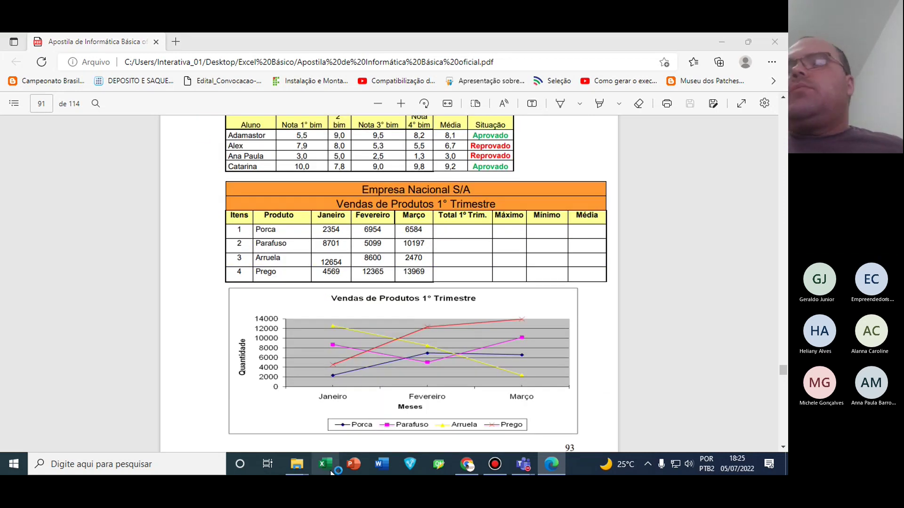
scroll(626, 368, "up", 2)
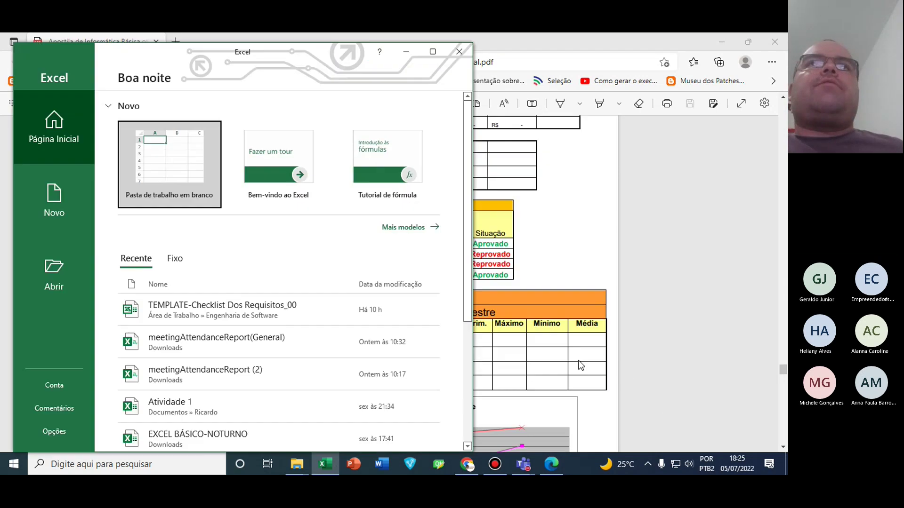
left_click(205, 164)
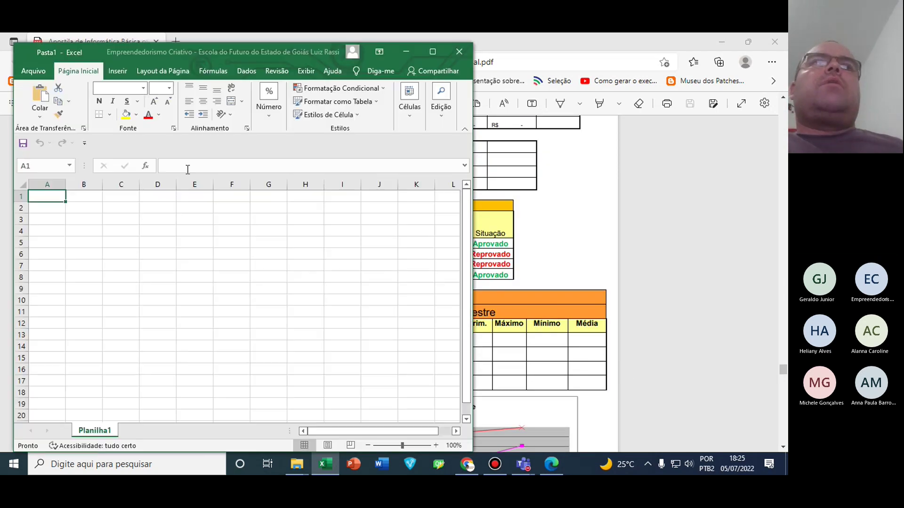
left_click(434, 55)
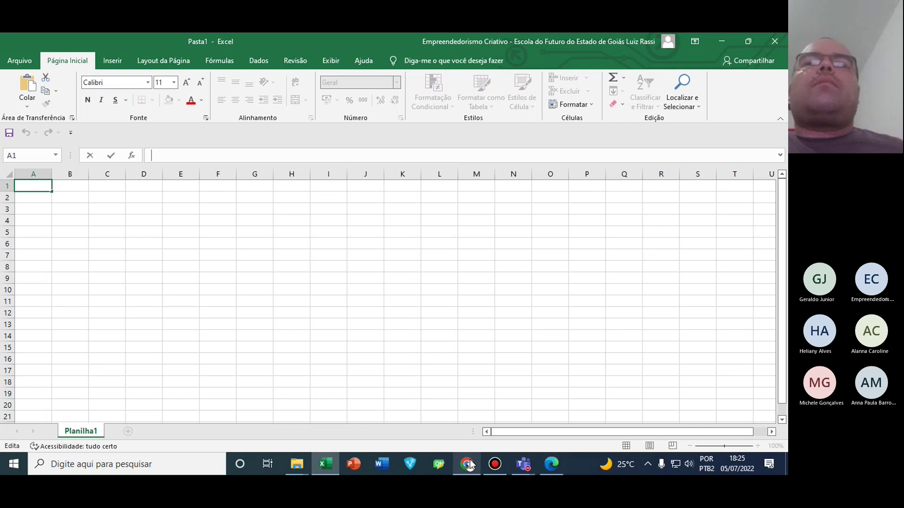
left_click(550, 465)
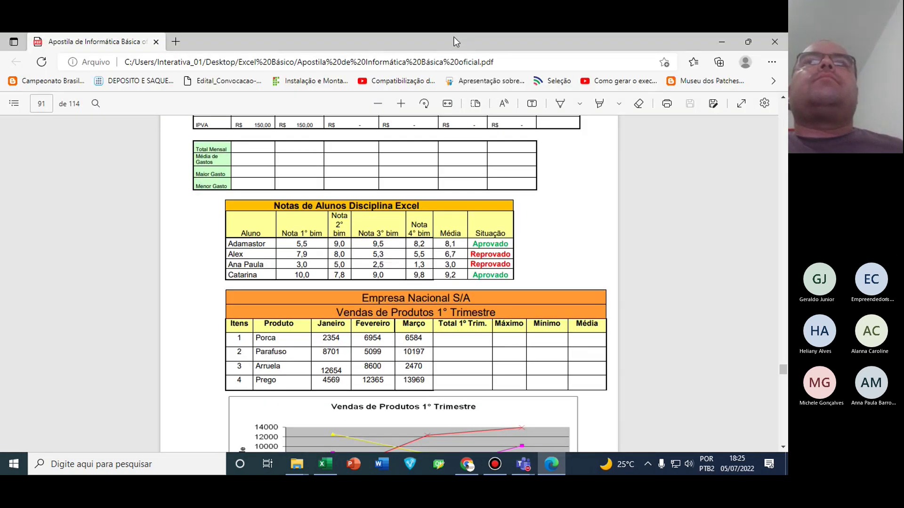
Restore the PDF and Excel windows from full screen and arrange them side by side, with the blank workbook beside the Notas de Alunos table
double_click(453, 36)
left_click_drag(569, 47, 316, 284)
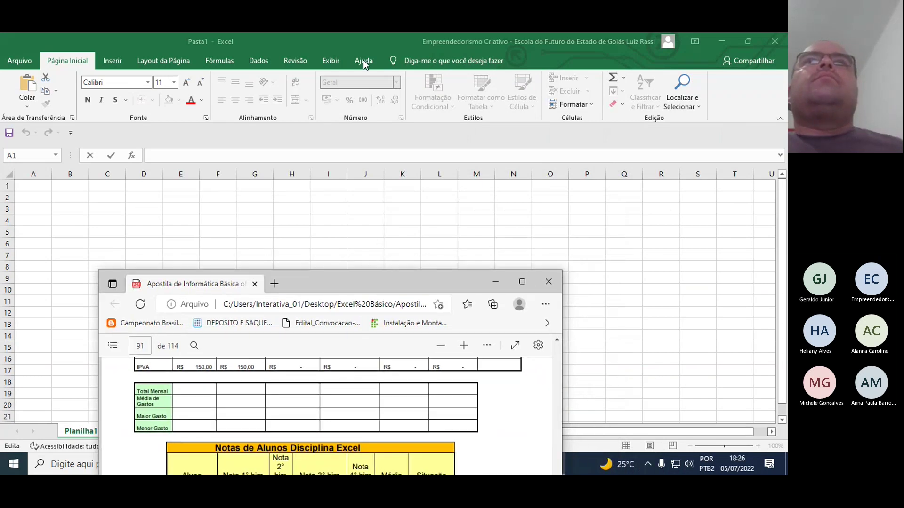
left_click(360, 42)
double_click(360, 42)
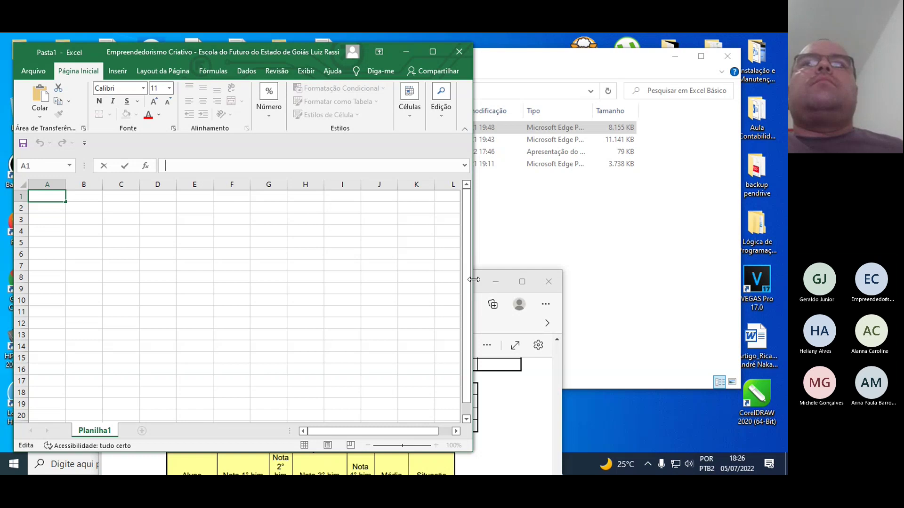
left_click_drag(481, 275, 679, 56)
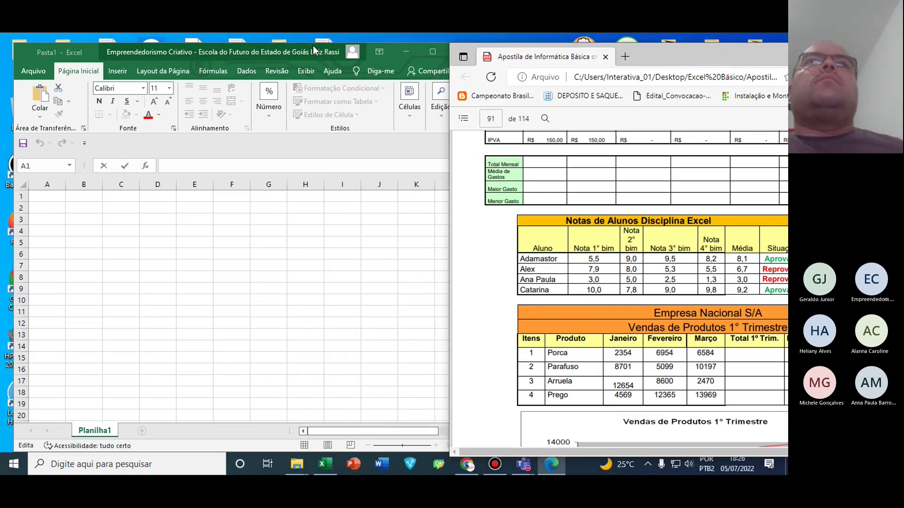
left_click(372, 57)
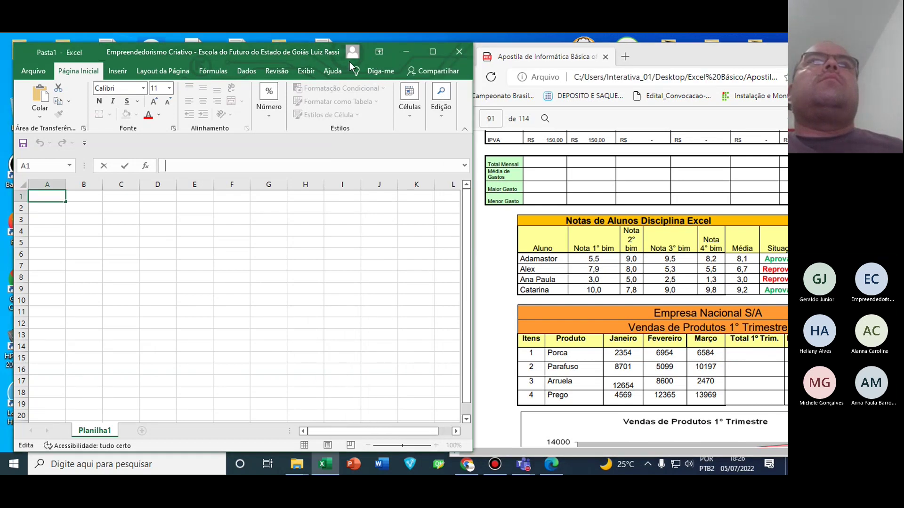
mouse_move(93, 49)
left_mouse_down()
mouse_move(64, 40)
mouse_move(82, 42)
left_mouse_up()
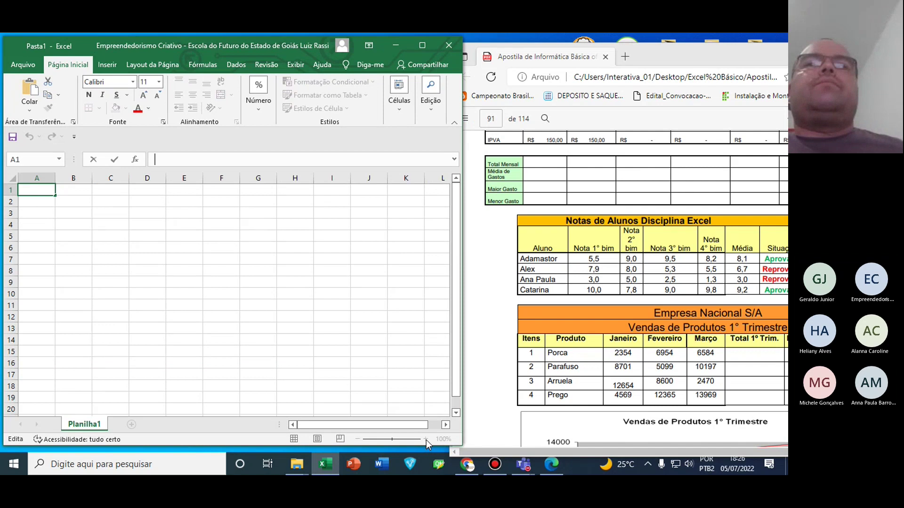
Zoom the worksheet to 140%, select cell A4 and move the PDF window until the full Notas de Alunos table is visible
left_click(405, 375)
left_click(425, 439)
left_click(426, 439)
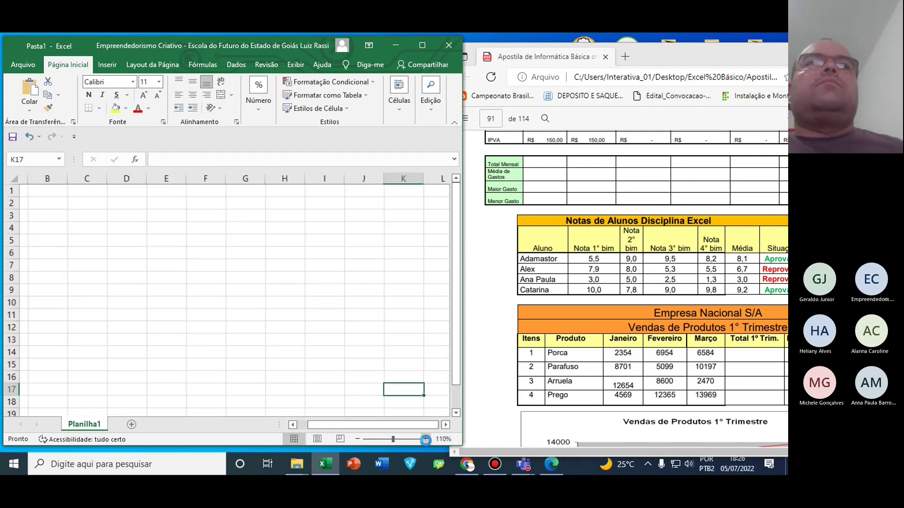
left_click(425, 439)
left_click(426, 439)
left_click_drag(363, 425, 328, 426)
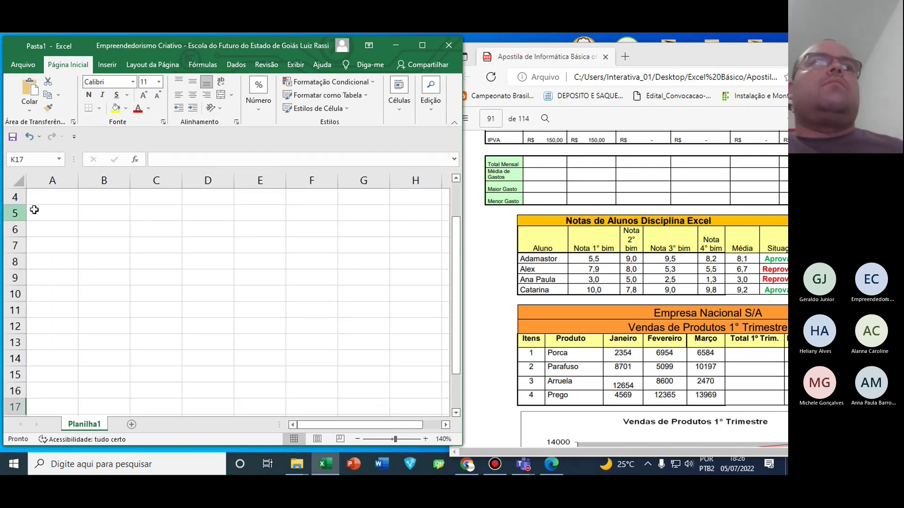
left_click(56, 200)
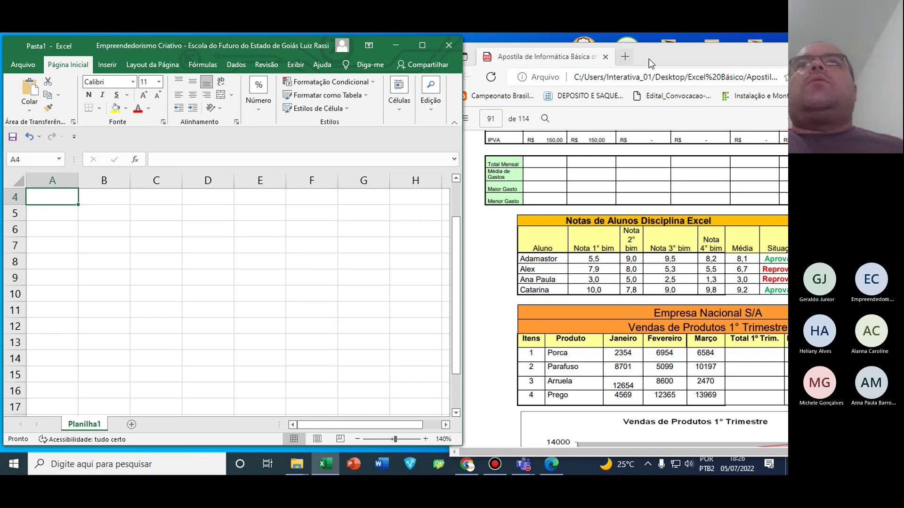
left_click_drag(654, 57, 563, 48)
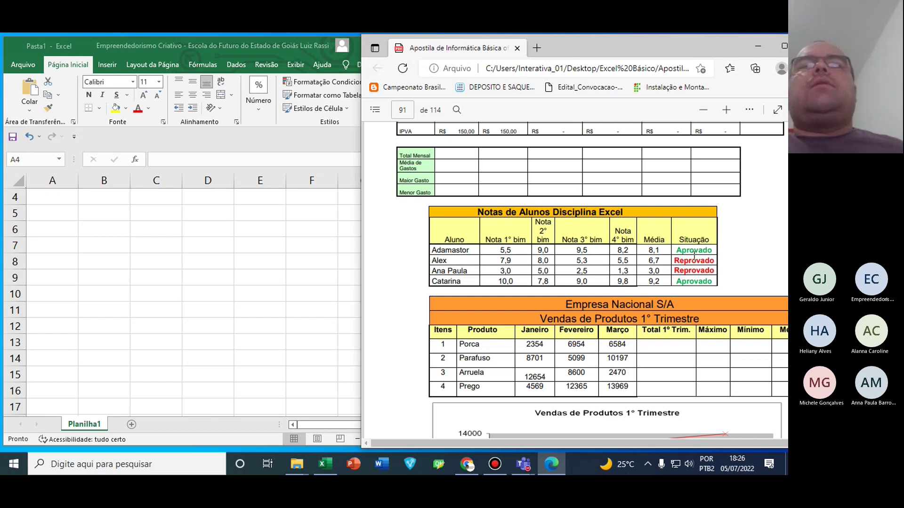
Merge and center cells A4:G4 for the table title, keeping the workbook window beside the PDF
left_click(68, 198)
left_click_drag(69, 197, 347, 197)
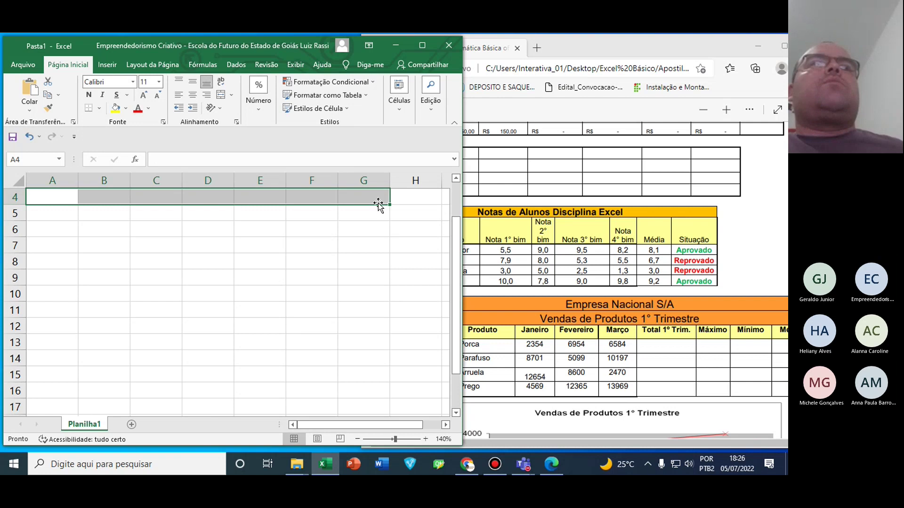
left_click(421, 46)
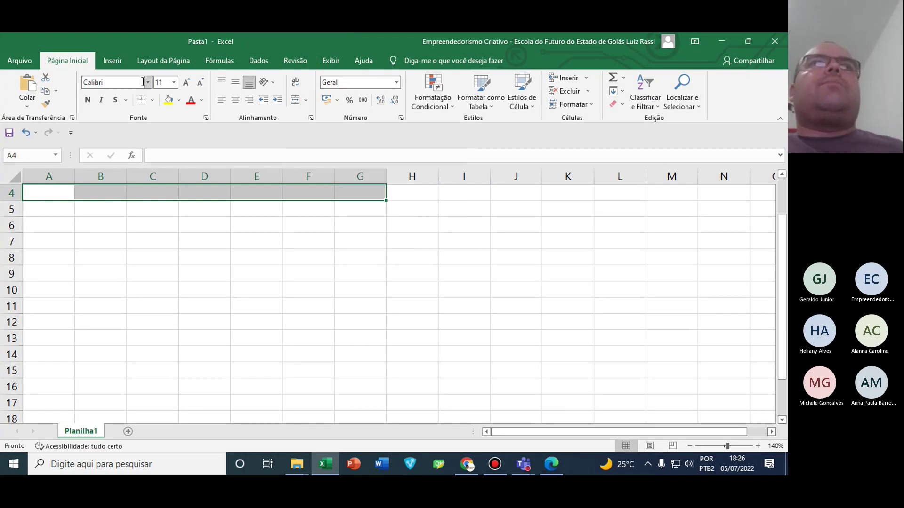
left_click(295, 100)
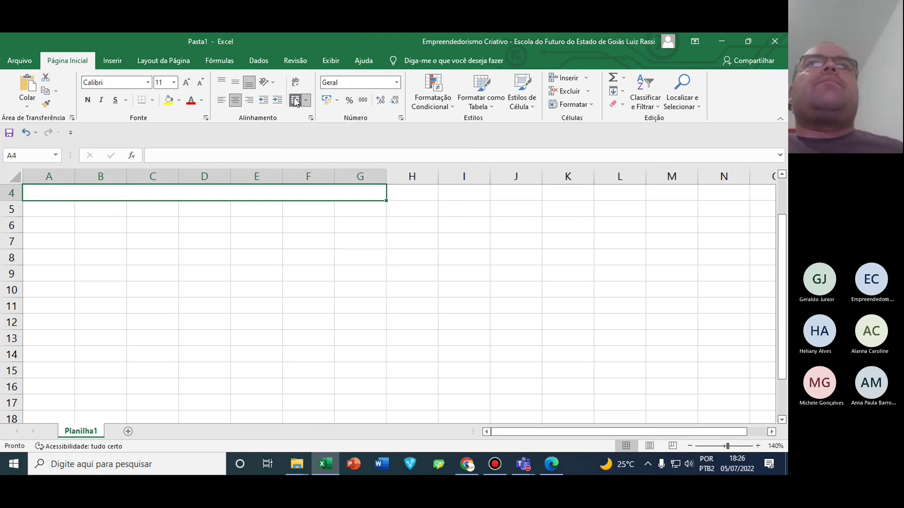
double_click(360, 45)
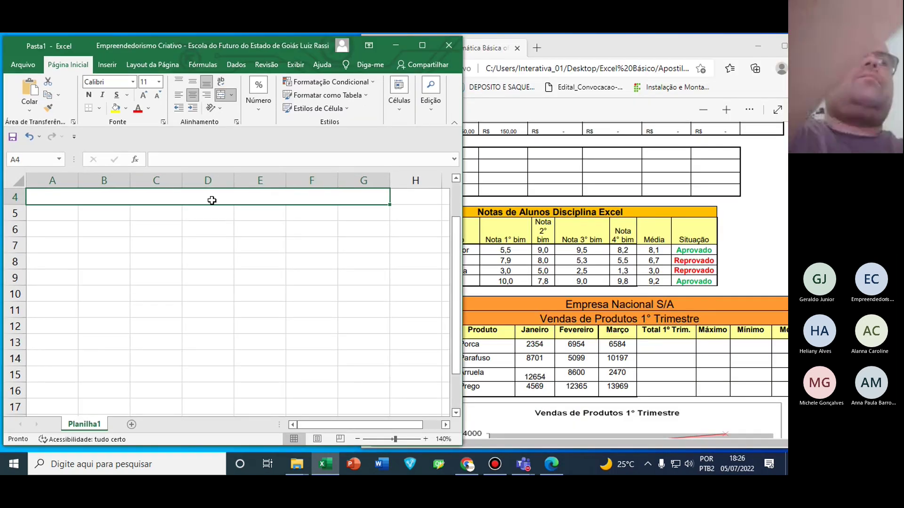
Enter the title "Notas de Alunos Disciplina Excel" in the merged cell in row 4
type("Notas de A")
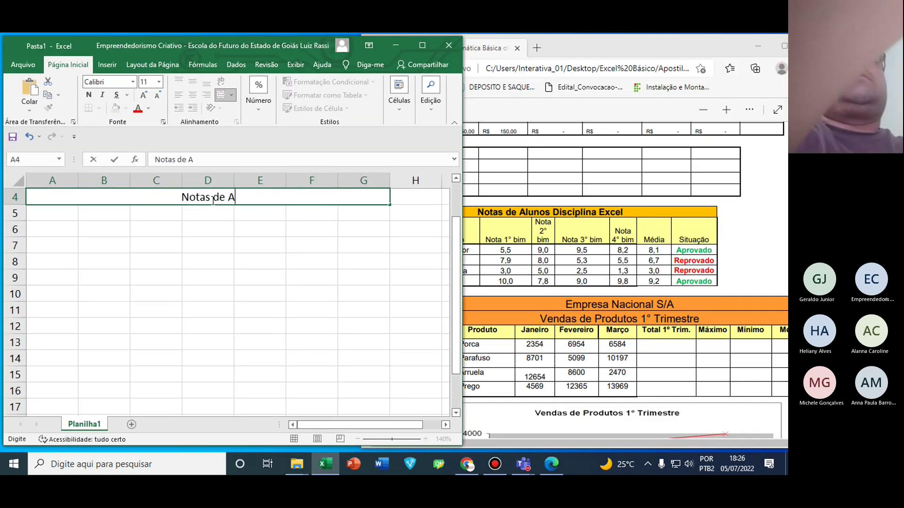
type("lunos ")
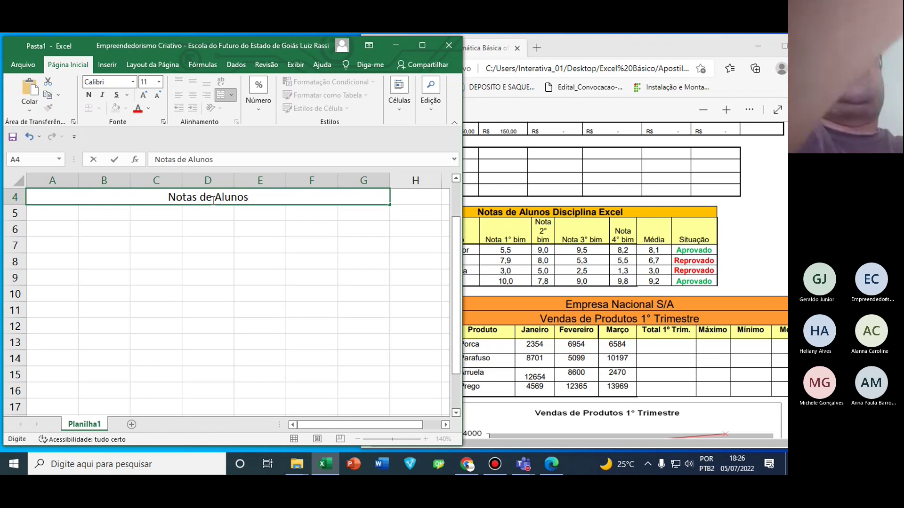
type("Disciplina ")
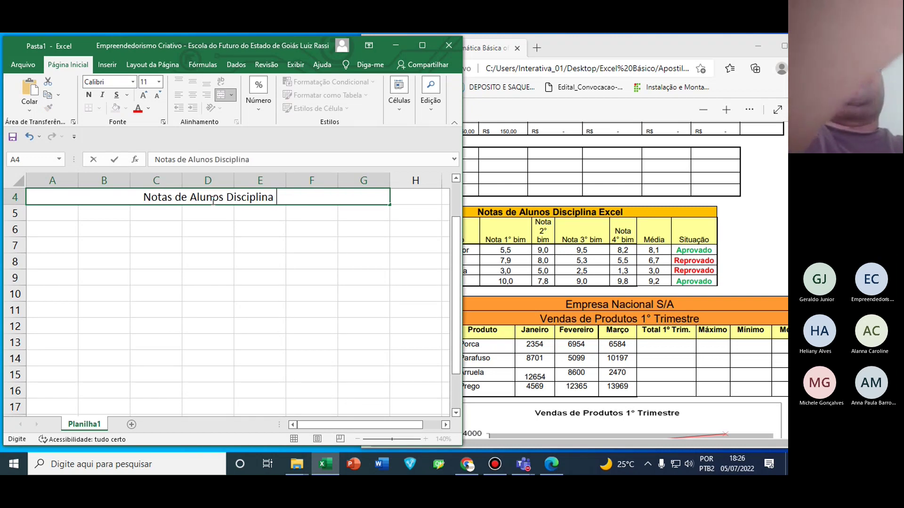
type("Excel")
key("Return")
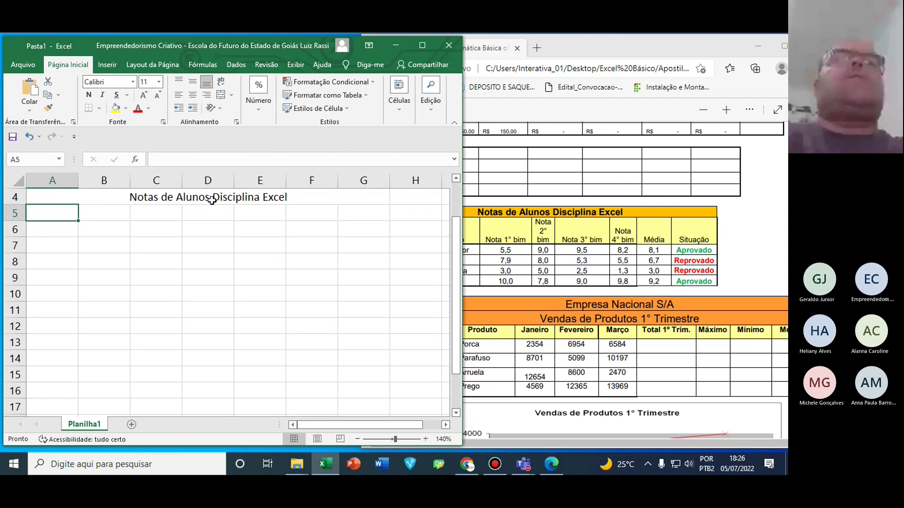
Shift the PDF window away from the worksheet columns and enter the header "Aluno" in cell A5
left_click_drag(602, 48, 672, 49)
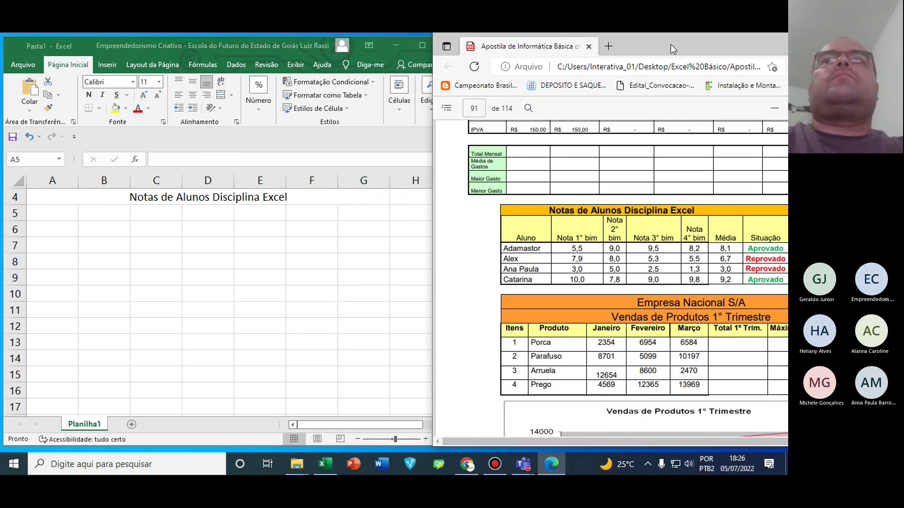
left_click(60, 211)
type("AL")
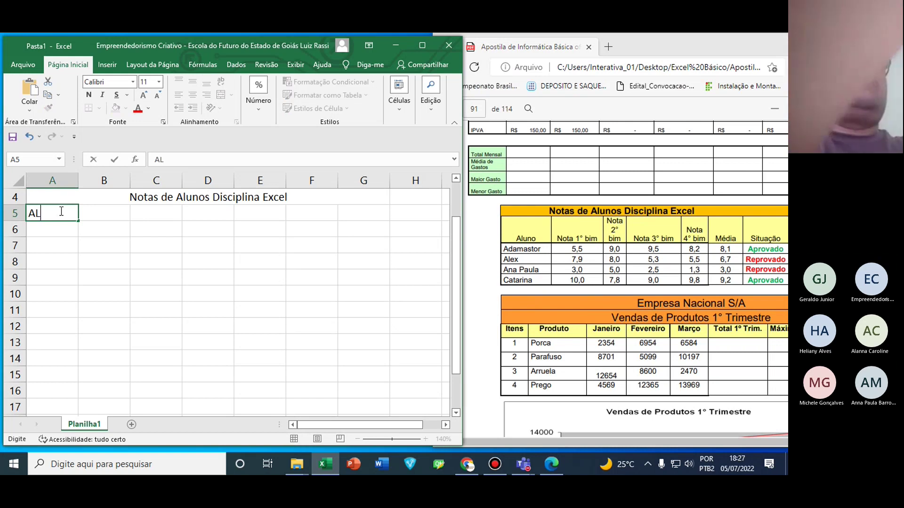
type("uno")
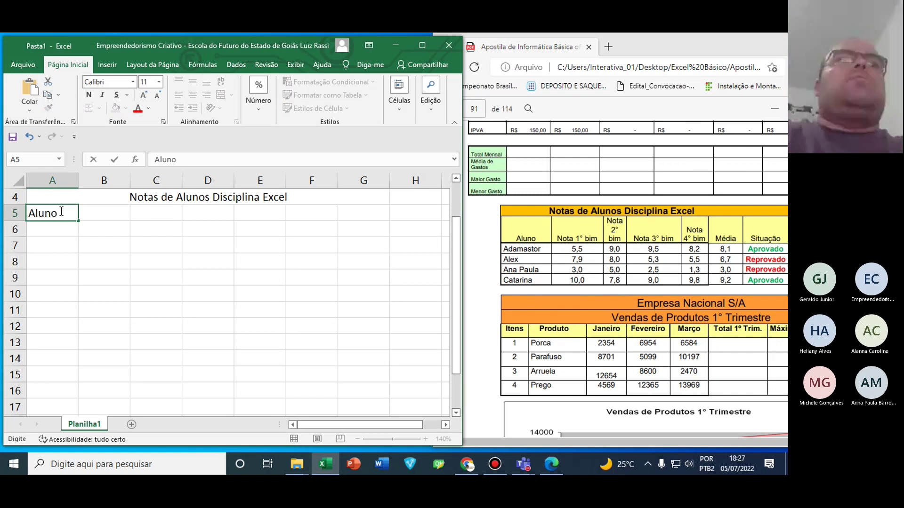
key("Right")
Enter the header "Nota 1º Bim" in cell B5 and widen column B to fit it
key("Right")
key("Right")
key("Right")
key("Right")
key("Right")
key("Right")
key("Left")
key("Left")
key("Left")
key("Left")
key("Left")
key("Left")
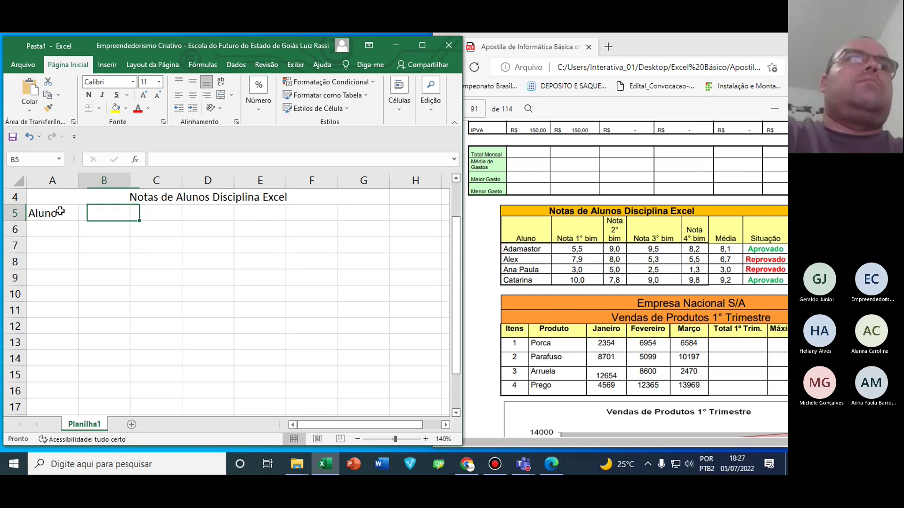
type("Nota ")
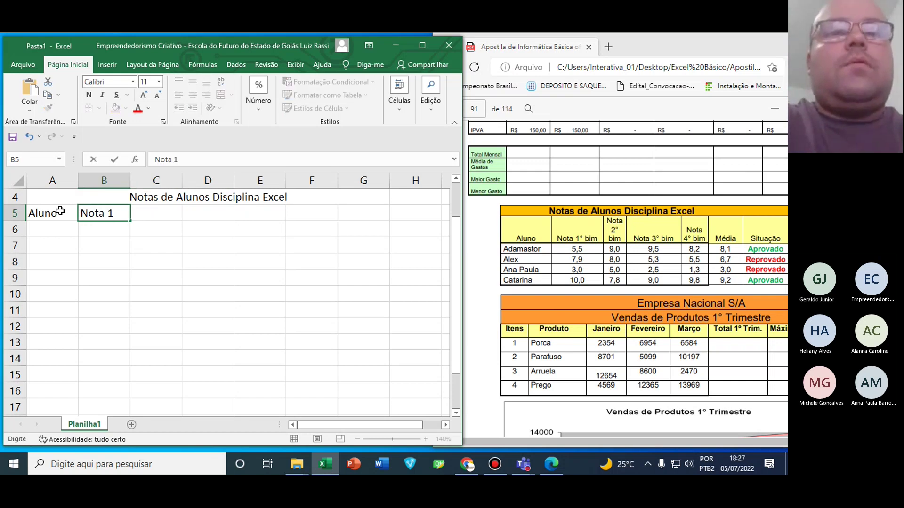
type("1º")
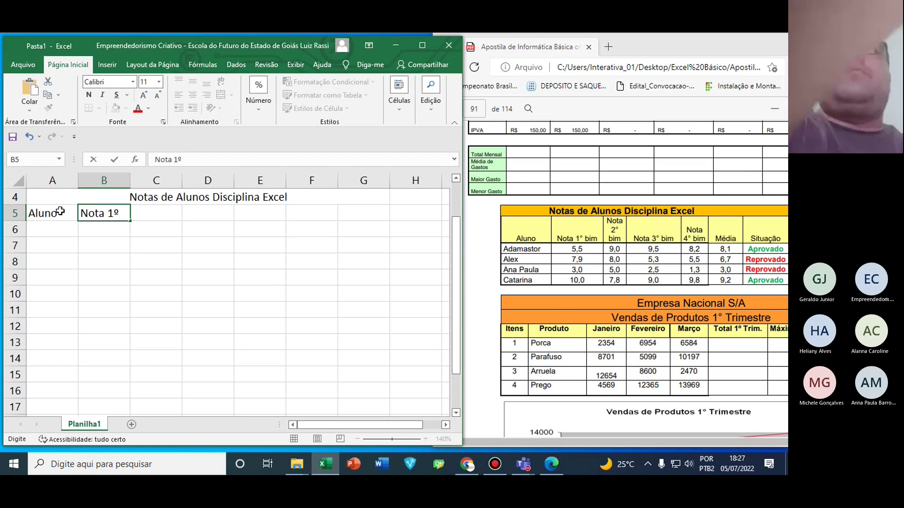
type(" Bim")
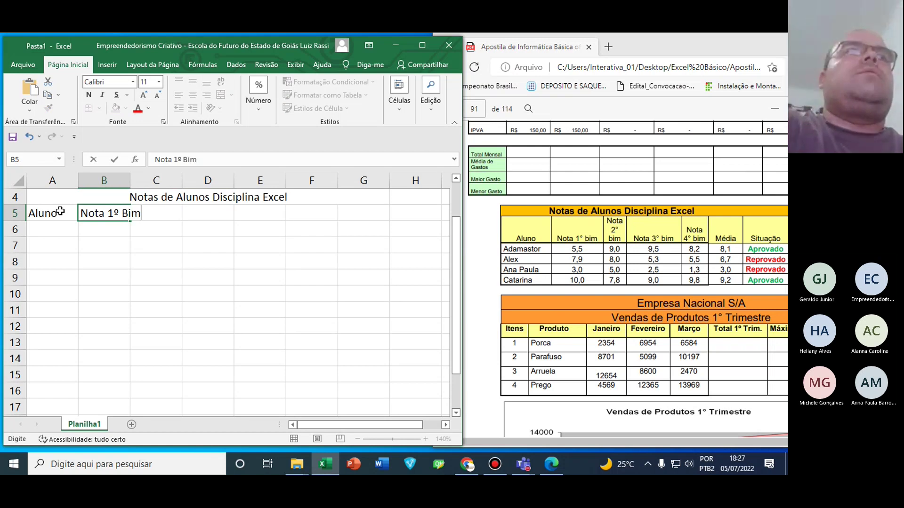
key("Return")
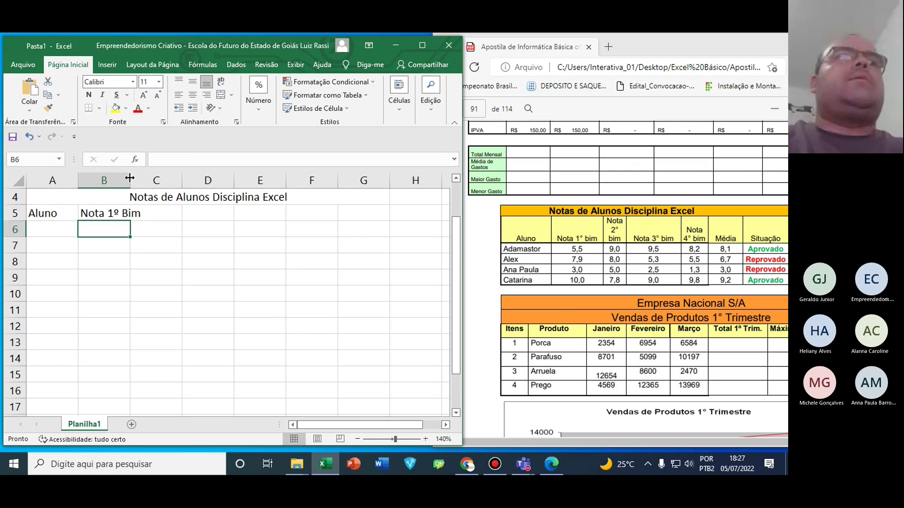
left_click_drag(130, 180, 145, 180)
Enter the header "Nota 2º Bim" in cell C5 and autofit the width of column C
left_click(183, 213)
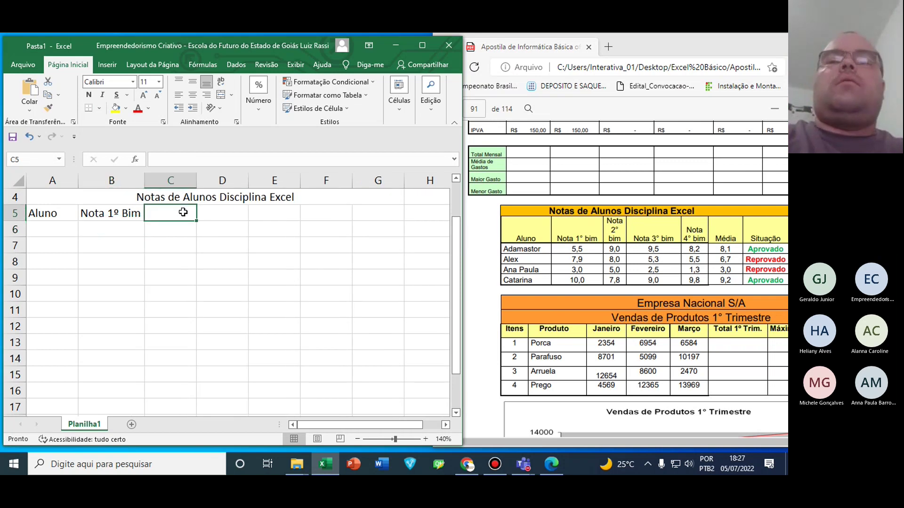
type("Nota 2")
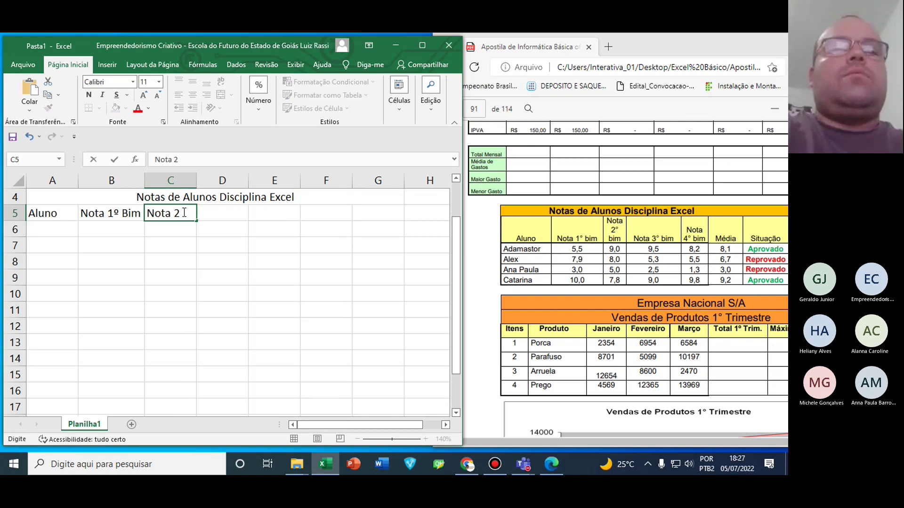
type("º Bim")
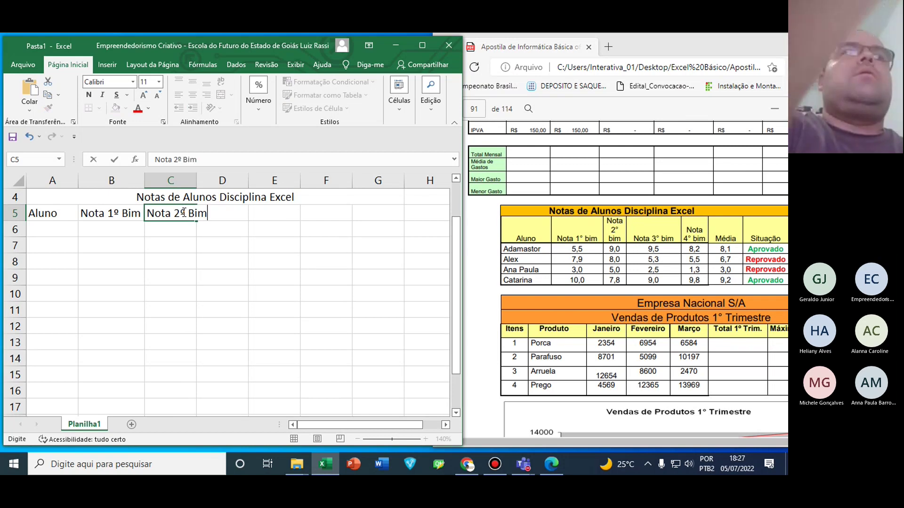
key("Return")
left_click(182, 213)
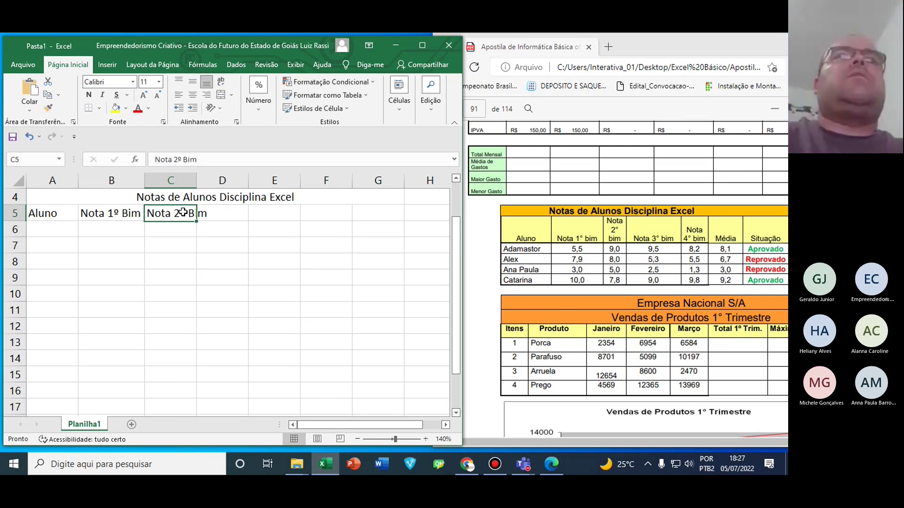
double_click(195, 180)
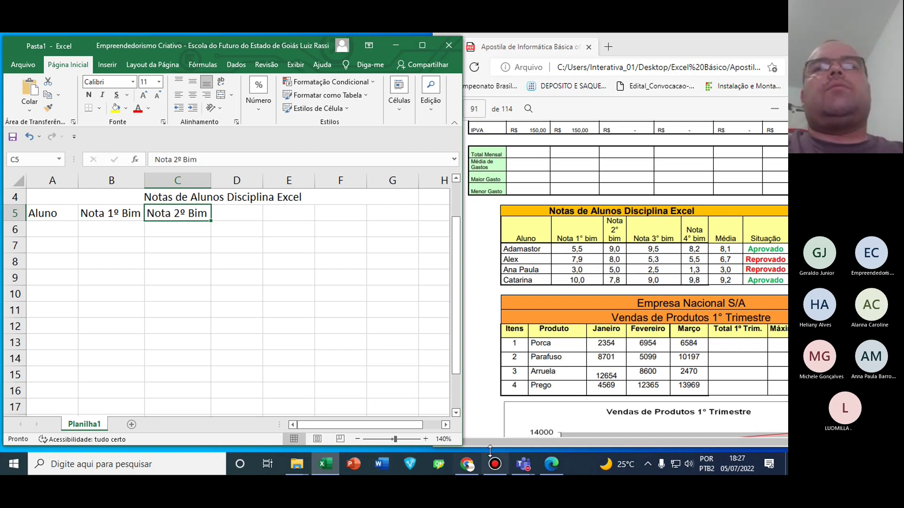
Switch to the Teams meeting, admit the guest waiting in the lobby and minimize the meeting window
left_click(523, 464)
left_click(678, 403)
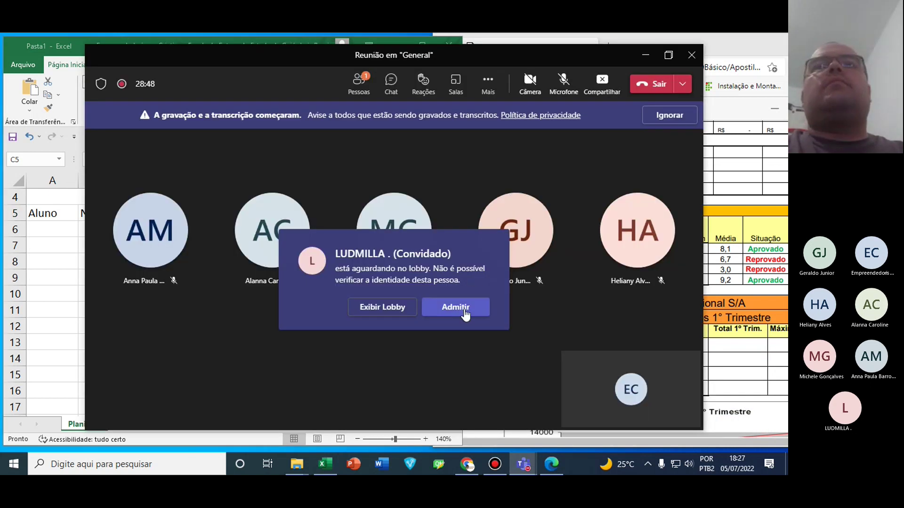
left_click(465, 311)
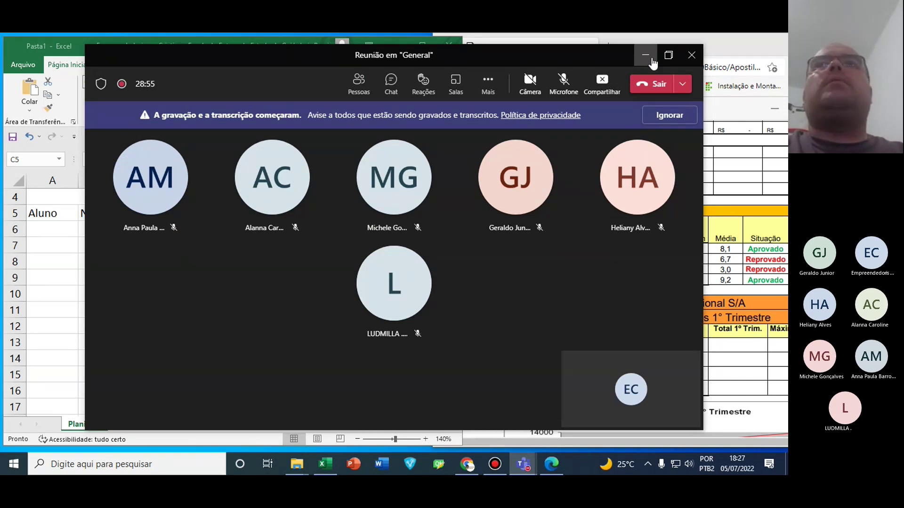
left_click(649, 58)
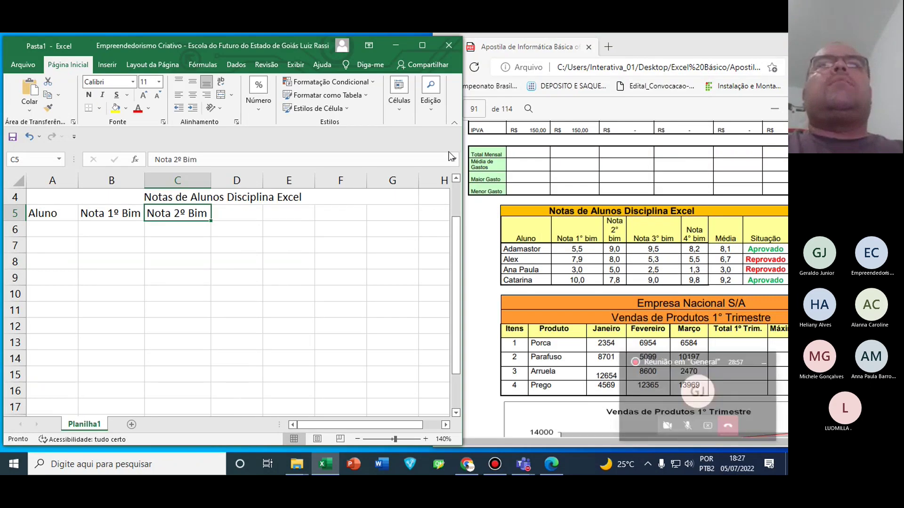
left_click(235, 210)
left_click(185, 214)
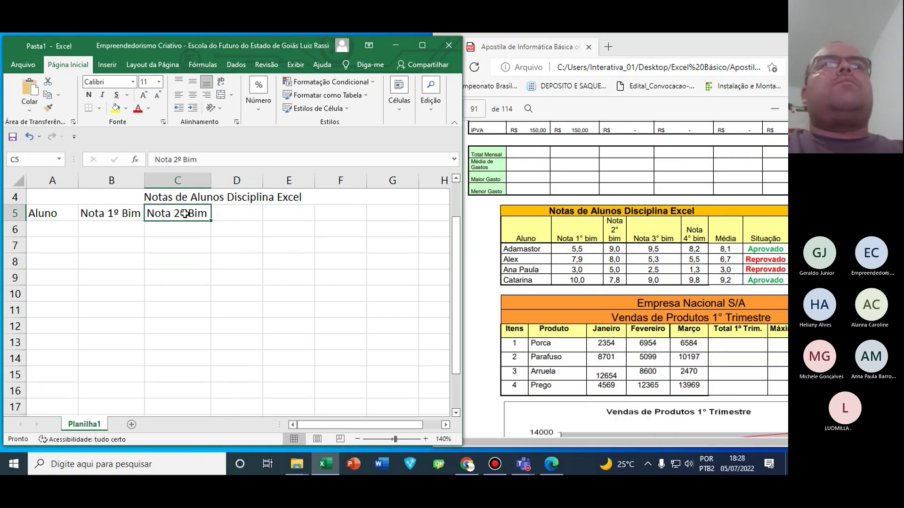
left_click(114, 215)
left_click(199, 215)
left_click(134, 216)
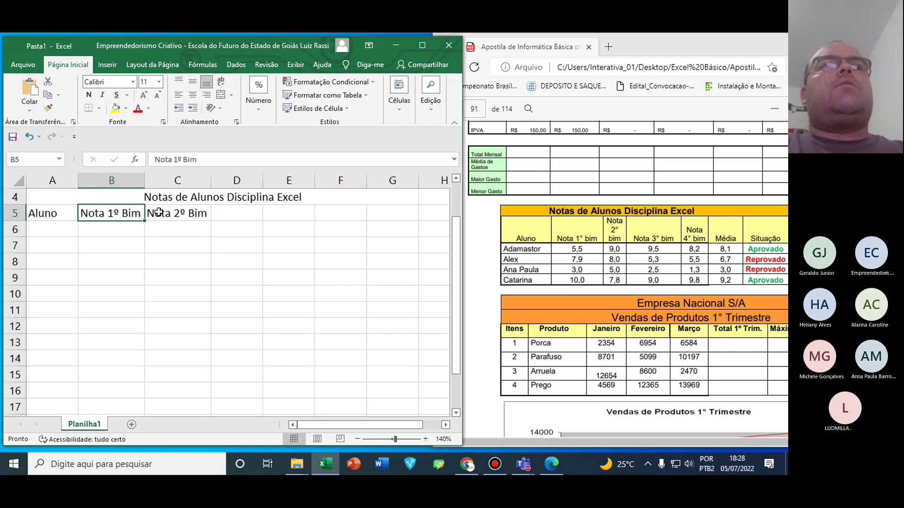
Compare the Nota 1° bim and Nota 2° bim column headers in the handout's grades table
left_click(153, 213)
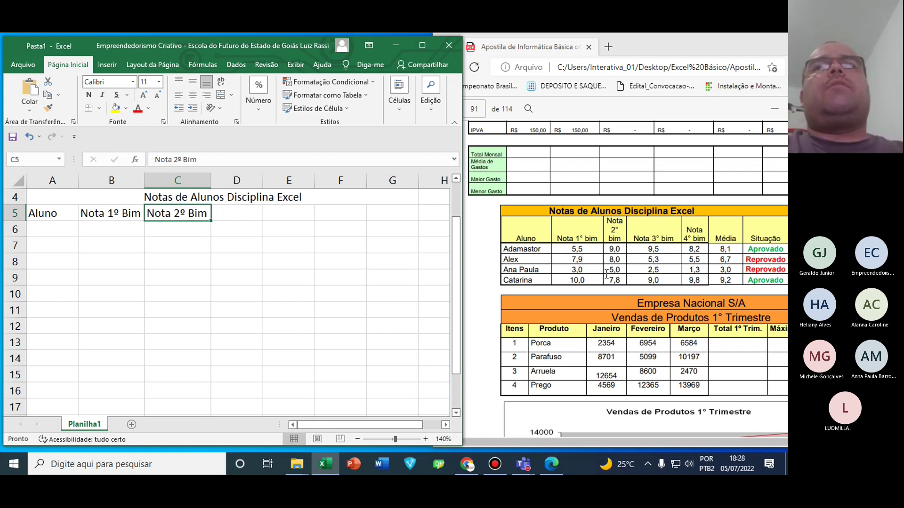
left_click(558, 238)
left_click_drag(557, 238, 601, 241)
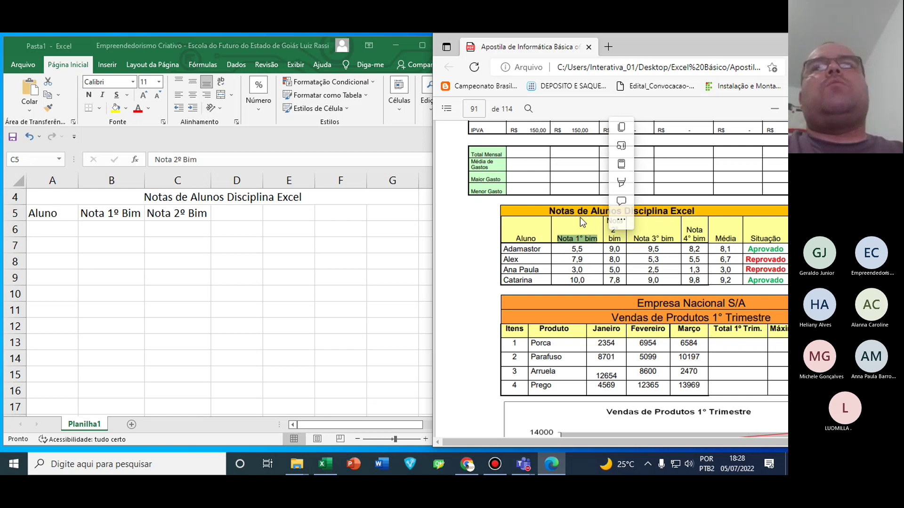
left_click(621, 220)
left_click(615, 242)
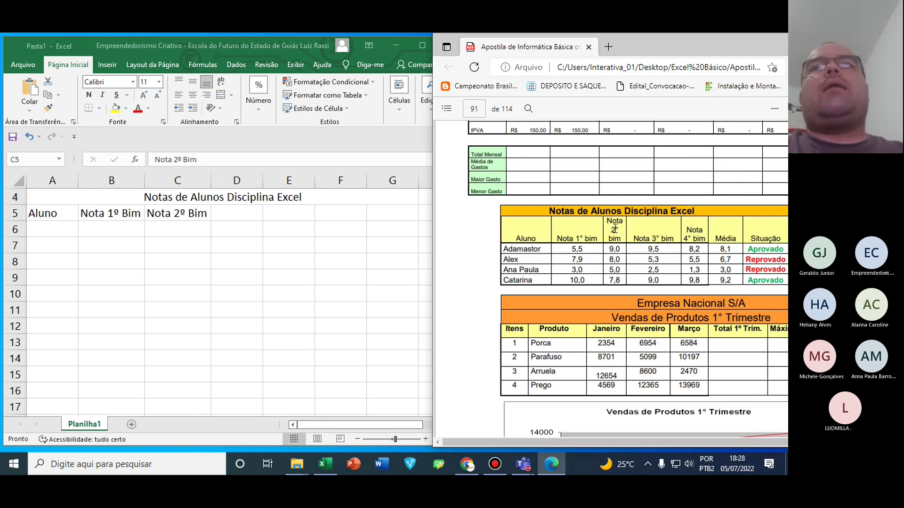
Turn on automatic text wrapping for the "Nota 2º Bim" header in cell C5
left_click(185, 214)
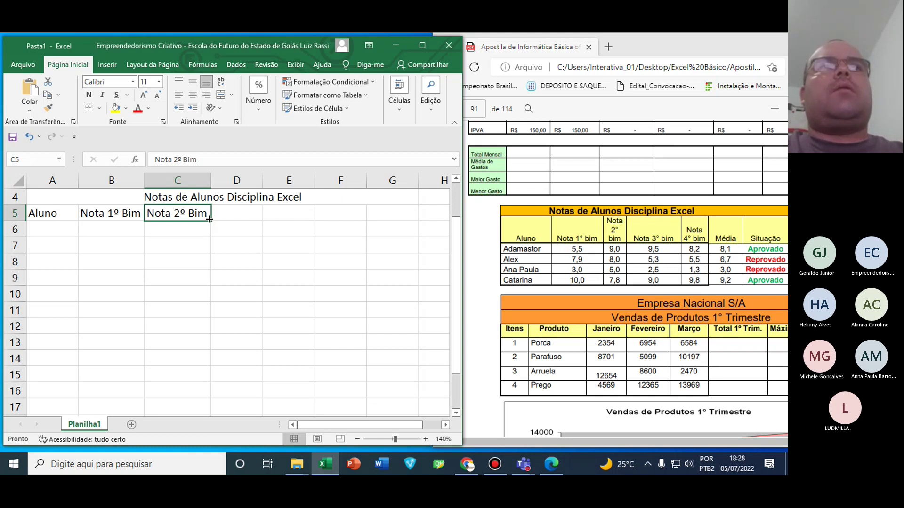
right_click(178, 215)
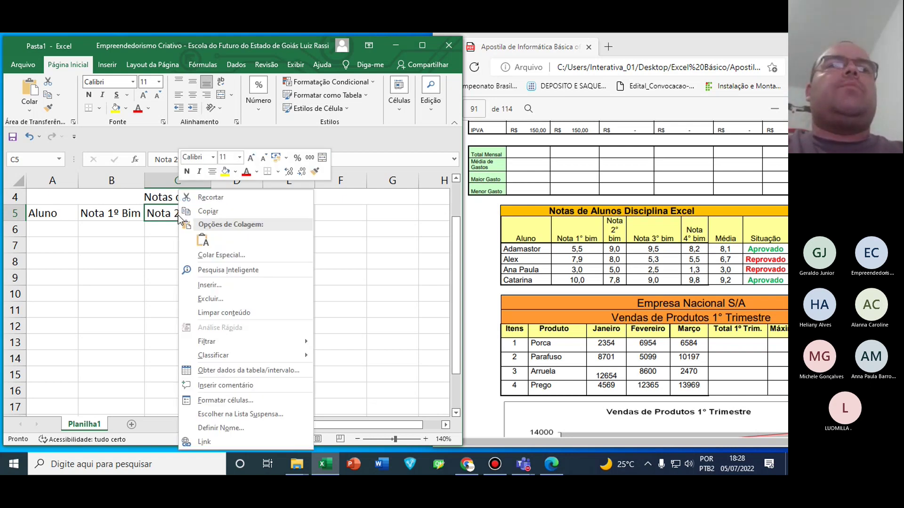
left_click(248, 401)
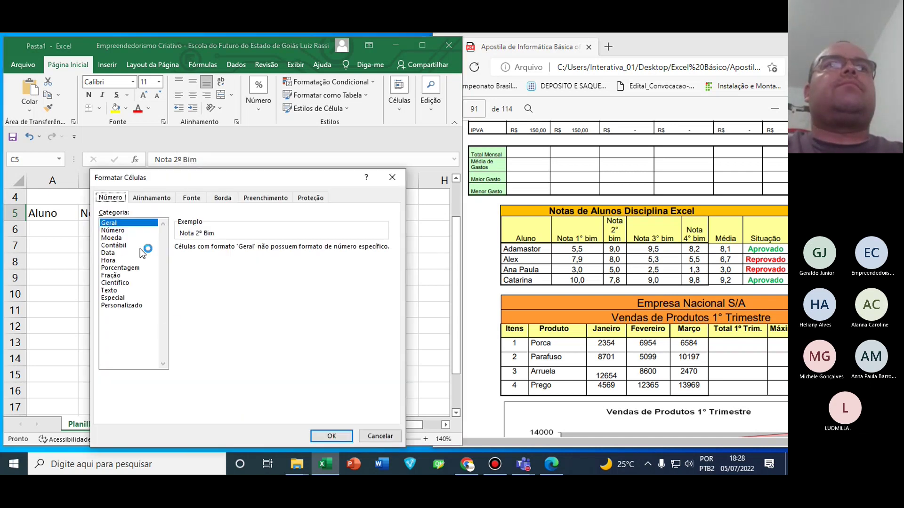
left_click(149, 198)
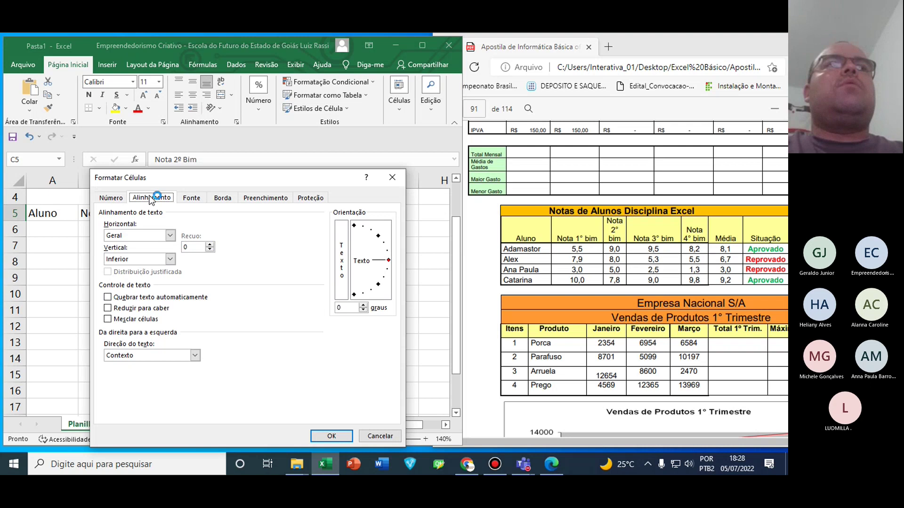
left_click(112, 198)
left_click(146, 199)
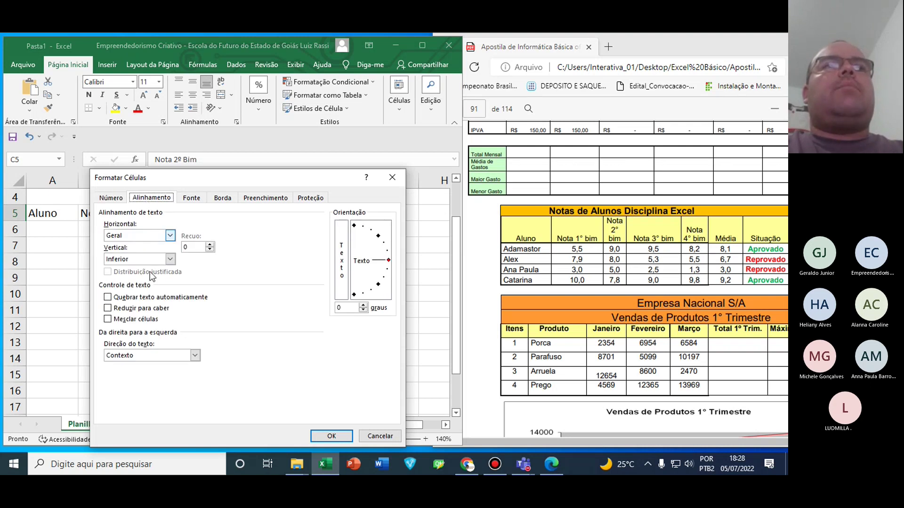
left_click(108, 298)
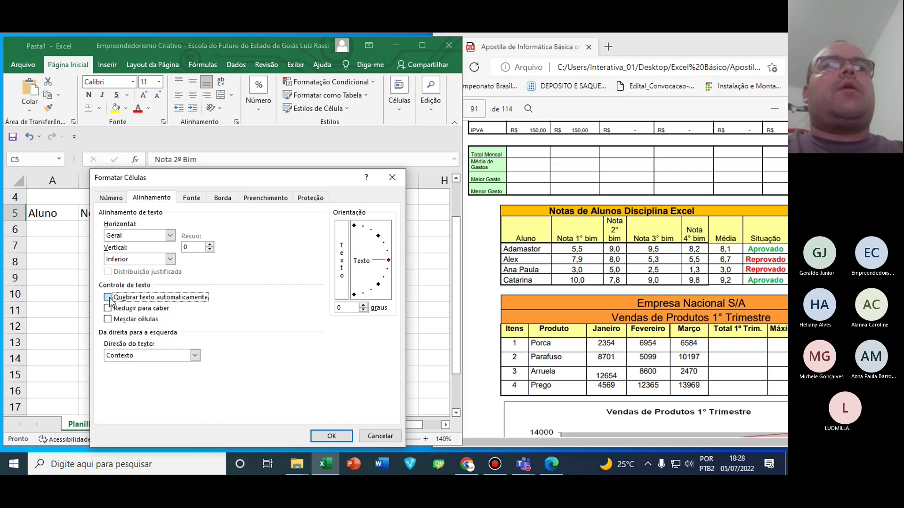
left_click(332, 437)
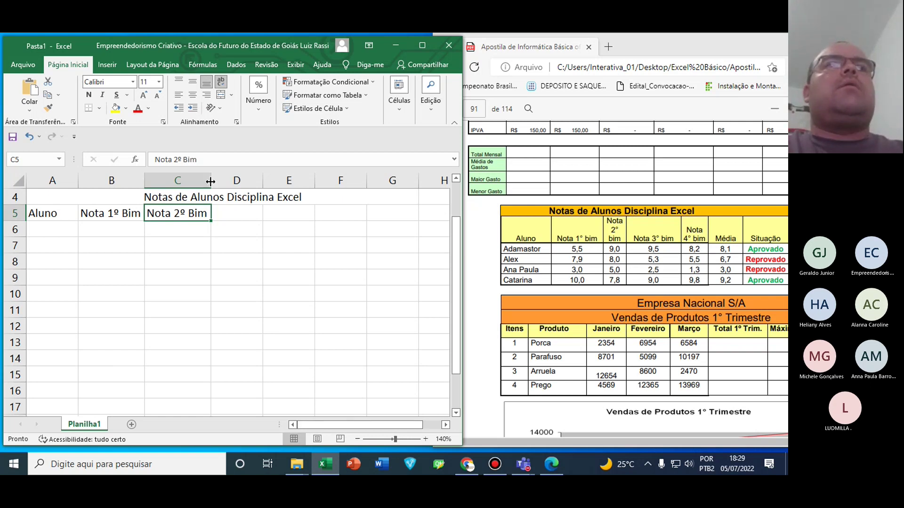
Try narrowing column C and making row 5 taller to split the C5 header over two lines, and undo both size changes
left_click_drag(210, 181, 194, 181)
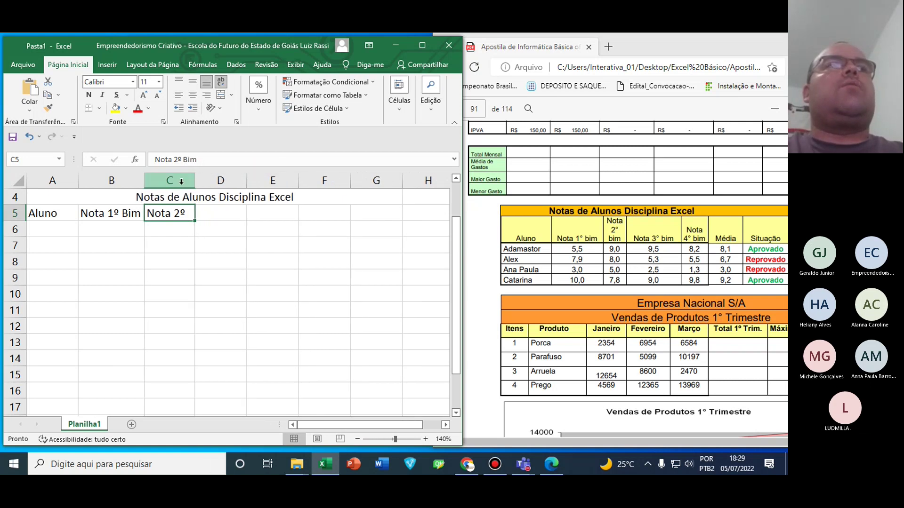
left_click_drag(18, 221, 19, 237)
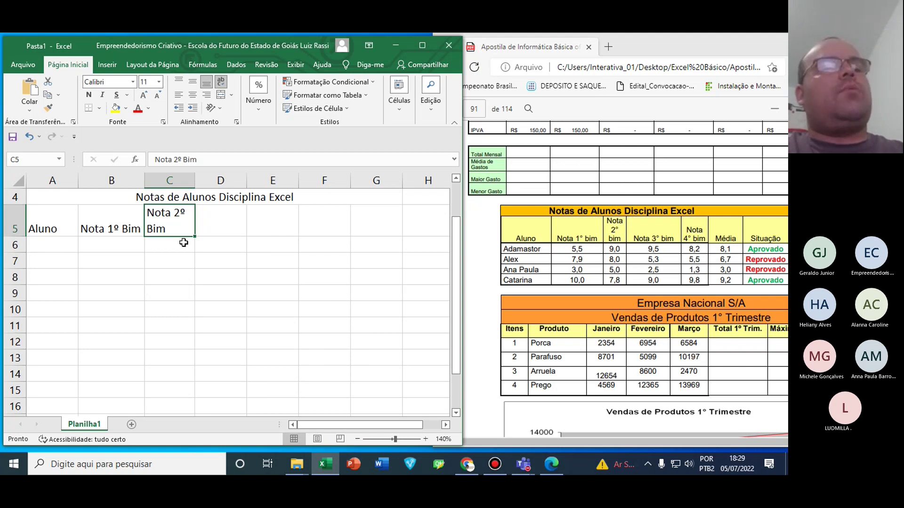
key("ctrl+z")
key("ctrl+z")
key("ctrl+y")
key("ctrl+y")
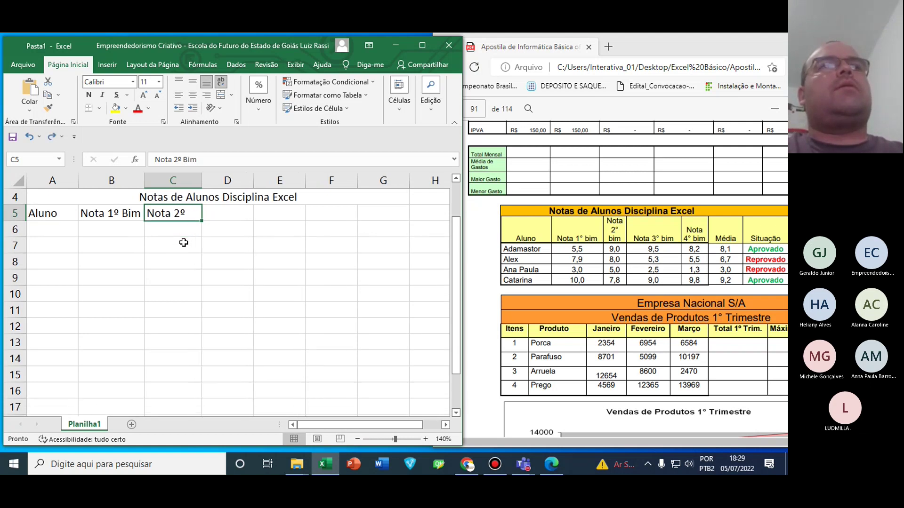
Enter the header "Nota 3º Bim" in cell D5 and widen column D to fit it
left_click(256, 215)
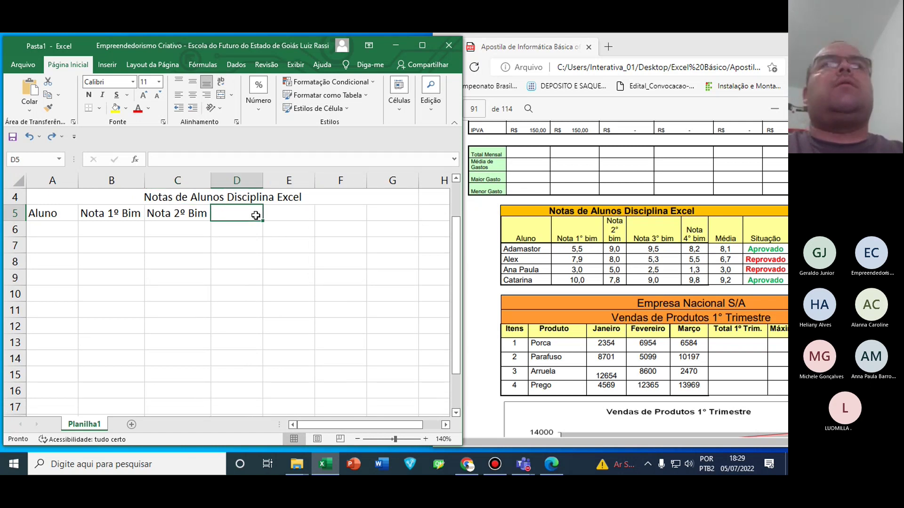
type("Nota ")
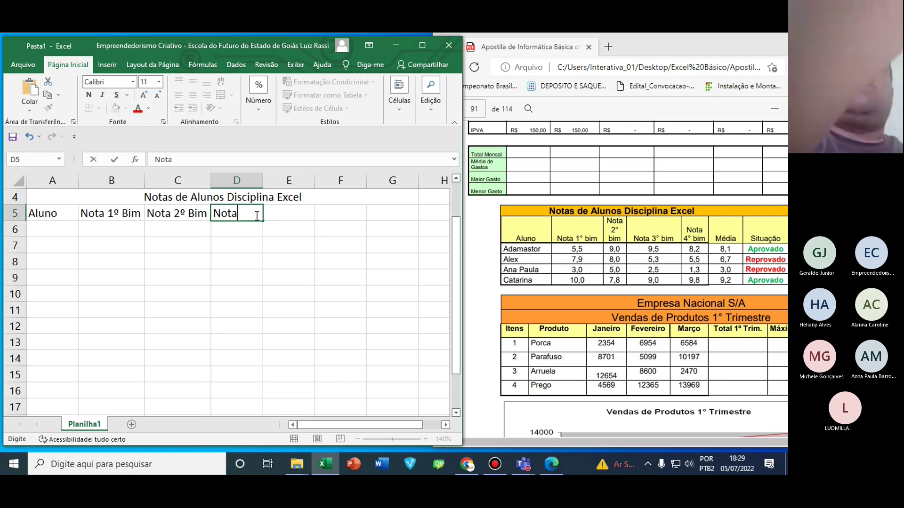
type("3")
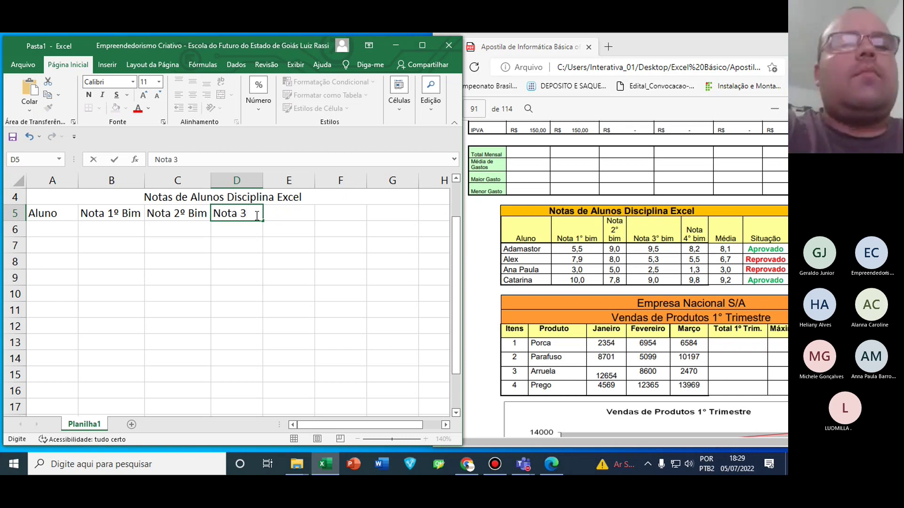
type("º")
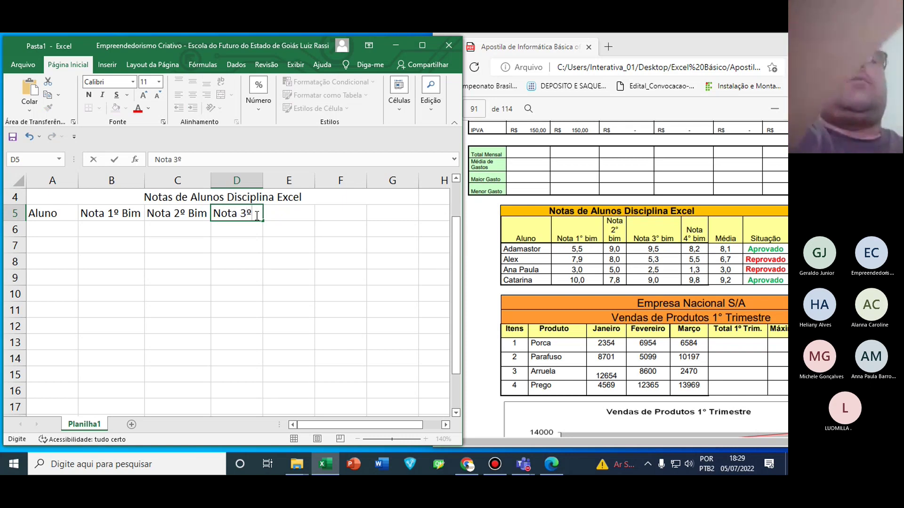
type(" Bim")
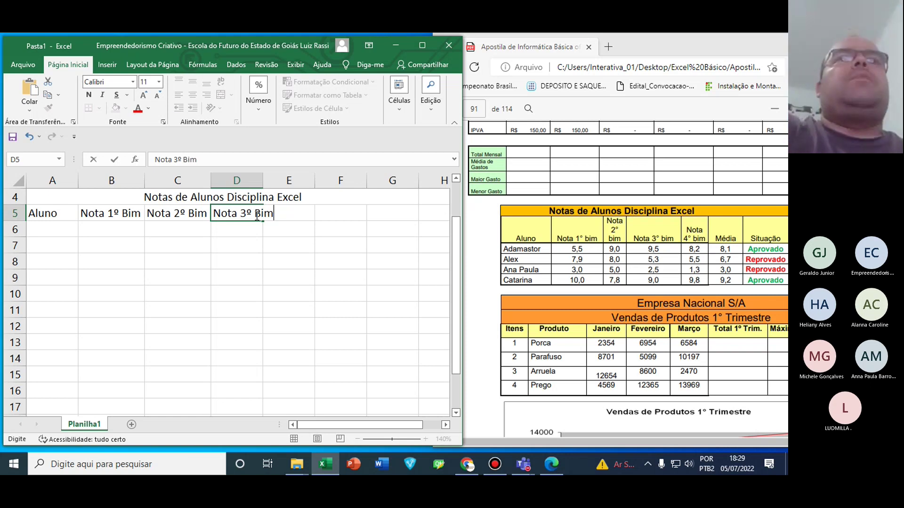
key("Return")
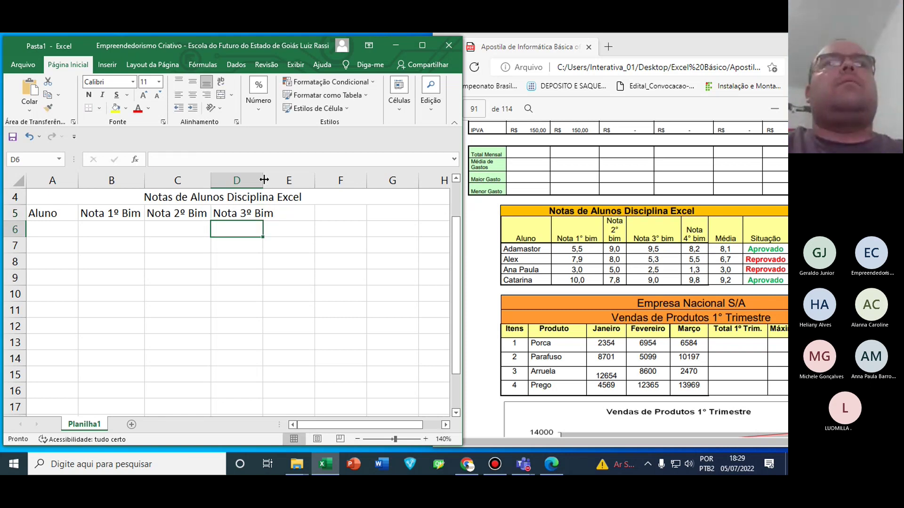
left_click_drag(264, 179, 277, 179)
Enter the header "Nota 4º Bim" in cell E5 and autofit the width of column E
left_click(308, 213)
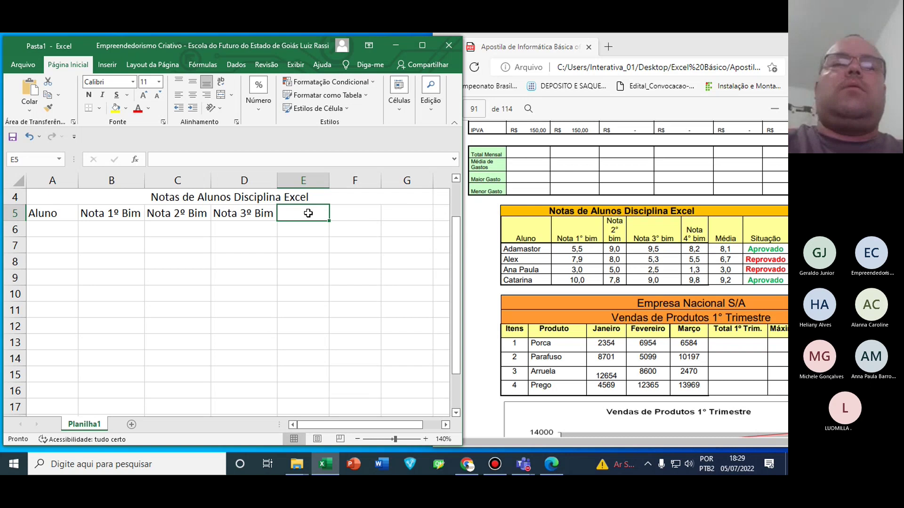
type("Nota")
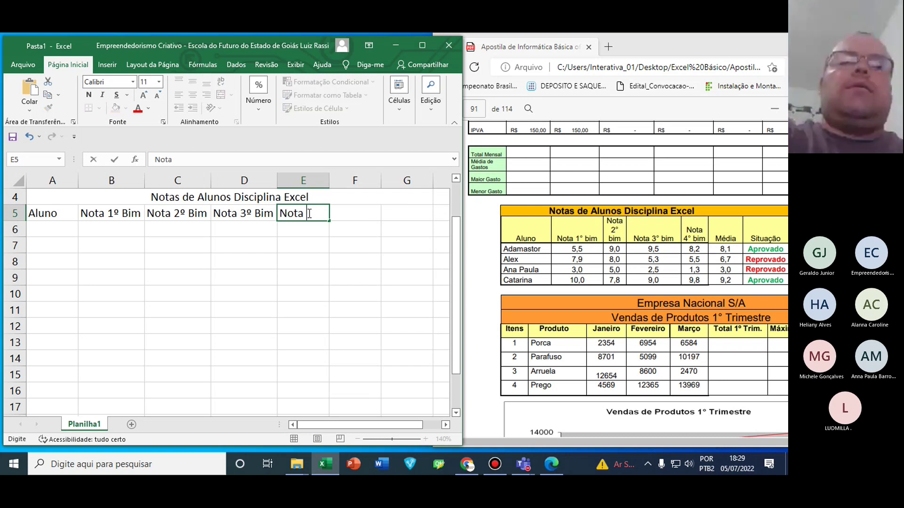
type(" 4º")
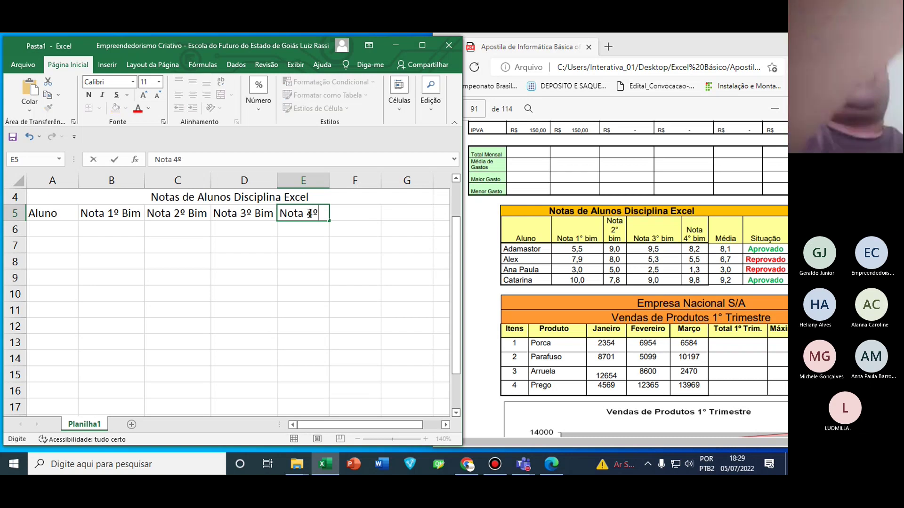
type(" Bim")
key("Return")
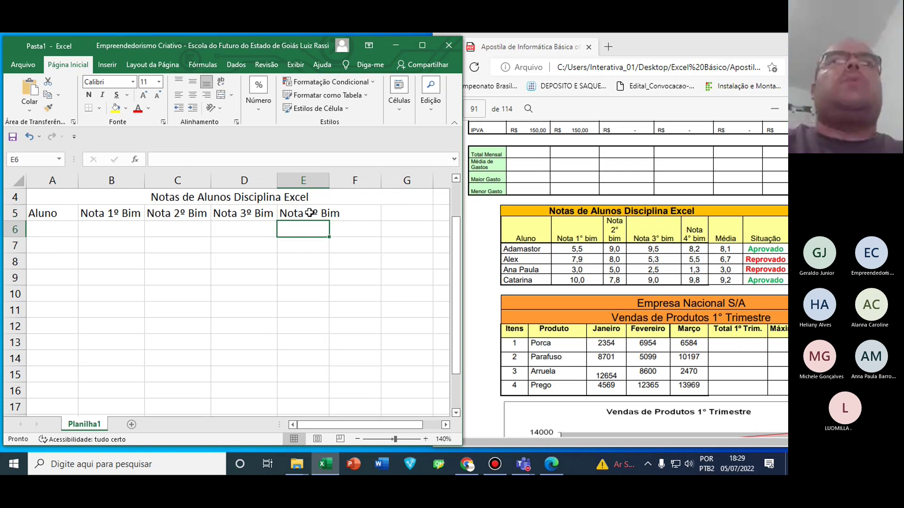
double_click(331, 180)
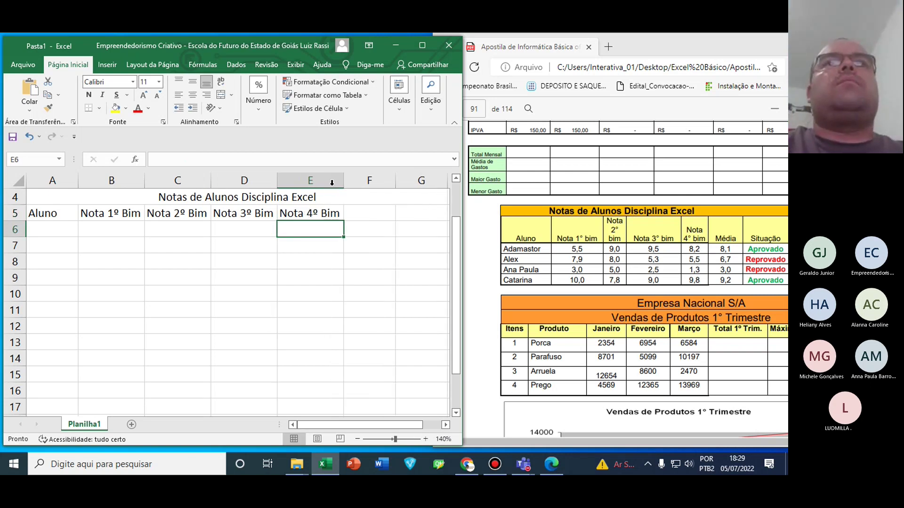
Enter the headers "Média" in cell F5 and "Situação" in cell G5
left_click(377, 213)
type("Média")
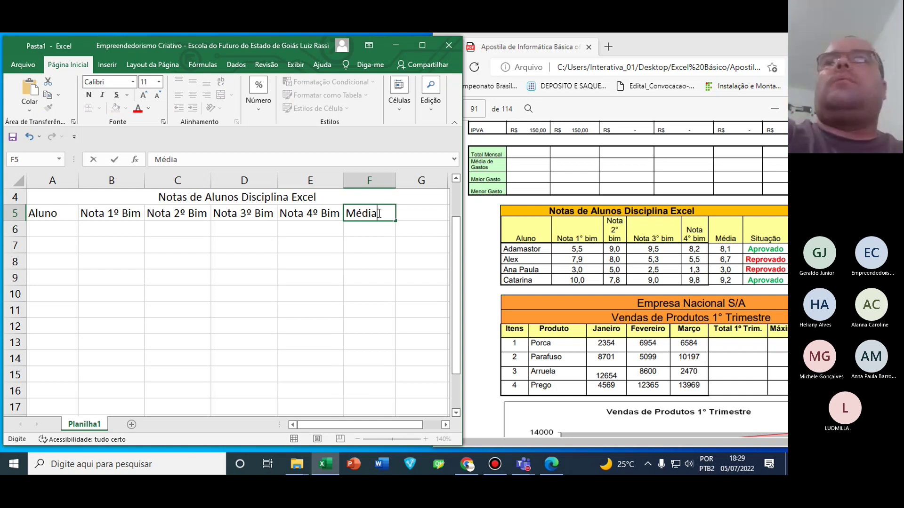
key("Return")
key("Up")
key("Right")
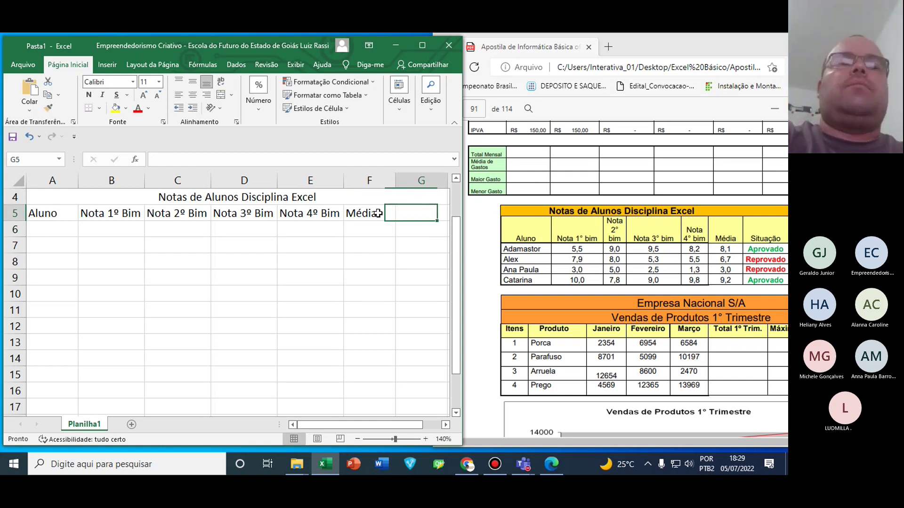
type("Situação")
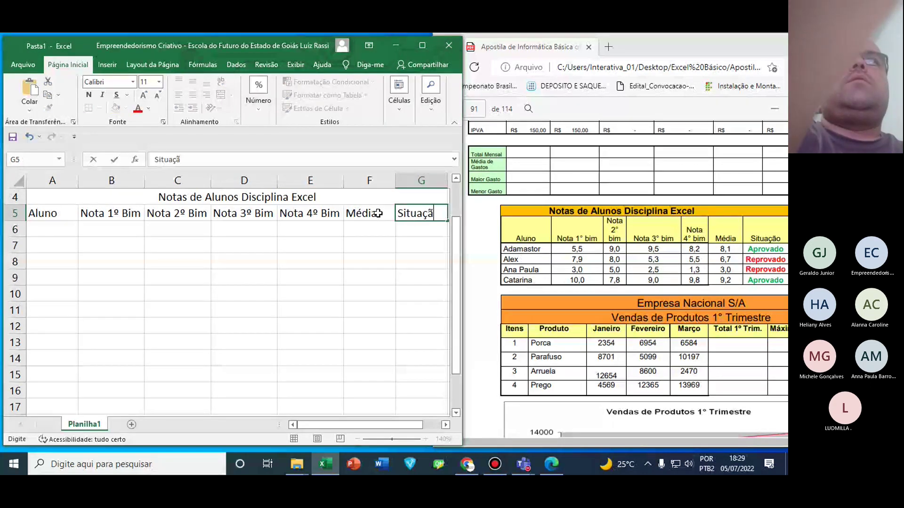
key("Return")
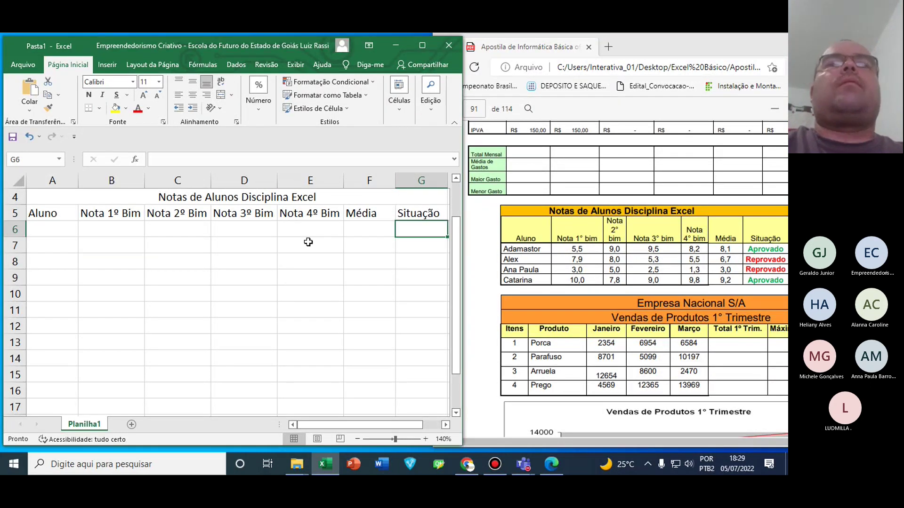
Enter the four student names from the handout's grades table in cells A6 to A9, in the same order
left_click(59, 231)
type("Ad")
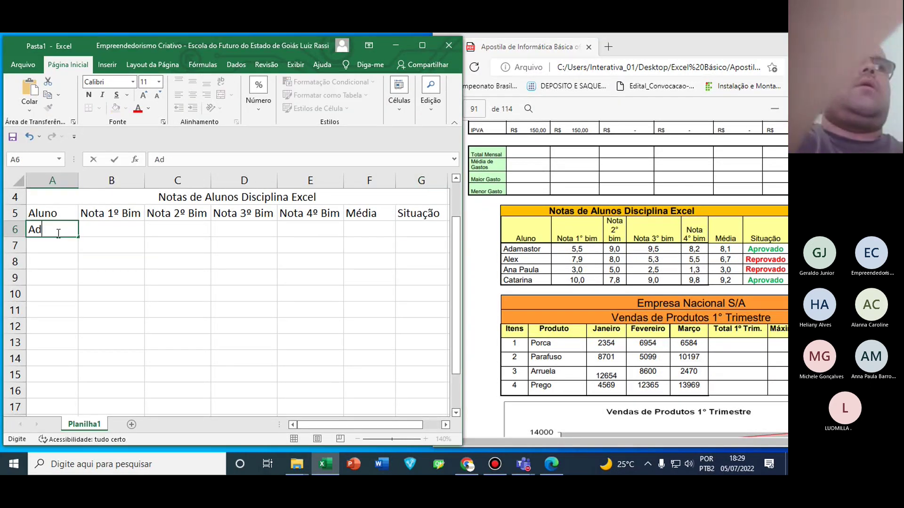
type("amastor")
key("Return")
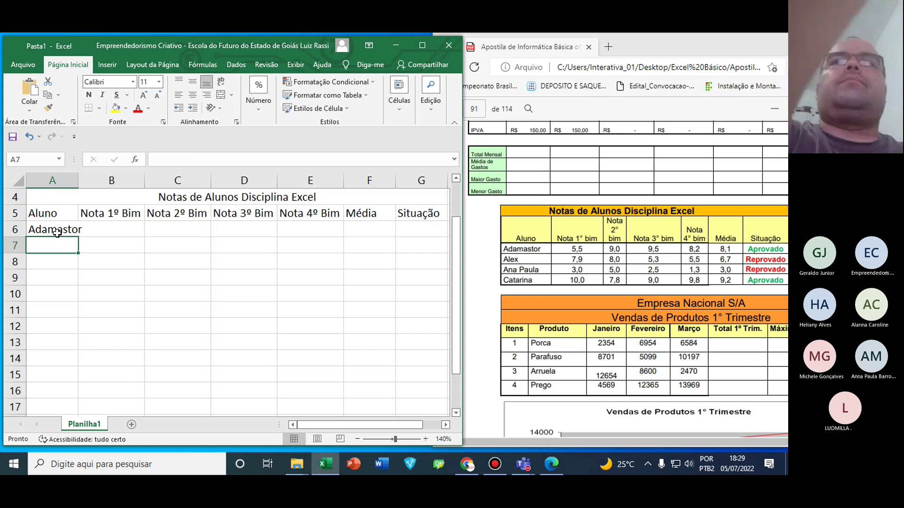
type("Alex")
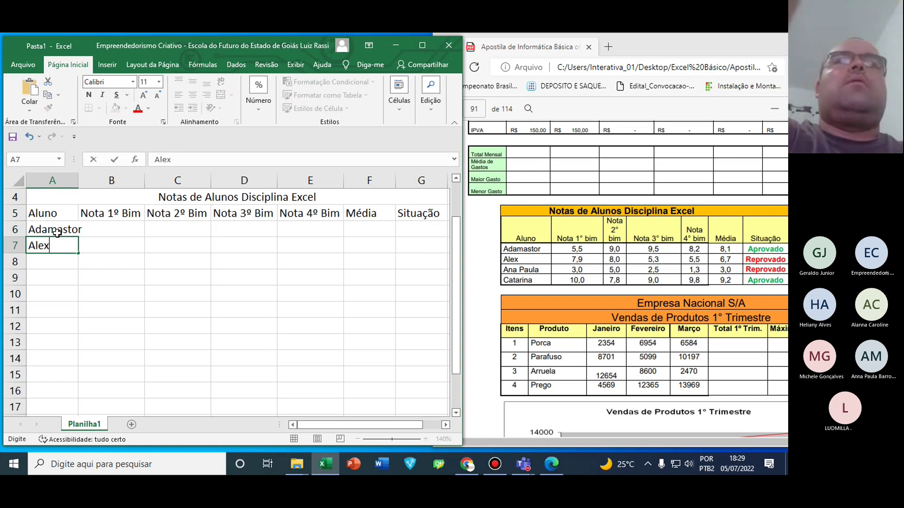
key("Return")
type("Ana")
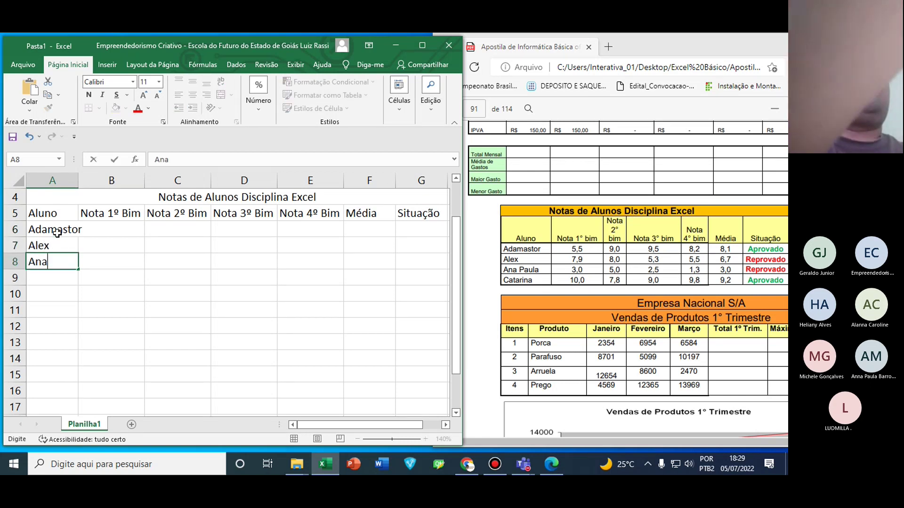
type(" Paula")
key("Return")
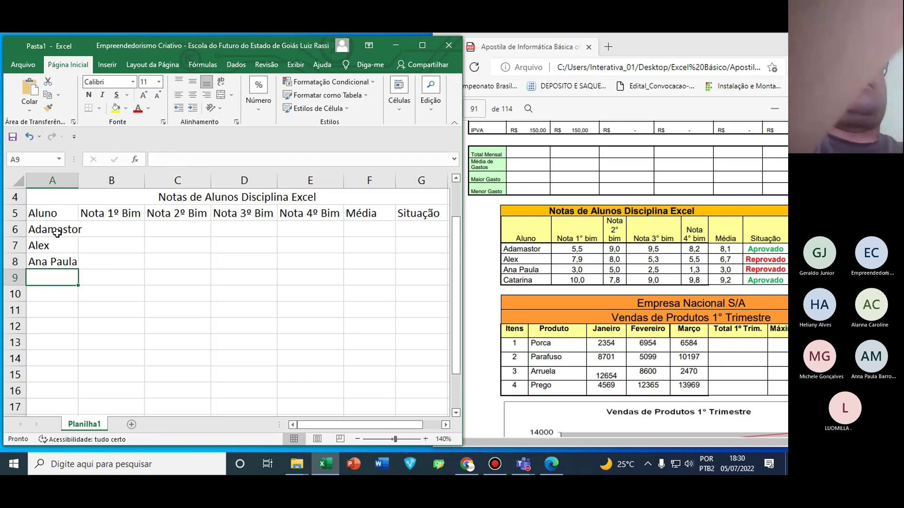
type("Cata")
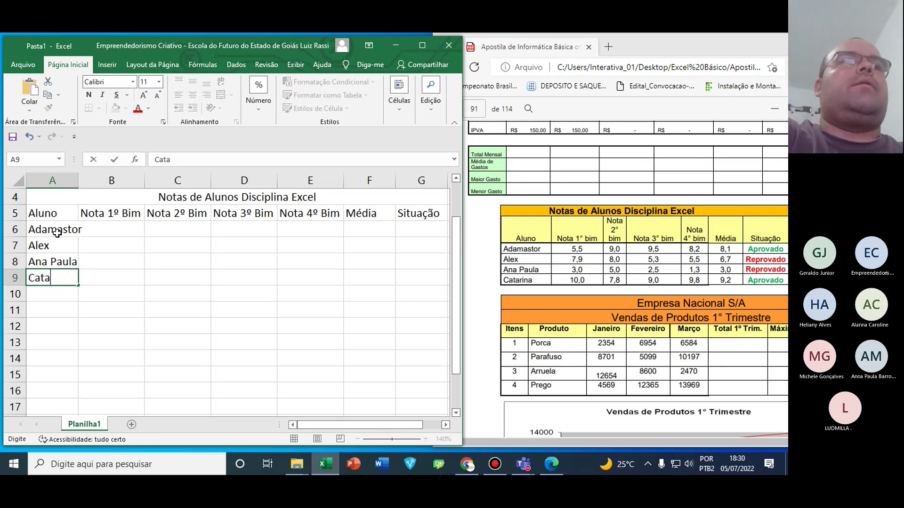
type("rina")
left_click(57, 232)
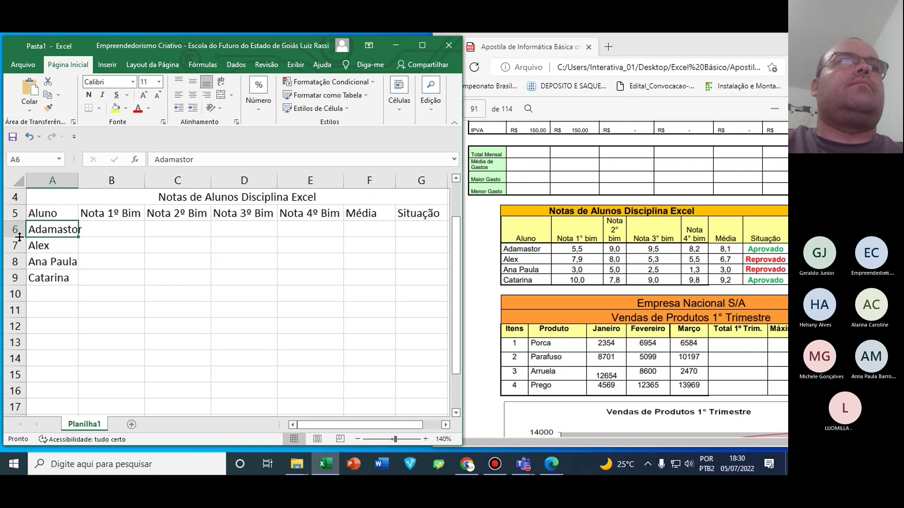
Autofit column A and enter the 1º Bim grades 5,5; 7,9; 3; and 10 in cells B6 to B9
double_click(79, 181)
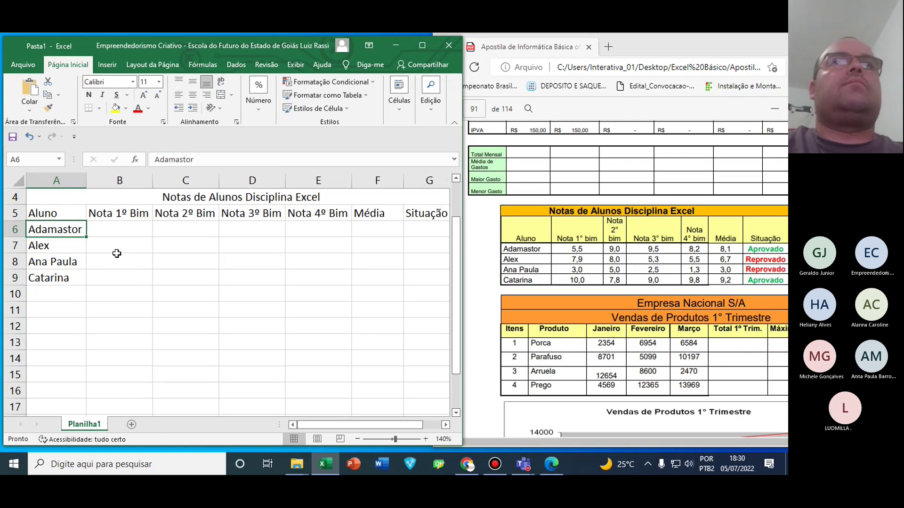
left_click(120, 226)
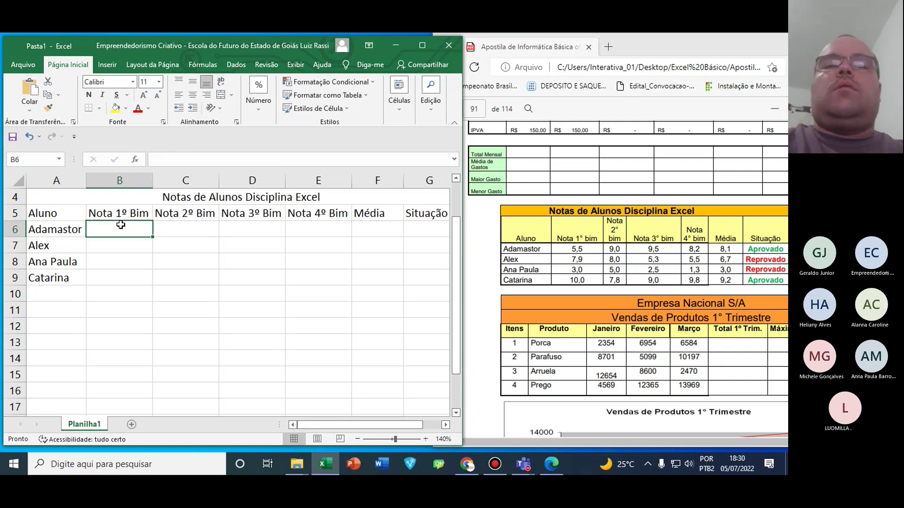
type("5,5")
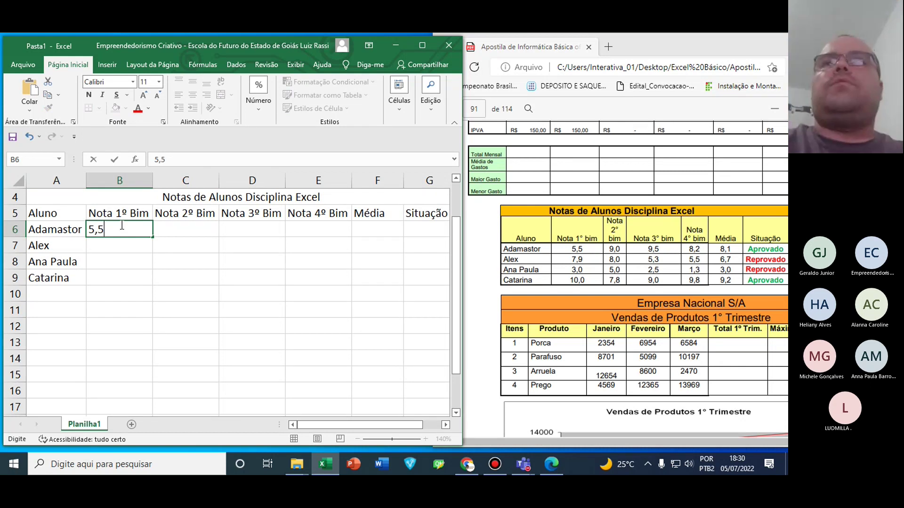
key("Return")
type("7")
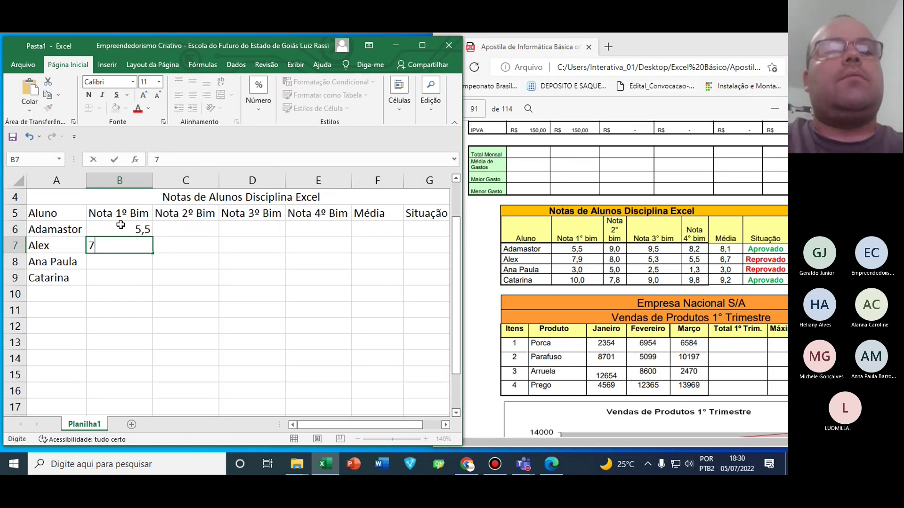
type(",9")
key("Return")
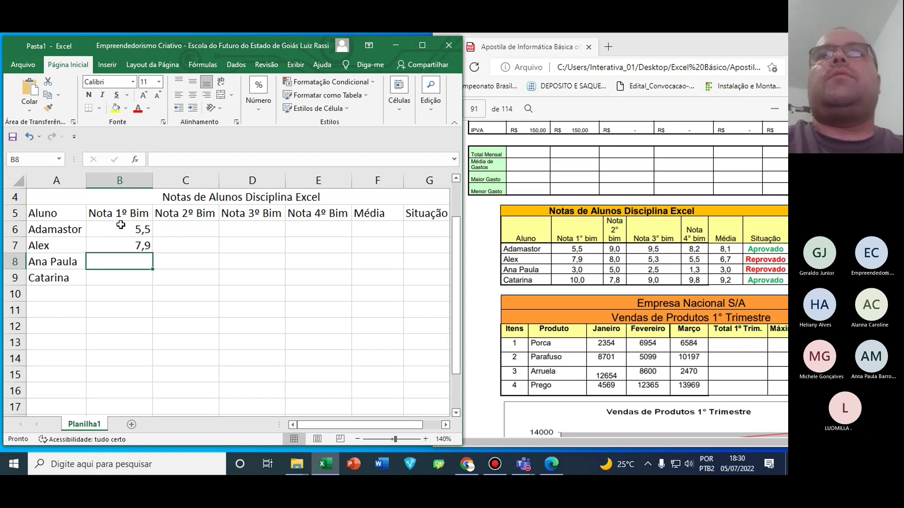
type("3")
key("Return")
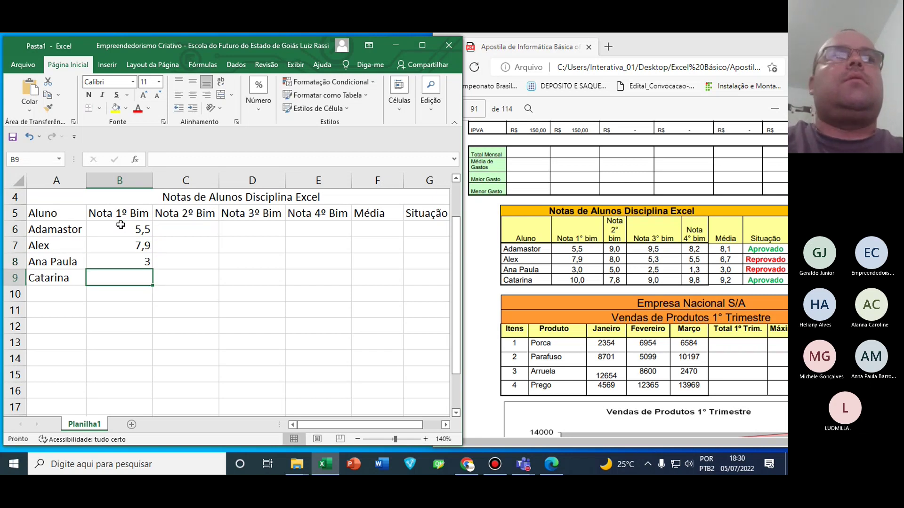
type("10")
key("Return")
Enter the 2º Bim grades 9; 8; 5; and 7,8 in cells C6 to C9
key("Up")
key("Up")
key("Up")
key("Up")
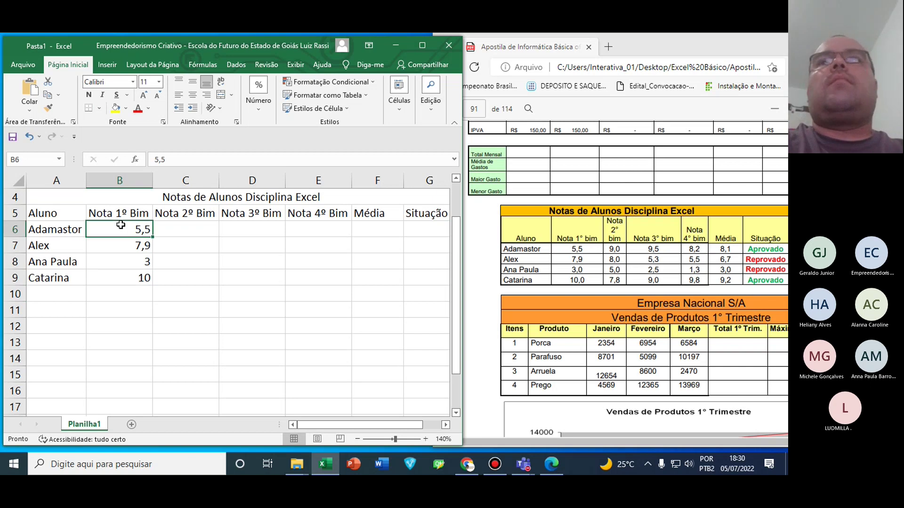
key("Right")
type("9")
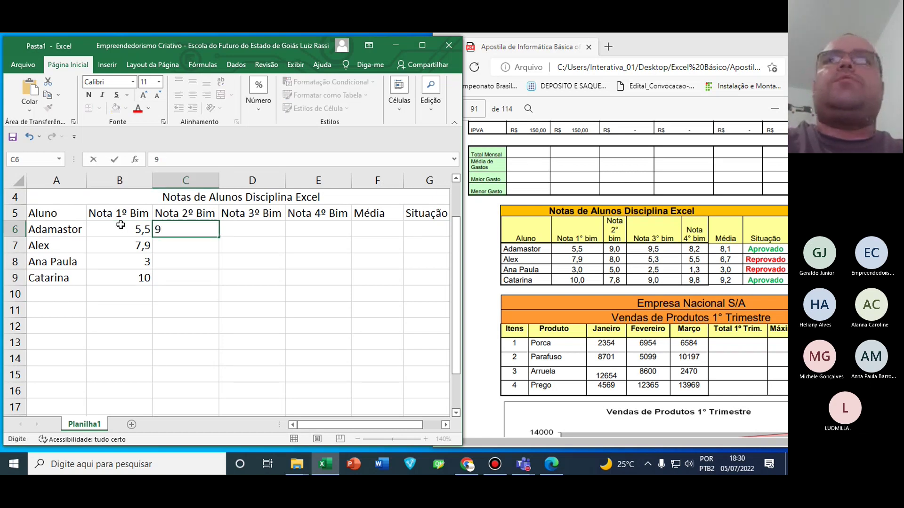
key("Return")
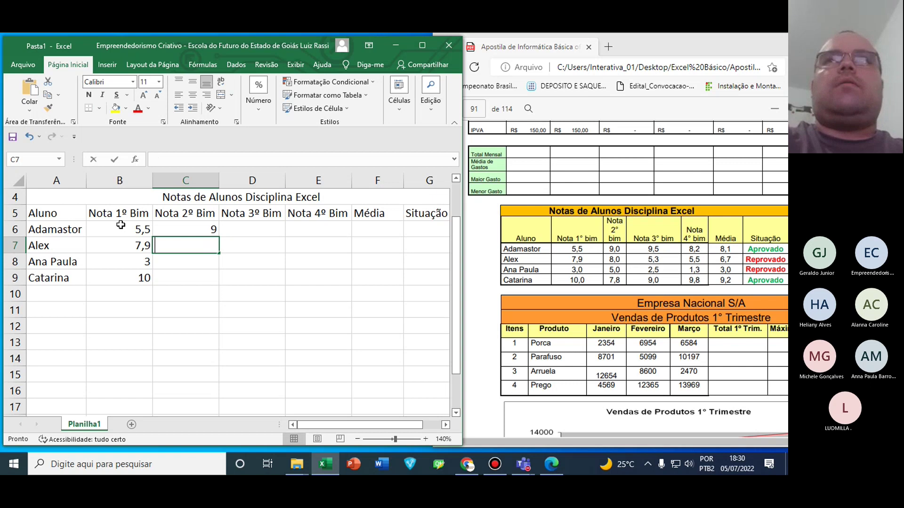
type("8")
key("Return")
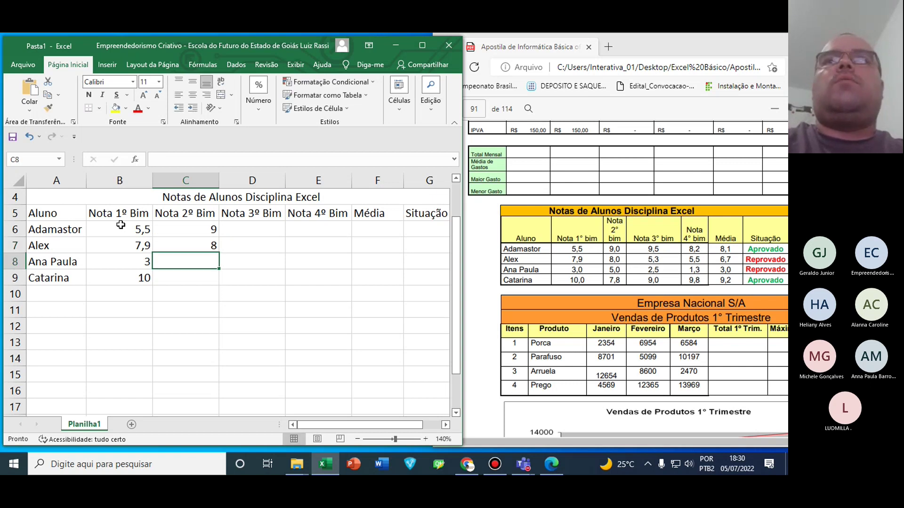
type("5")
key("Return")
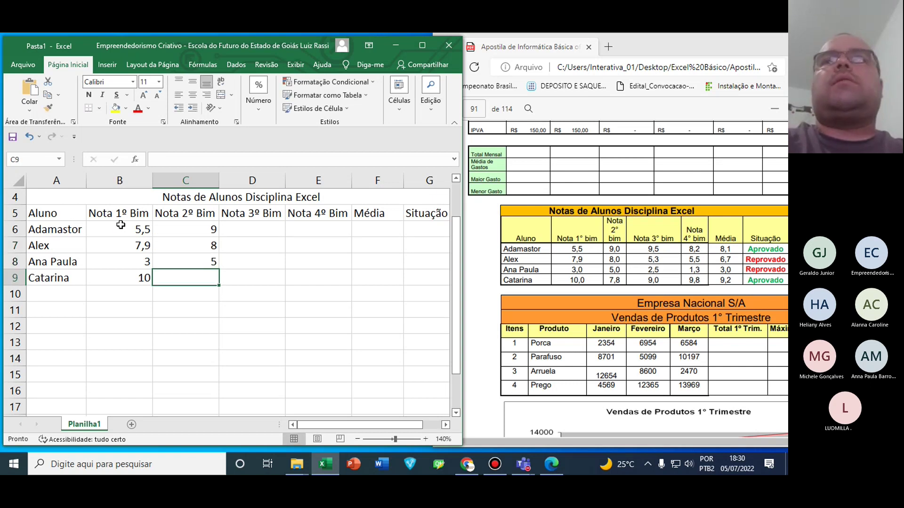
type("7")
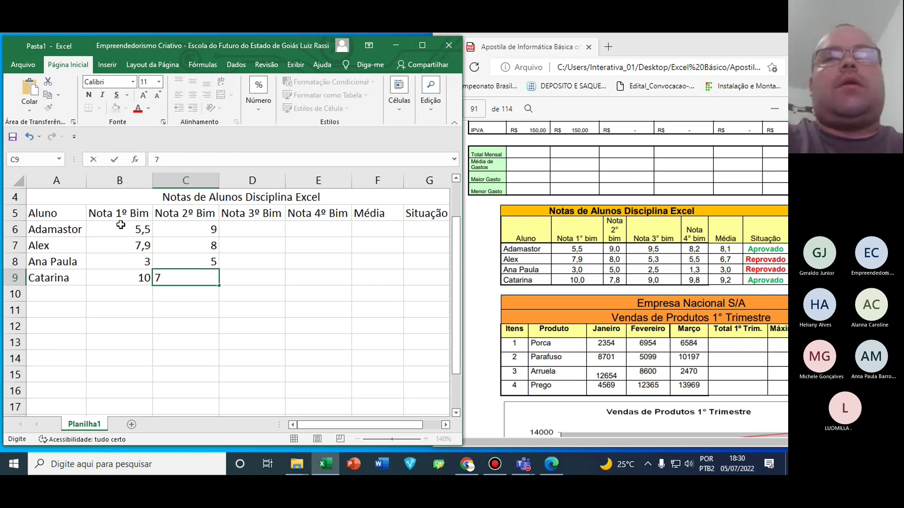
type(",8")
key("Return")
Enter the 3º Bim grades 9,5; 5,3; 2,5; and 9,0 in cells D6 to D9
key("Up")
key("Up")
key("Up")
key("Up")
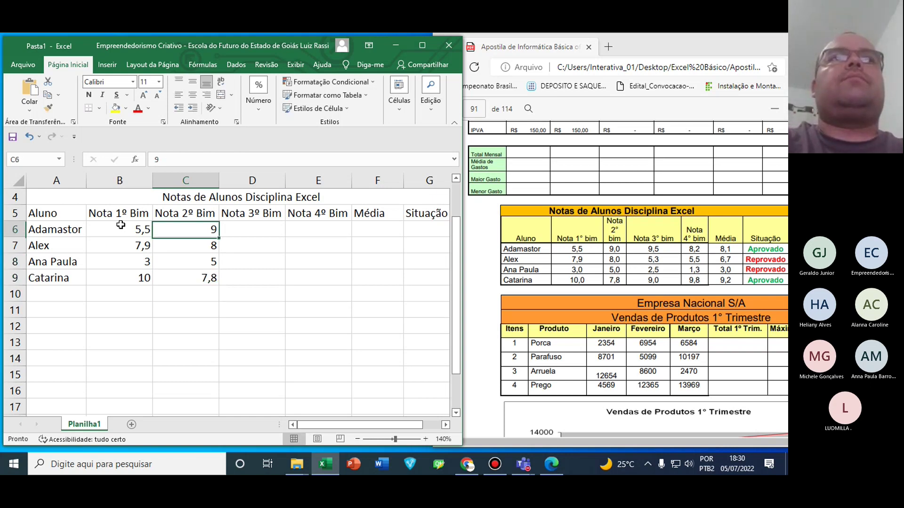
key("Right")
type("9")
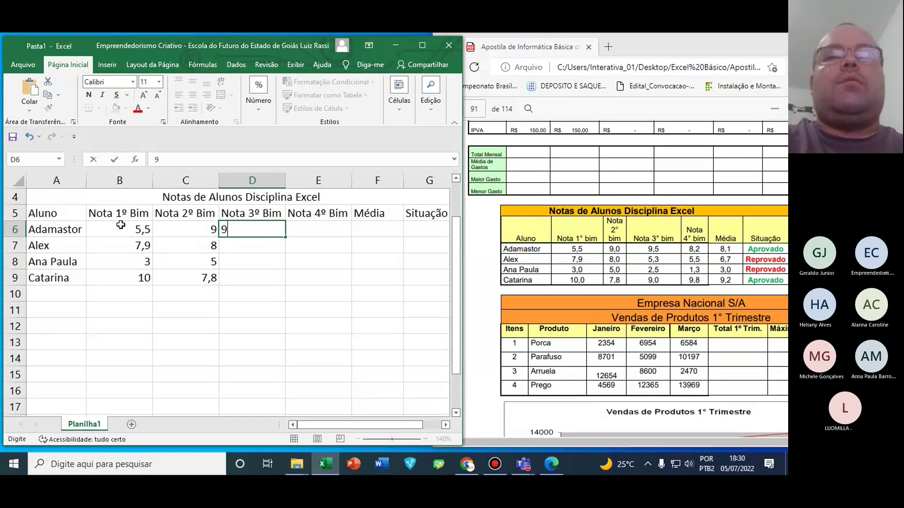
type(",5")
key("Return")
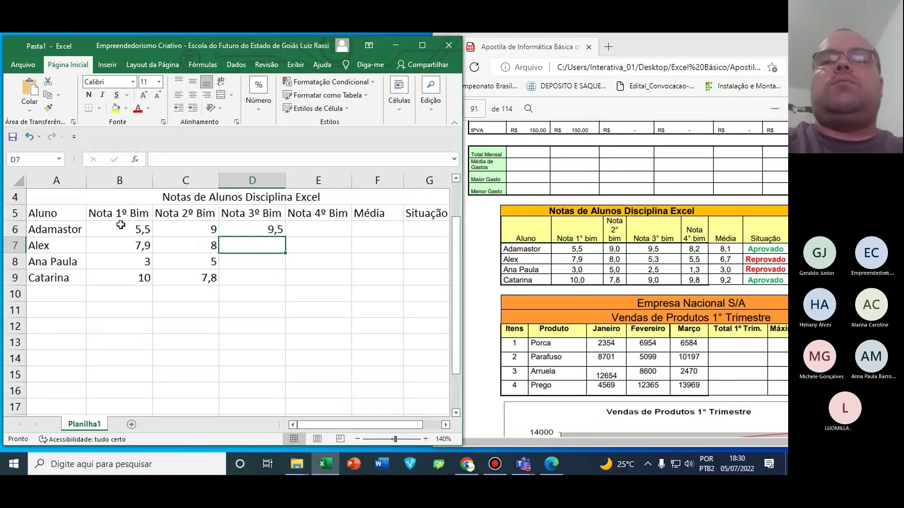
type("5,3")
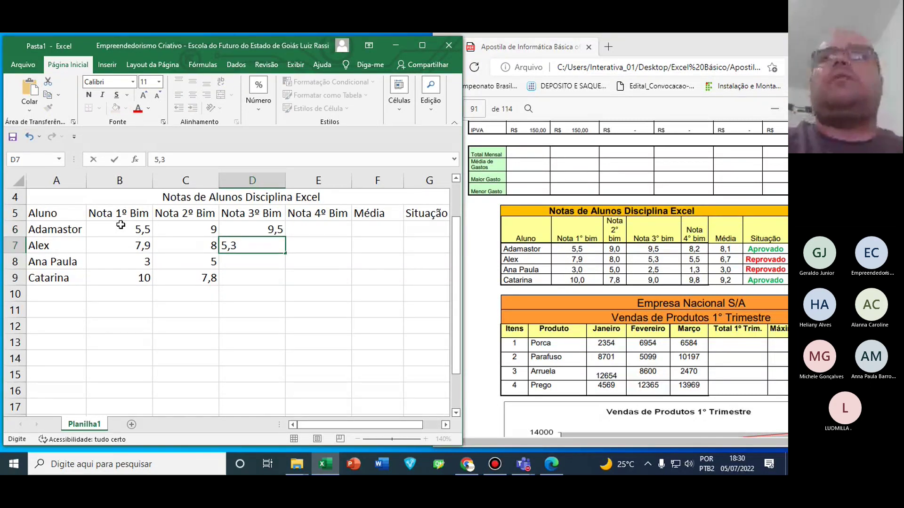
key("Return")
type("2,5")
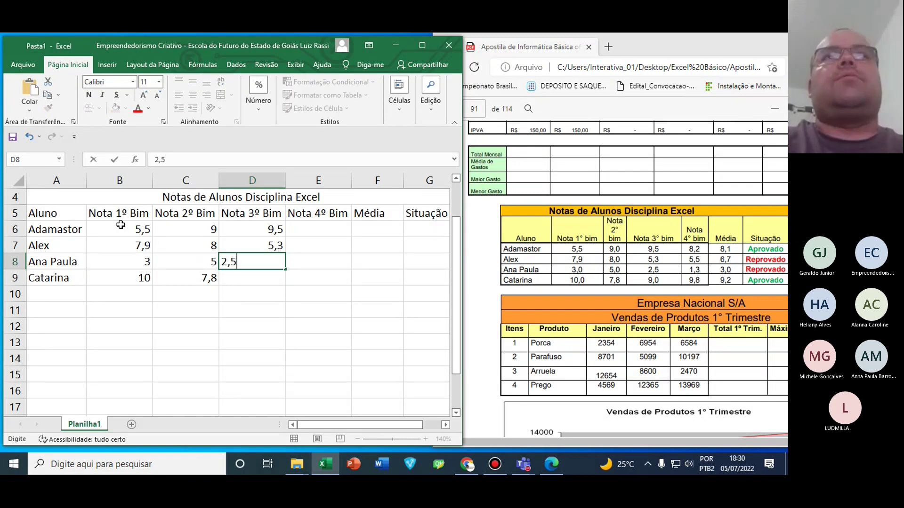
key("Return")
type("9")
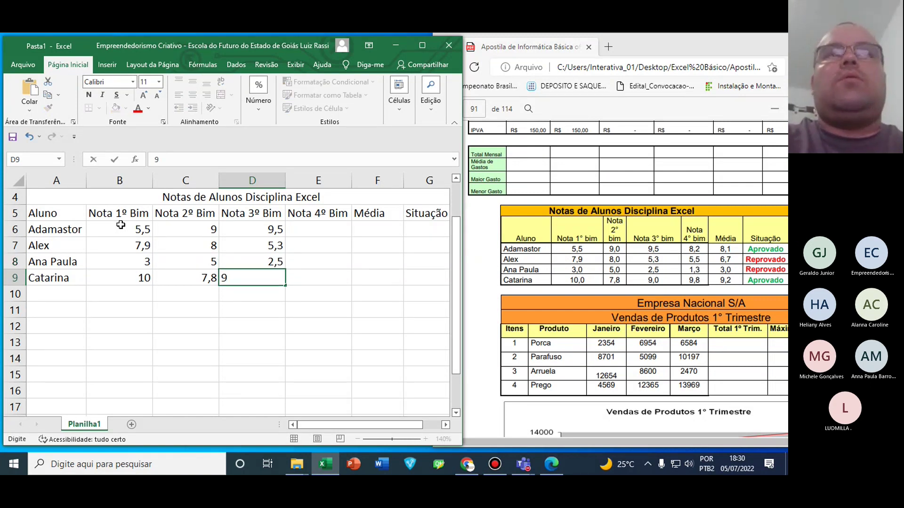
type(",0")
key("Return")
Enter the 4º Bim grades 8,2; 5,5; 1,3; and 9,8 in cells E6 to E9
key("Up")
key("Up")
key("Up")
key("Up")
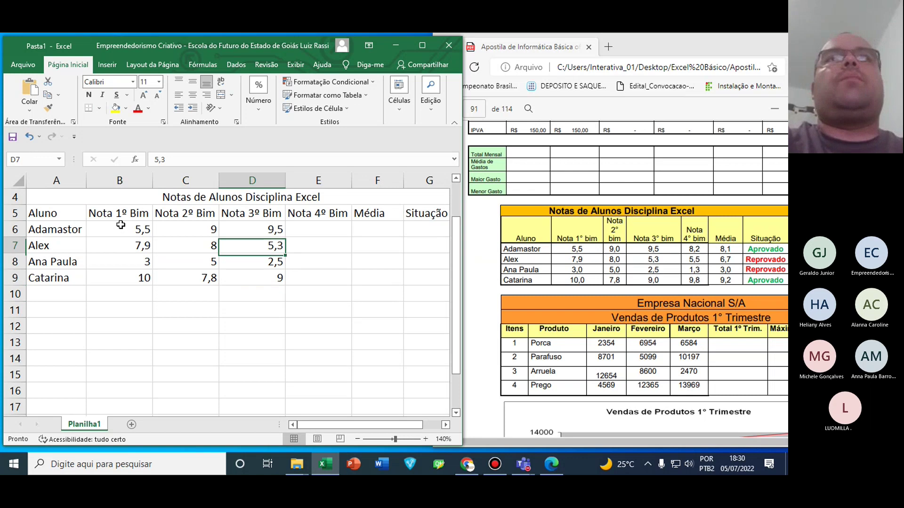
key("Right")
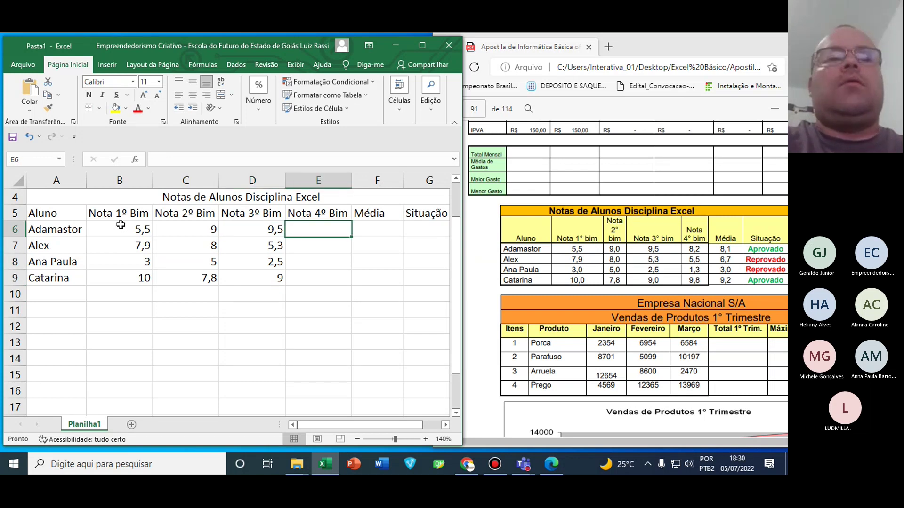
type("8,2")
key("Return")
type("5")
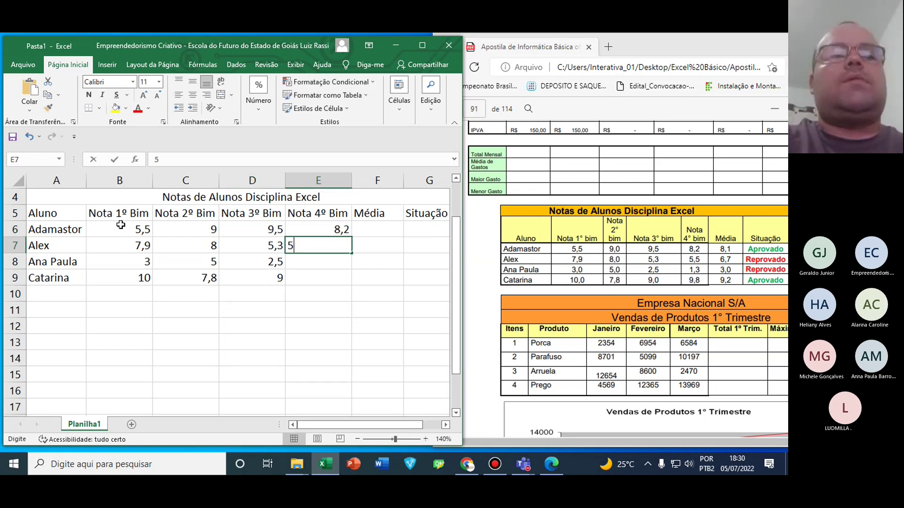
type(",5")
key("Return")
type("1")
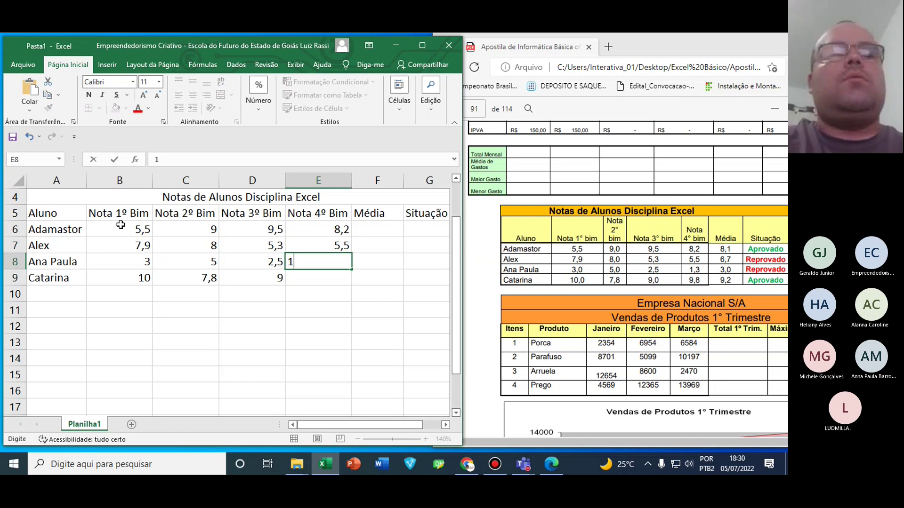
type(",3")
key("Return")
type("9")
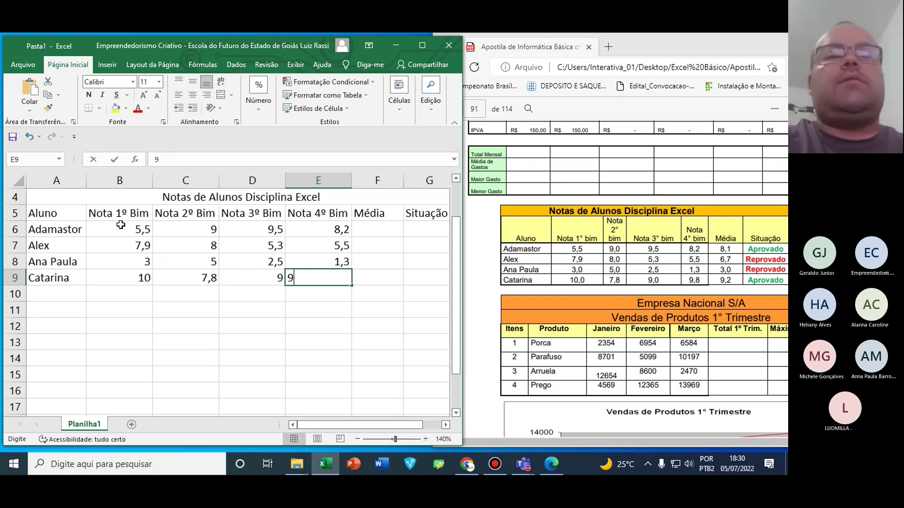
type(",8")
key("Return")
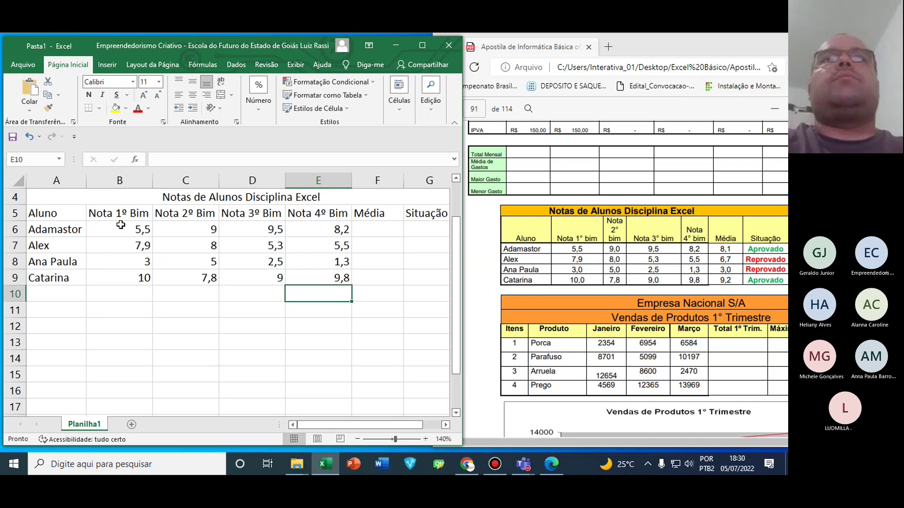
Select the whole grades table A4:G9, maximize the workbook window and set the table's font to Algerian
key("Up")
key("Up")
key("Up")
key("Up")
key("Right")
key("Right")
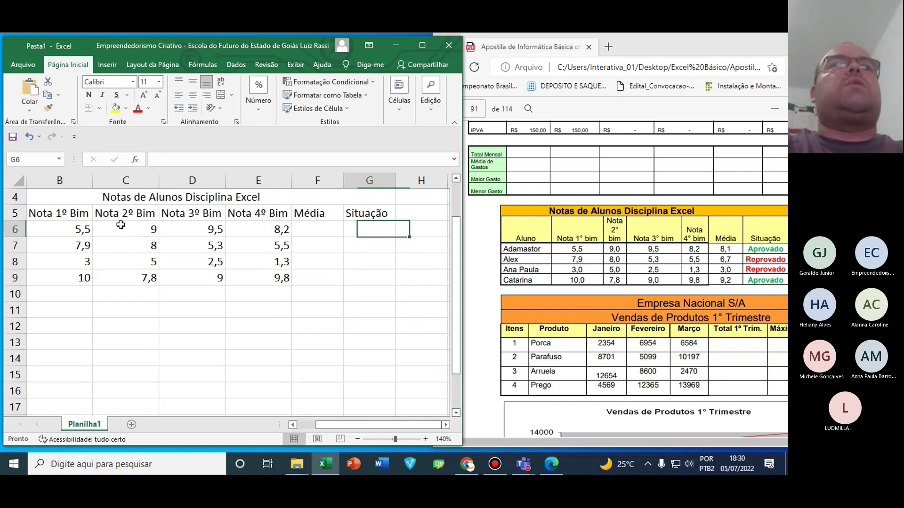
key("Left")
key("Left")
key("Left")
key("Left")
key("Left")
key("Left")
key("Up")
key("Up")
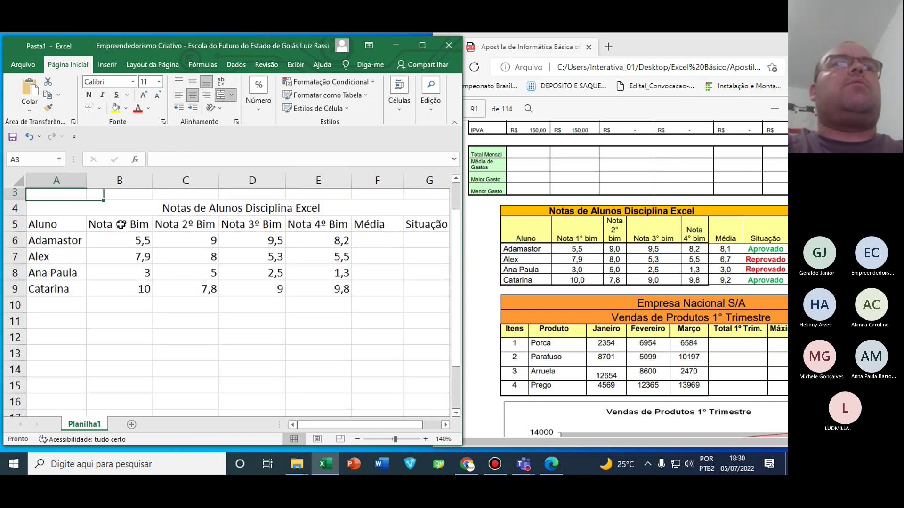
key("shift+Down")
key("shift+Down")
key("shift+Down")
key("shift+Down")
key("shift+Down")
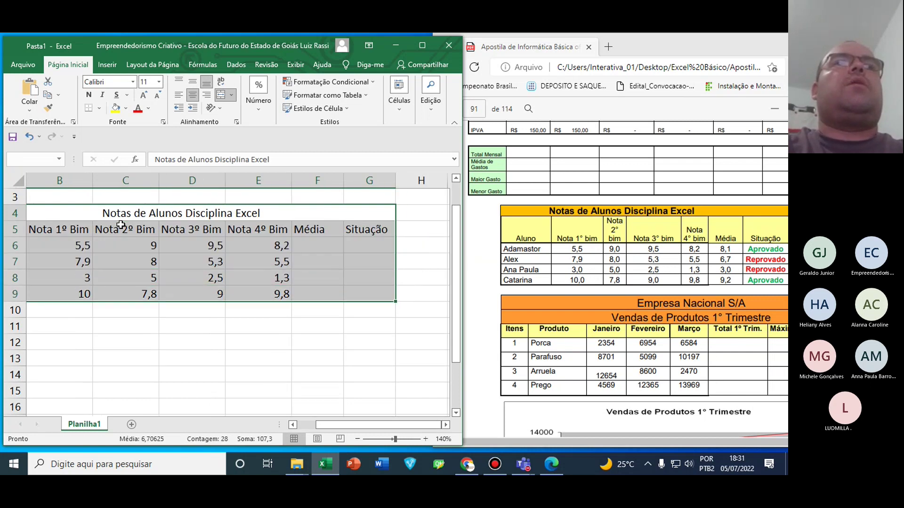
left_click(422, 45)
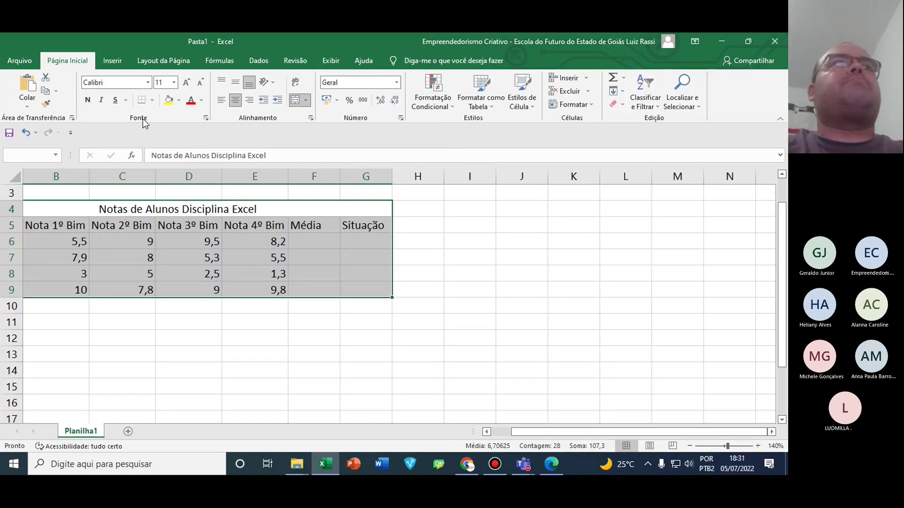
left_click(148, 84)
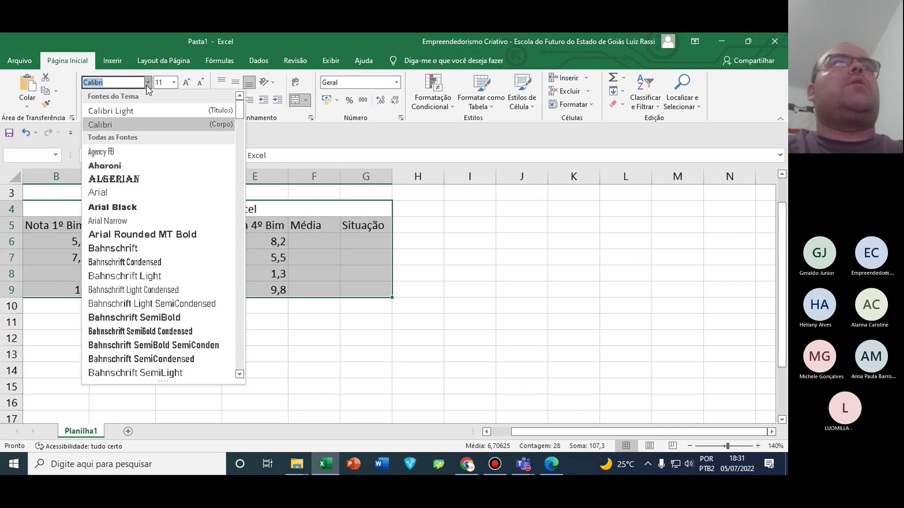
left_click(141, 179)
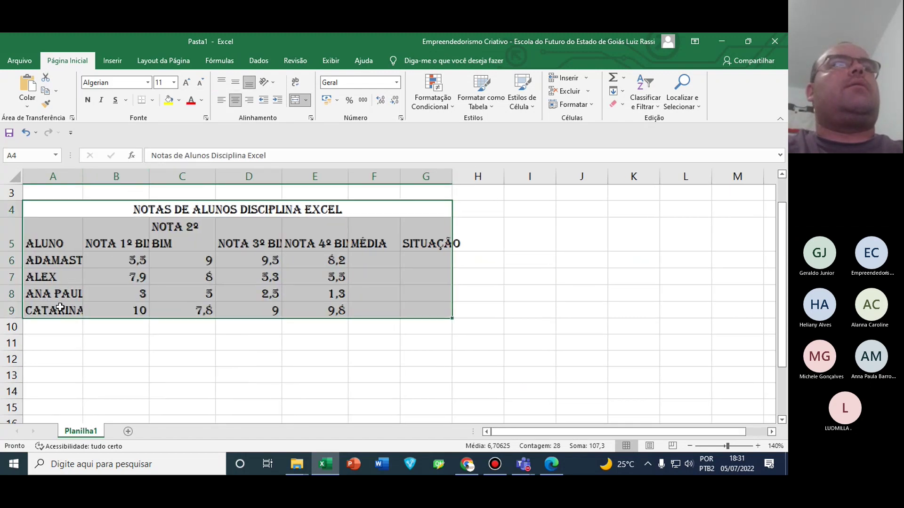
Widen columns B, D, E and G to fit their row 5 headers, and narrow columns C and F
left_click_drag(150, 179, 162, 178)
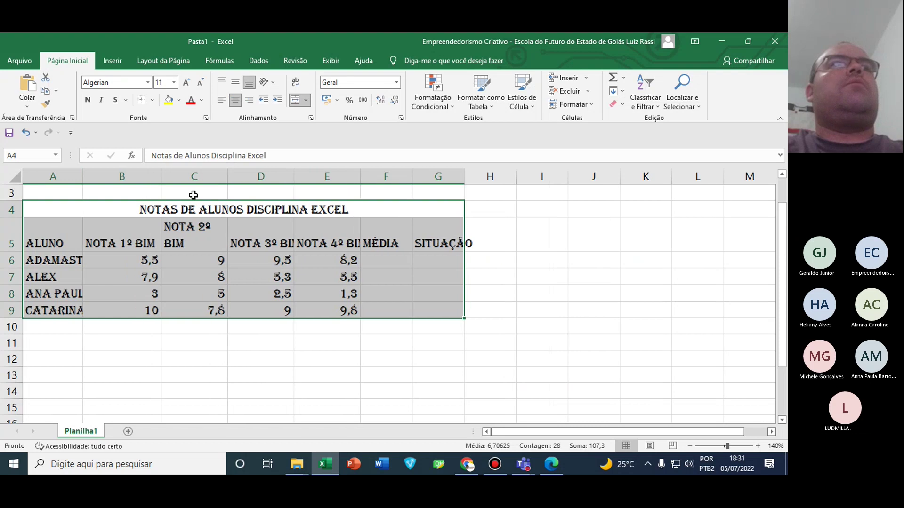
left_click_drag(227, 174, 214, 174)
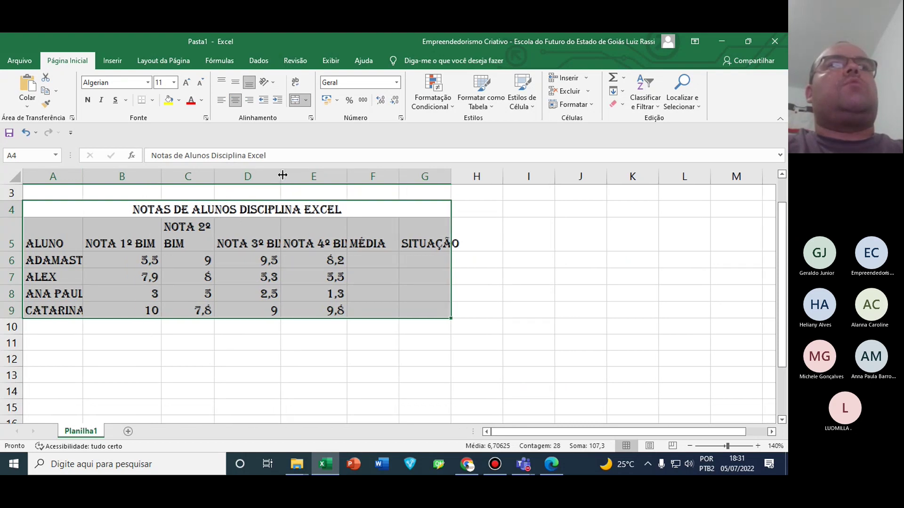
left_click_drag(282, 175, 415, 175)
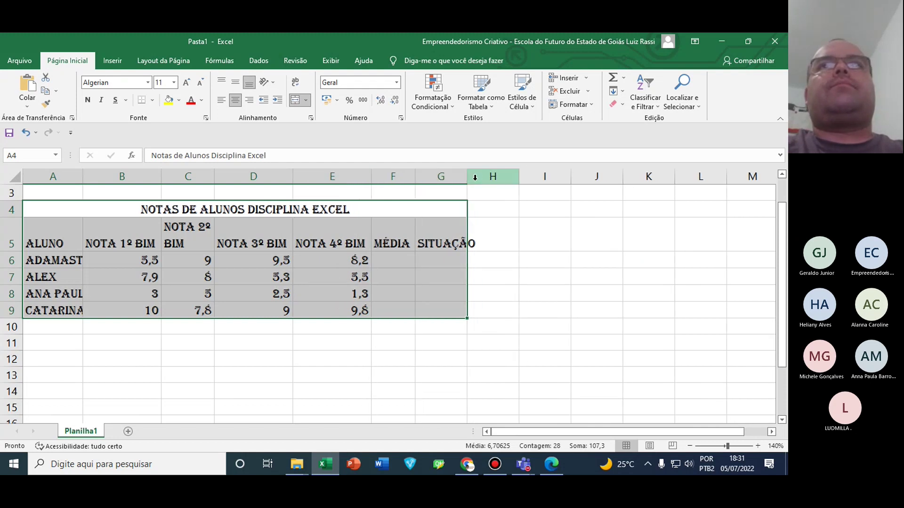
left_click_drag(475, 177, 487, 177)
Turn off automatic text wrapping for the Nota 2º Bim header in C5
left_click(167, 245)
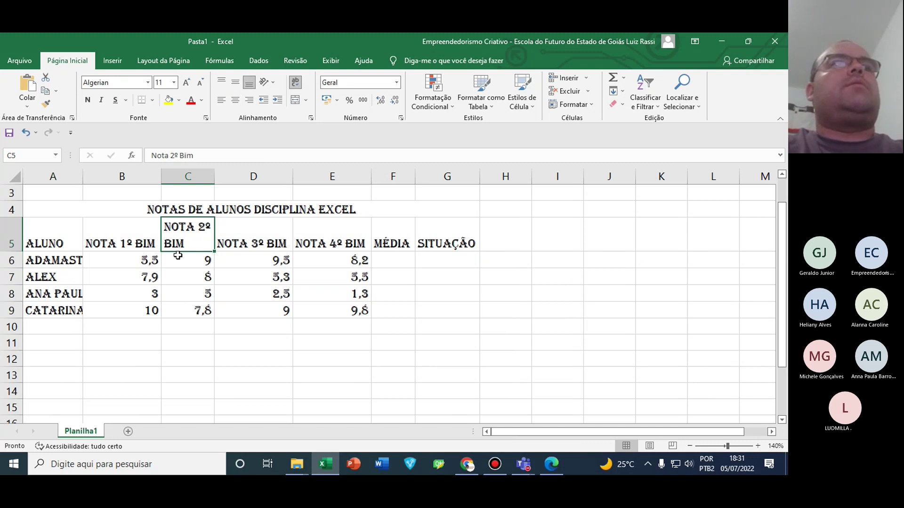
right_click(194, 227)
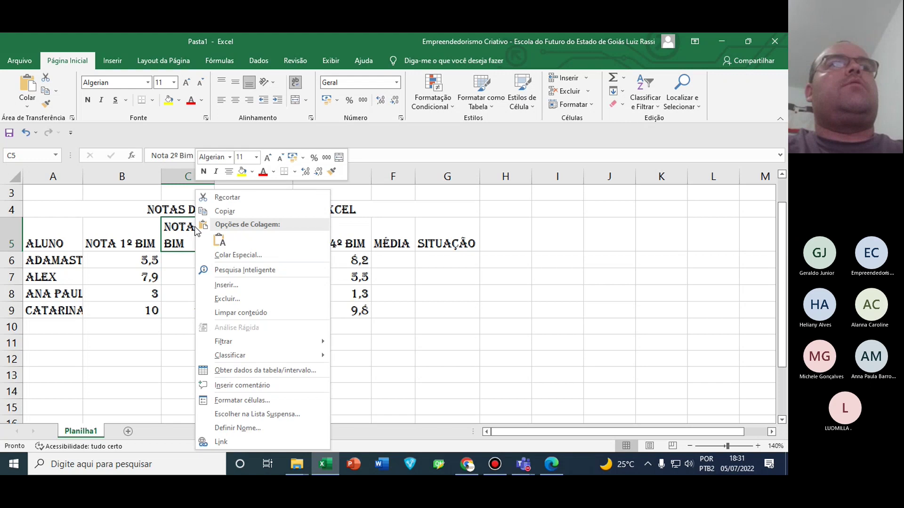
left_click(270, 401)
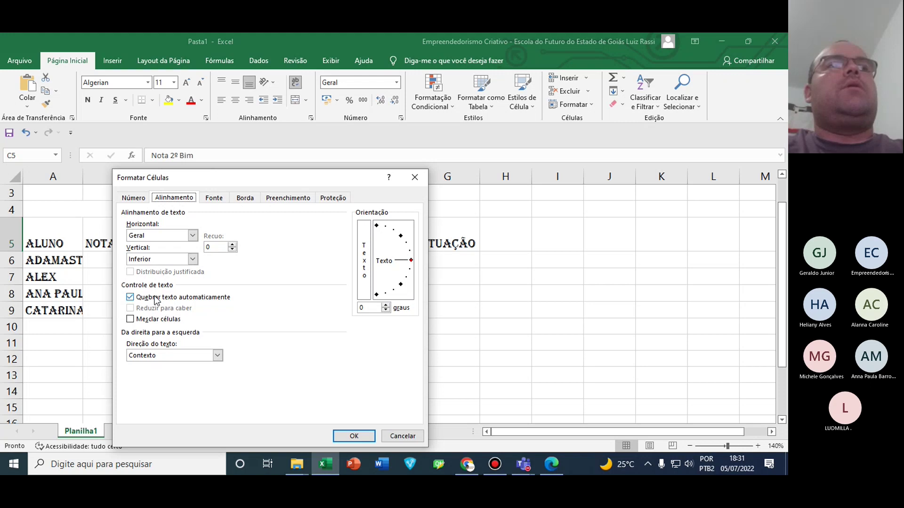
left_click(156, 299)
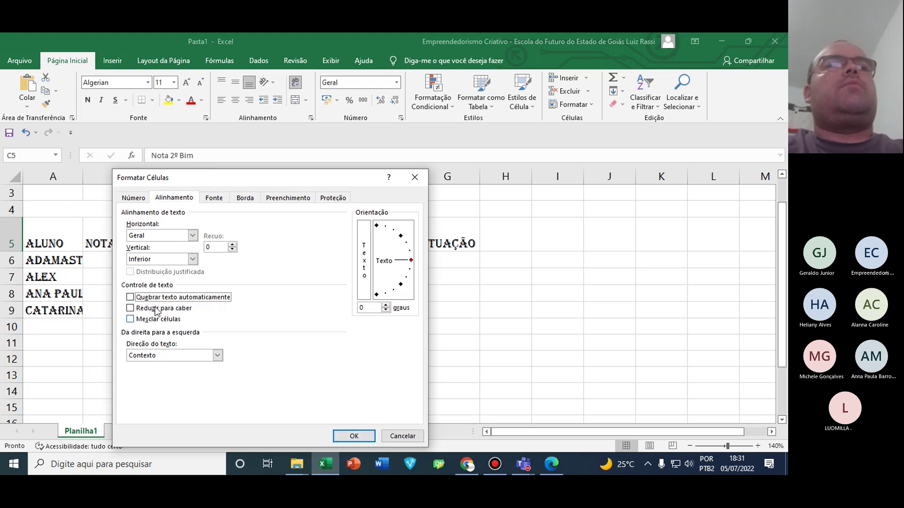
left_click(354, 436)
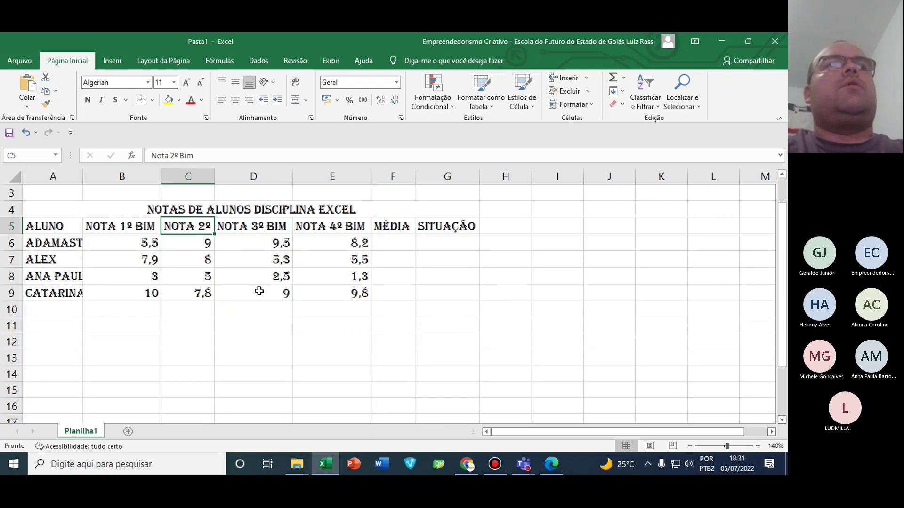
Auto-fit columns C and A to their contents, and select the whole grades table A4:G9
double_click(214, 177)
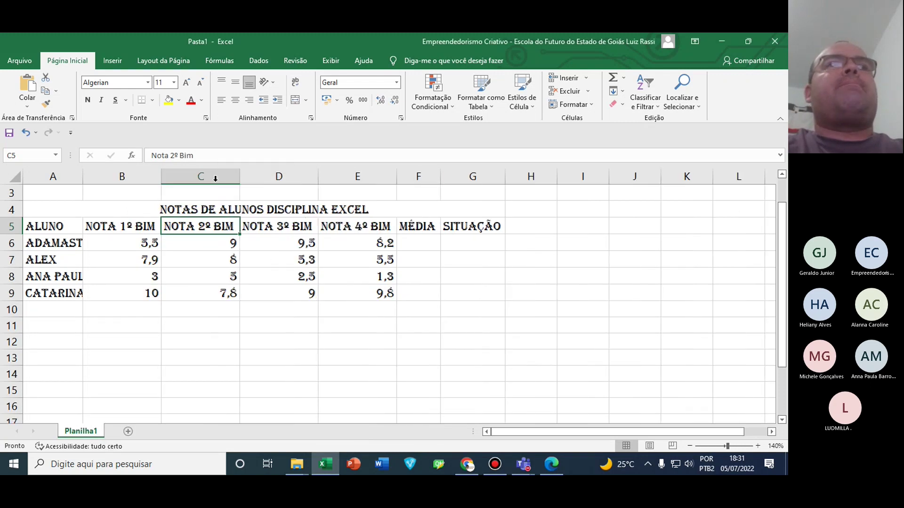
left_click_drag(117, 204, 121, 293)
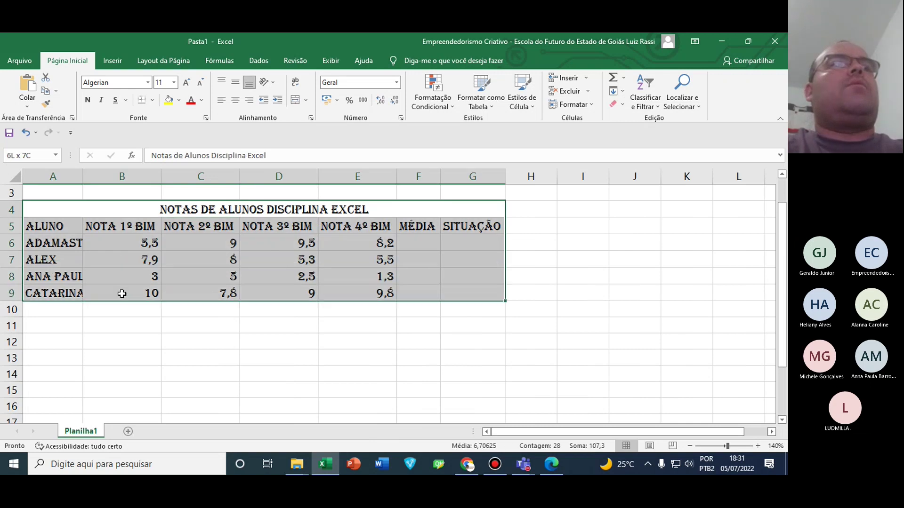
double_click(82, 176)
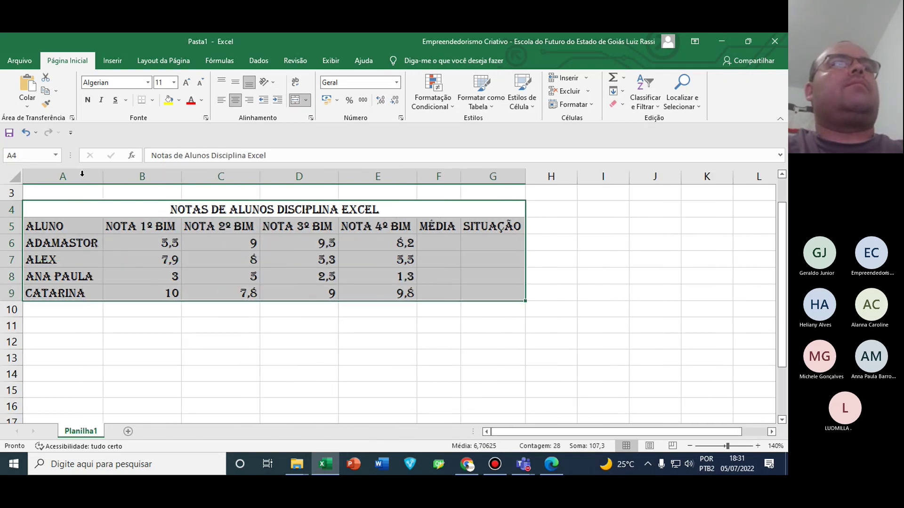
Apply all borders to the grades table A4:G9
left_click(151, 104)
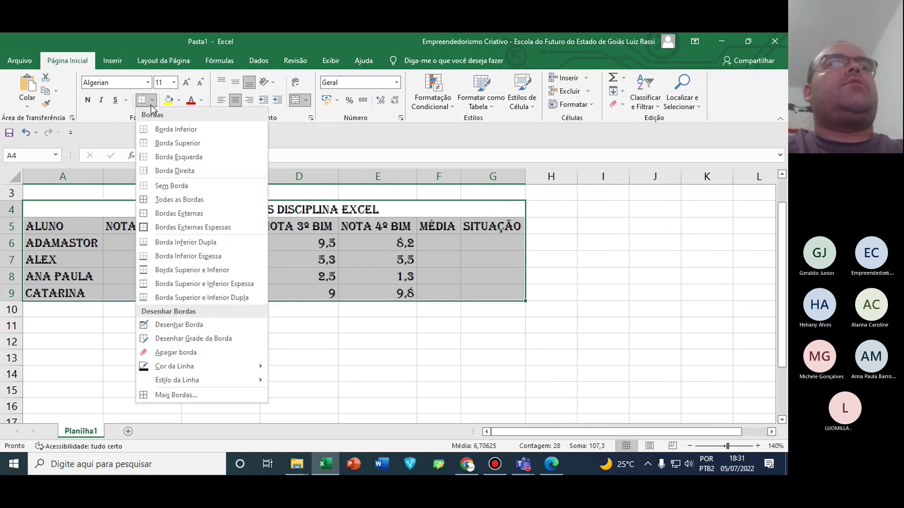
mouse_move(173, 380)
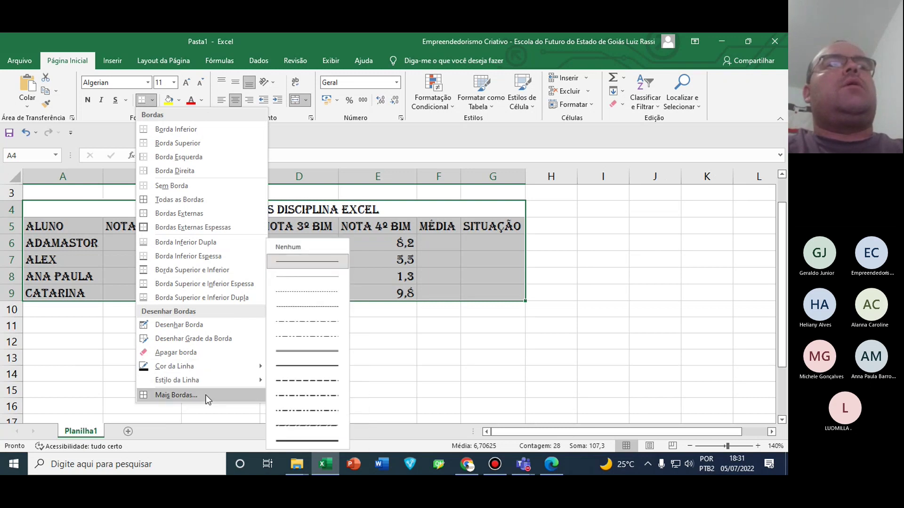
mouse_move(239, 382)
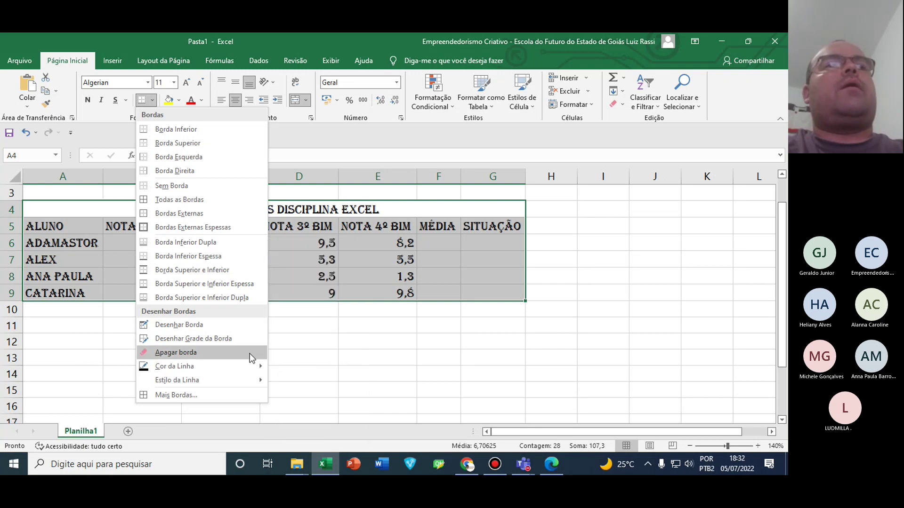
left_click(225, 213)
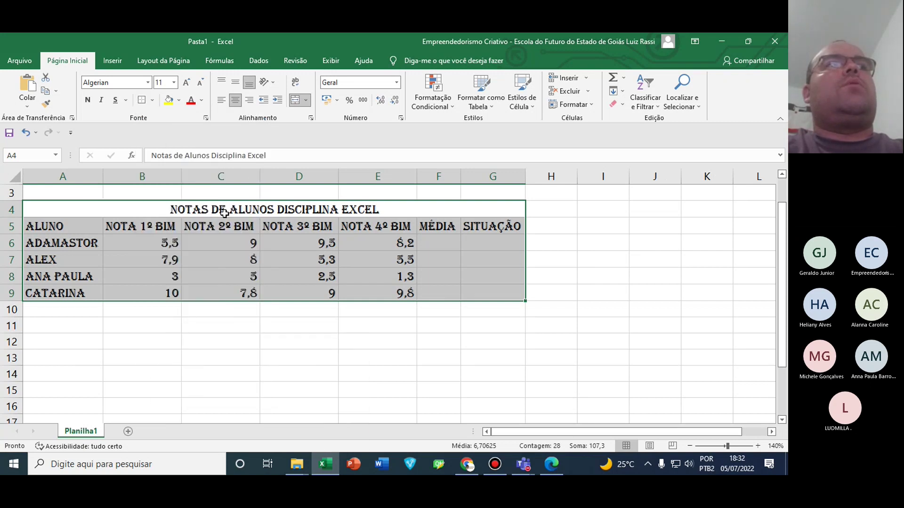
left_click(152, 100)
left_click(165, 201)
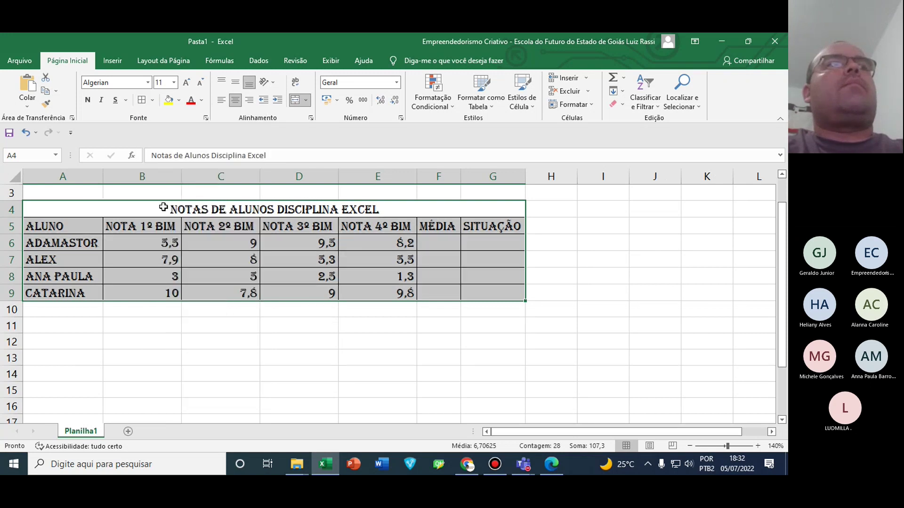
Draw double-line borders around the grades table and between each of its rows, keeping the thin vertical lines between columns
left_click(152, 100)
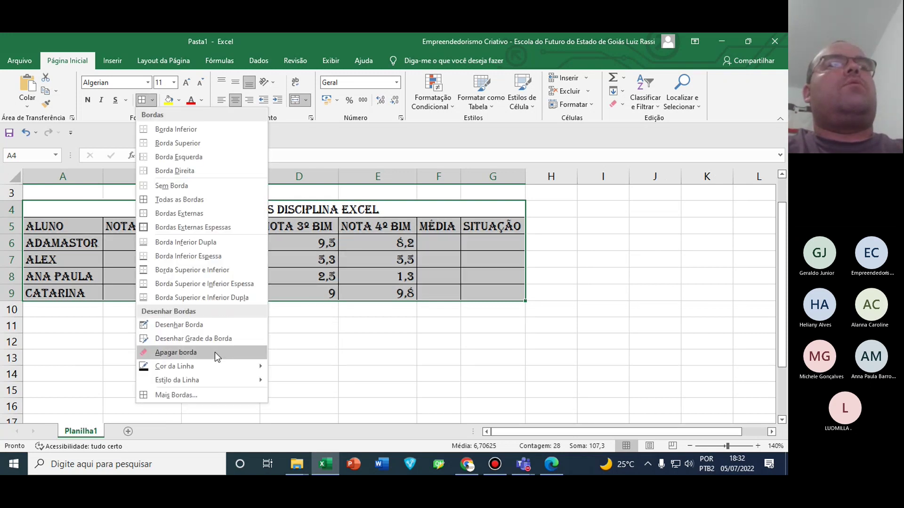
mouse_move(233, 366)
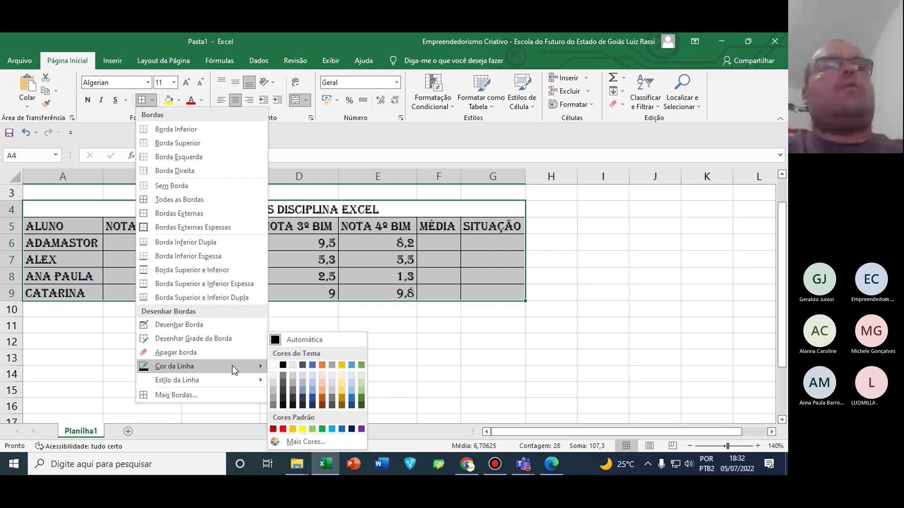
mouse_move(232, 377)
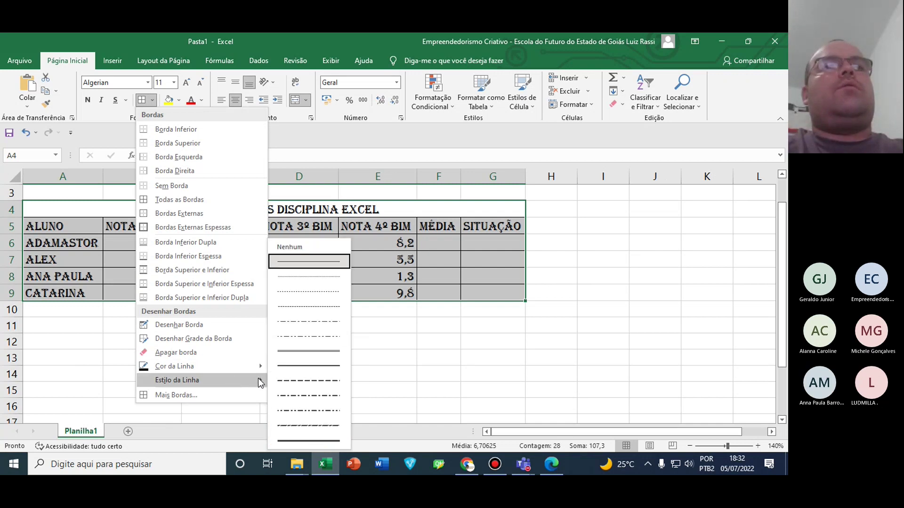
left_click(309, 354)
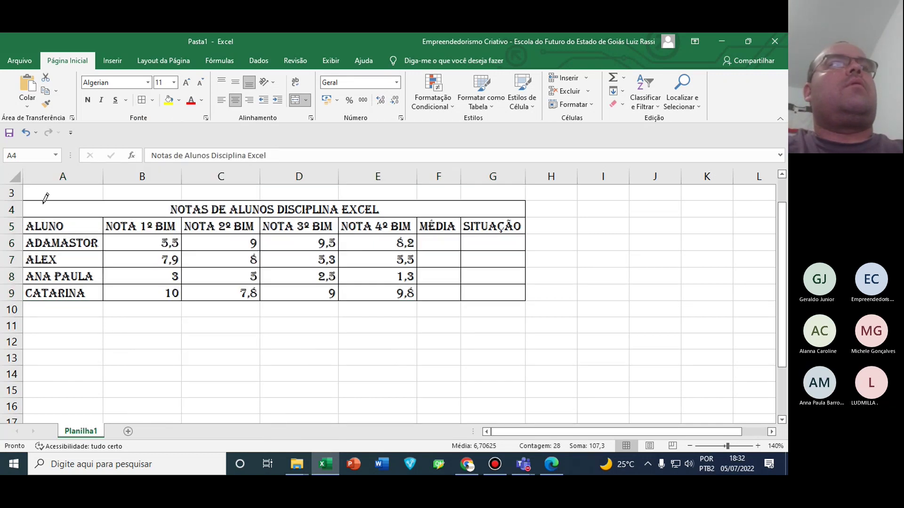
mouse_move(26, 199)
left_mouse_down()
mouse_move(58, 227)
mouse_move(188, 280)
mouse_move(360, 293)
mouse_move(503, 283)
left_mouse_up()
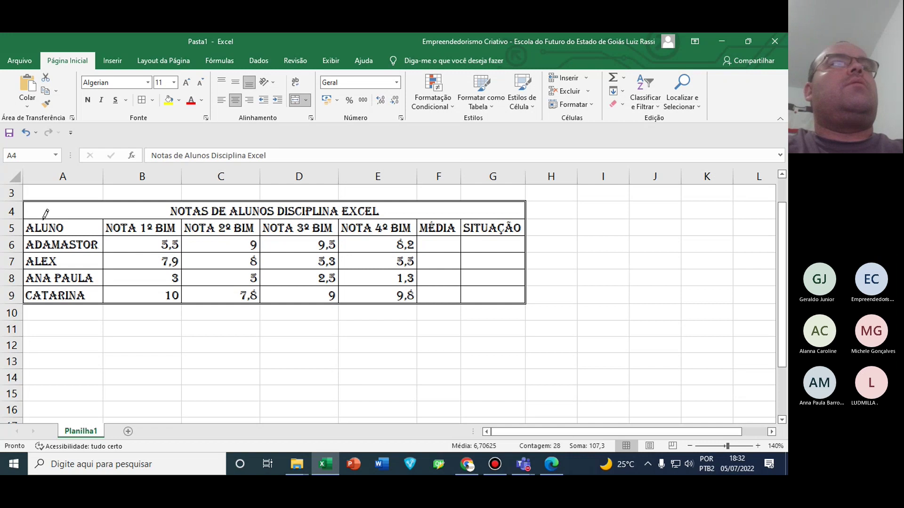
mouse_move(44, 214)
left_mouse_down()
mouse_move(115, 225)
mouse_move(141, 249)
mouse_move(203, 267)
mouse_move(490, 278)
left_mouse_up()
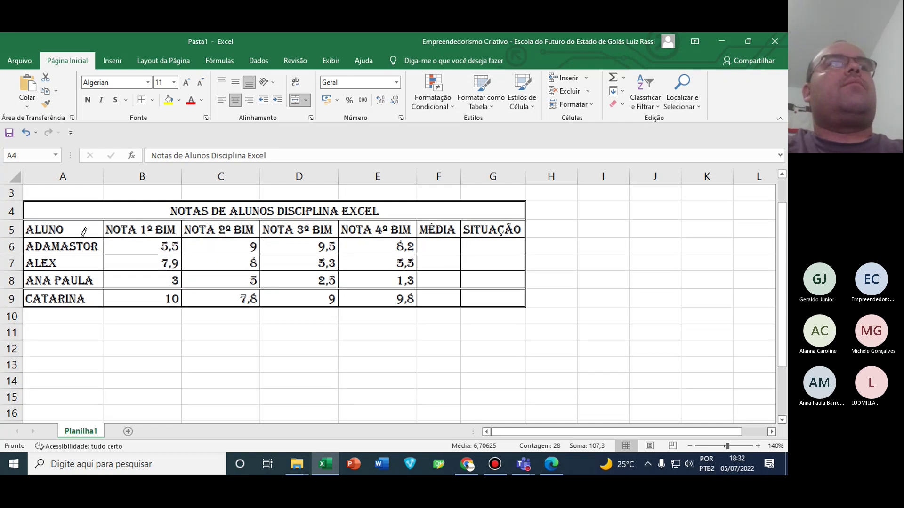
mouse_move(50, 232)
left_mouse_down()
mouse_move(228, 262)
mouse_move(458, 271)
mouse_move(491, 268)
mouse_move(499, 254)
left_mouse_up()
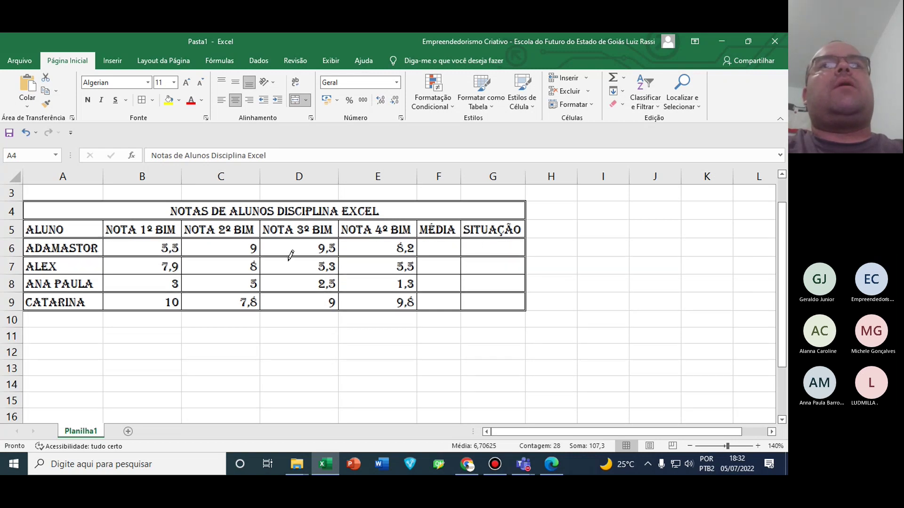
mouse_move(29, 273)
left_mouse_down()
mouse_move(250, 279)
mouse_move(504, 262)
left_mouse_up()
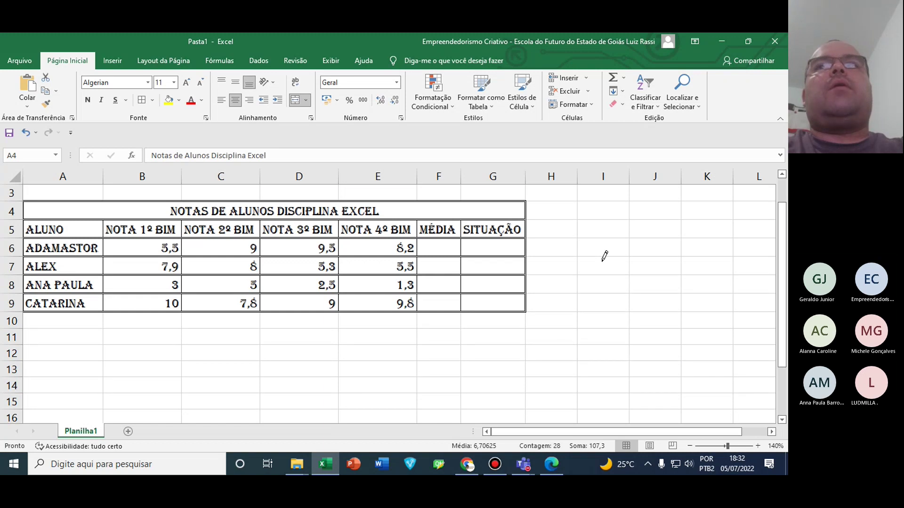
key("Escape")
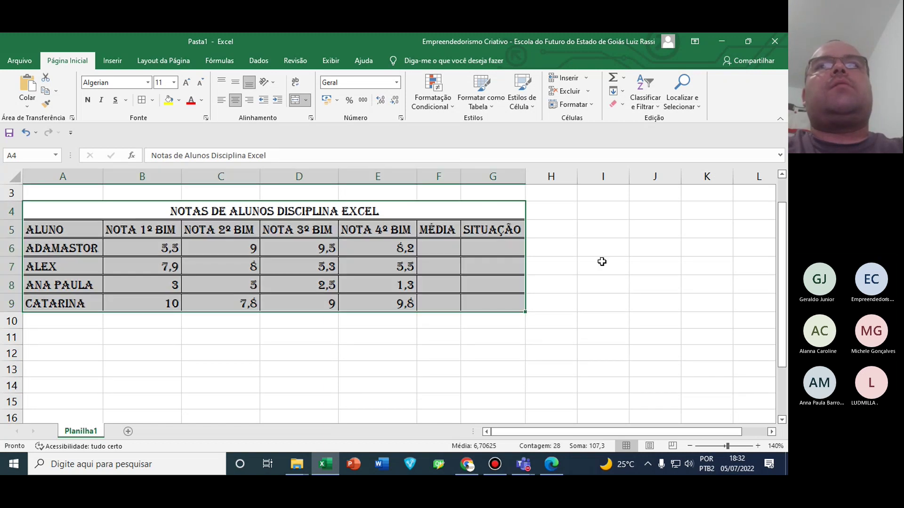
Check the title color in the handout PDF and fill the merged title cell in row 4 with the standard orange
left_click(384, 326)
left_click(337, 213)
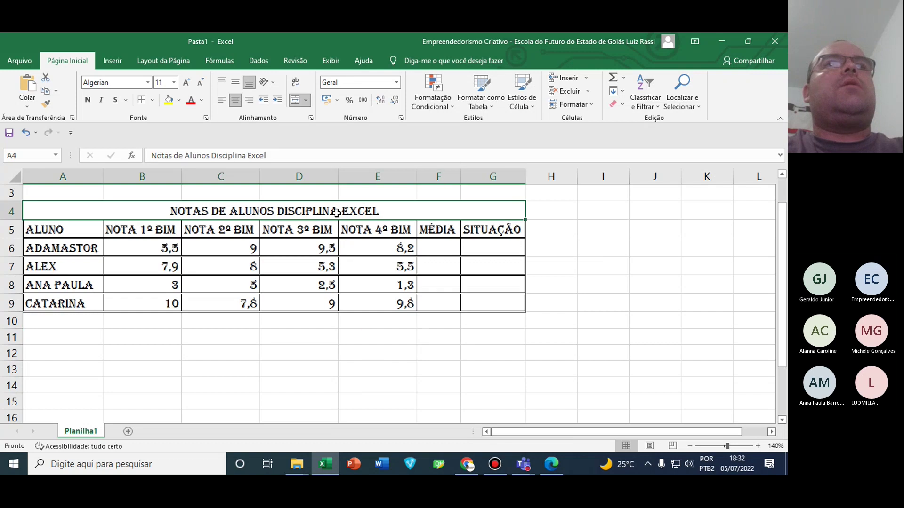
left_click(552, 464)
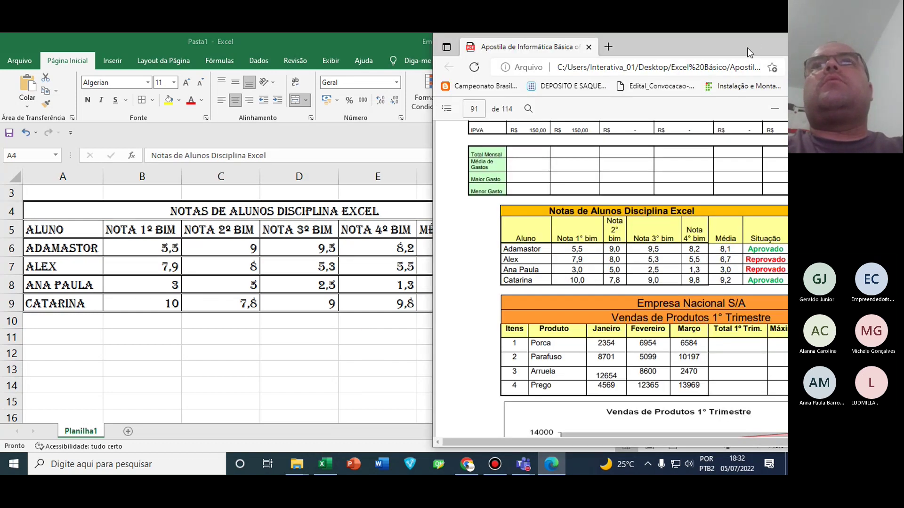
left_click_drag(747, 47, 487, 68)
key("alt+Tab")
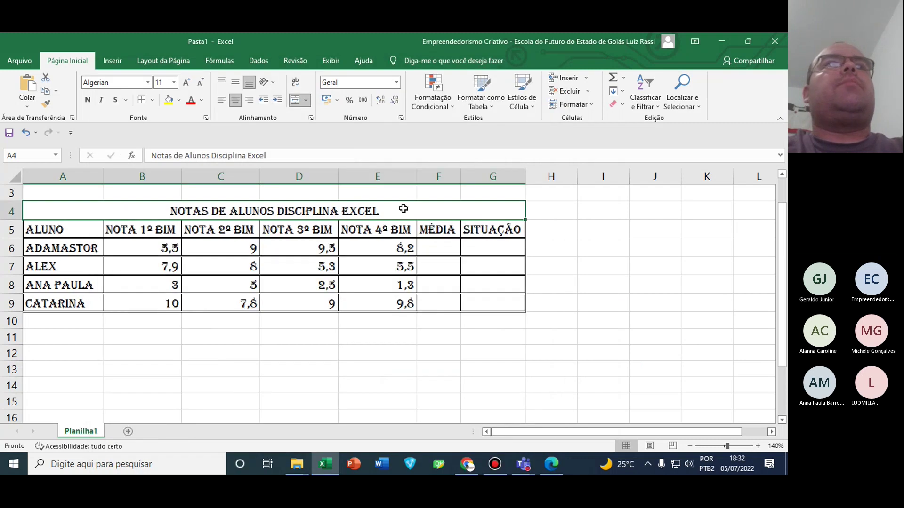
left_click(178, 99)
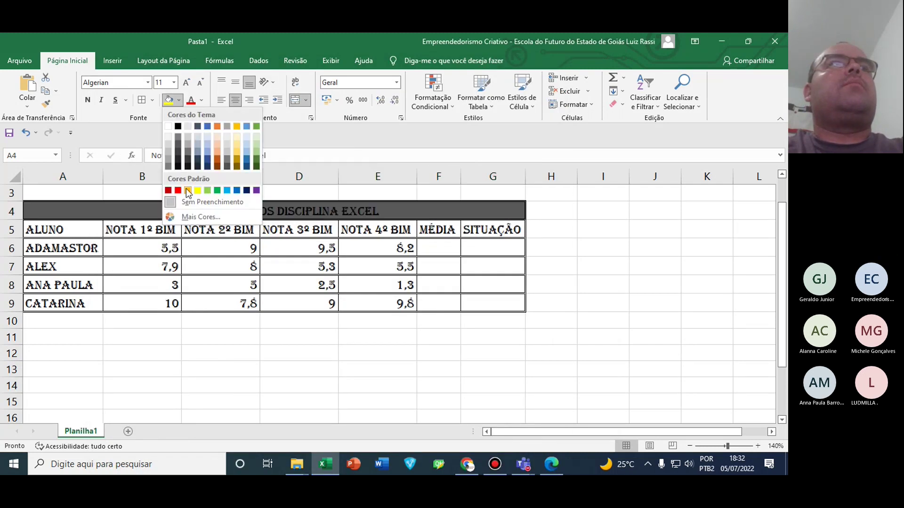
left_click(188, 190)
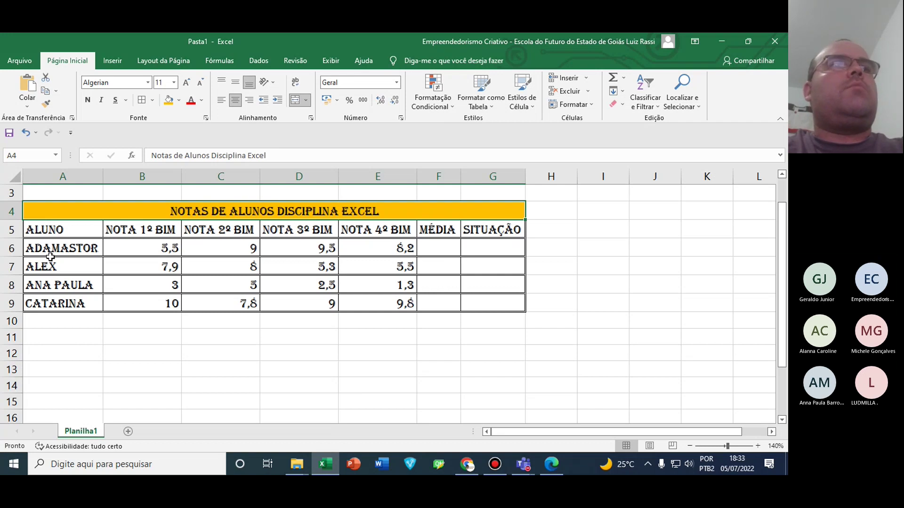
Check the header color in the handout PDF and fill header cells A5:G5 with the standard yellow
left_click(550, 463)
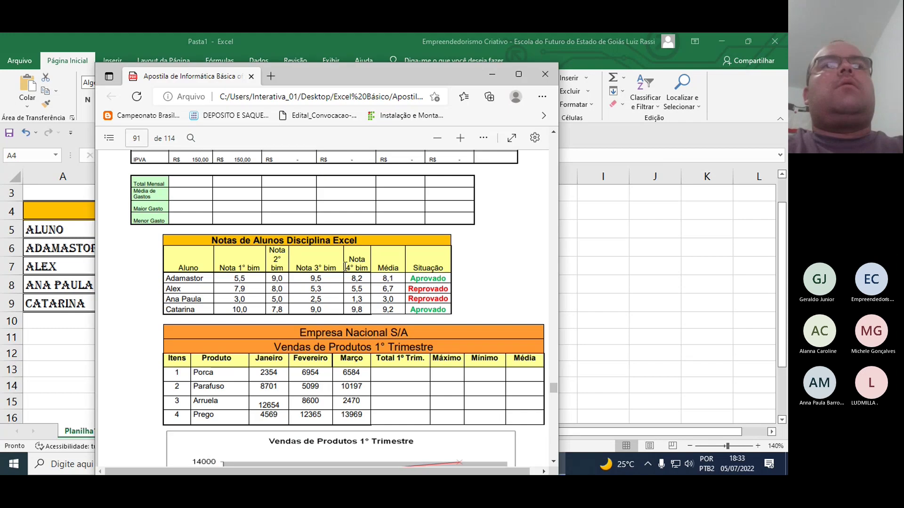
left_click(492, 76)
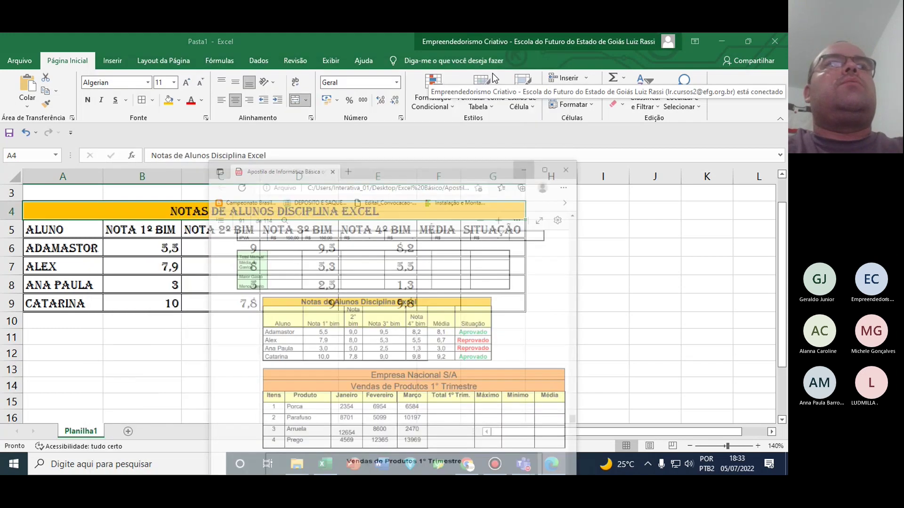
left_click_drag(42, 230, 475, 233)
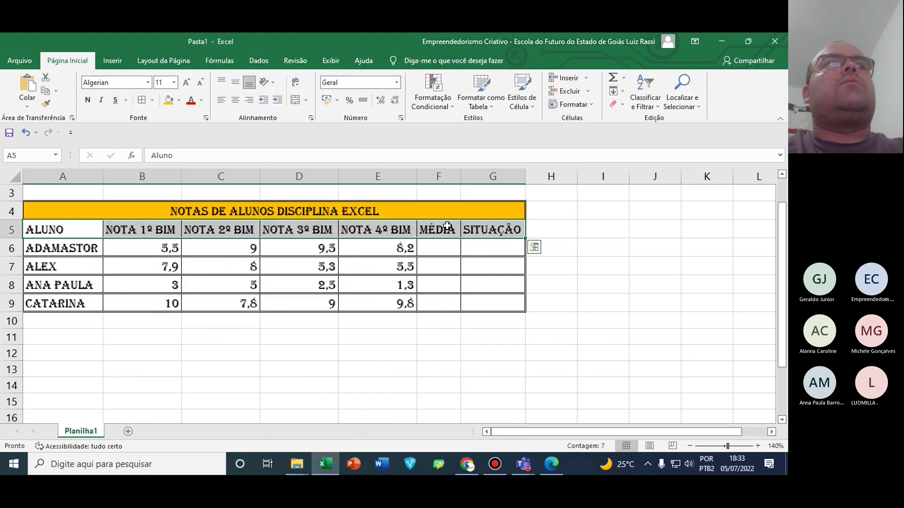
left_click(179, 100)
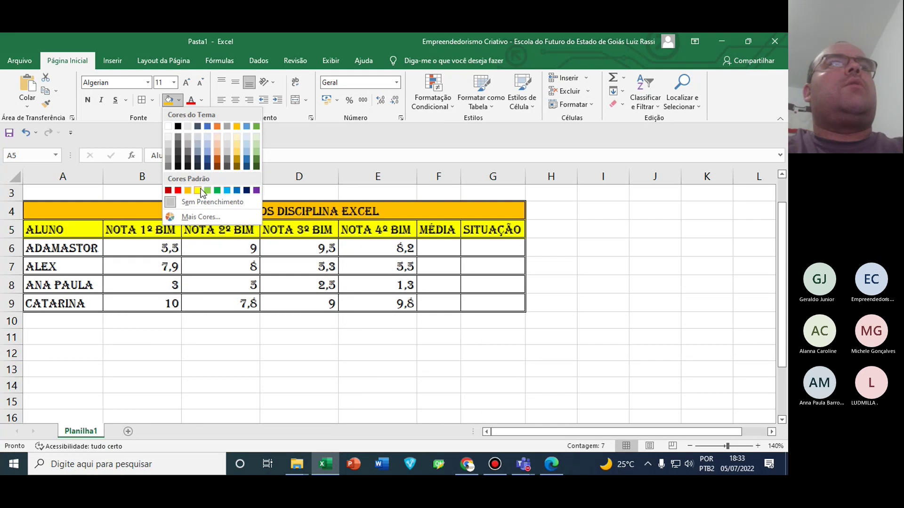
left_click(198, 189)
left_click(219, 260)
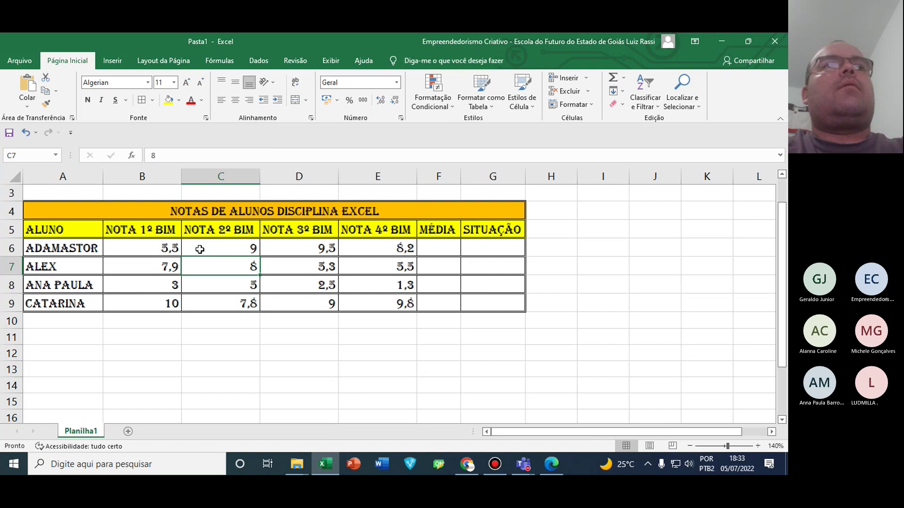
Center the grades in B6:E9 and the empty Média and Situação cells F6:G9 horizontally
left_click_drag(160, 248, 387, 304)
left_click(234, 100)
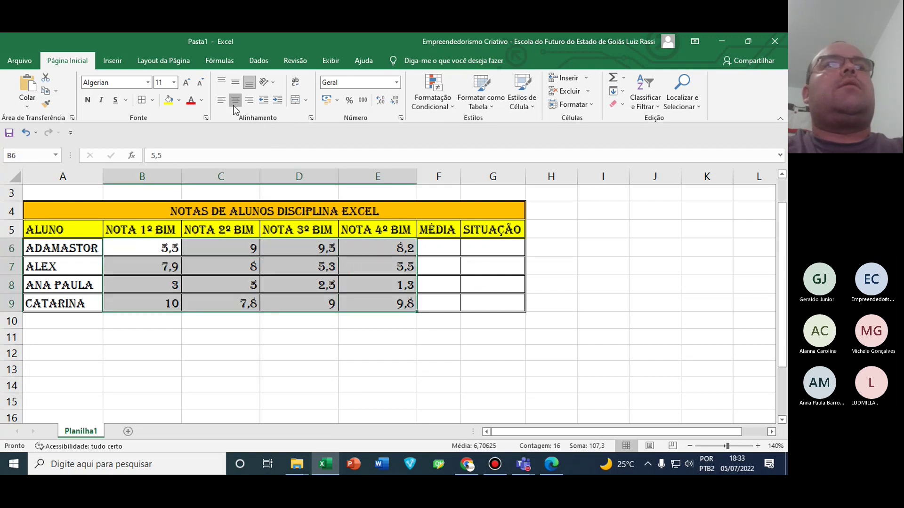
left_click_drag(447, 247, 494, 303)
left_click(236, 101)
left_click(435, 247)
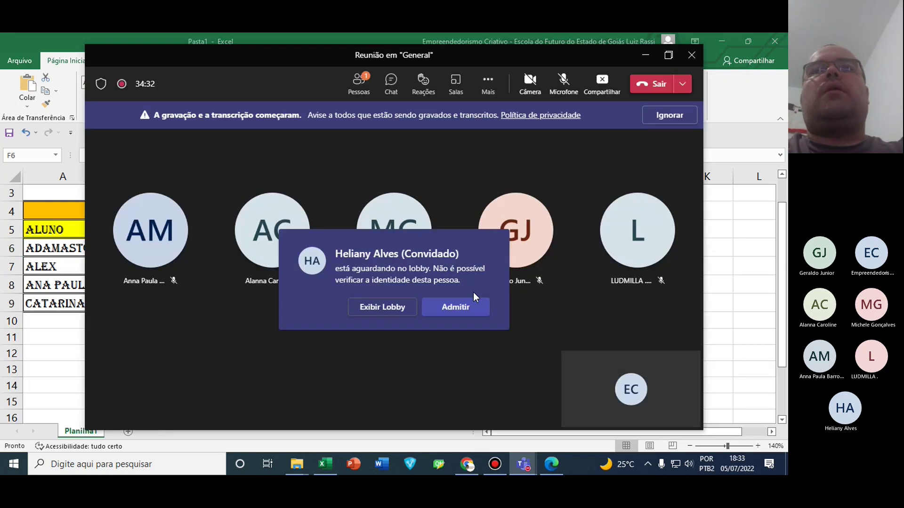
Admit the guest waiting in the lobby of the Teams meeting
left_click(463, 306)
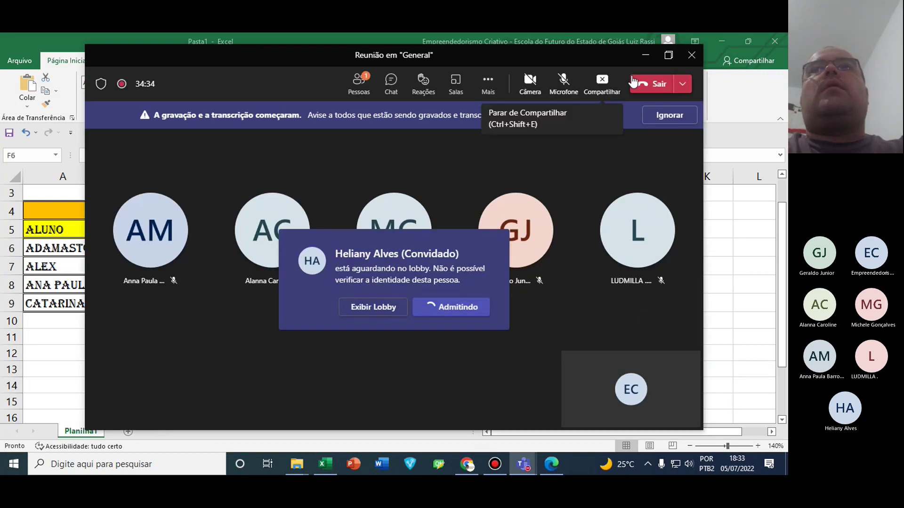
Minimize the Teams meeting window and return to the grades workbook
left_click(645, 55)
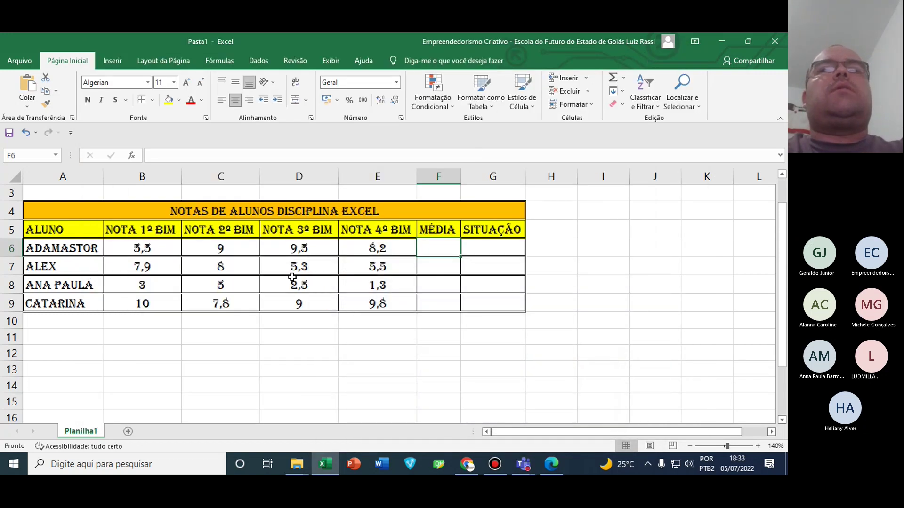
left_click(756, 385)
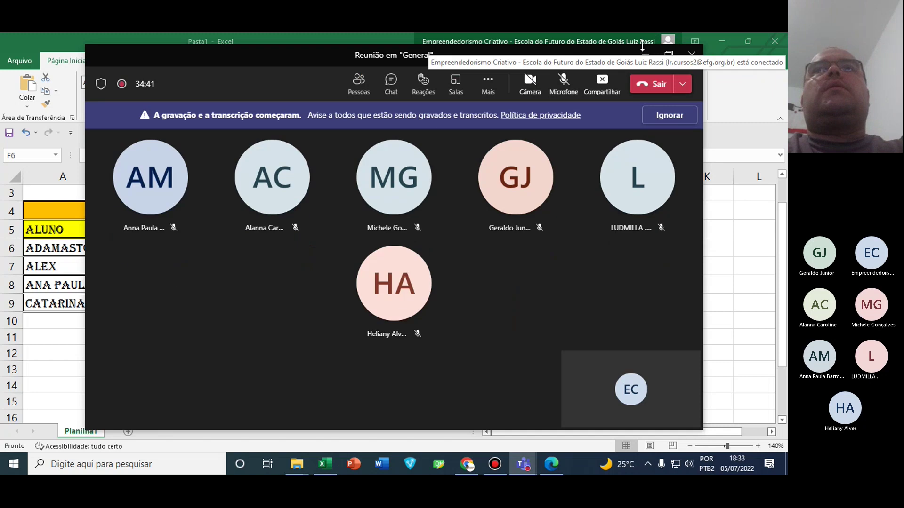
left_click(645, 53)
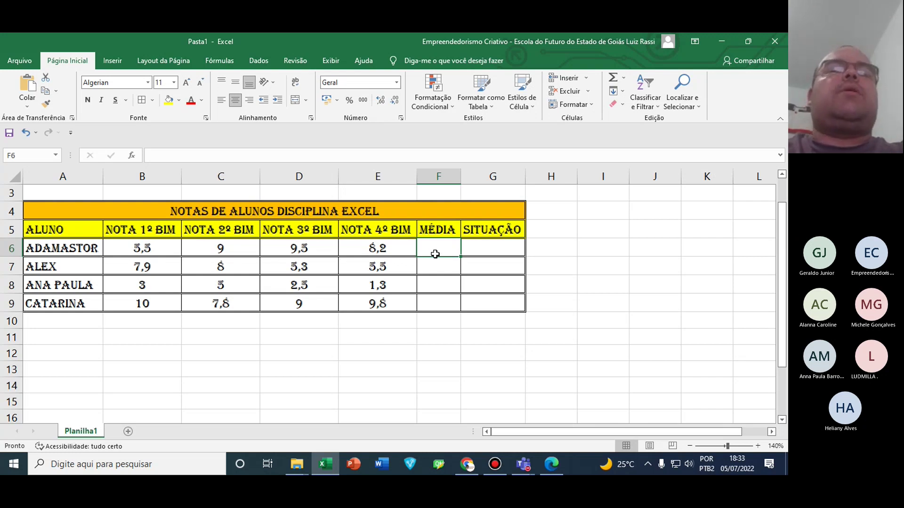
Calculate Adamastor's average in F6 with the MÉDIA function over the grades B6:E6
type("=m")
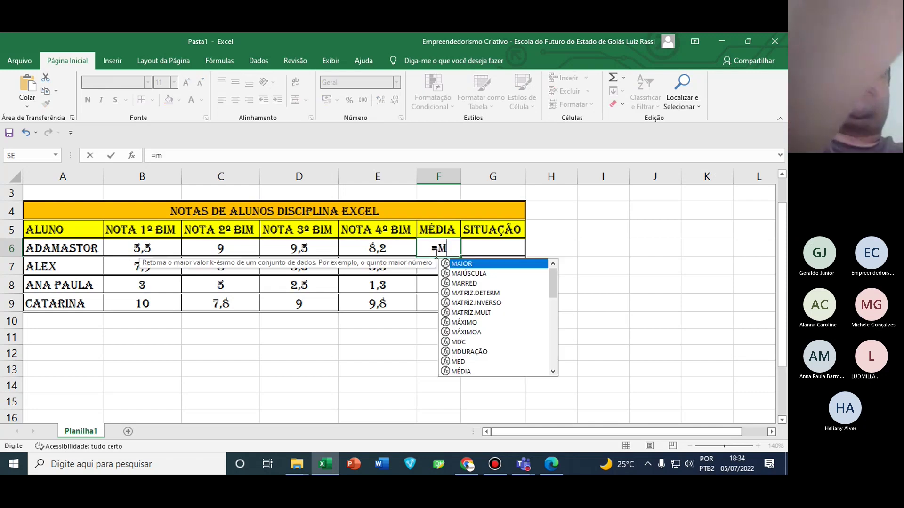
type("edia")
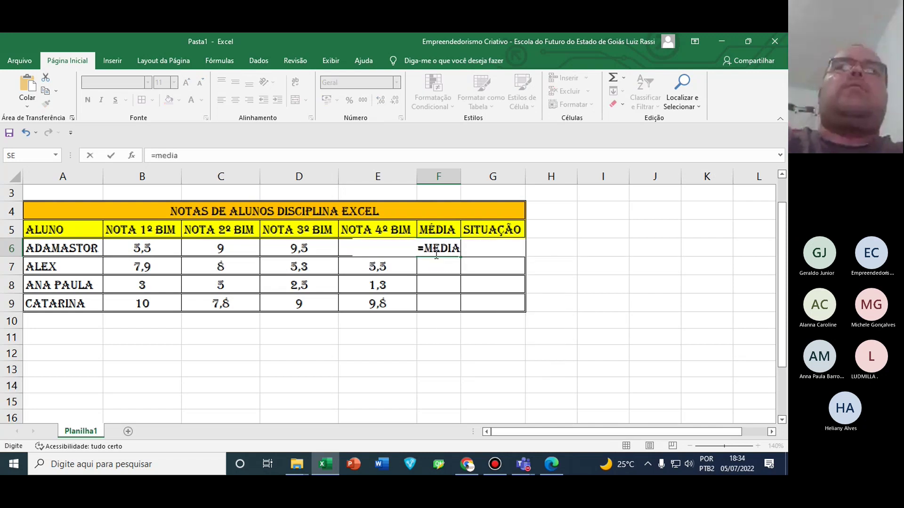
key("BackSpace")
key("BackSpace")
key("BackSpace")
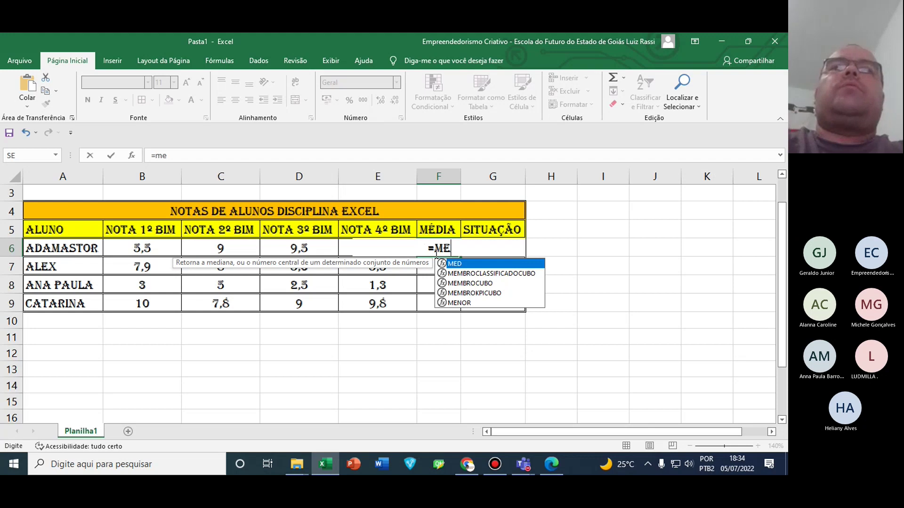
type("d")
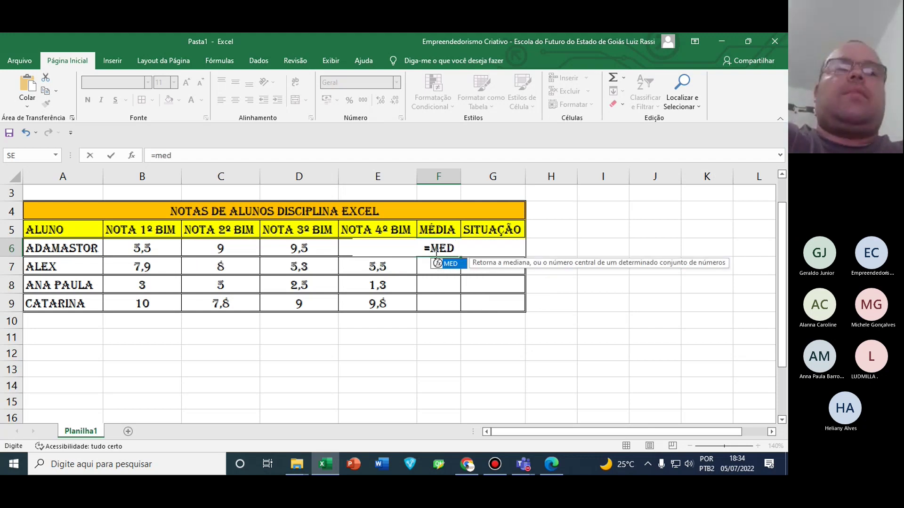
type("ia")
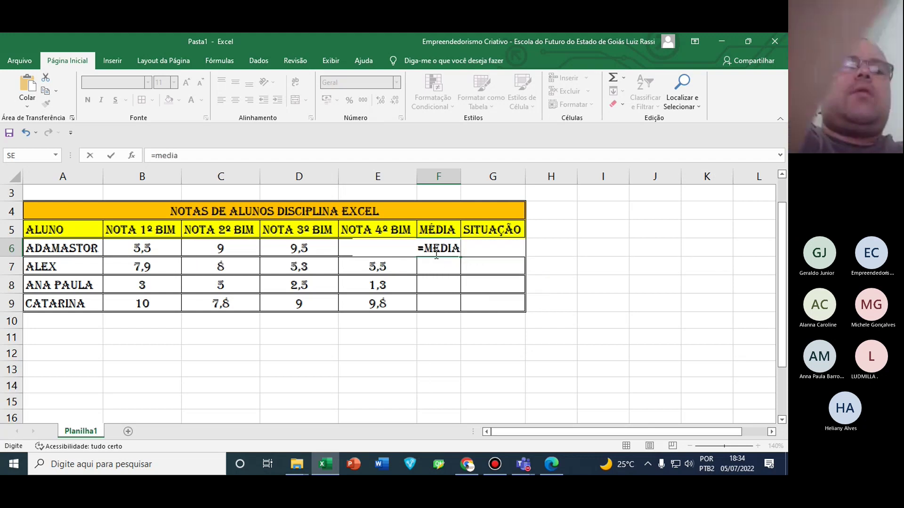
type("(")
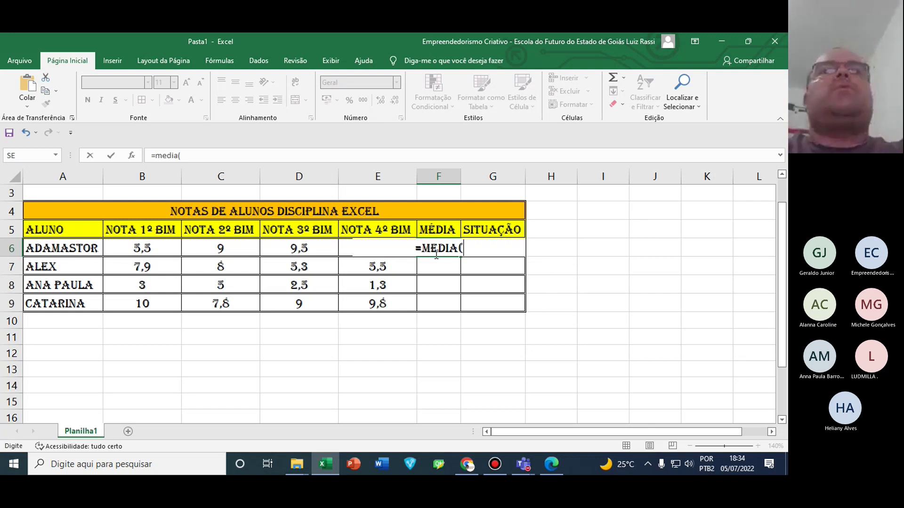
left_click(130, 250)
left_click_drag(169, 250, 193, 250)
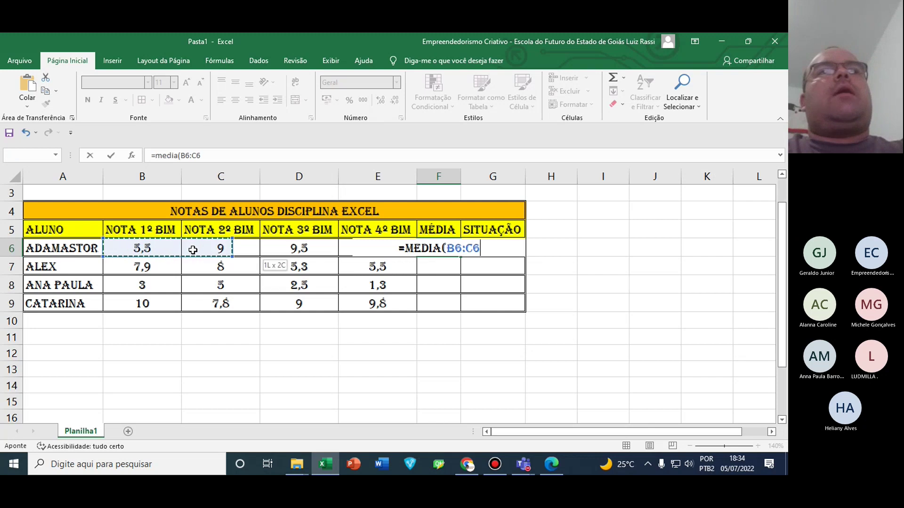
left_click_drag(260, 250, 353, 249)
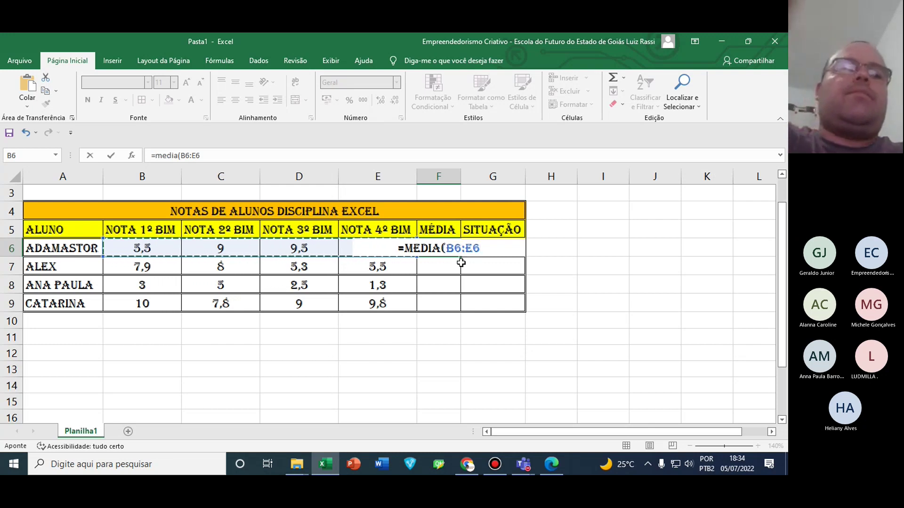
type(")")
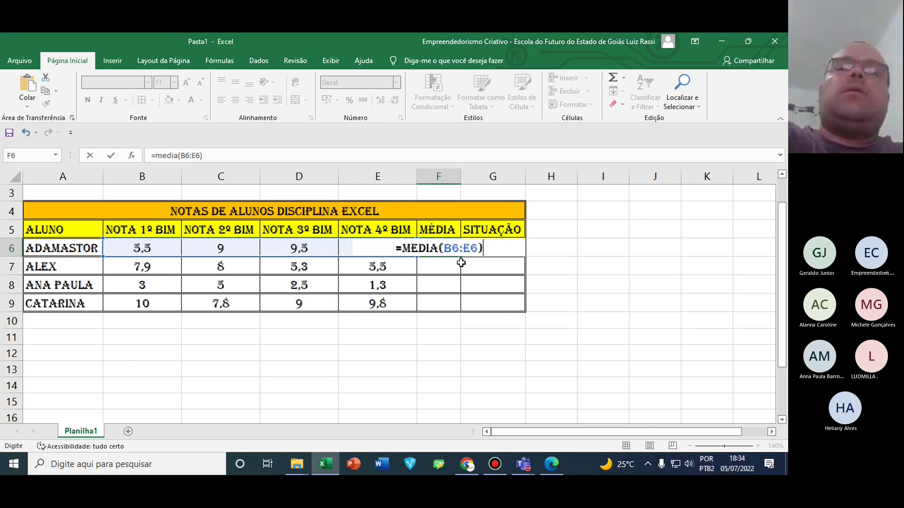
key("Return")
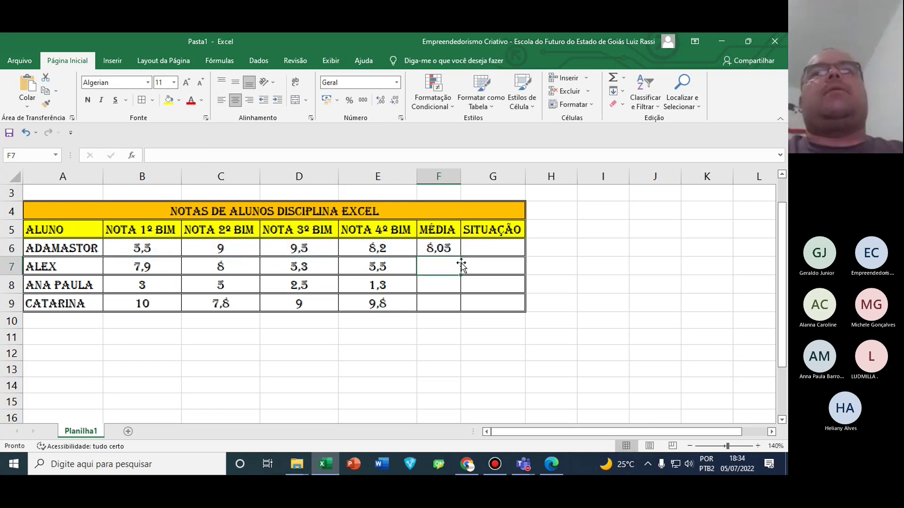
left_click(449, 251)
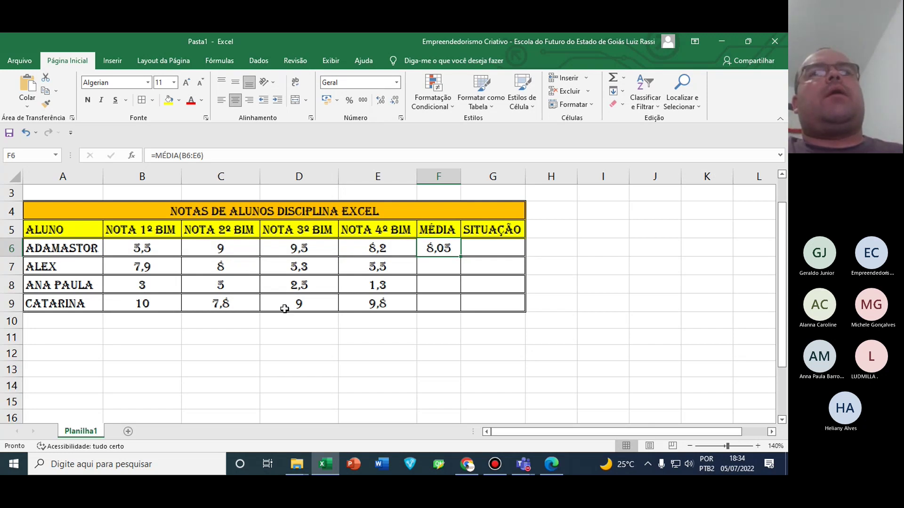
Compare the decimal places of the grades in B6:E9 with the Notas de Alunos table in the handout PDF
left_click_drag(137, 248, 363, 299)
left_click(552, 465)
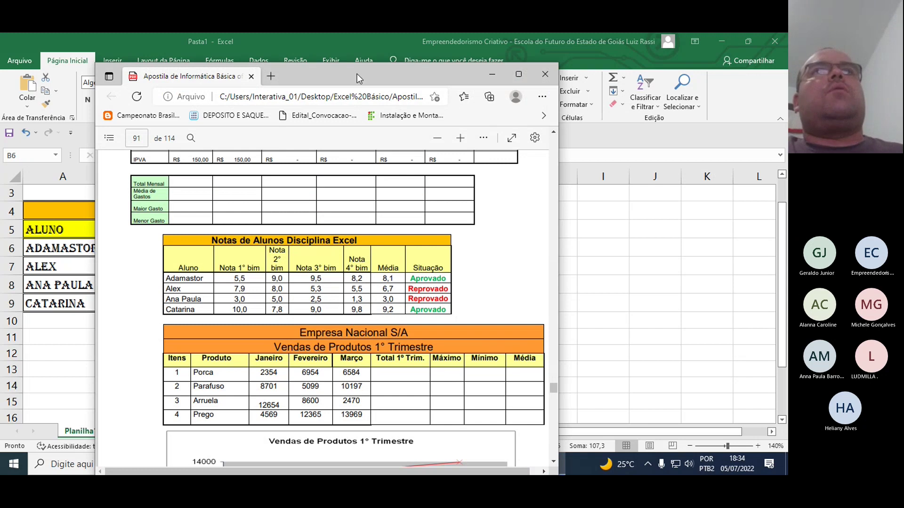
left_click_drag(357, 74, 682, 65)
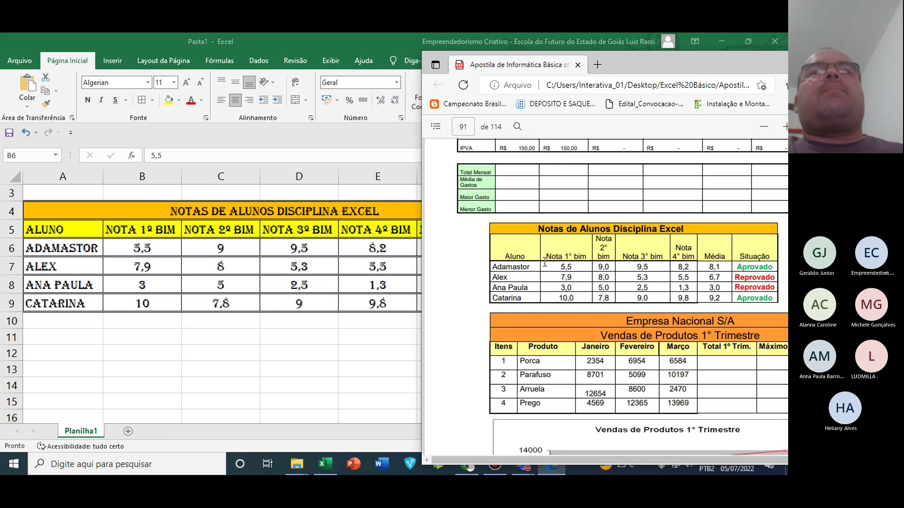
left_click(142, 248)
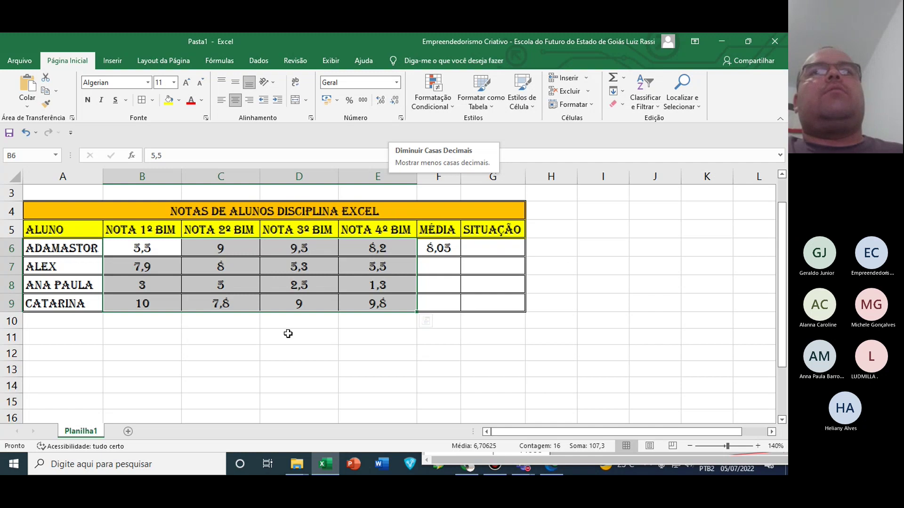
left_click(299, 303)
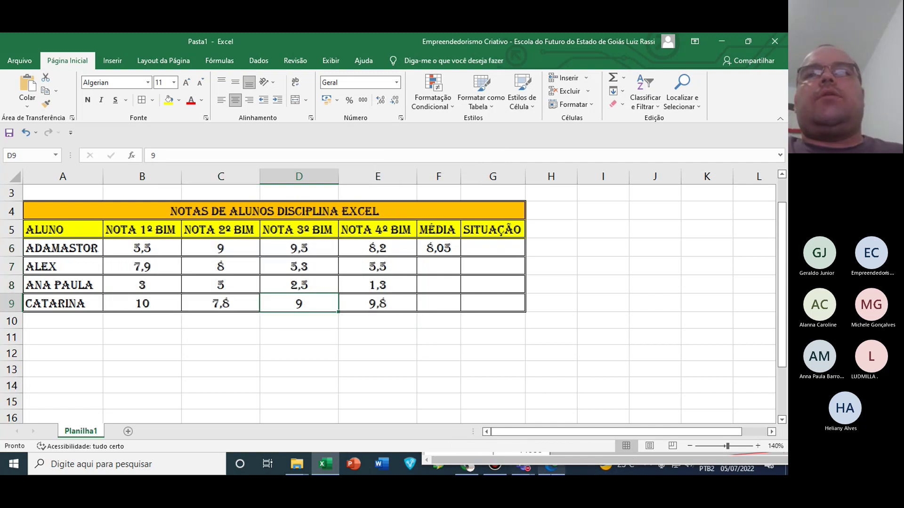
left_click(551, 467)
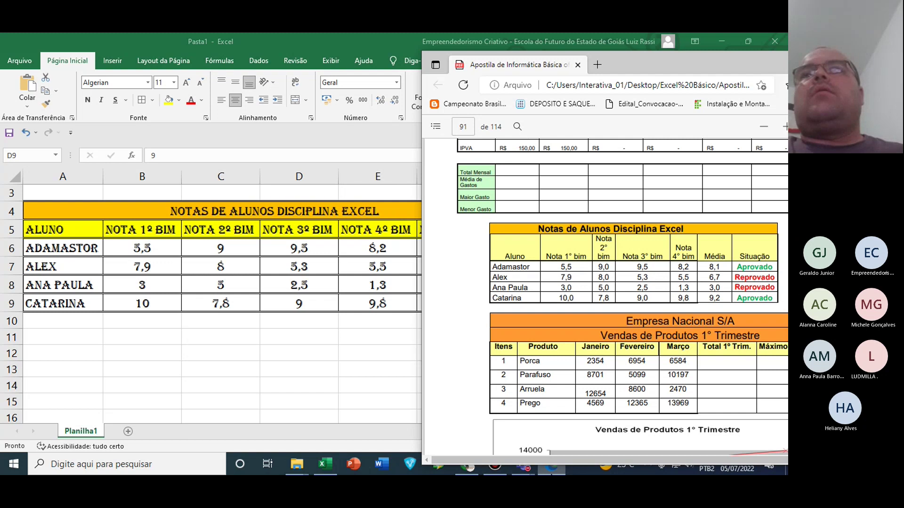
left_click_drag(721, 63, 467, 66)
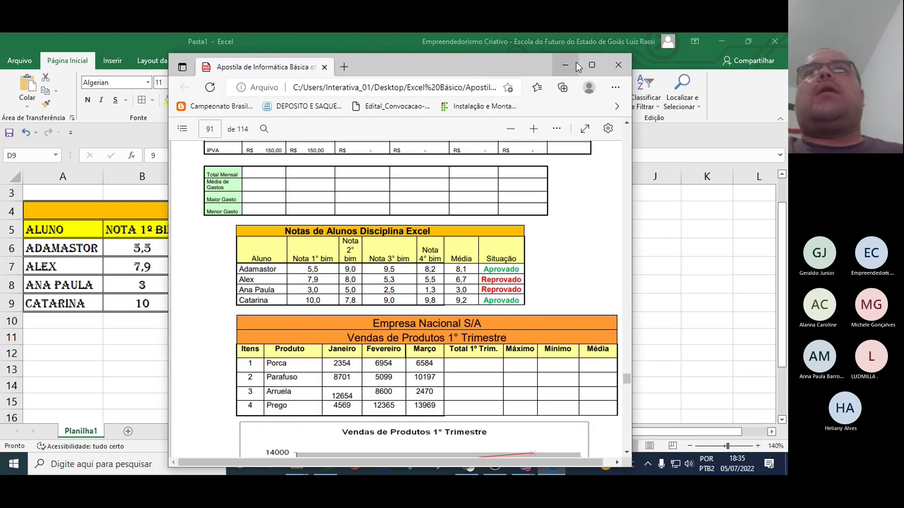
left_click(576, 62)
Format the grades and Média cells in B6:F9 to show one decimal place
left_click_drag(142, 249, 442, 301)
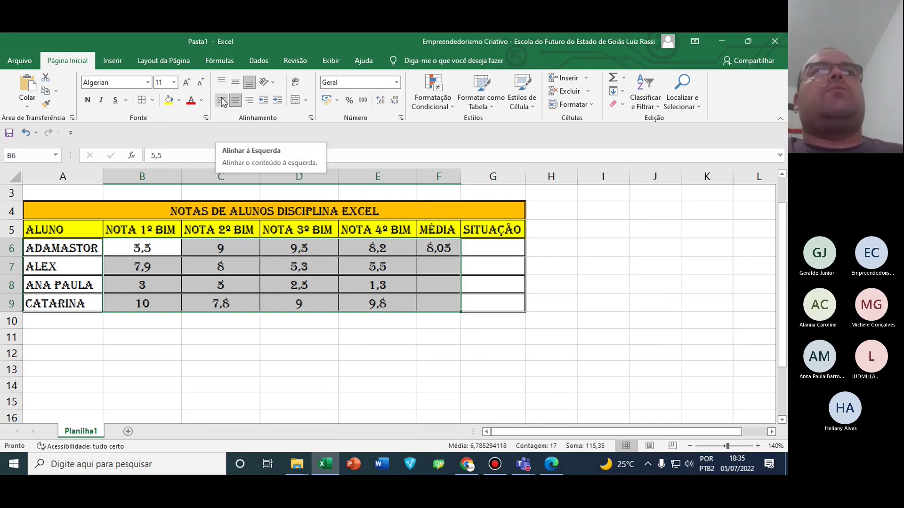
left_click(383, 103)
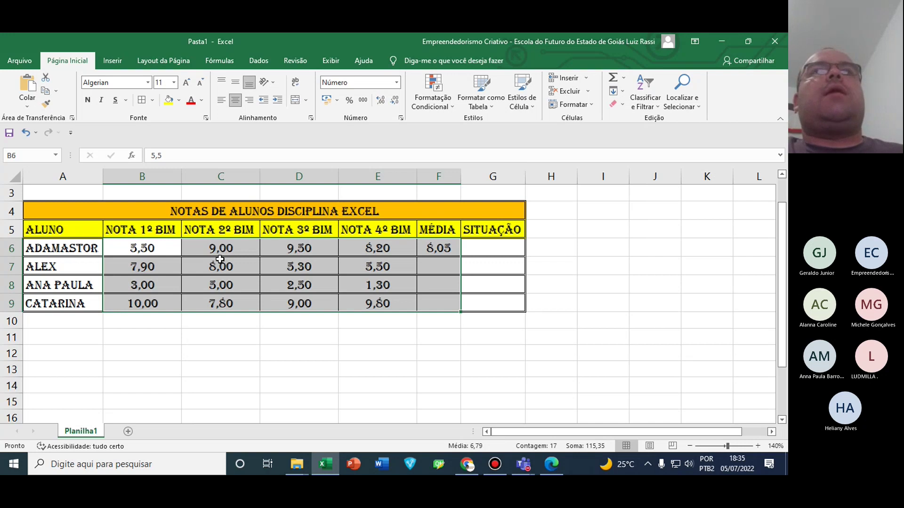
left_click(393, 102)
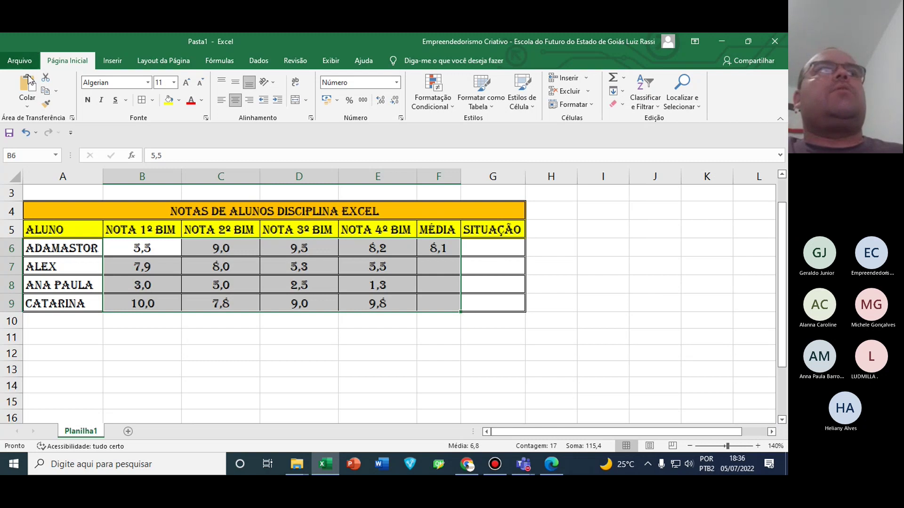
Undo the last decimal reduction in B6:F9, then demonstrate reducing the format from three decimal places to one
left_click(25, 136)
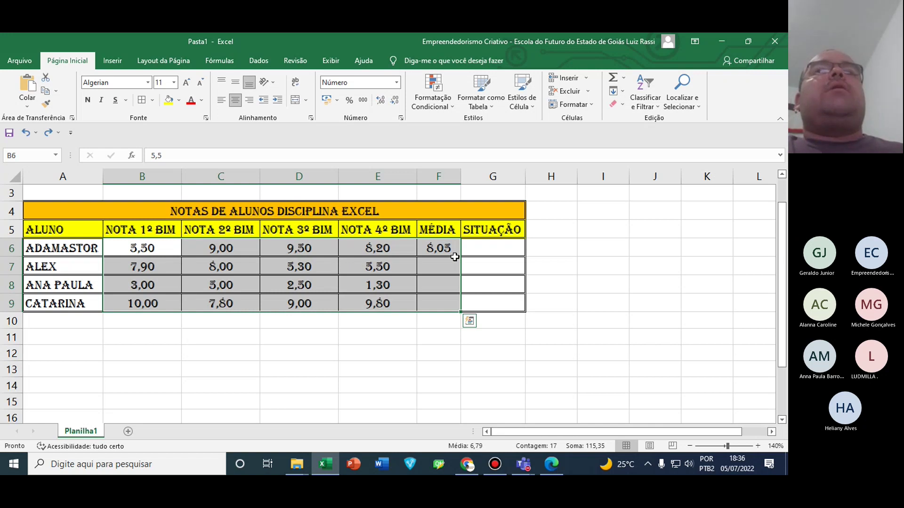
left_click(385, 101)
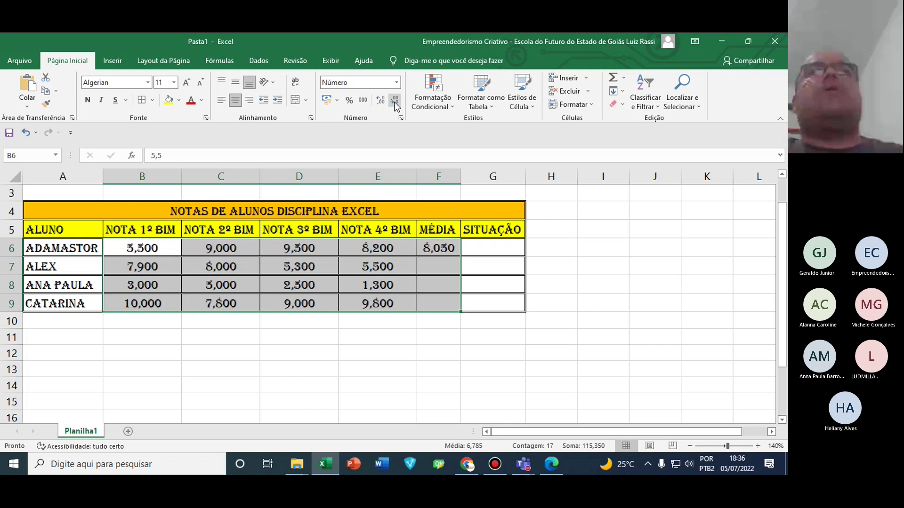
left_click(395, 103)
left_click(395, 103)
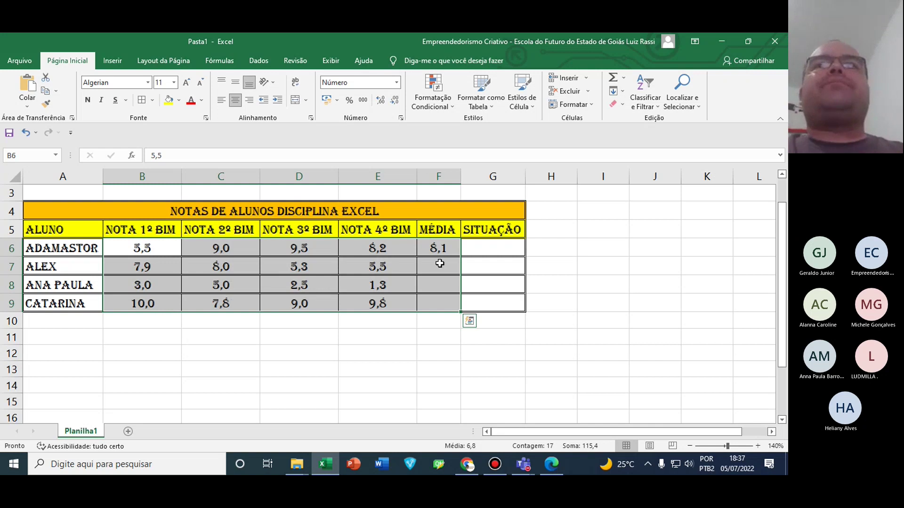
Enter the sample value 8,55 in the unformatted cell I6 outside the table and select that cell
left_click(597, 253)
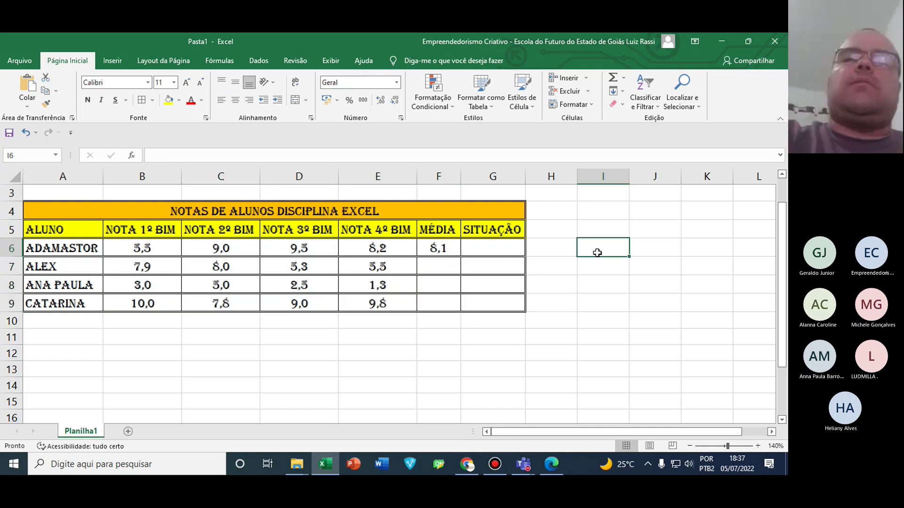
type("8,")
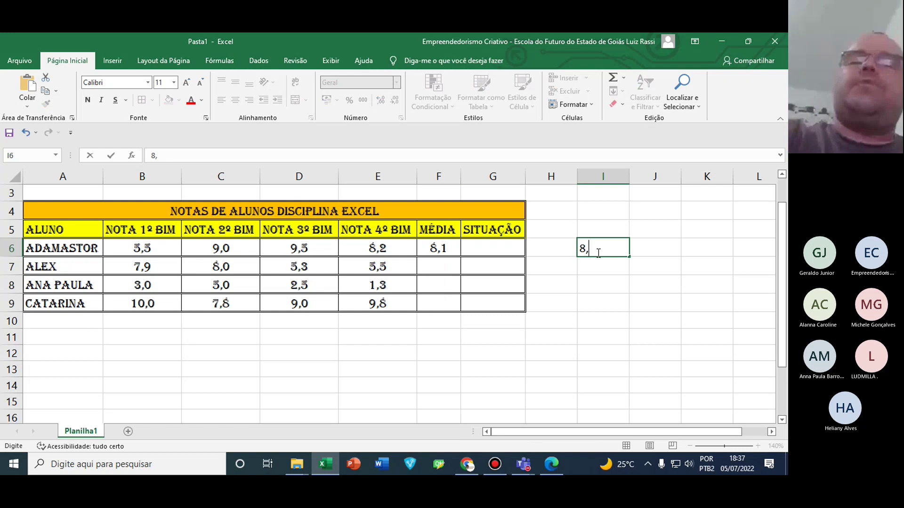
type("5")
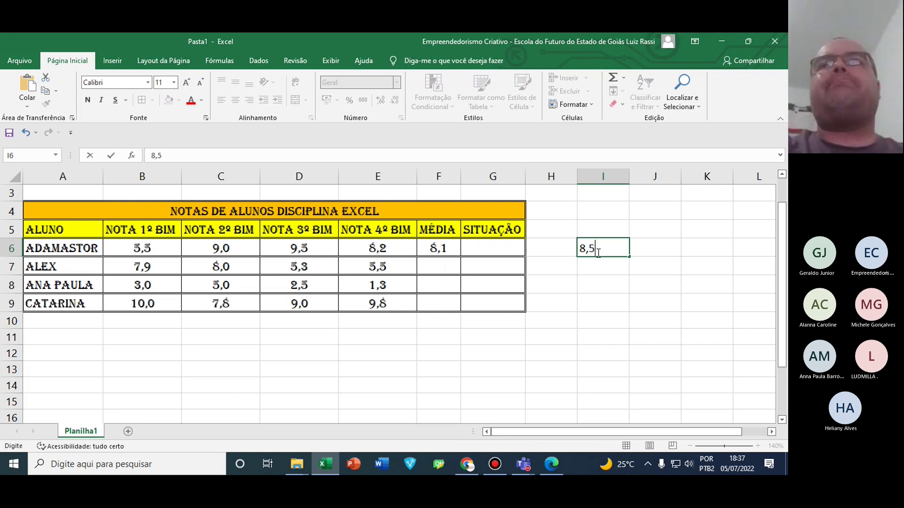
type("55")
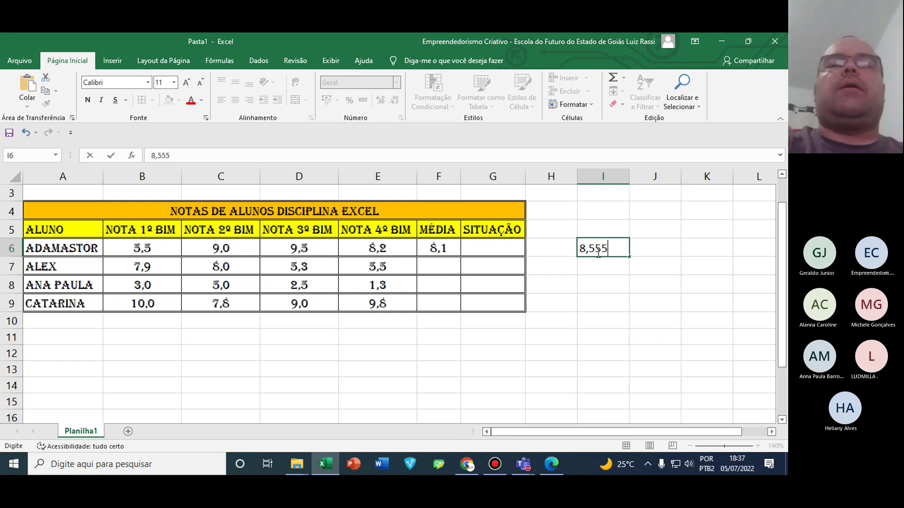
key("BackSpace")
key("Return")
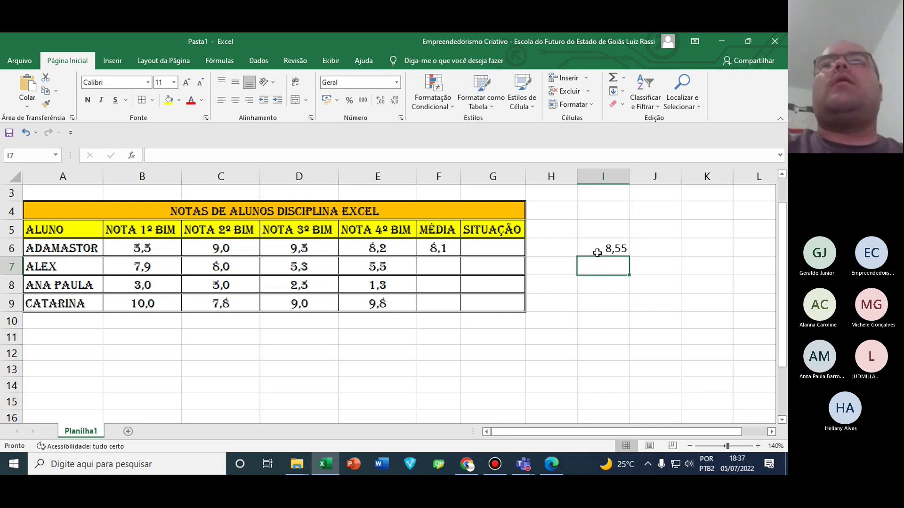
left_click(599, 249)
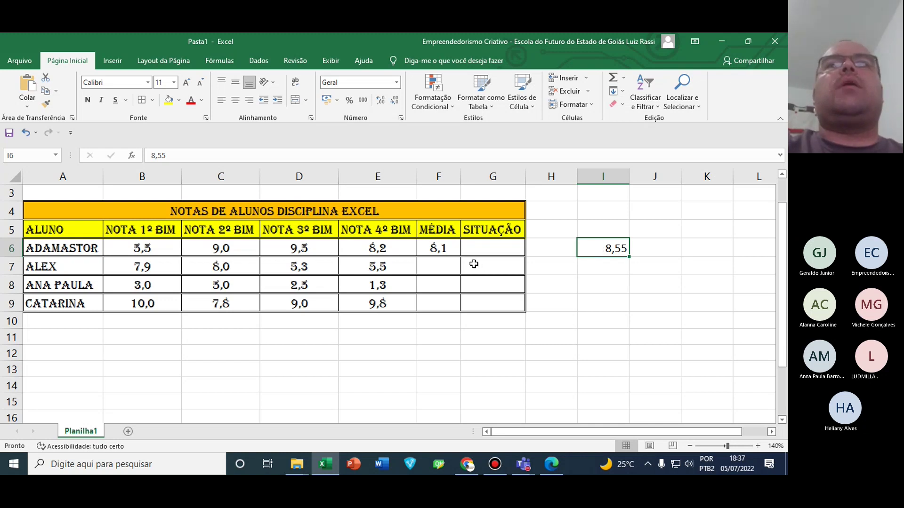
Enter the same sample value 8,55 in Alex's Média cell F7
left_click(423, 267)
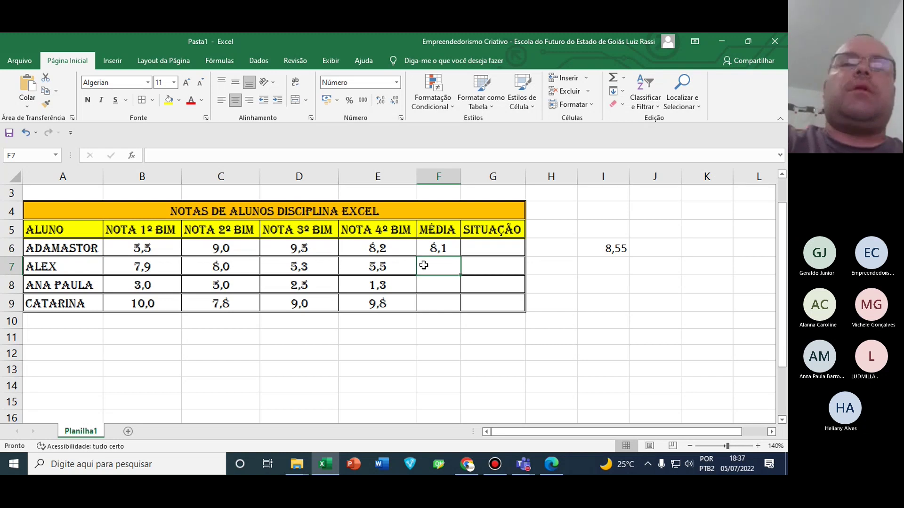
type("8,55")
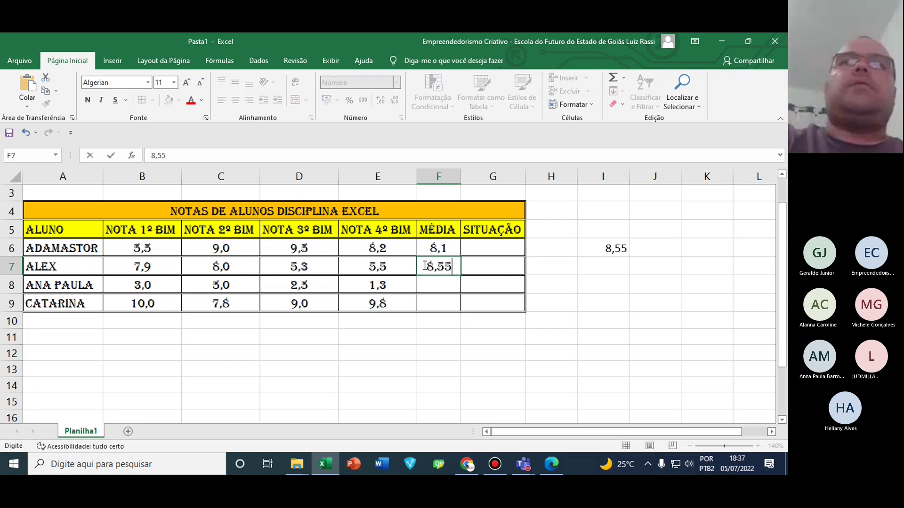
key("Return")
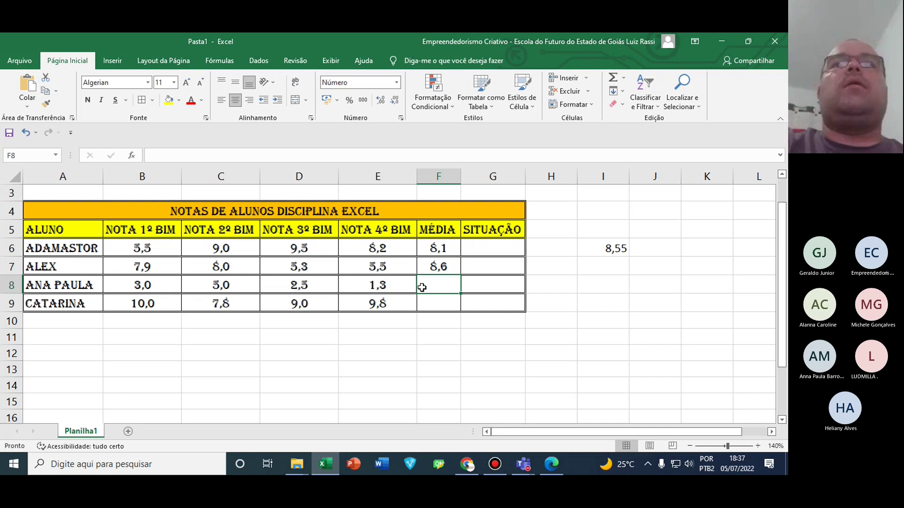
Enter the sample value 8,11 in MÉDIA cell F8
left_click(436, 271)
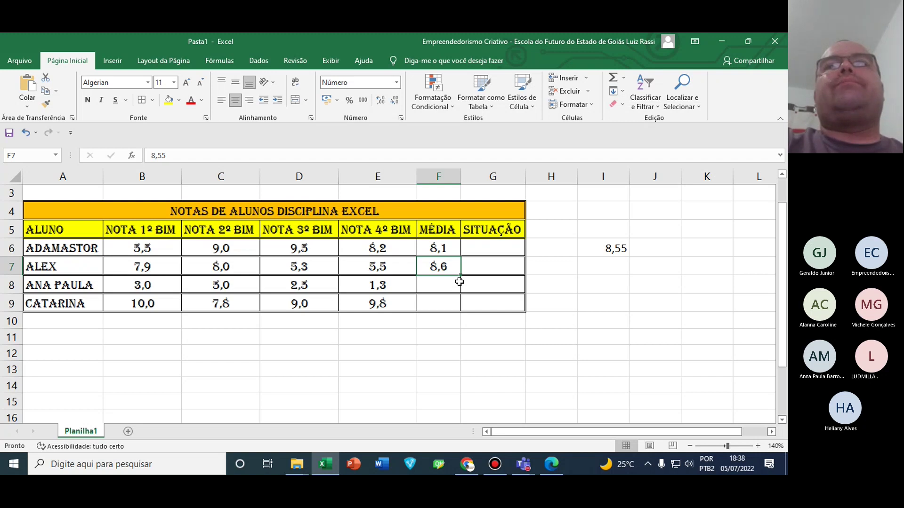
left_click(441, 290)
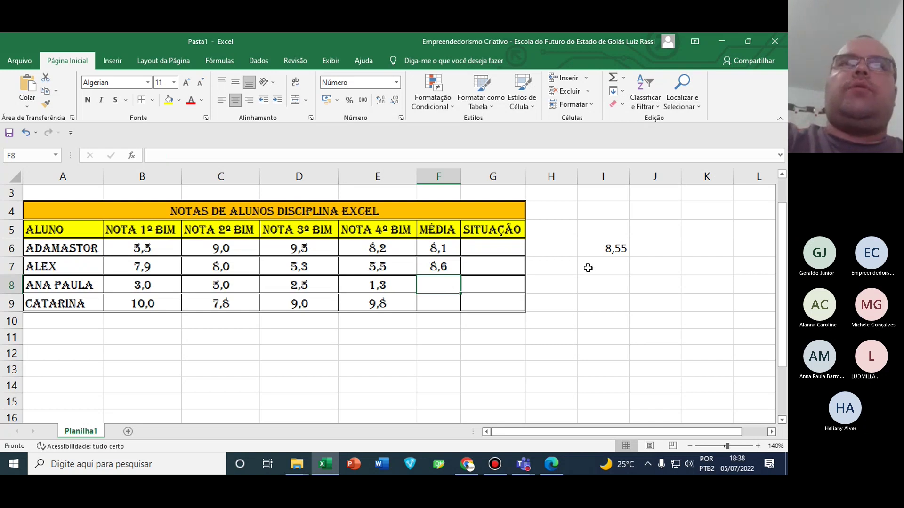
type("8,")
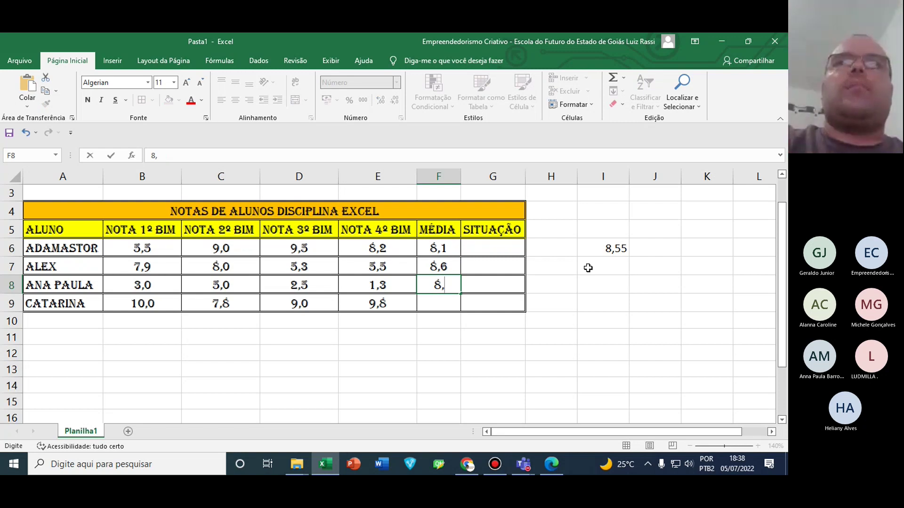
type("11")
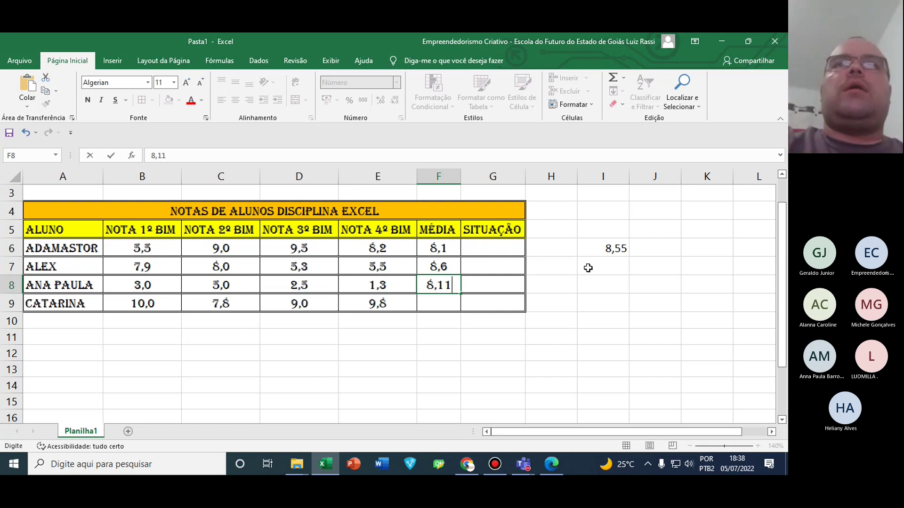
key("Return")
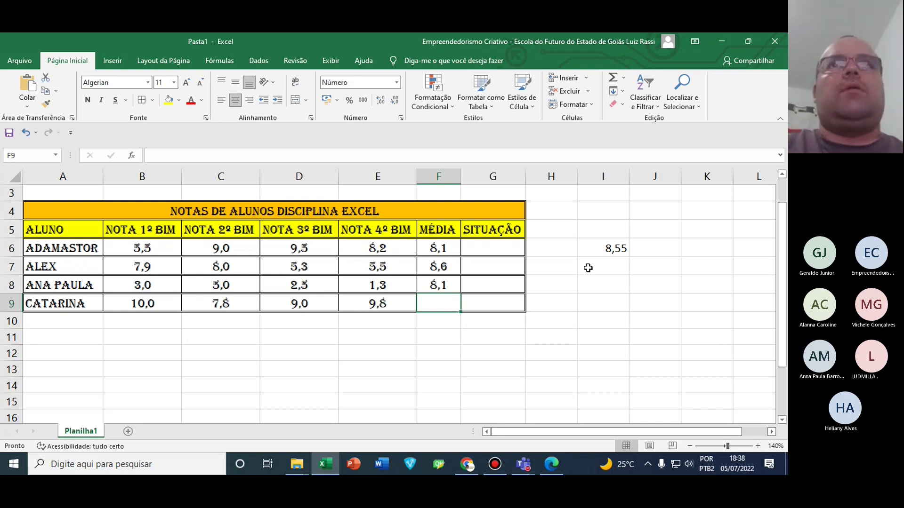
Delete the sample values from cell I6 and from MÉDIA cells F7:F8
left_click(615, 250)
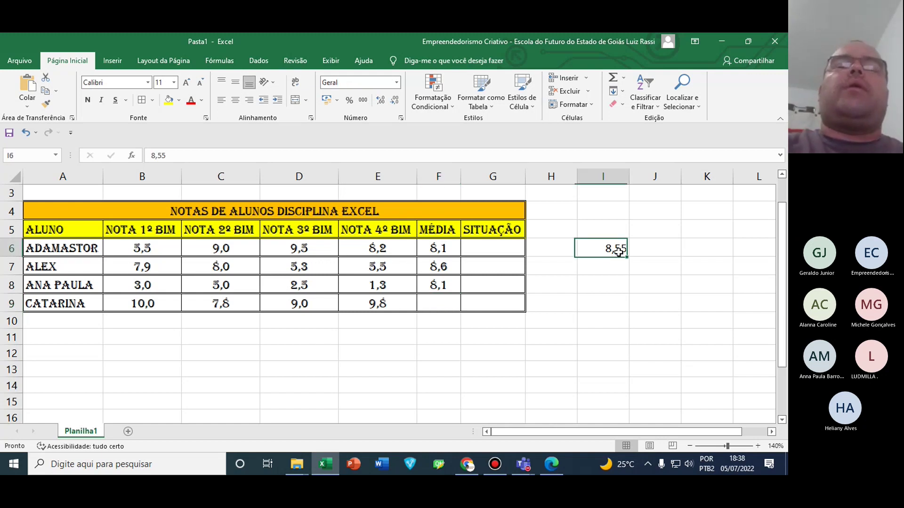
key("Delete")
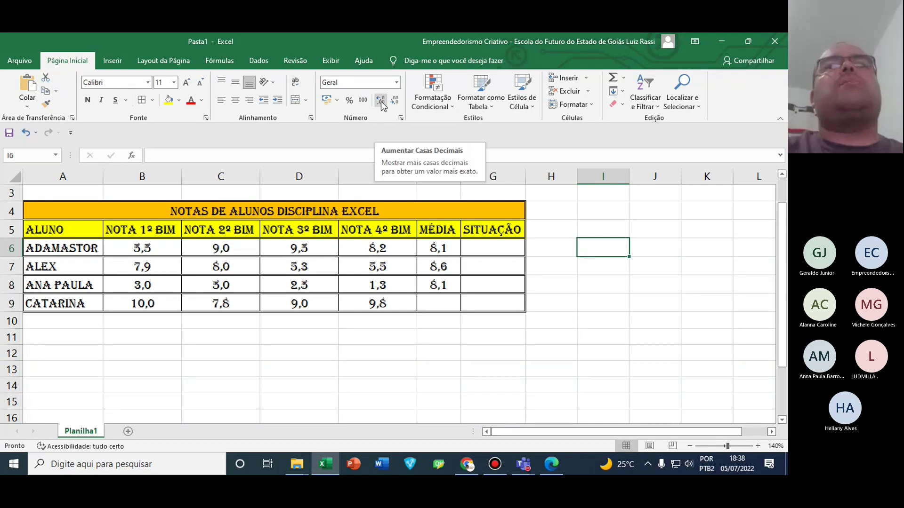
left_click_drag(439, 267, 445, 285)
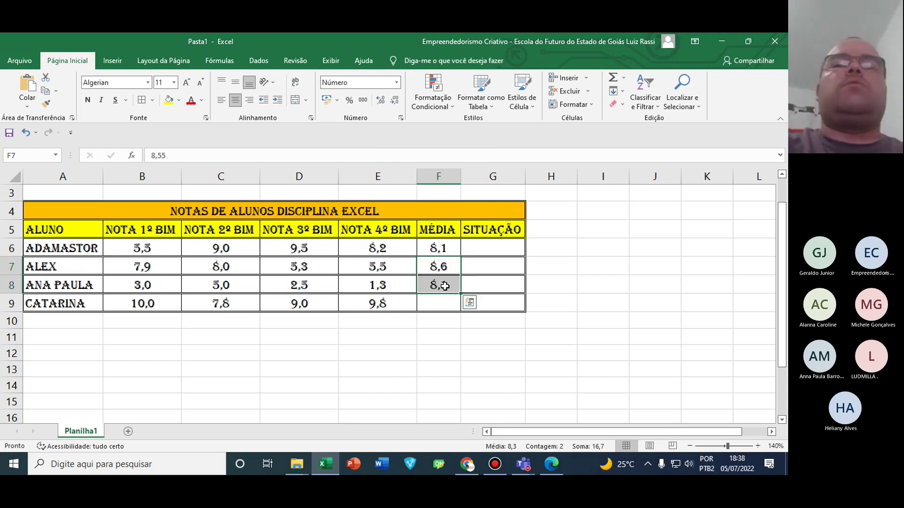
key("Delete")
Demonstrate showing more decimal places for the average in F6, and reduce it back to one decimal place
key("Up")
key("Up")
key("Down")
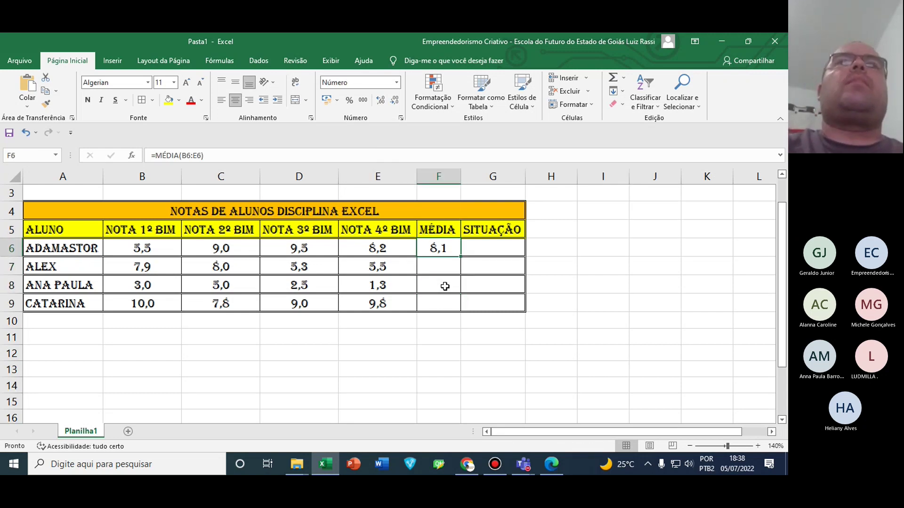
left_click(383, 100)
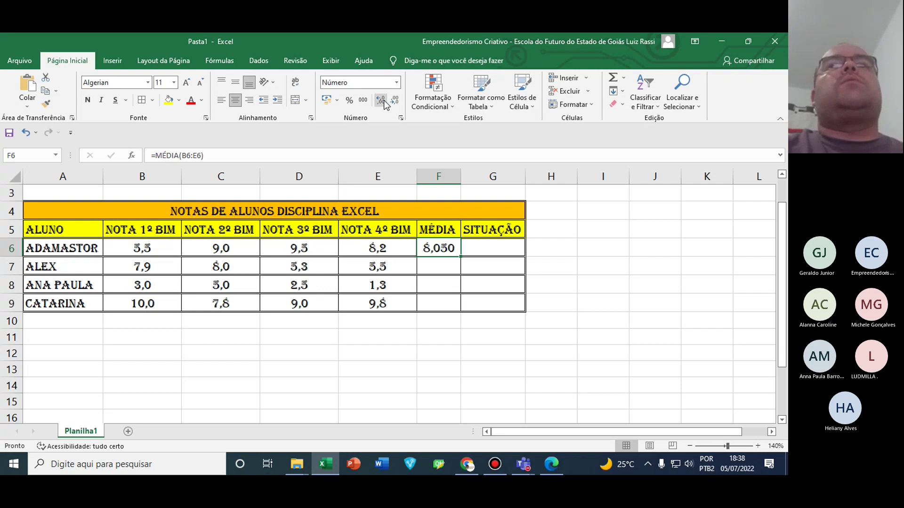
left_click(383, 100)
left_click(396, 101)
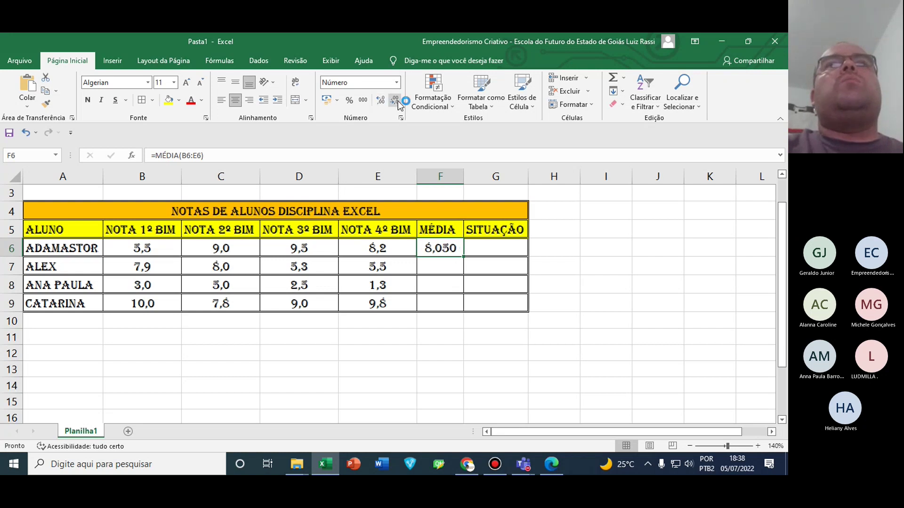
left_click(396, 101)
left_click(397, 102)
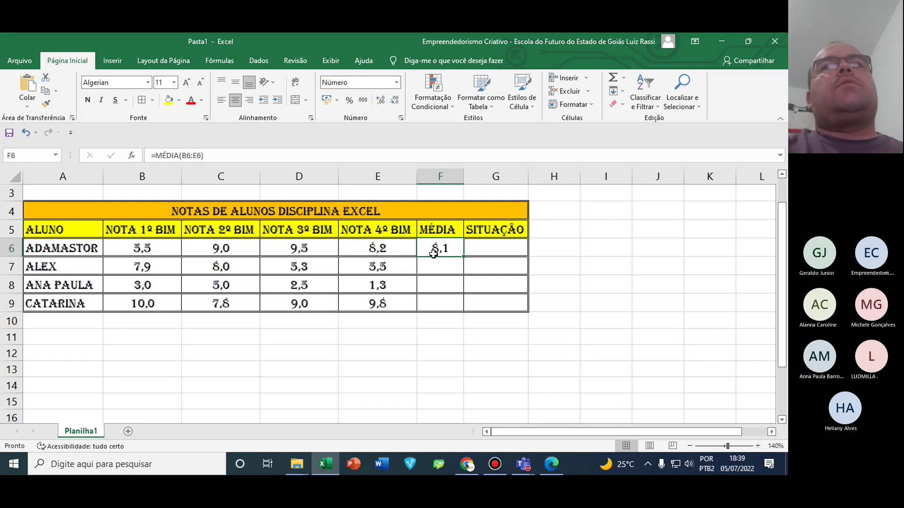
Review the average formula in F6 and build the manual sum =B7+C7+D7+E7 in F7
left_click(215, 157)
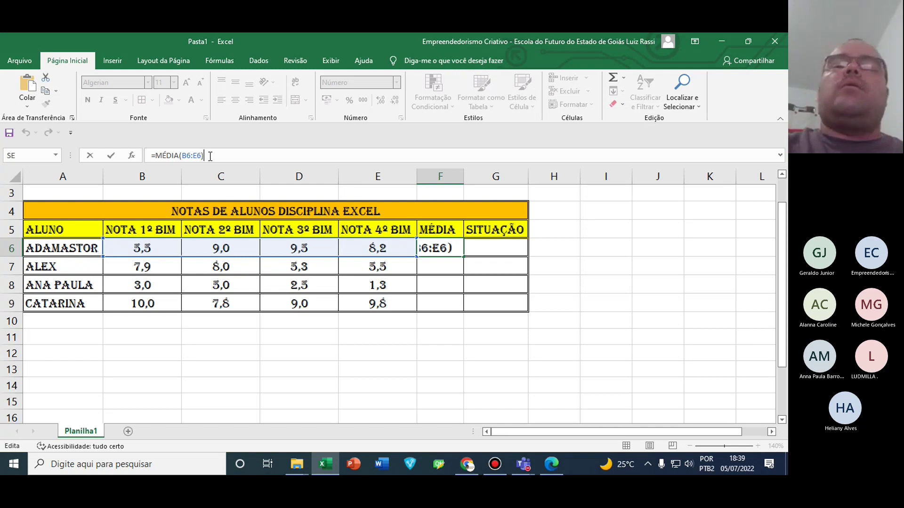
key("Return")
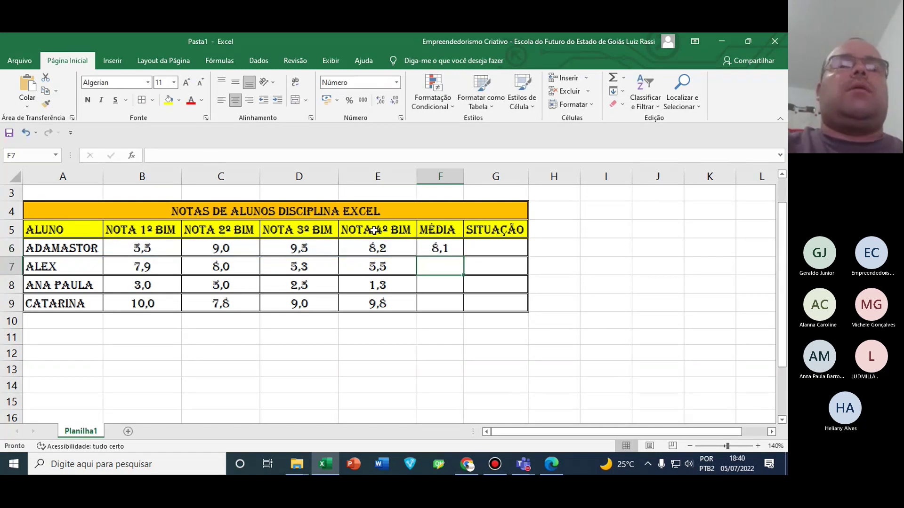
type("=")
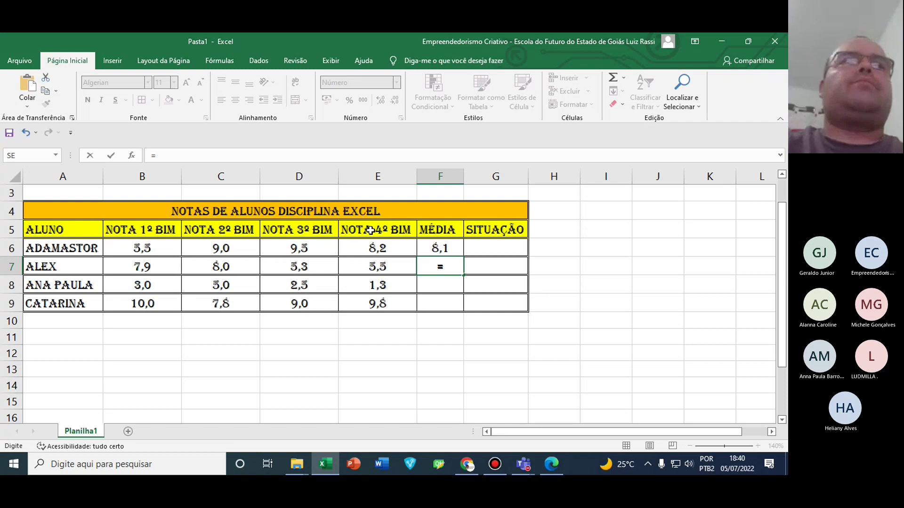
left_click(150, 267)
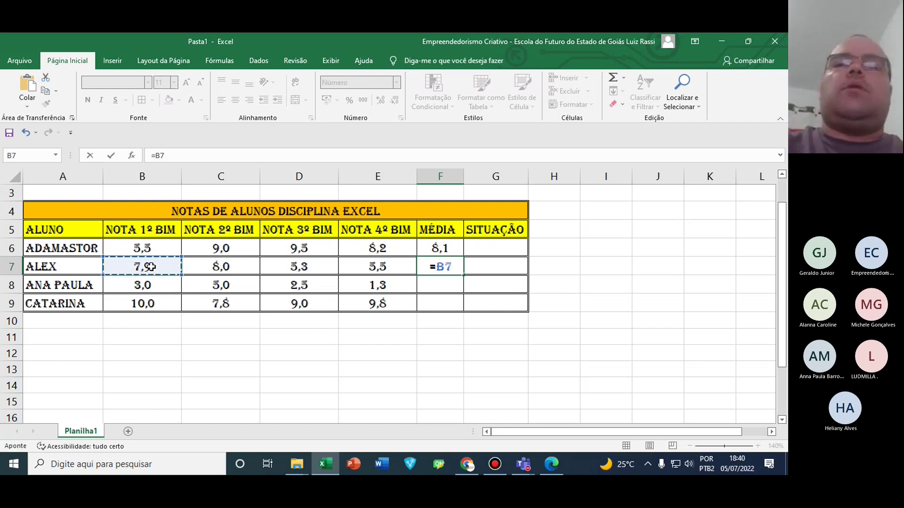
type("+")
left_click(221, 267)
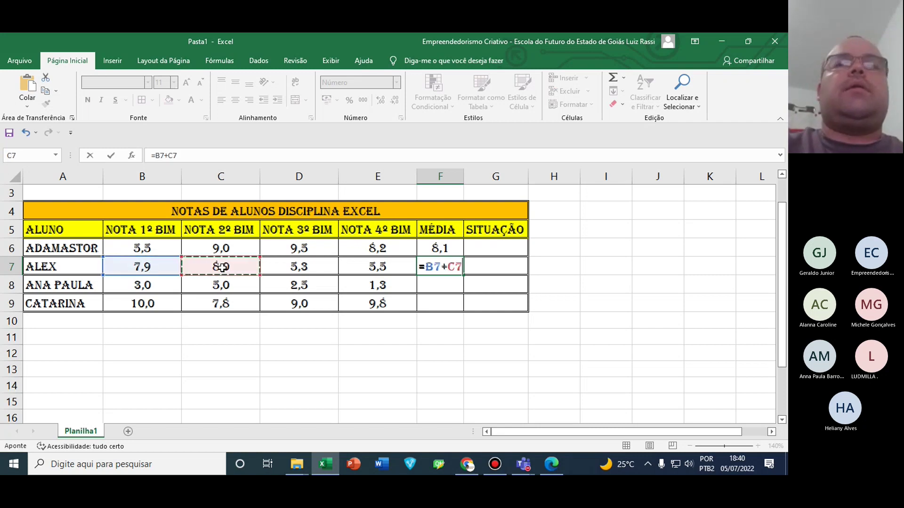
type("+")
left_click(284, 266)
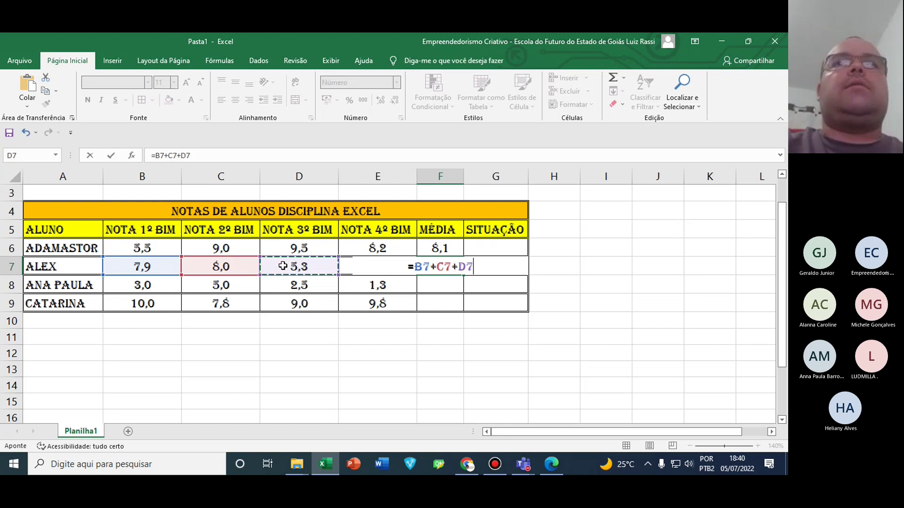
type("+")
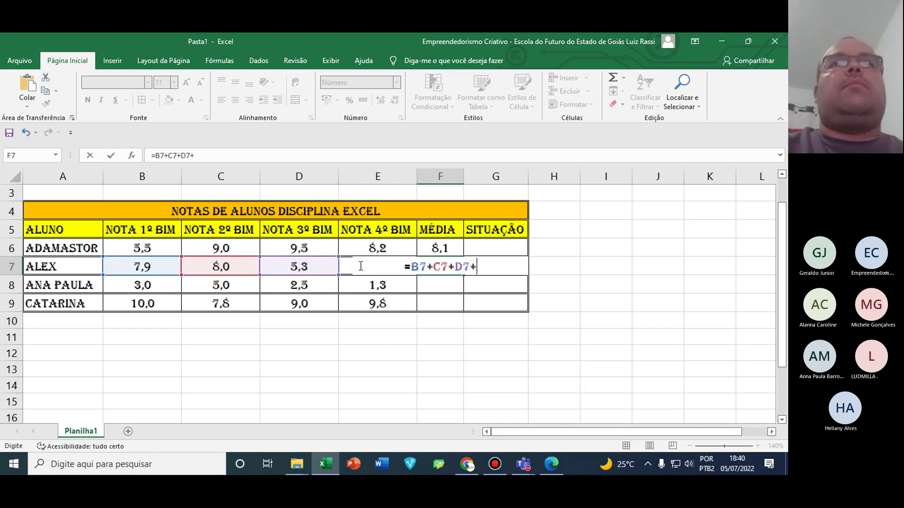
left_click(345, 266)
Enclose the sum in F7 in parentheses and divide it by 4, giving =(B7+C7+D7+E7)/4
left_click(407, 266)
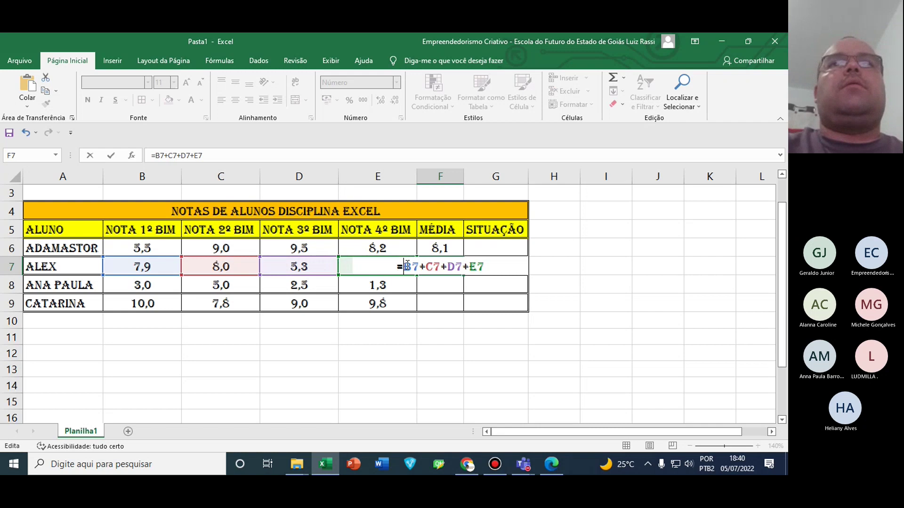
type("(")
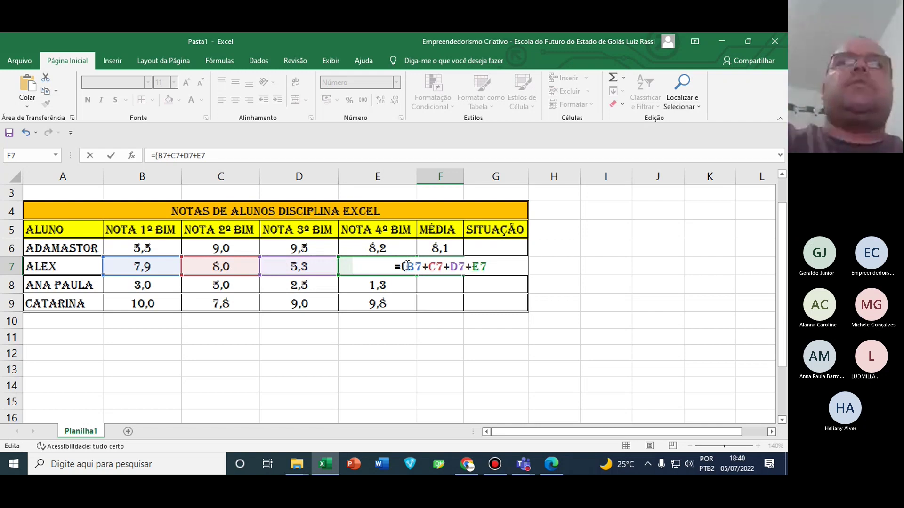
key("Right")
key("Right")
key("Right")
key("Right")
key("Right")
key("Right")
key("Right")
key("Right")
key("Right")
key("Right")
key("Right")
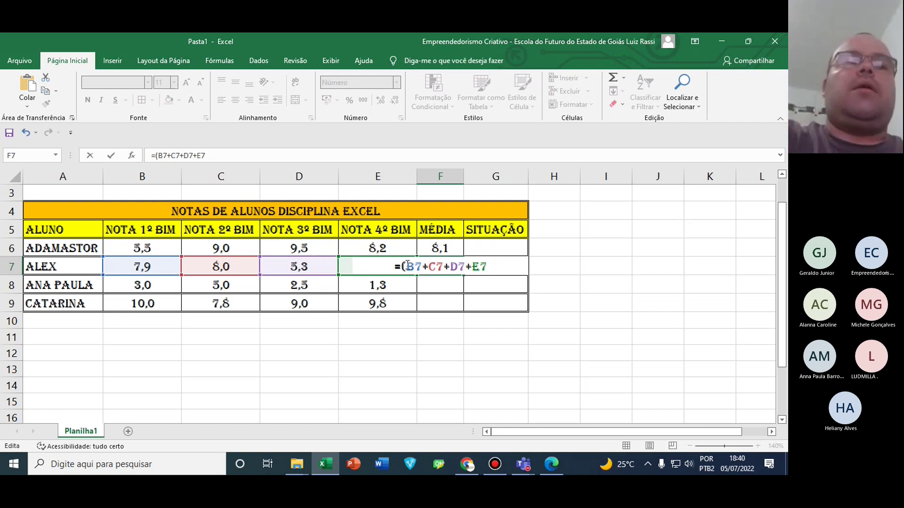
type(")")
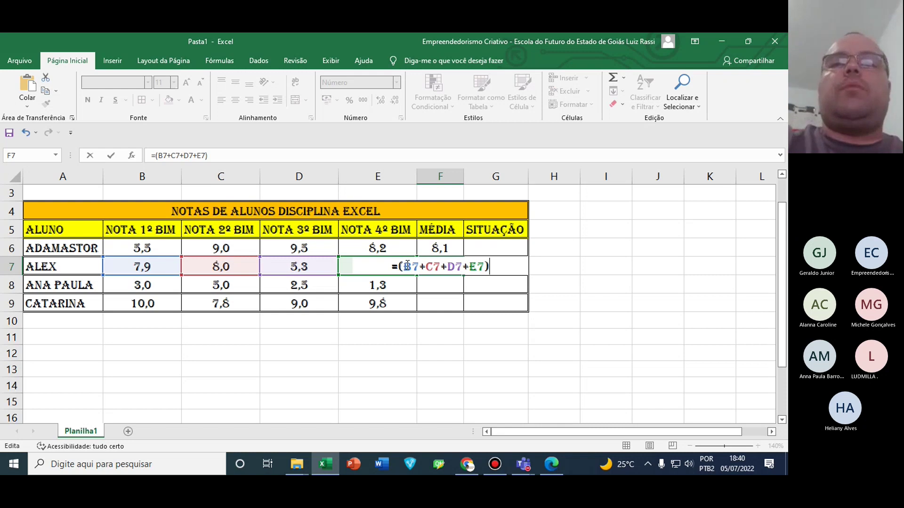
type("/4")
key("Return")
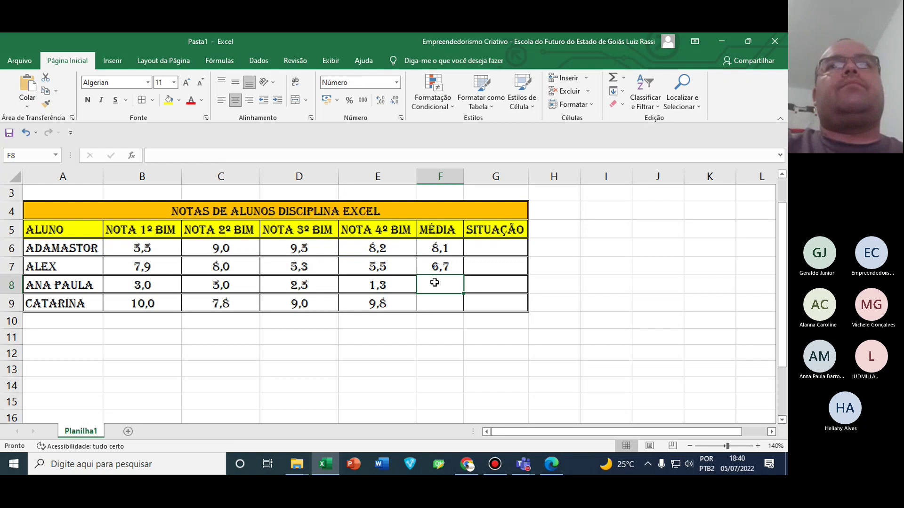
Clear the manual formula from F7 and fill the MÉDIA formula from F6 down through F9
left_click(444, 268)
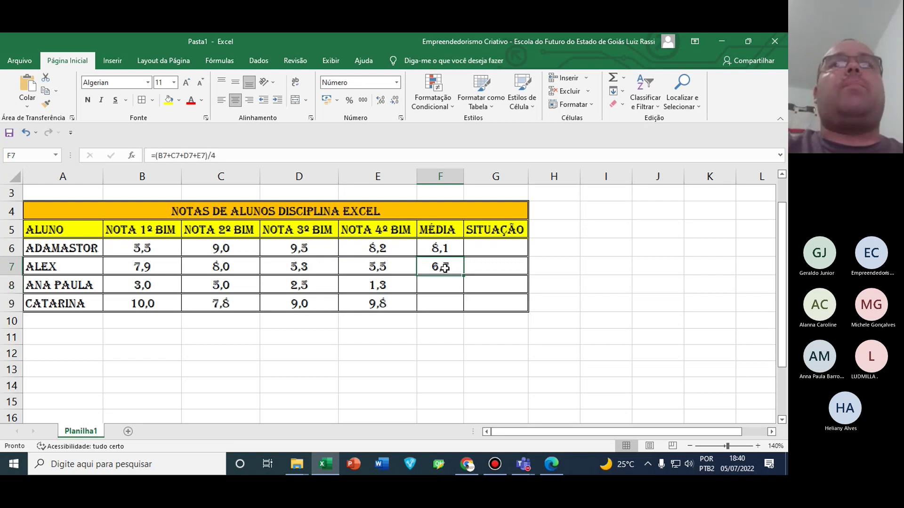
key("Delete")
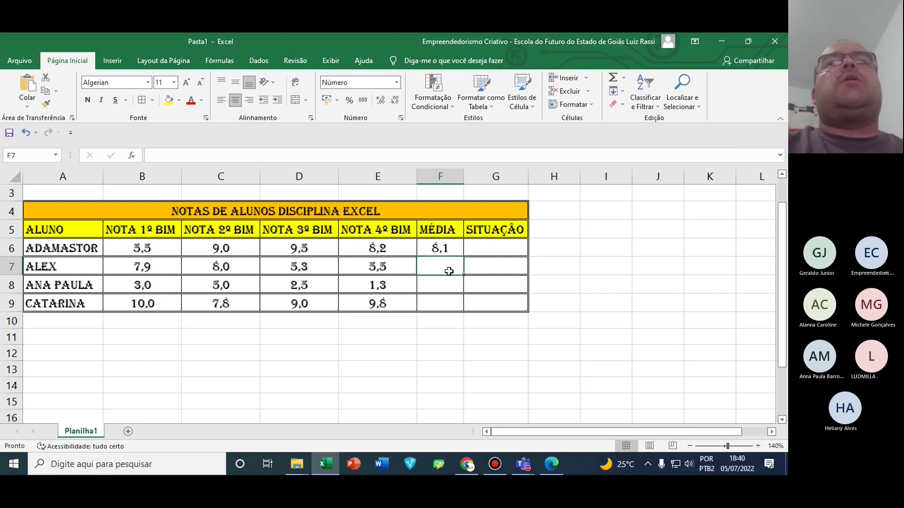
left_click(449, 245)
left_click_drag(464, 256, 464, 313)
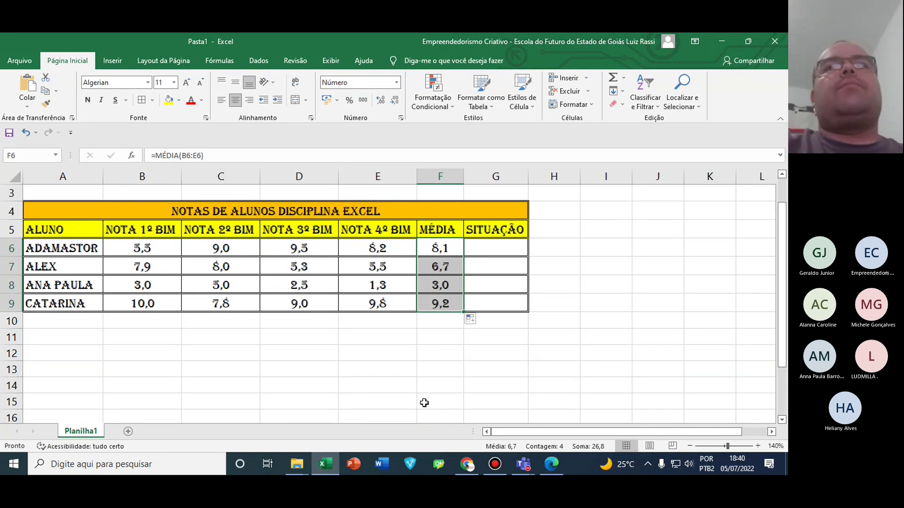
Compare the worksheet with the Notas de Alunos Disciplina Excel table in the handout PDF in Edge, and return to Excel
left_click(551, 464)
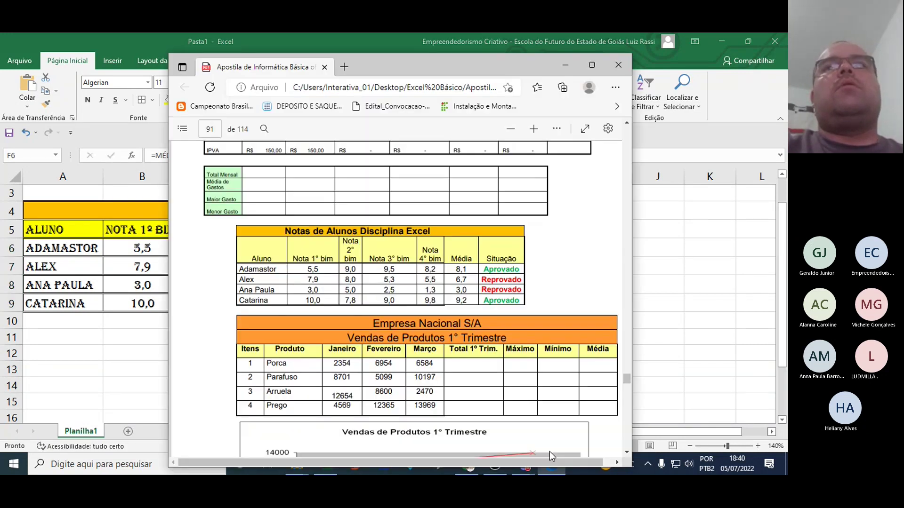
left_click_drag(390, 65, 160, 59)
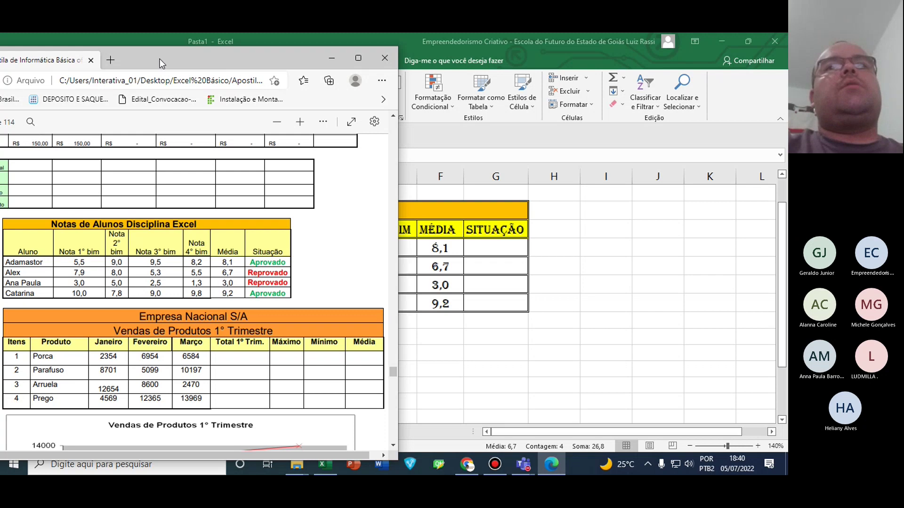
left_click_drag(160, 58, 669, 56)
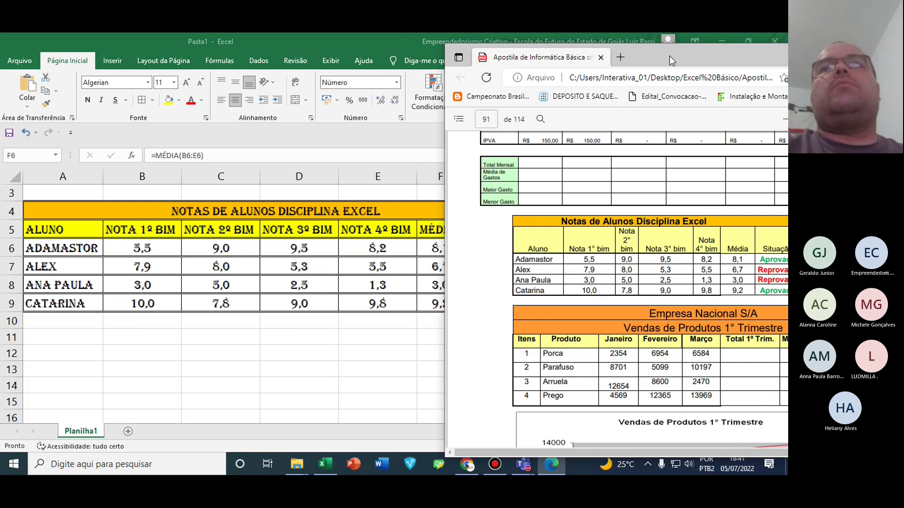
left_click_drag(670, 56, 338, 89)
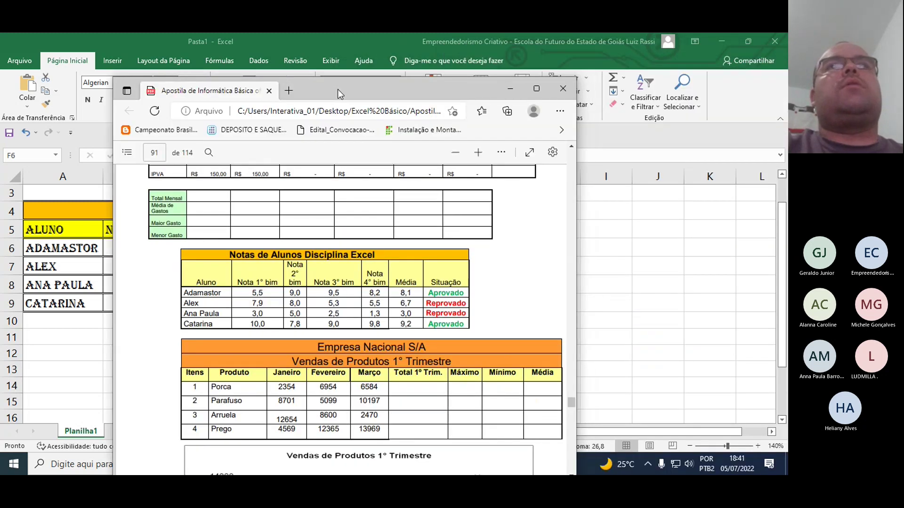
left_click(509, 90)
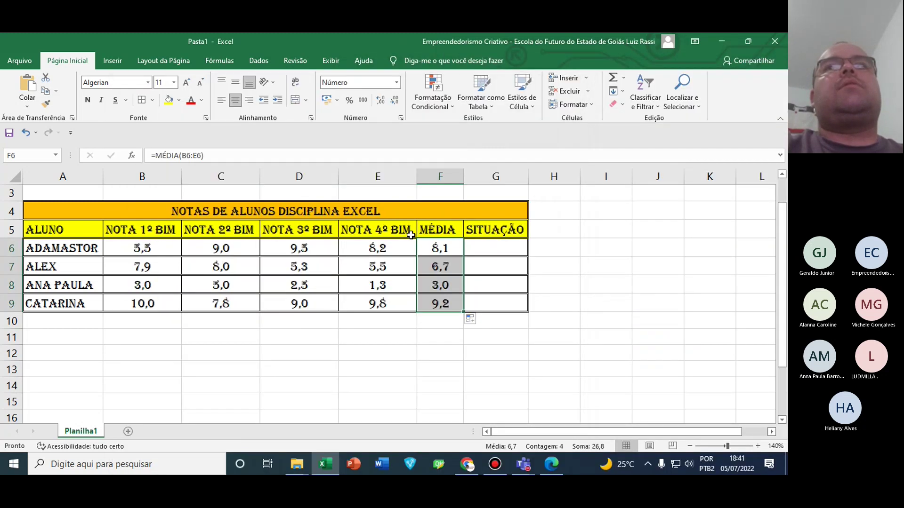
Start an SE formula in G6 under SITUAÇÃO with the logical test F6>=7
left_click(490, 249)
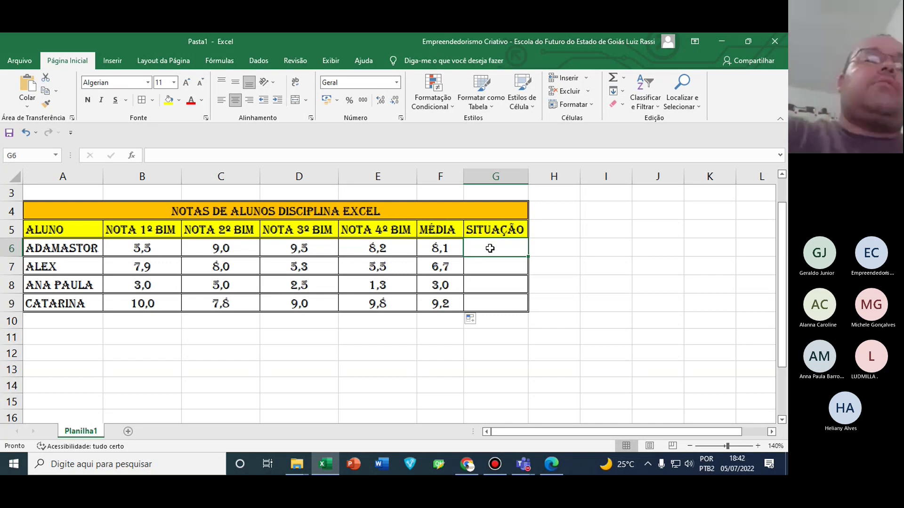
type("=")
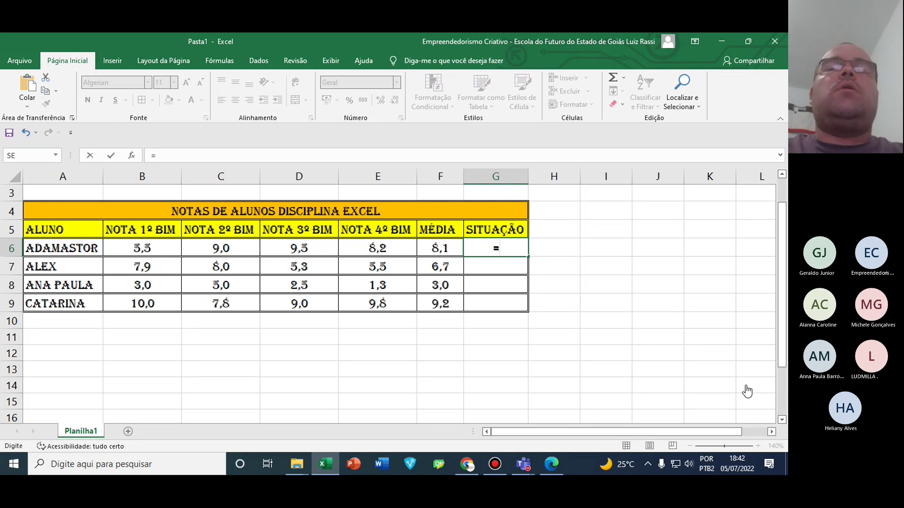
type("se")
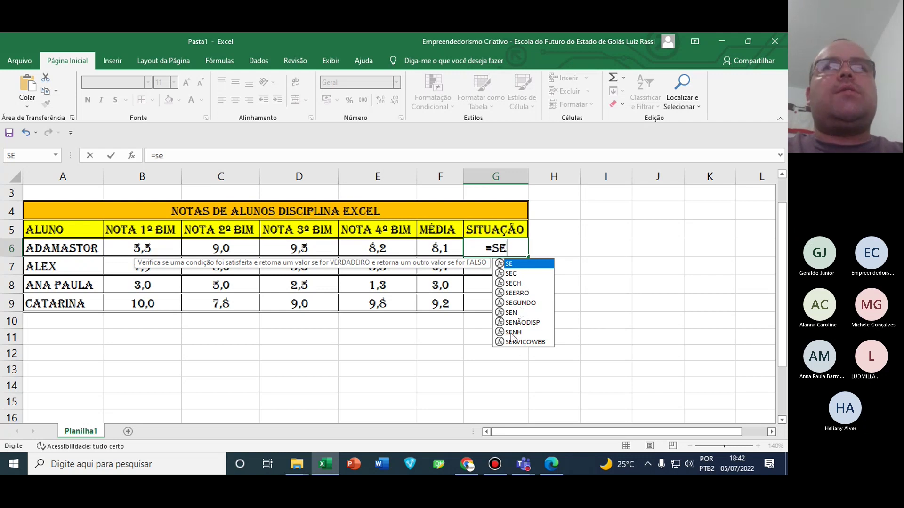
double_click(511, 264)
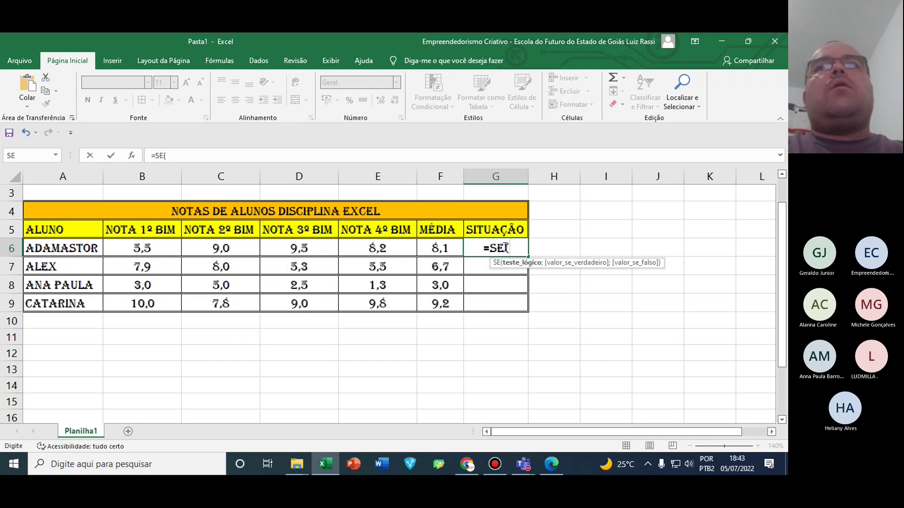
left_click(441, 249)
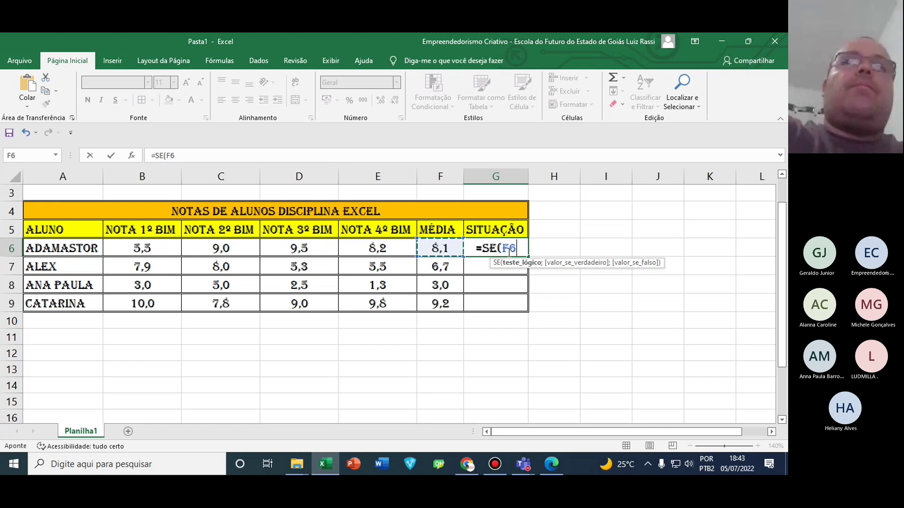
type(">=")
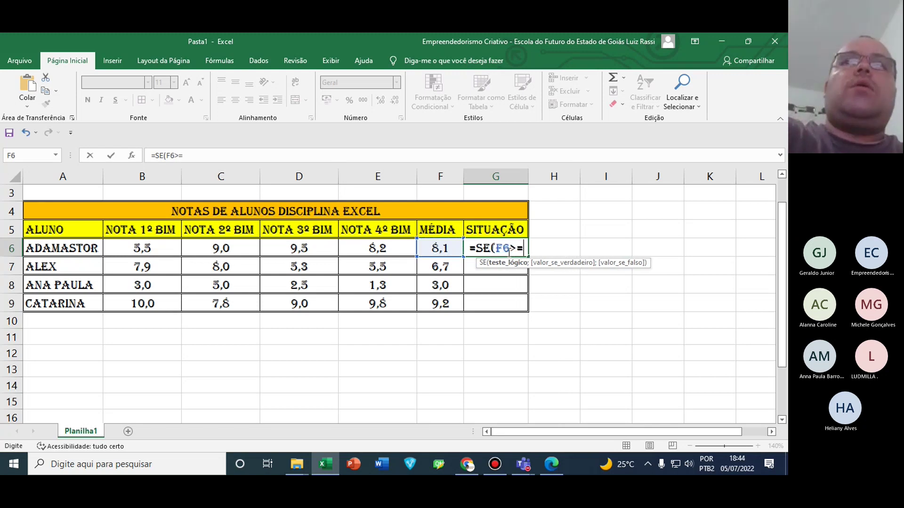
type("7")
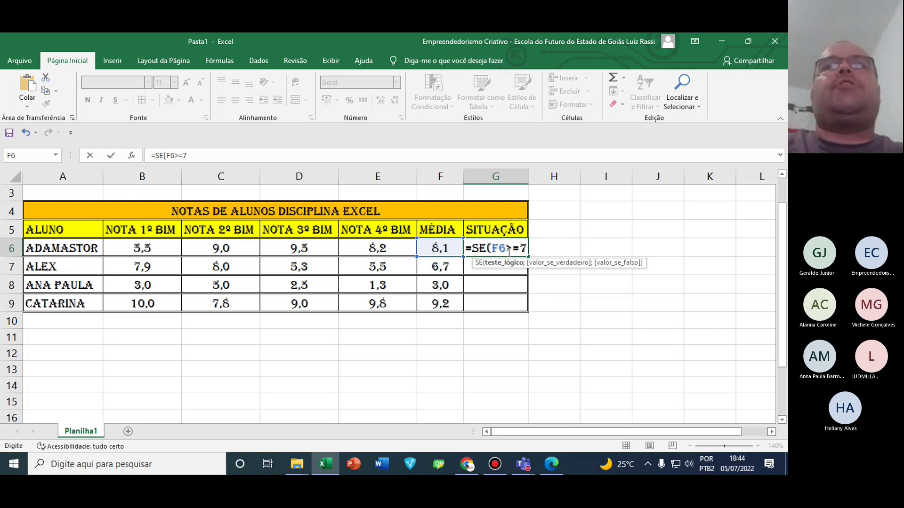
type(";")
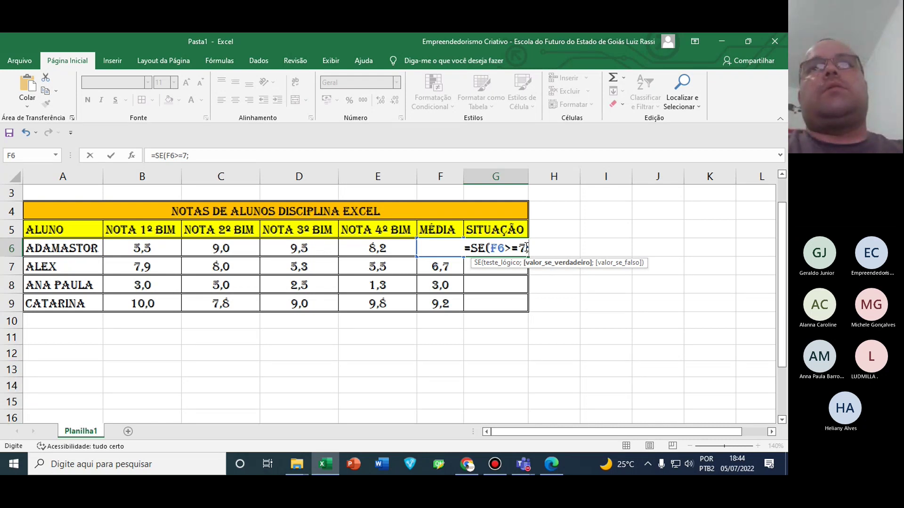
Add "Aprovado" as the value-if-true argument of the SE formula in G6
type("\"")
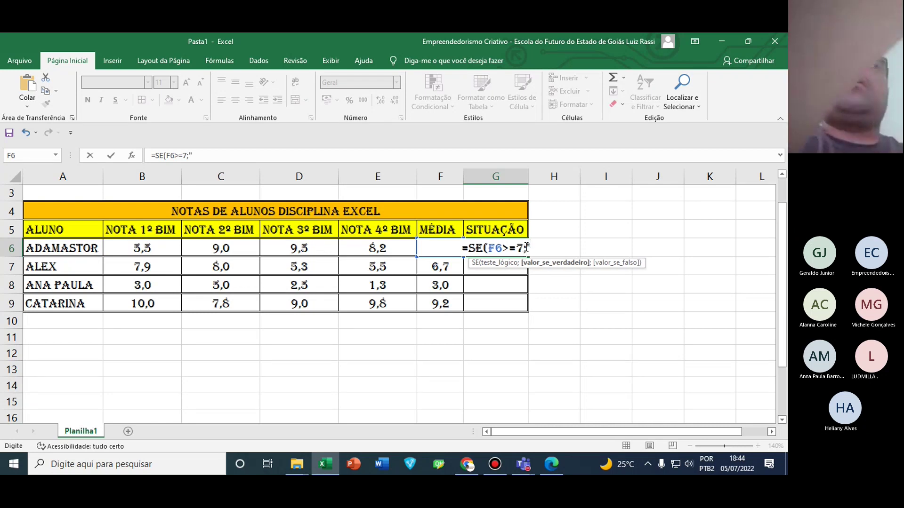
type("A")
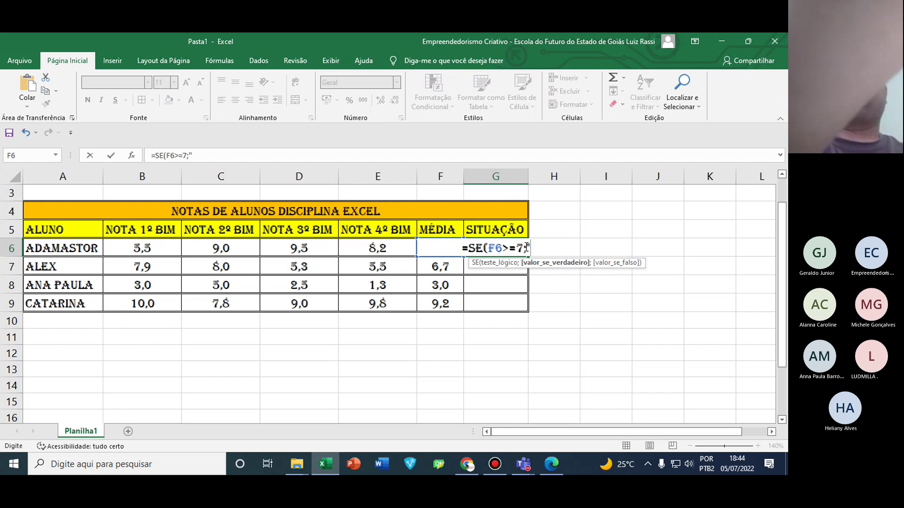
type("PROVA")
key("BackSpace")
key("BackSpace")
key("BackSpace")
key("BackSpace")
key("BackSpace")
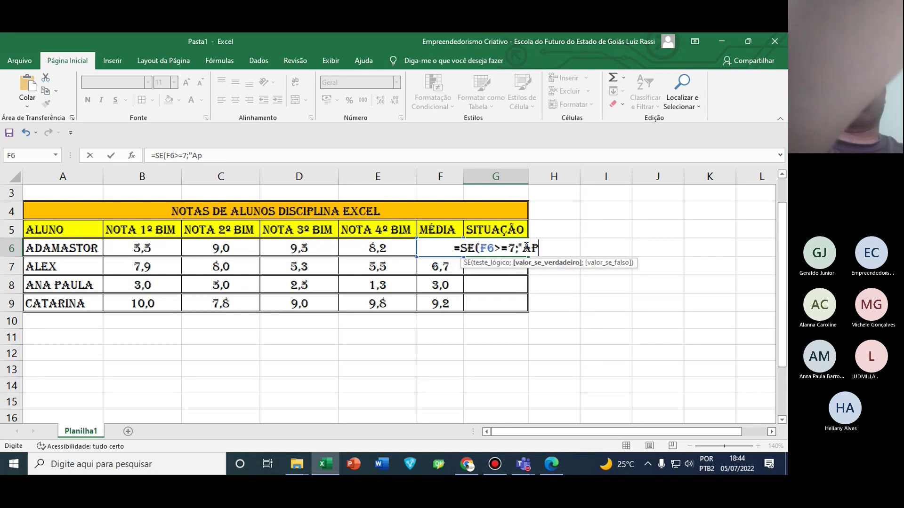
type("prova")
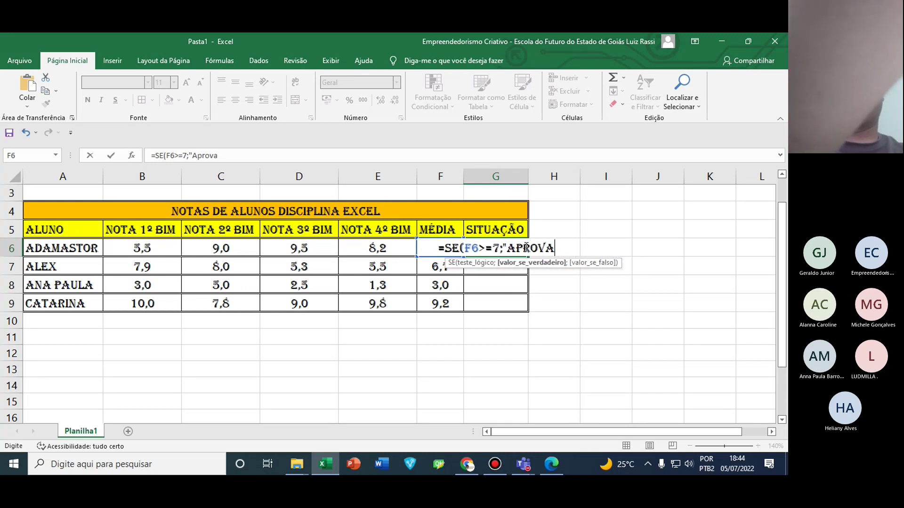
type("do")
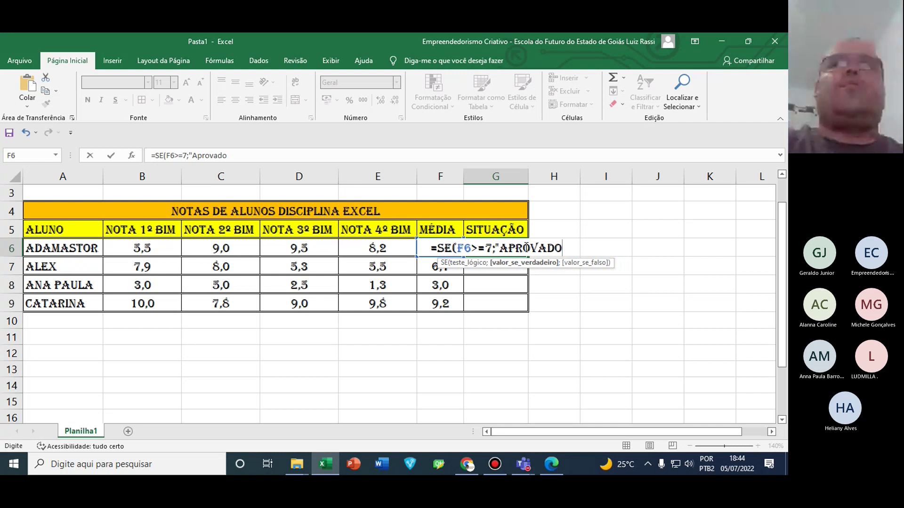
type("\";")
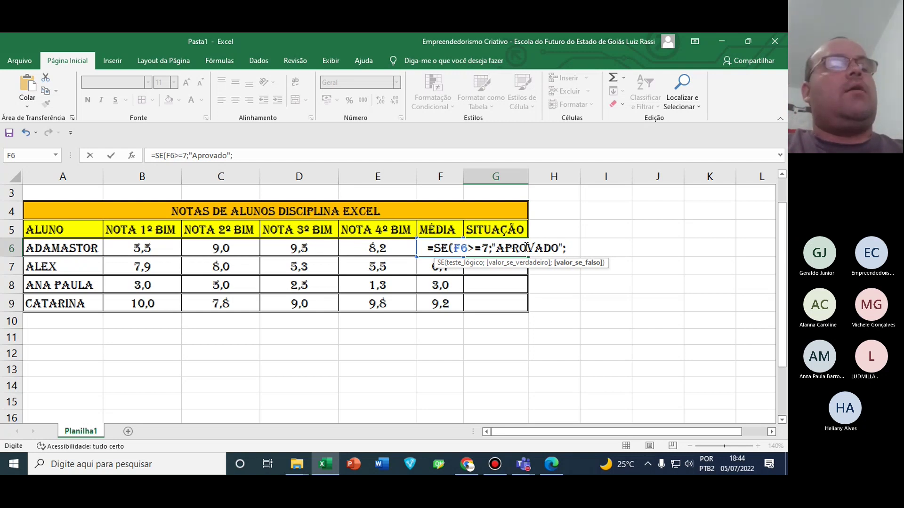
Complete the SE formula in G6 with "reprovado" as the value if false, and widen column G slightly
type("\"")
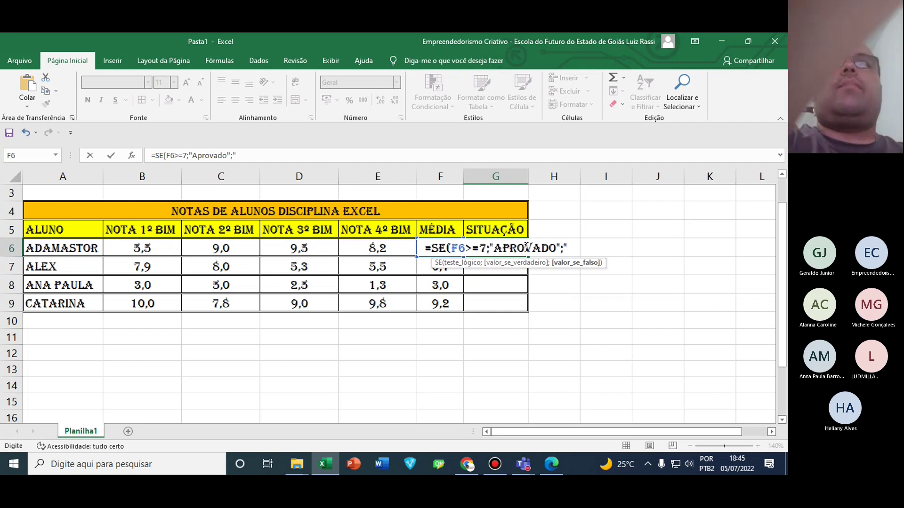
type("reprovado")
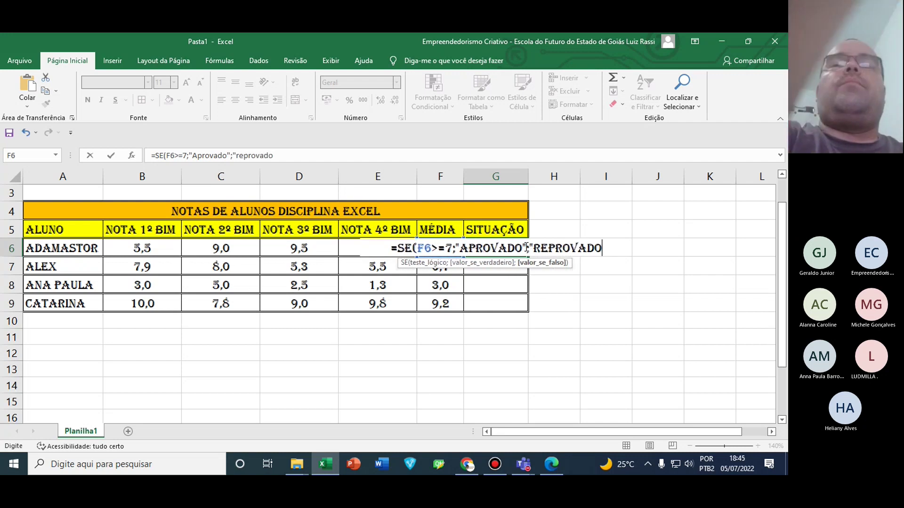
type("\"")
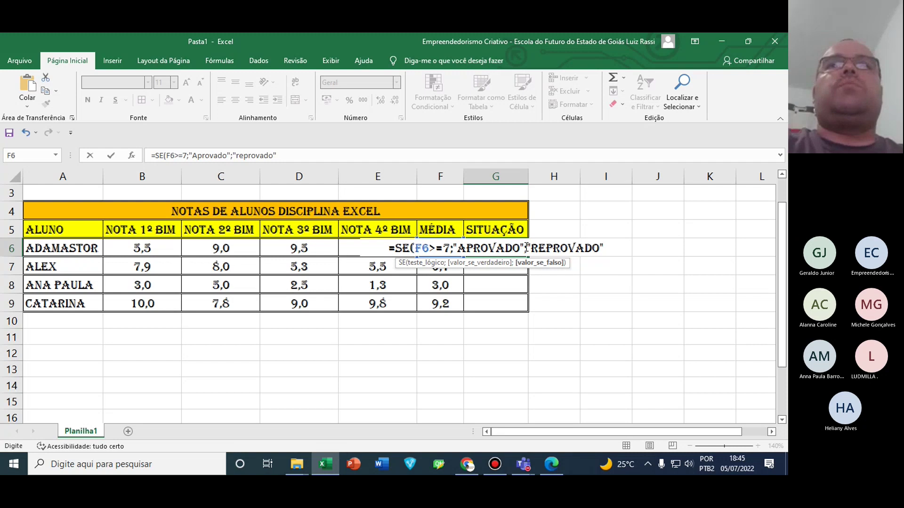
type(")")
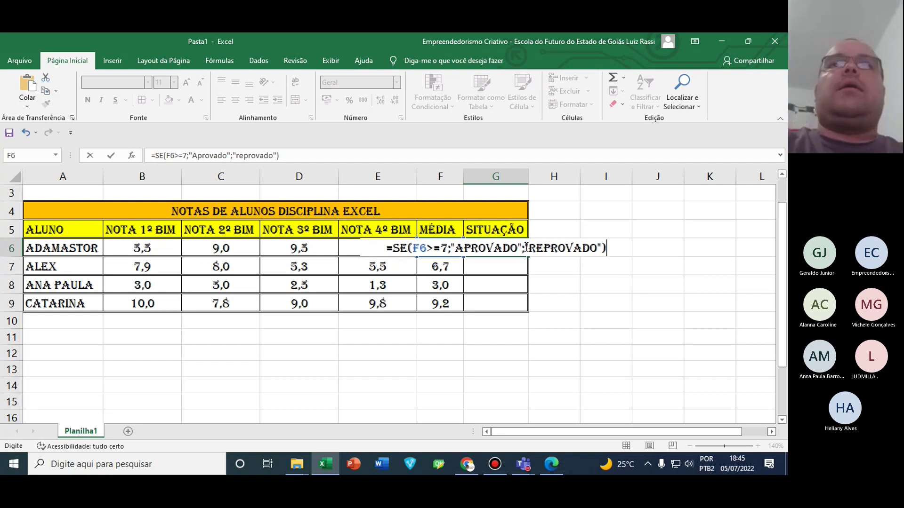
key("Return")
left_click(524, 247)
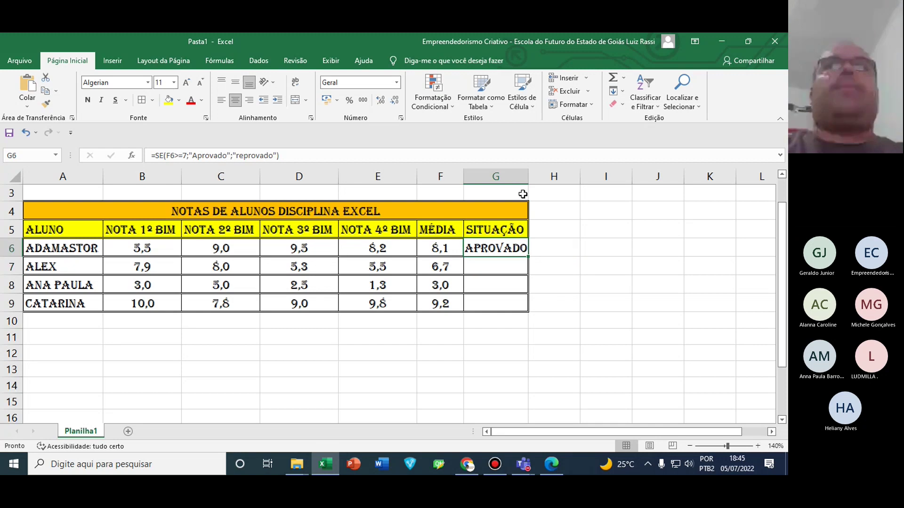
left_click_drag(528, 177, 532, 180)
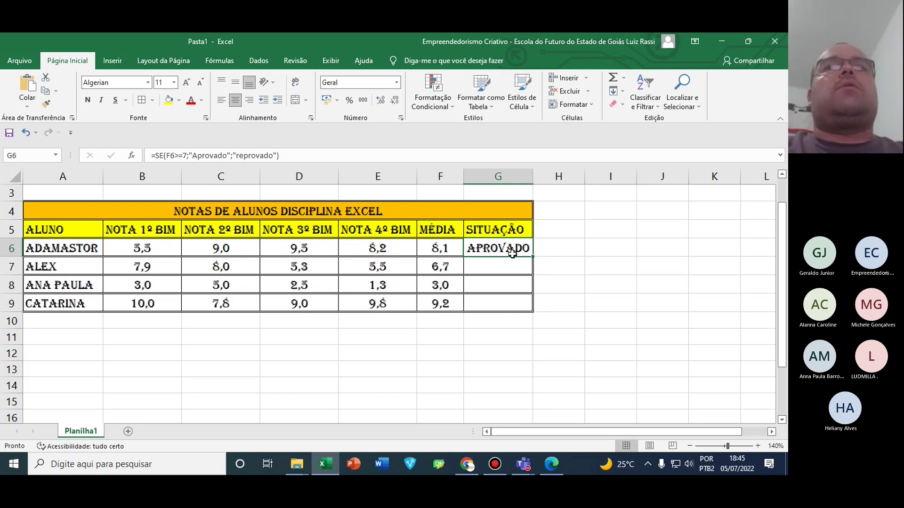
Capitalize the false result in the G6 formula, giving =SE(F6>=7;"Aprovado";"Reprovado")
left_click(296, 157)
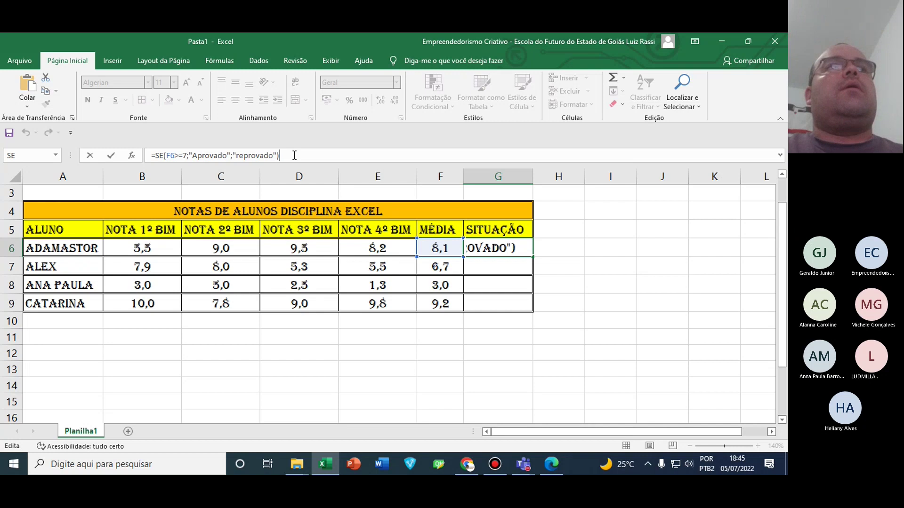
left_click(241, 155)
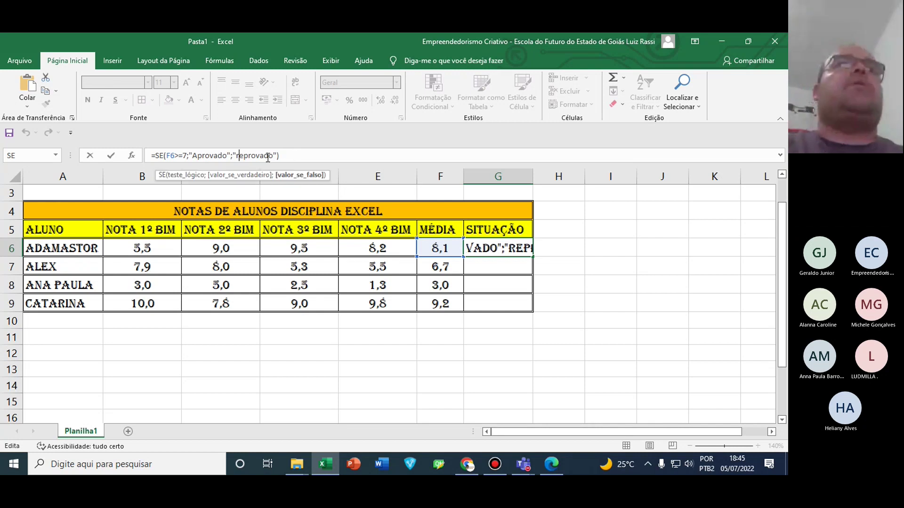
key("BackSpace")
type("R")
key("Return")
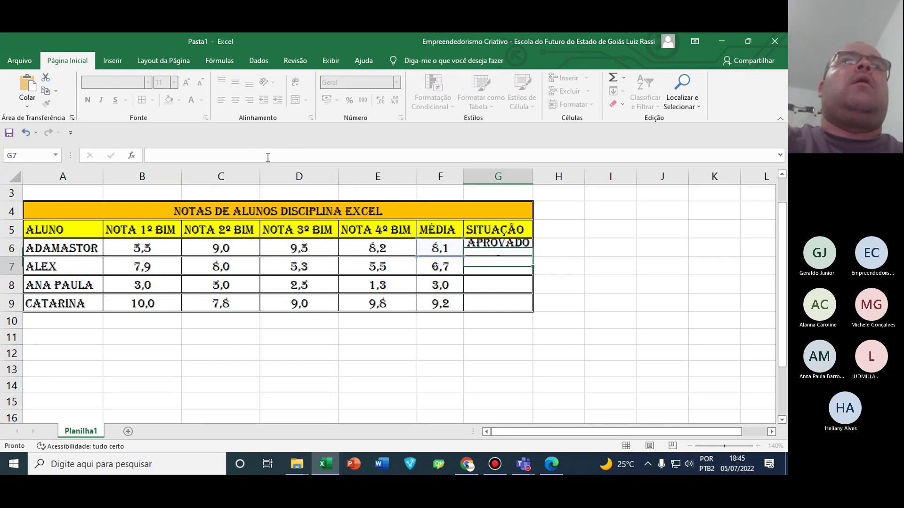
left_click(499, 255)
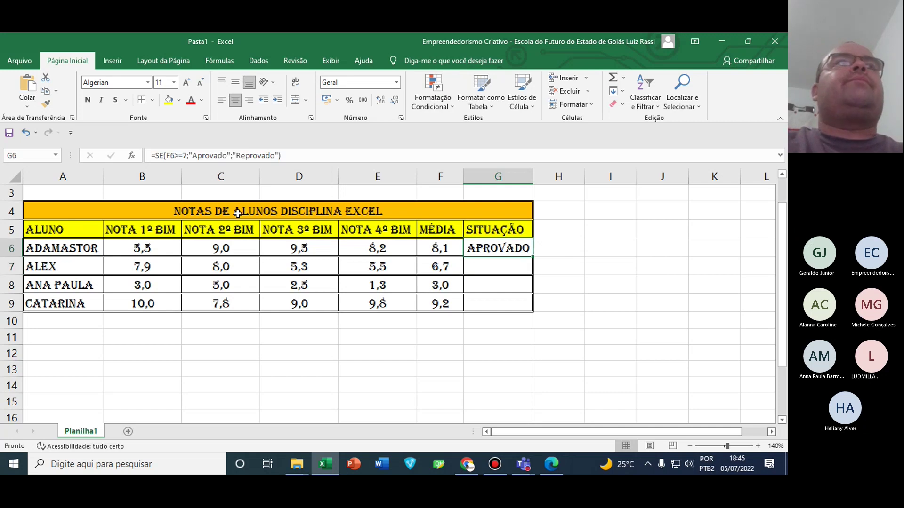
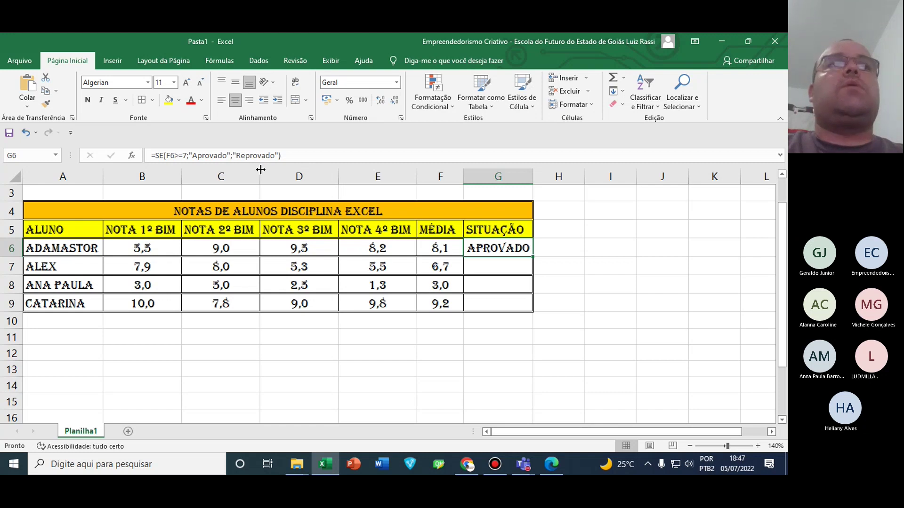
Set the first student's NOTA 1º BIM grade in B6 to 3
key("Left")
key("Left")
key("Left")
key("Left")
key("Left")
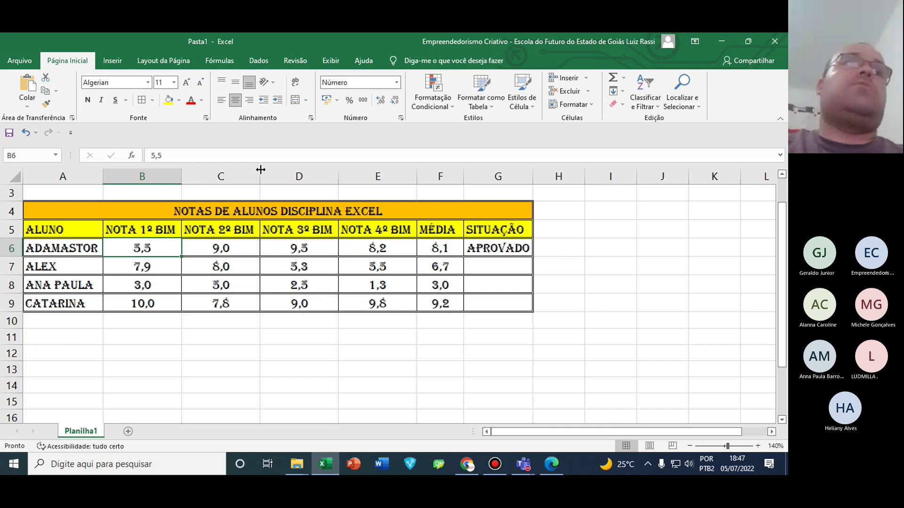
type("3")
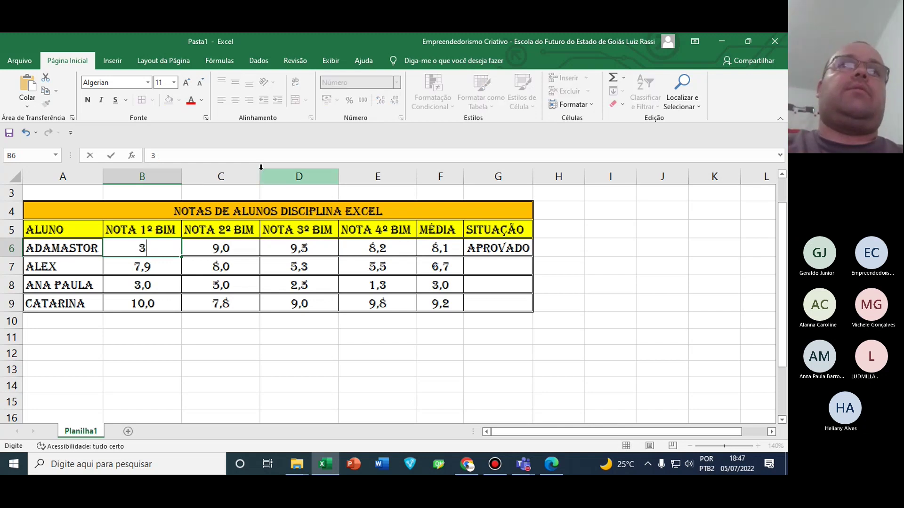
key("Return")
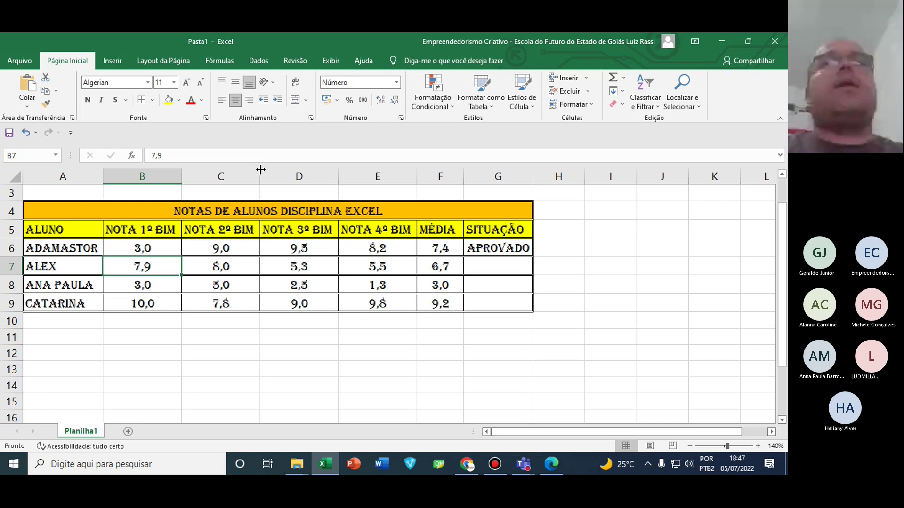
Set the first student's NOTA 4º BIM grade in E6 to 7
key("Left")
key("Right")
key("Right")
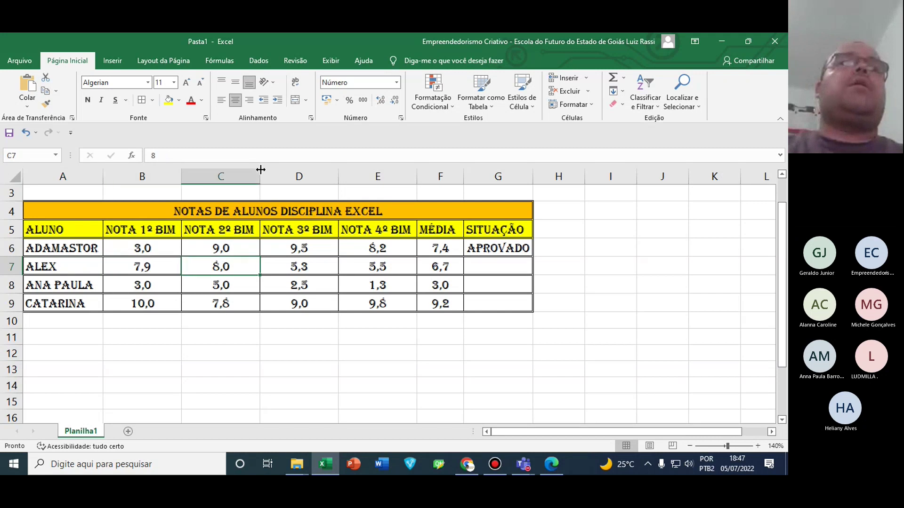
key("Right")
key("Left")
key("Up")
key("Left")
key("Right")
key("Right")
key("Right")
key("Right")
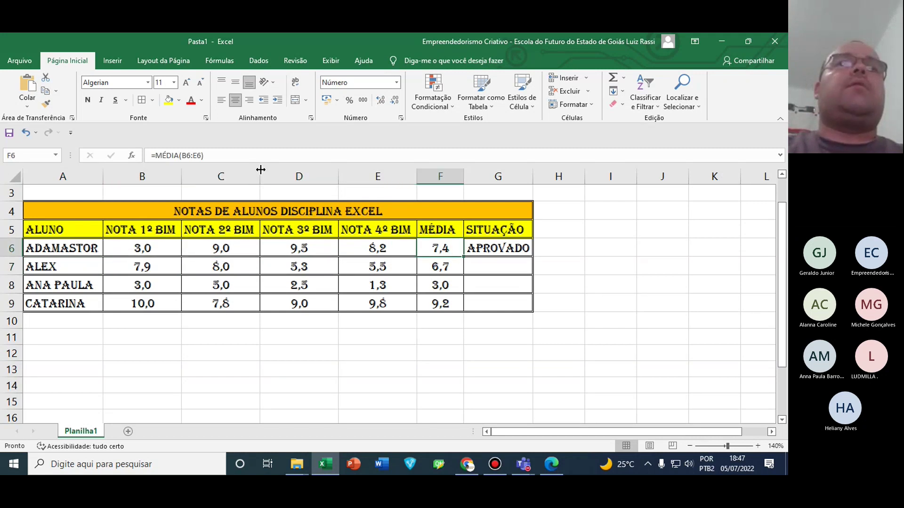
key("Left")
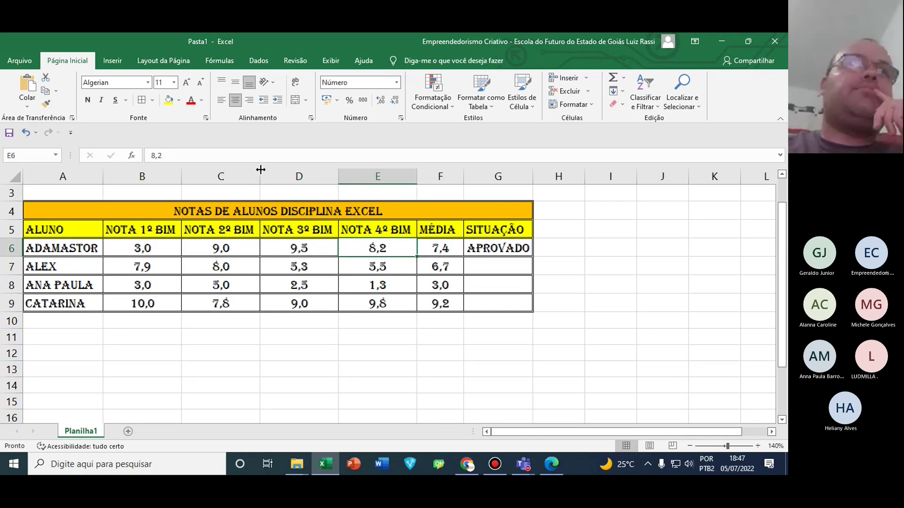
type("7")
key("Return")
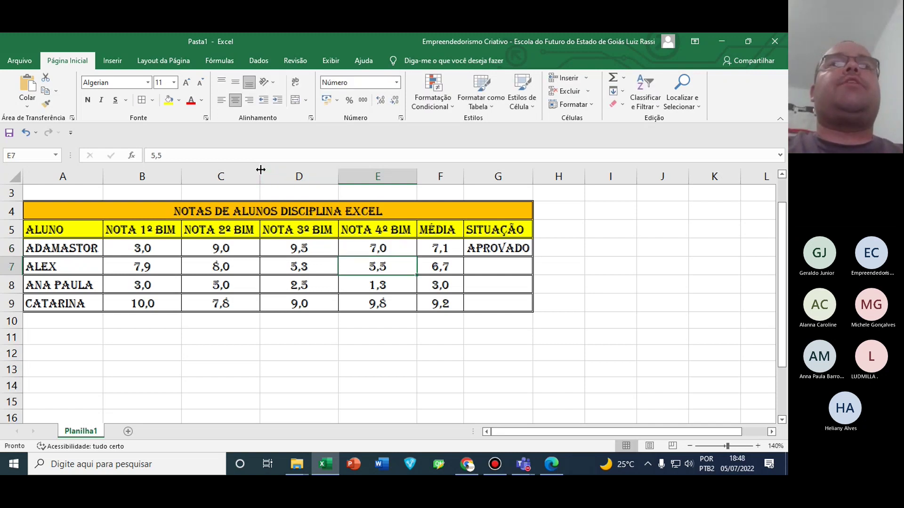
Set the first student's NOTA 3º BIM grade in D6 to 8,5
key("Up")
key("Left")
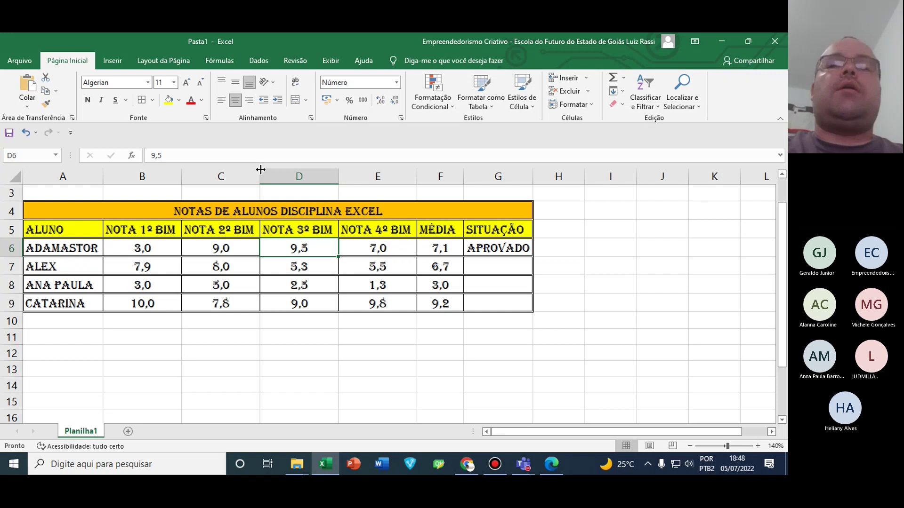
type("8,5")
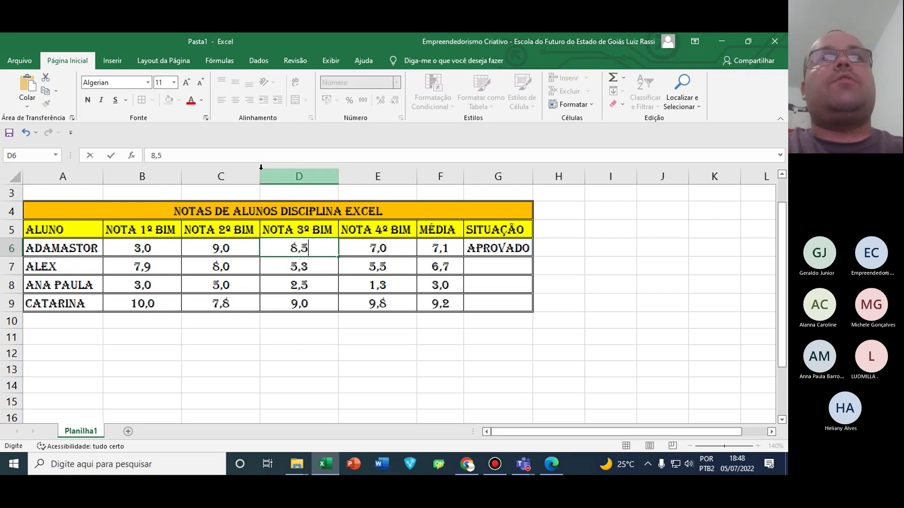
key("Return")
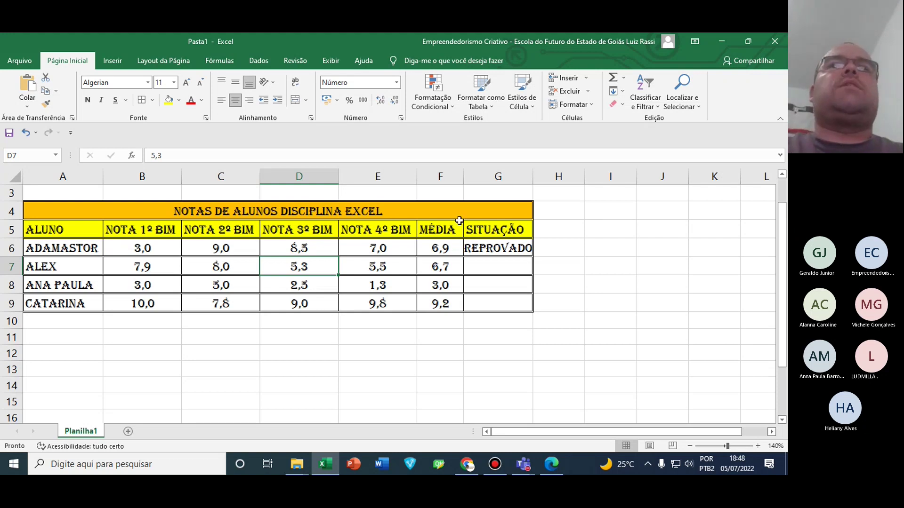
Check the SE formula in G6 and undo the test changes to the first student's grades in B6, D6 and E6
left_click(468, 251)
left_click(276, 155)
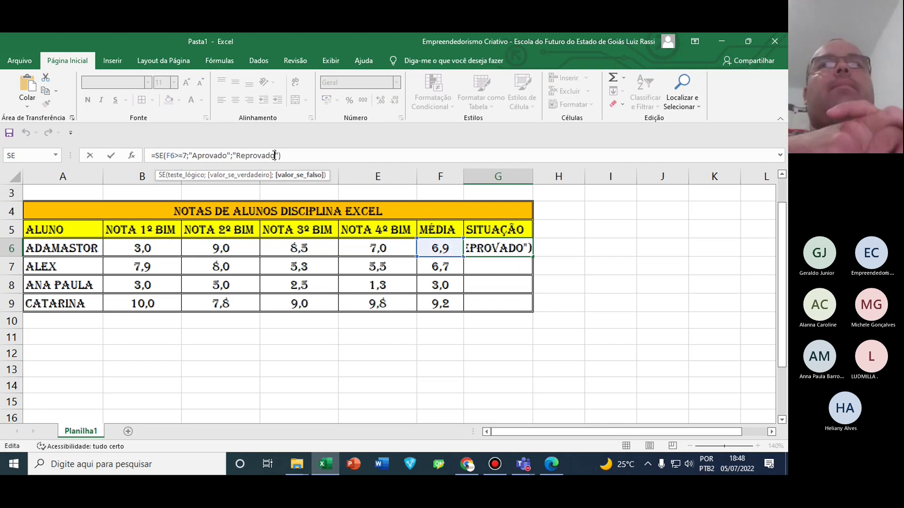
key("Return")
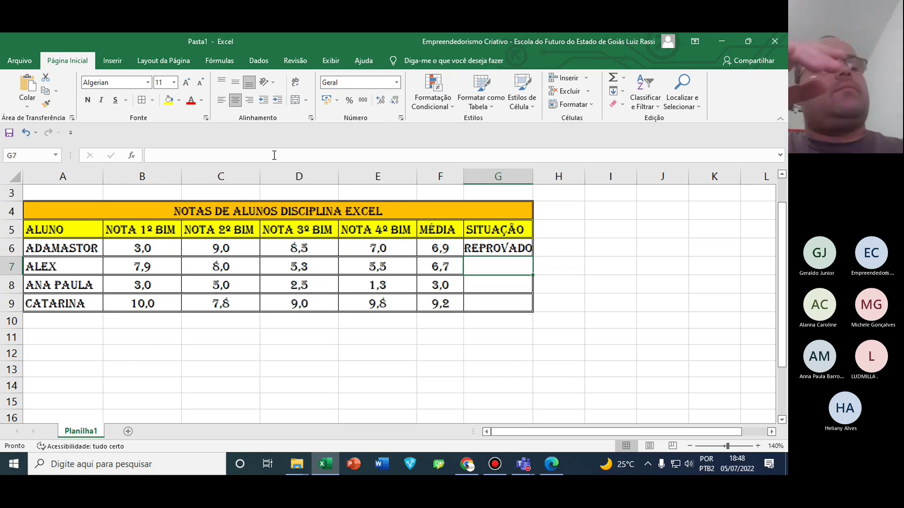
key("ctrl+z")
key("ctrl+z")
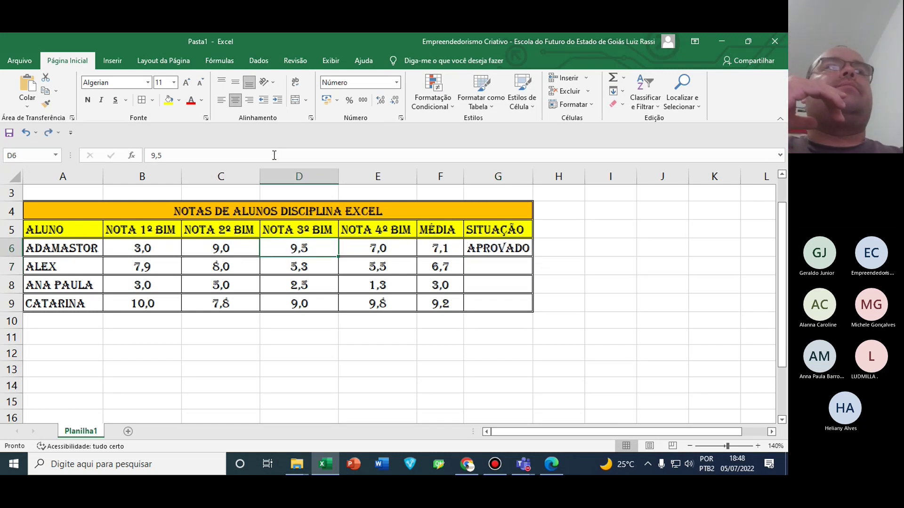
key("ctrl+z")
key("ctrl+z")
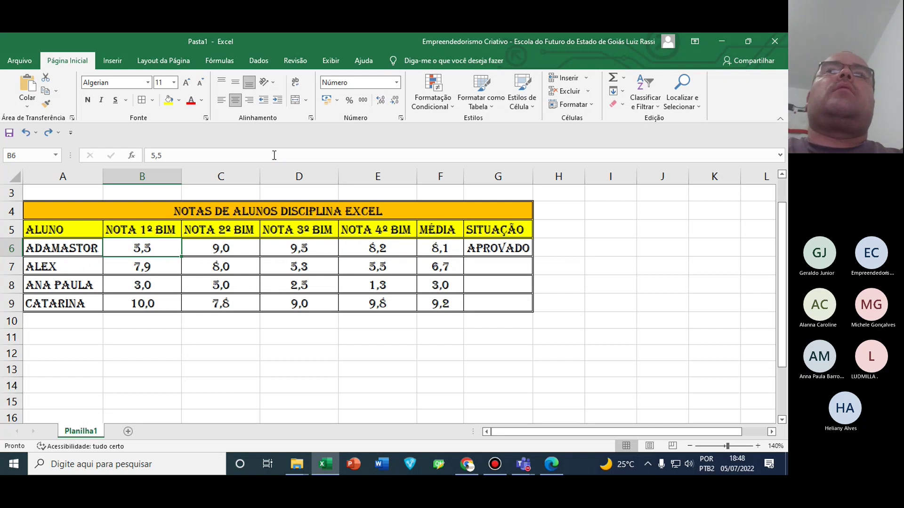
Copy the SE formula from G6 down to G9 and check the copied formulas in G7 and G8
left_click(506, 248)
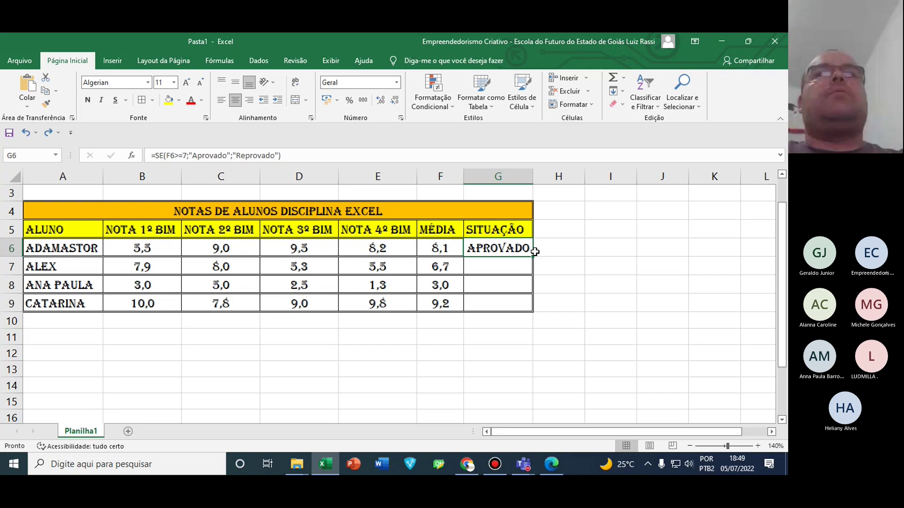
left_click_drag(534, 258, 533, 307)
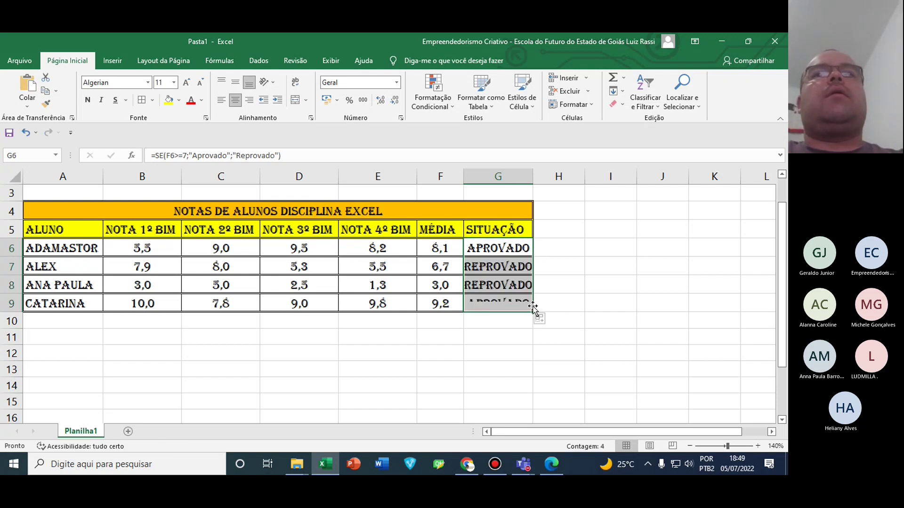
left_click(476, 271)
left_click(482, 278)
left_click(485, 260)
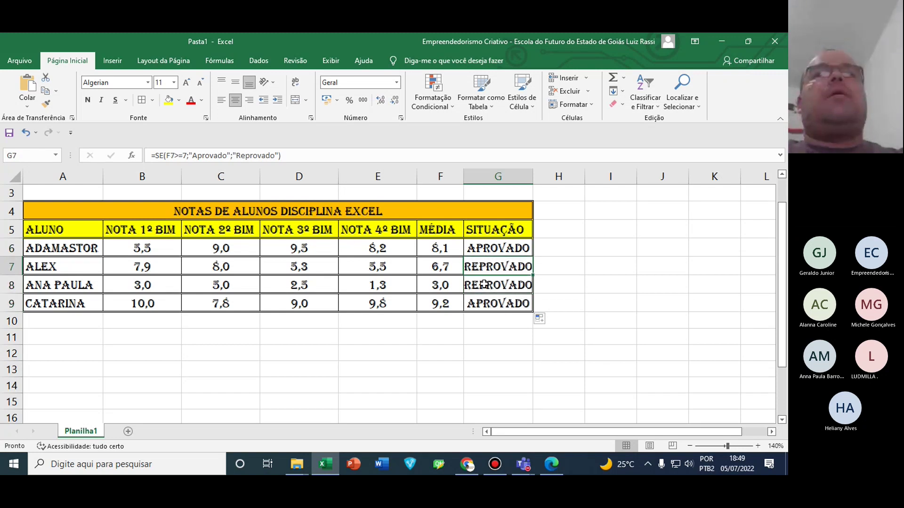
left_click(484, 285)
left_click(484, 266)
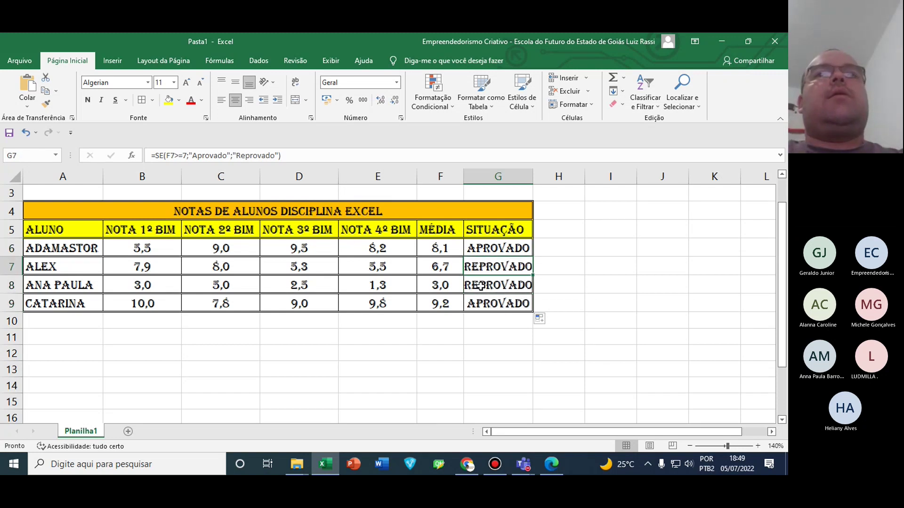
left_click(481, 286)
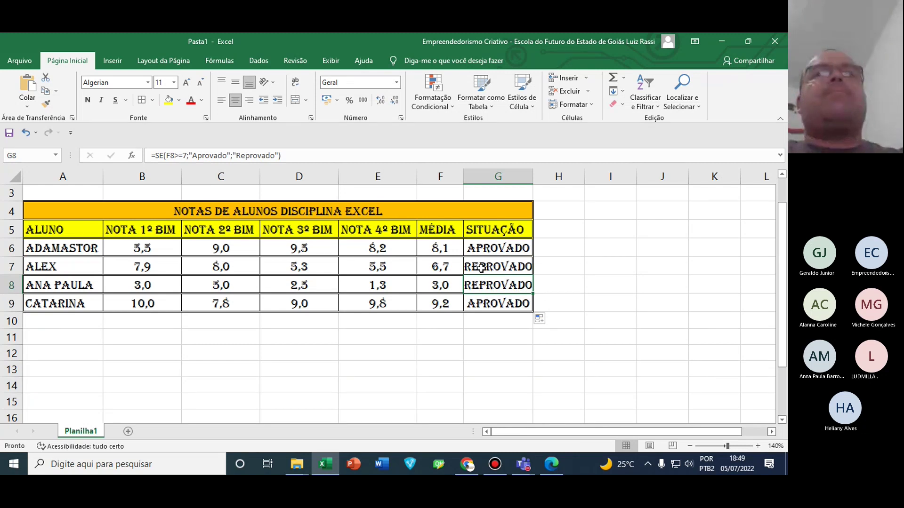
Clear the formulas from the SITUAÇÃO cells G6:G9
left_click_drag(481, 267, 484, 297)
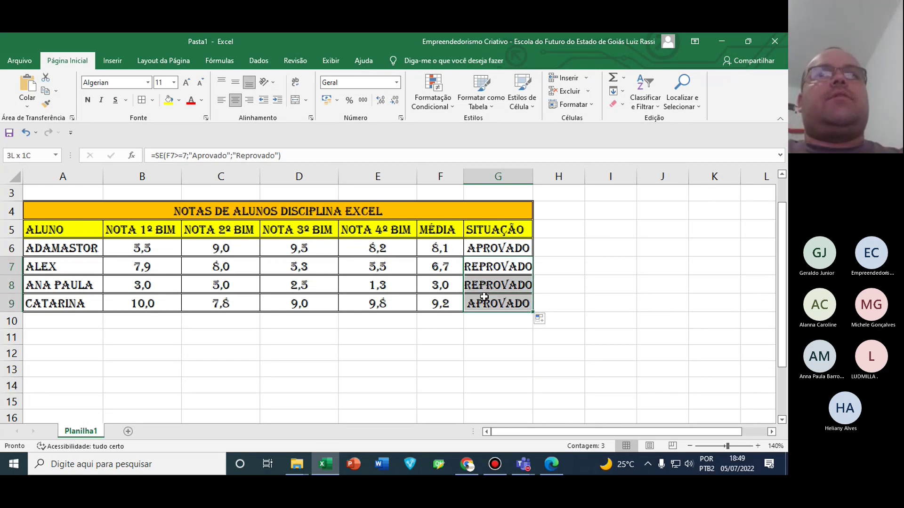
key("Delete")
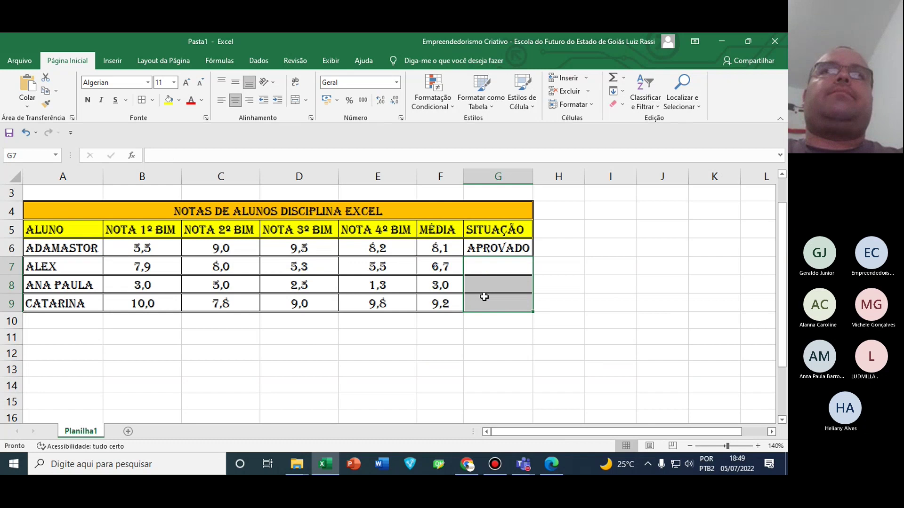
left_click(500, 246)
key("Delete")
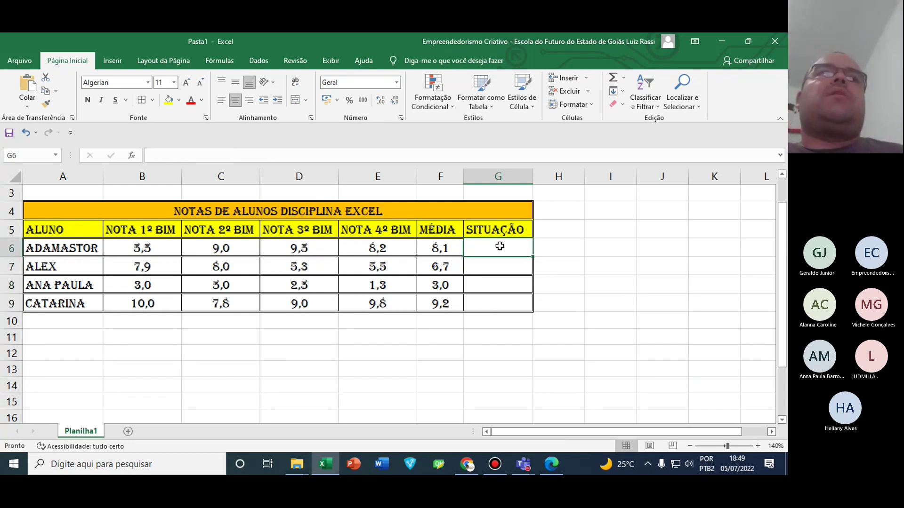
Start inserting the SE function in G6, choosing it from the Lógico function category
left_click(492, 288)
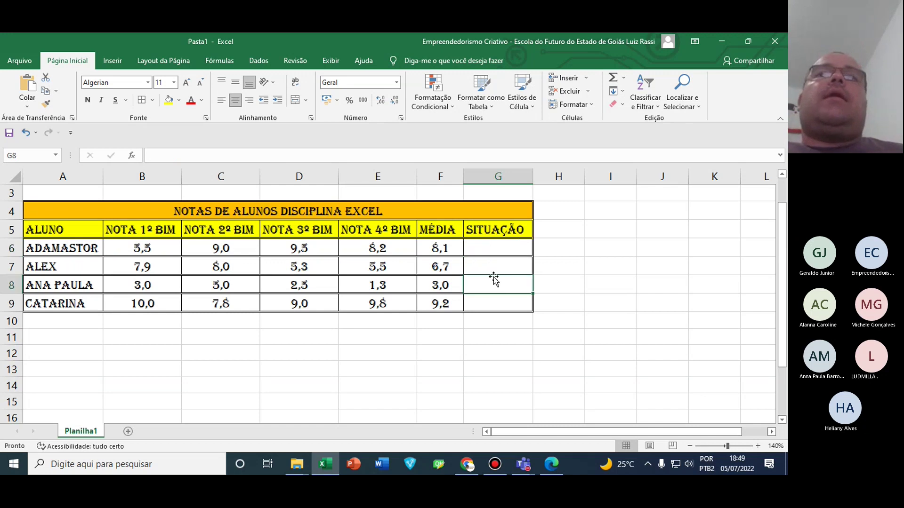
left_click(497, 251)
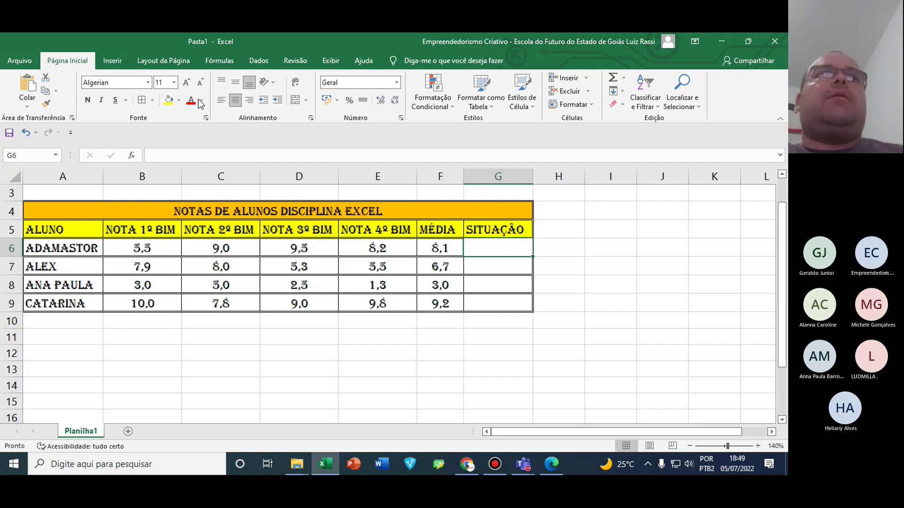
left_click(130, 157)
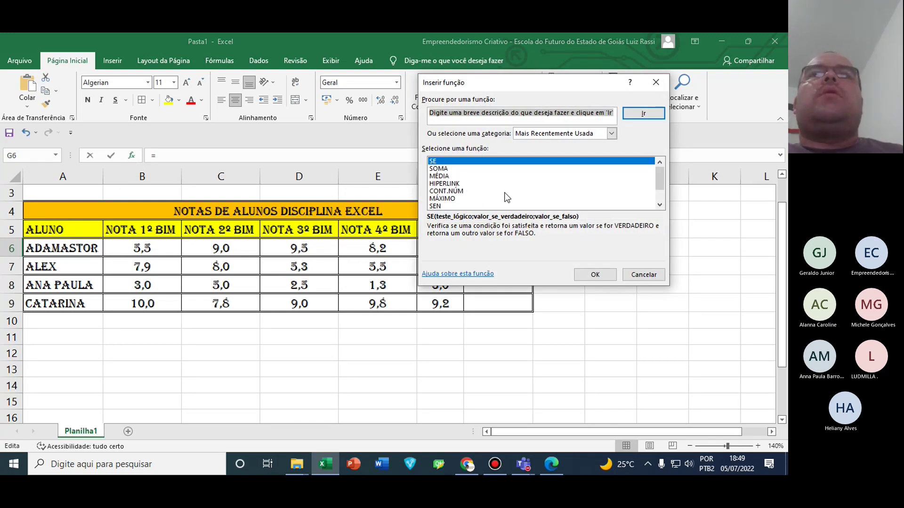
mouse_move(661, 183)
left_mouse_down()
mouse_move(662, 206)
mouse_move(664, 168)
left_mouse_up()
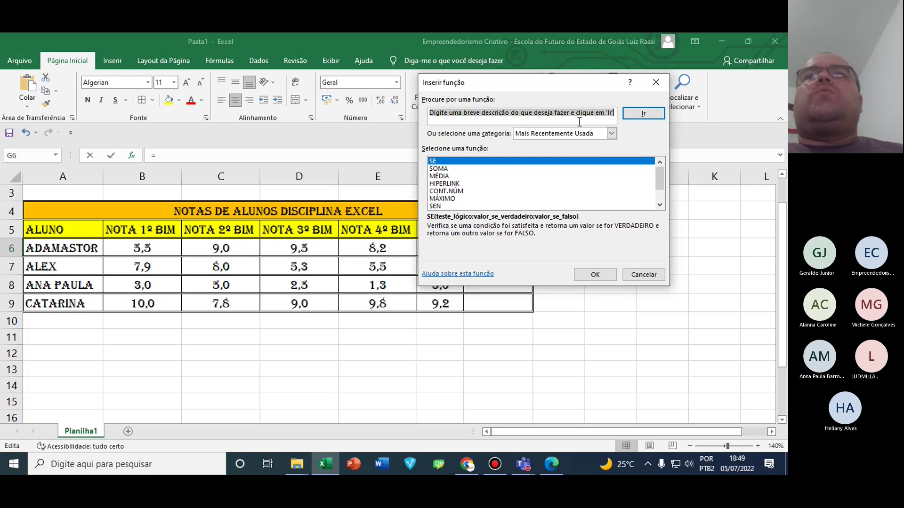
left_click(611, 133)
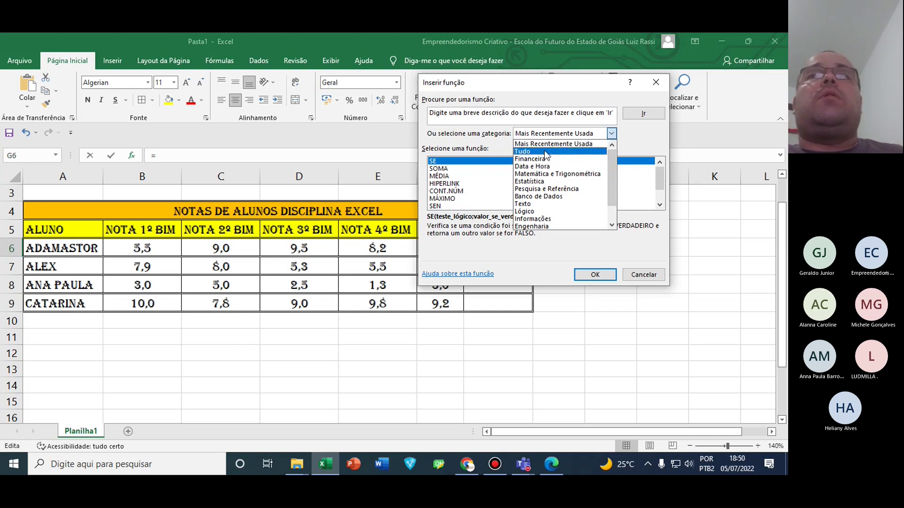
left_click(563, 212)
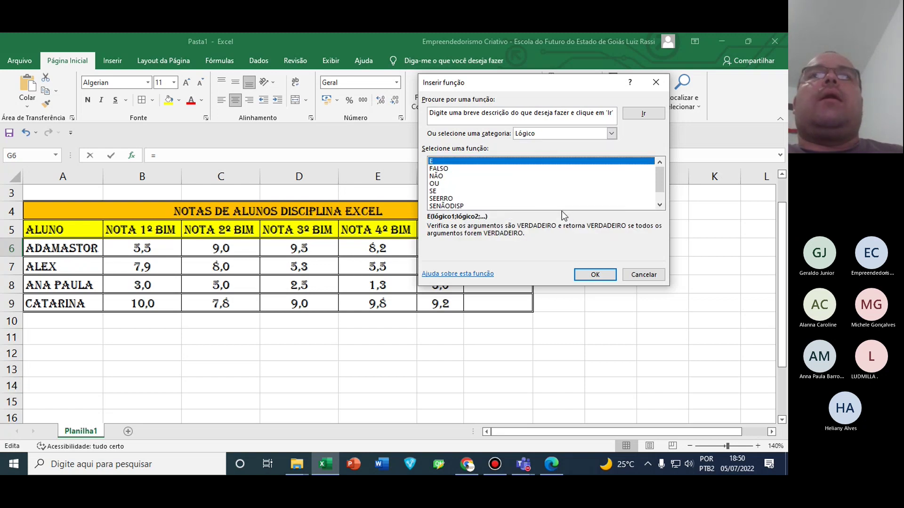
mouse_move(659, 174)
left_mouse_down()
mouse_move(663, 203)
mouse_move(668, 169)
left_mouse_up()
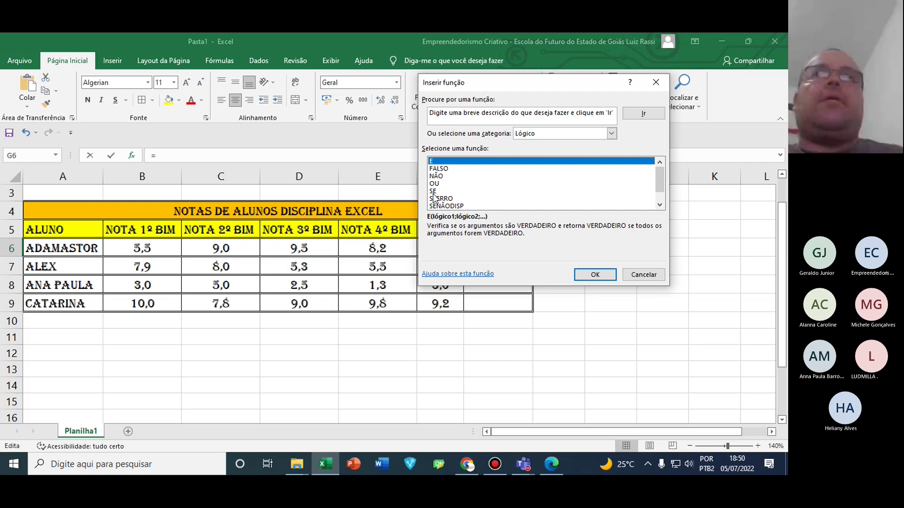
double_click(433, 192)
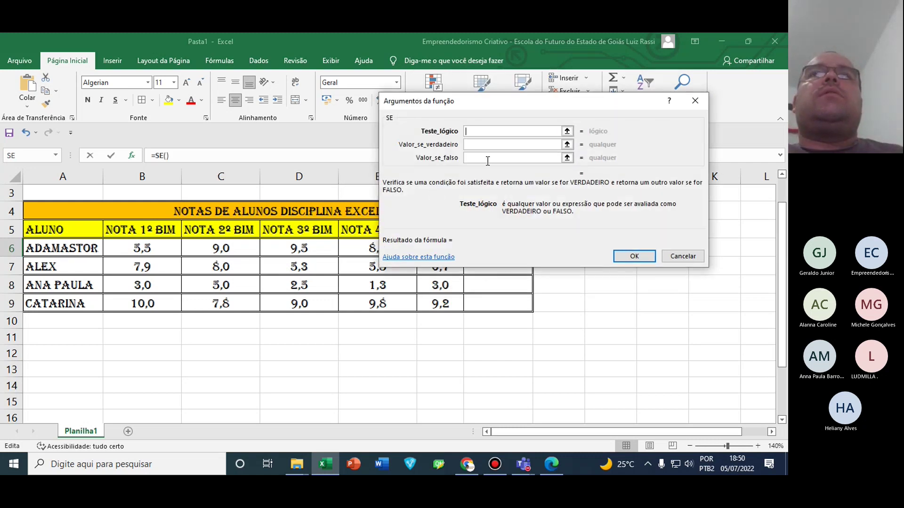
Set the SE function's Teste_lógico argument to F6>=7, referencing the first student's MÉDIA cell
left_click_drag(524, 103, 595, 89)
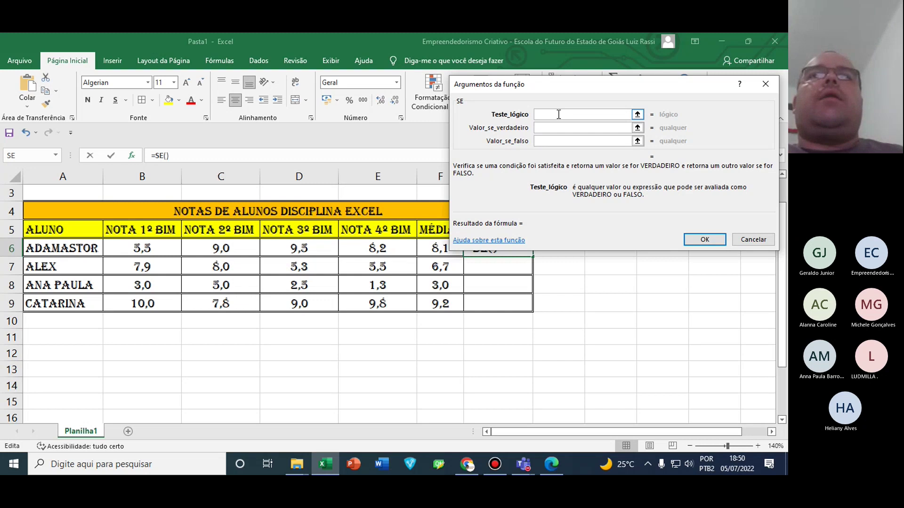
left_click(434, 248)
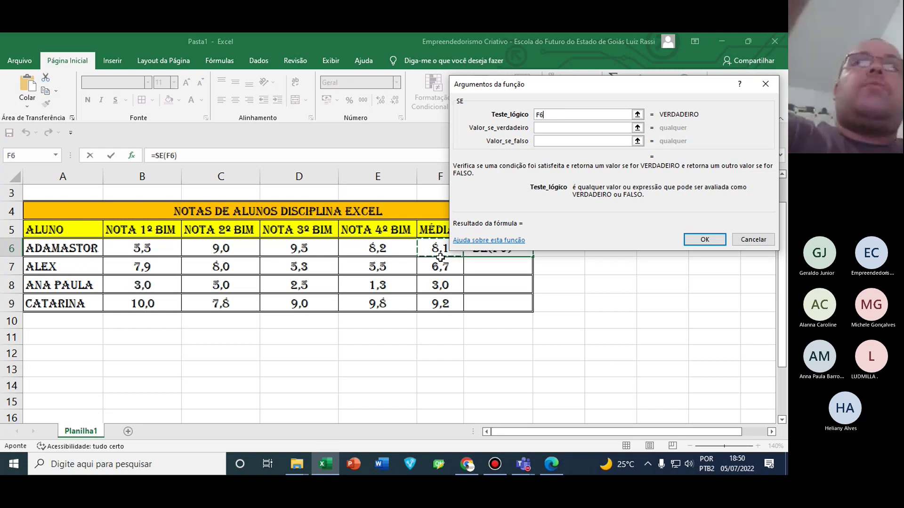
type(">=")
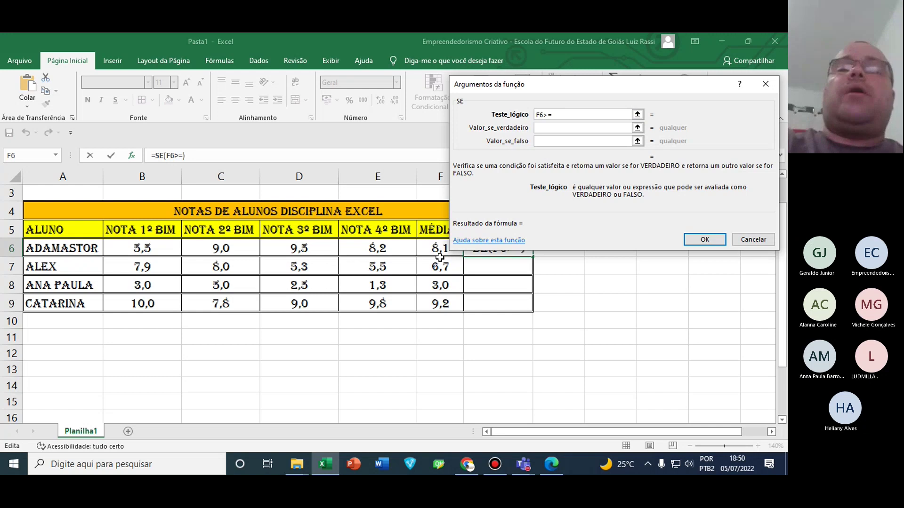
type("7")
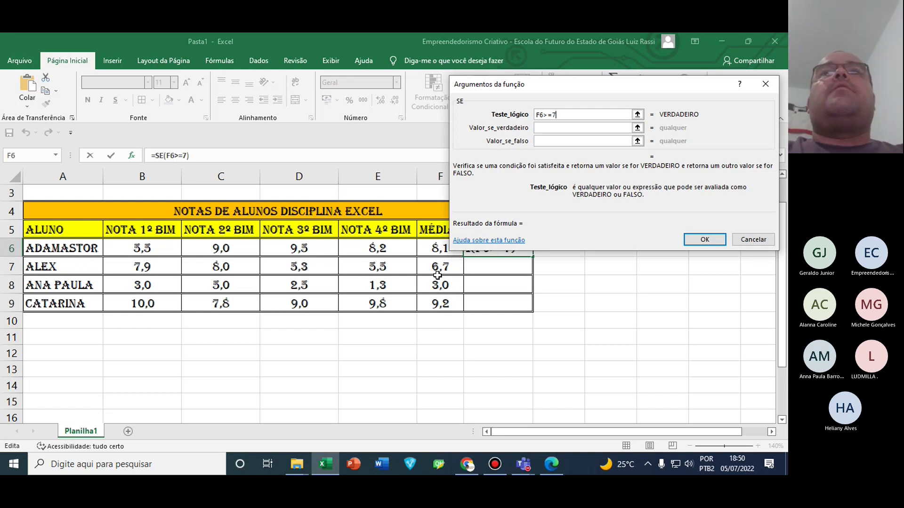
Set the SE function's Valor_se_verdadeiro to Aprovado and Valor_se_falso to Reprovado
left_click(556, 129)
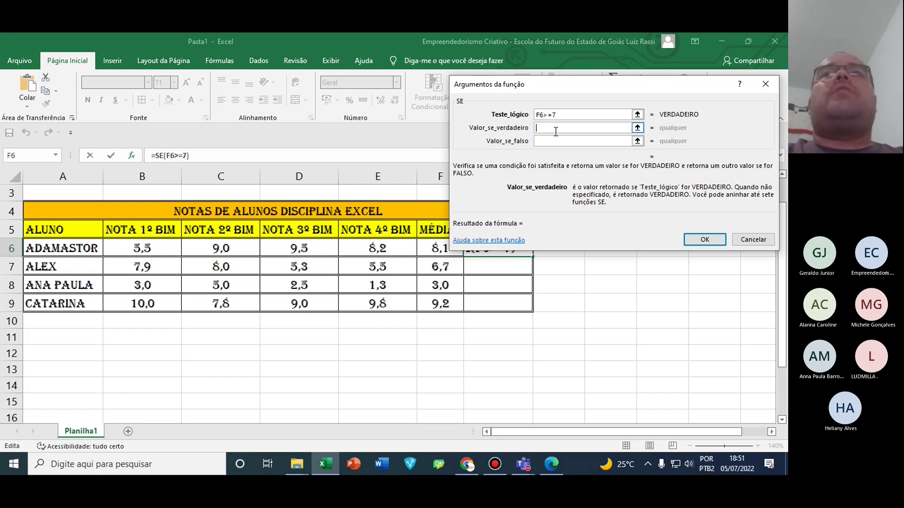
type("A")
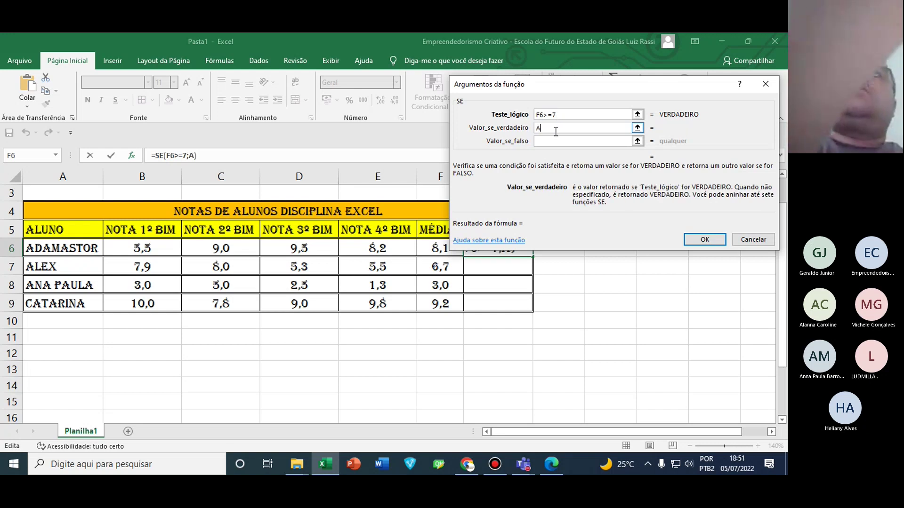
type("provado")
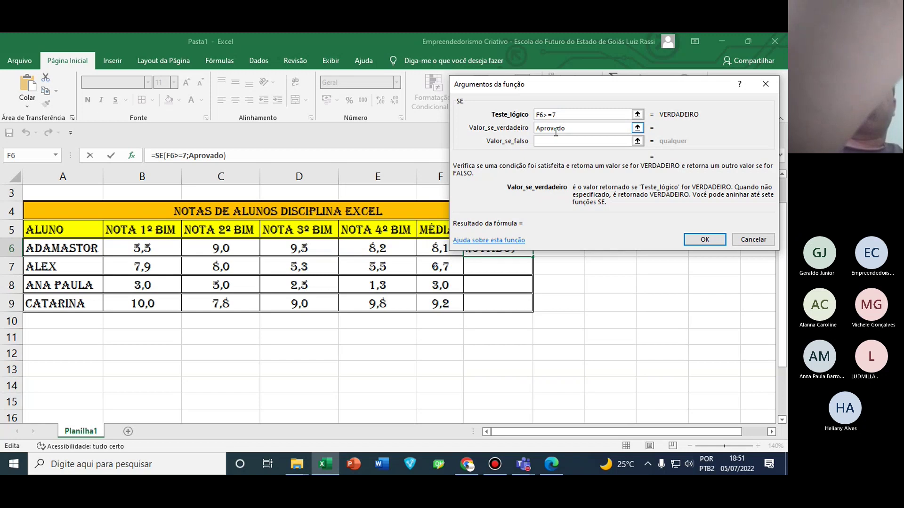
key("Tab")
type("Reprovado")
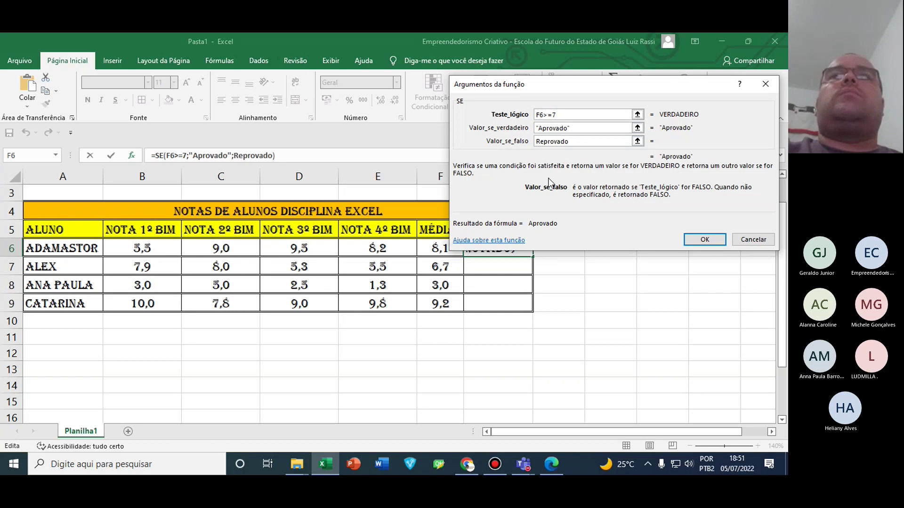
Review the SE arguments, then apply the function in G6 and copy the formula down to G9
left_click_drag(572, 116, 507, 116)
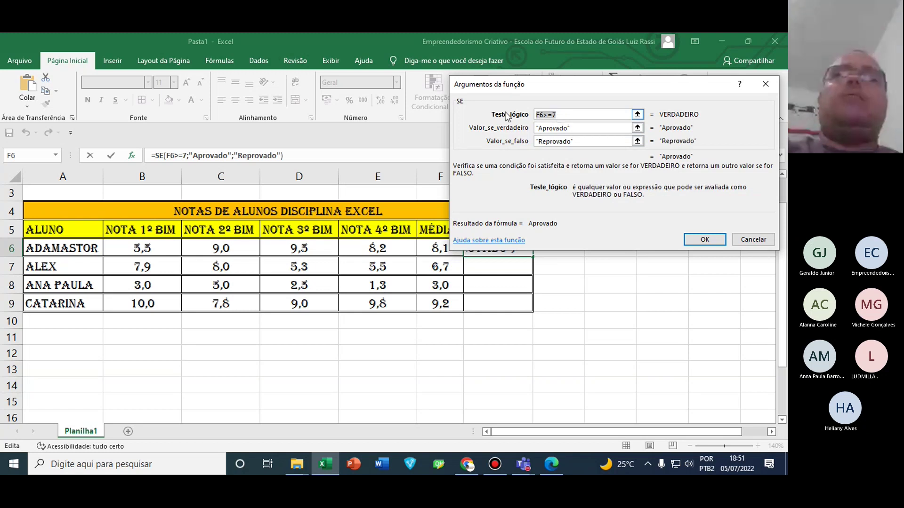
left_click(570, 131)
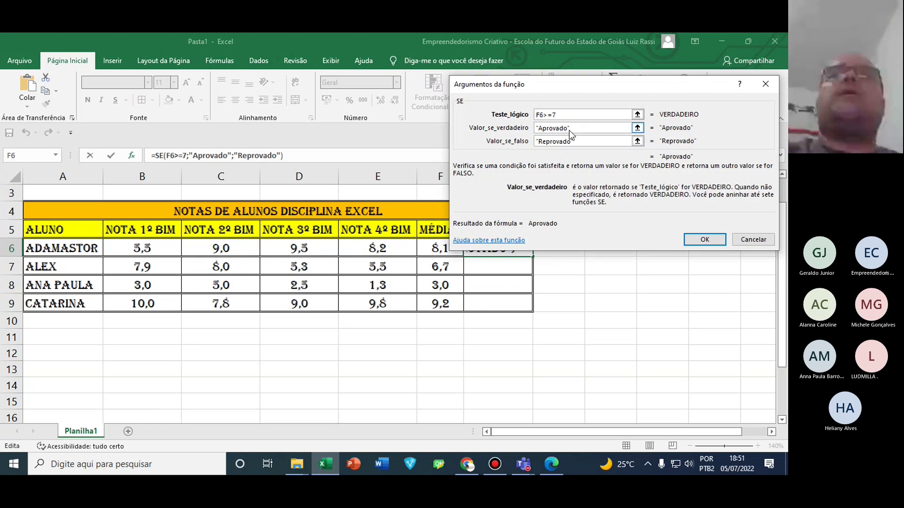
left_click_drag(571, 136, 502, 136)
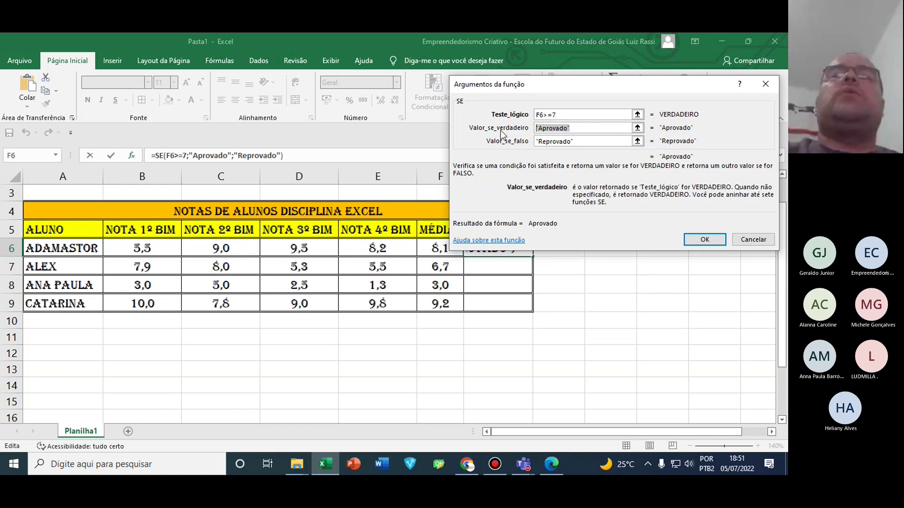
left_click(575, 142)
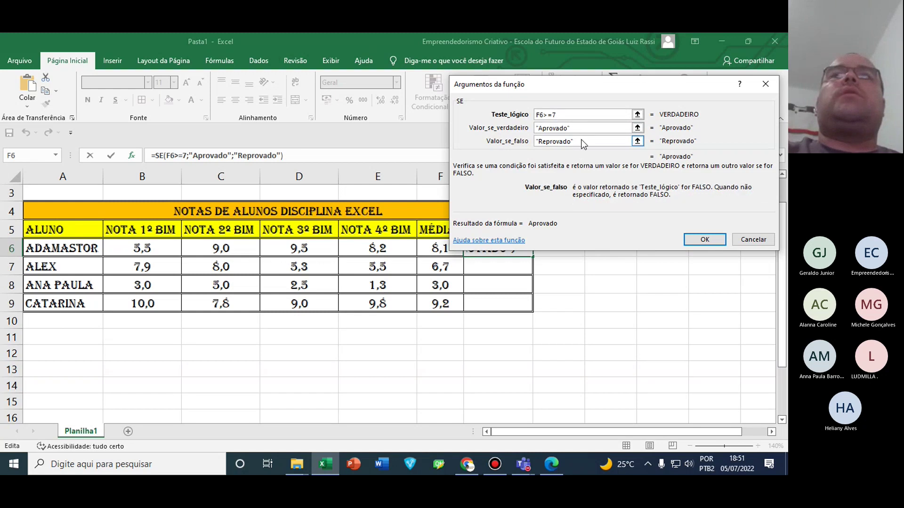
left_click_drag(575, 142, 513, 139)
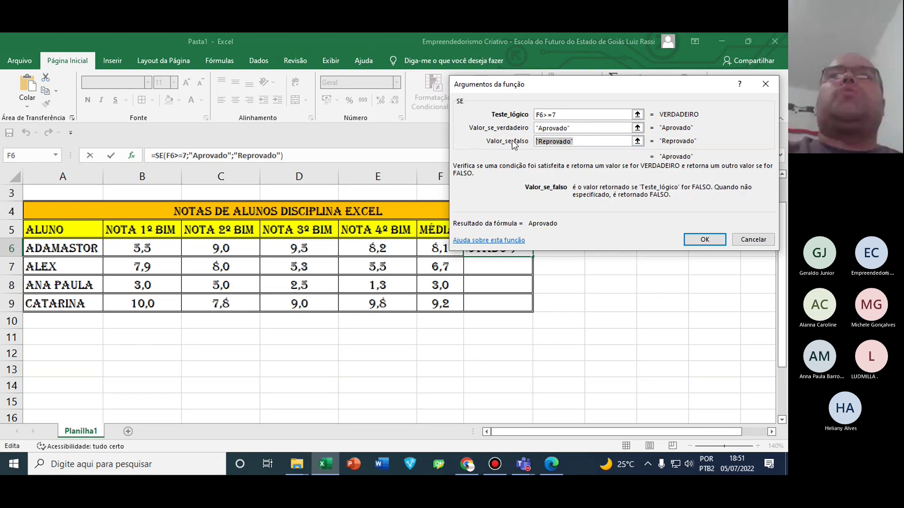
left_click(704, 239)
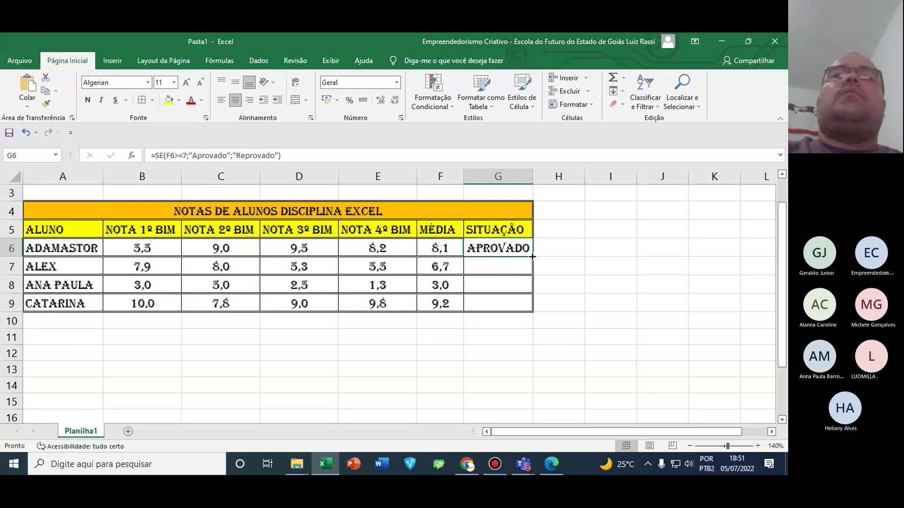
left_click_drag(533, 257, 531, 311)
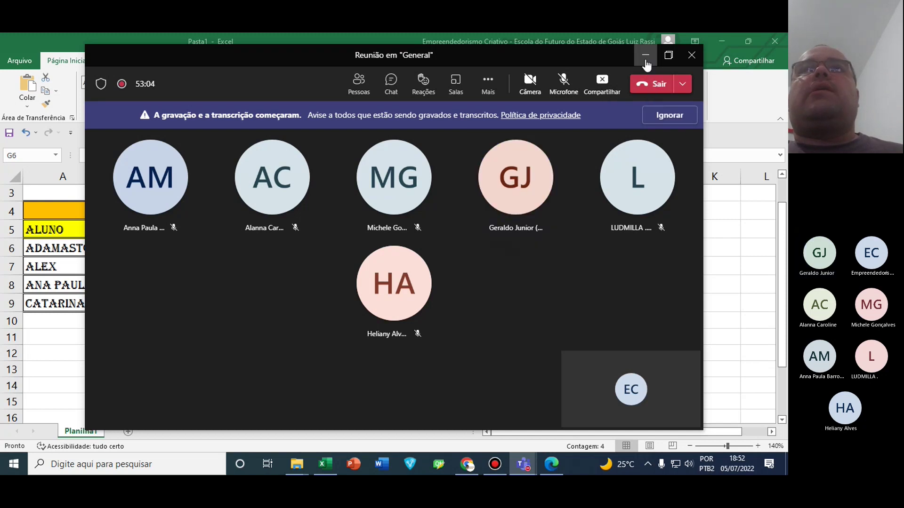
left_click(646, 55)
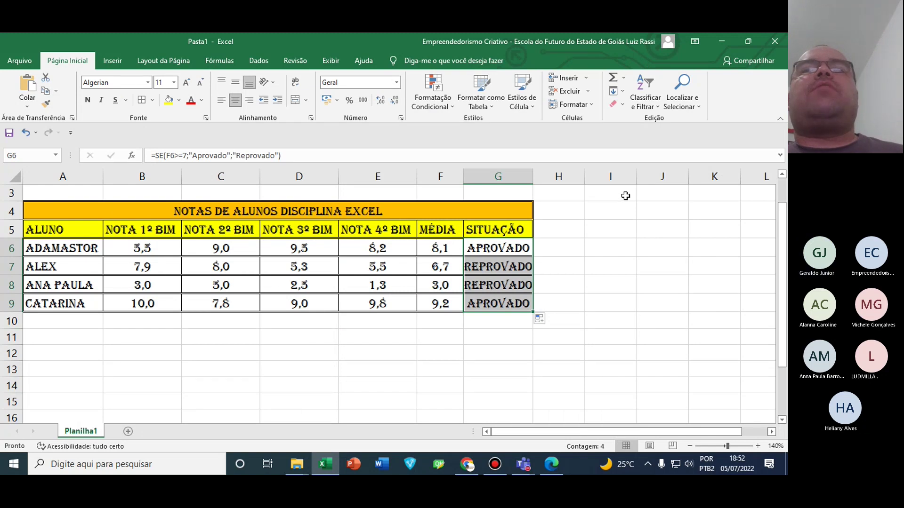
left_click(767, 391)
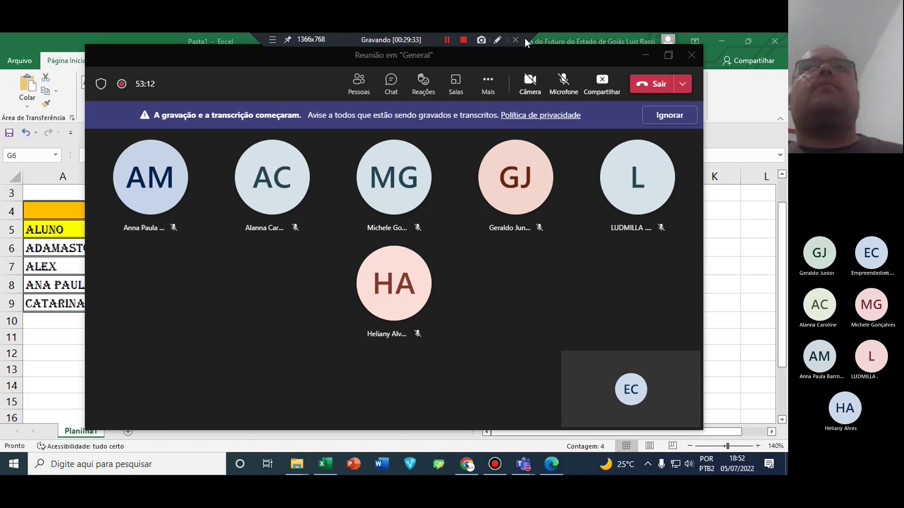
mouse_move(541, 234)
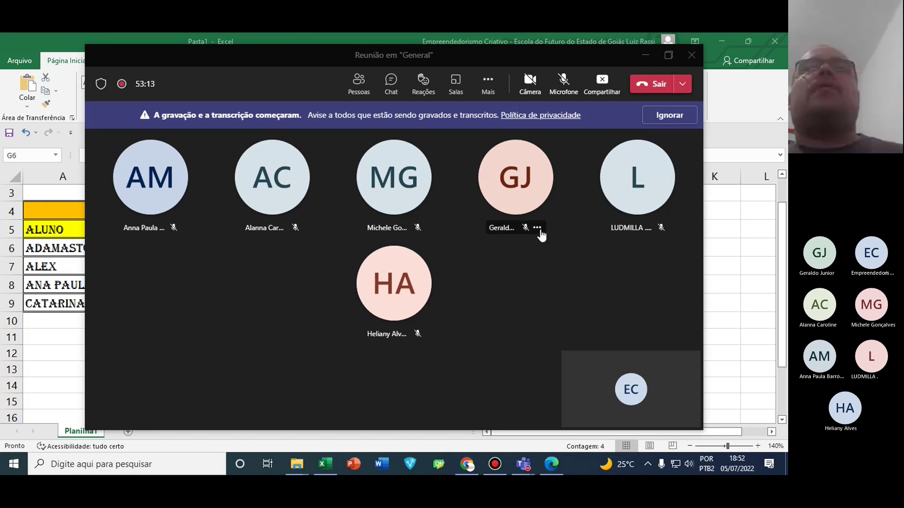
left_click(646, 55)
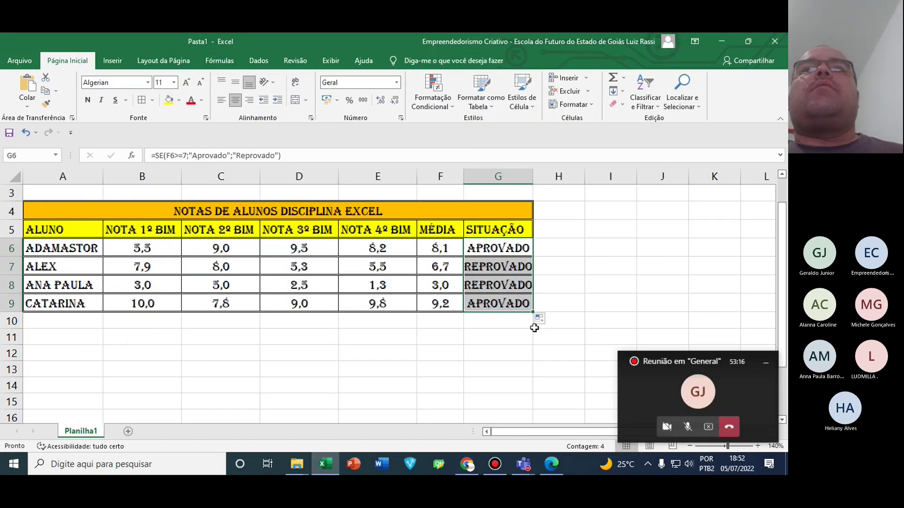
Examine the SE function's Valor_se_verdadeiro and Valor_se_falso arguments from empty cell G14, then cancel the insertion
left_click(520, 390)
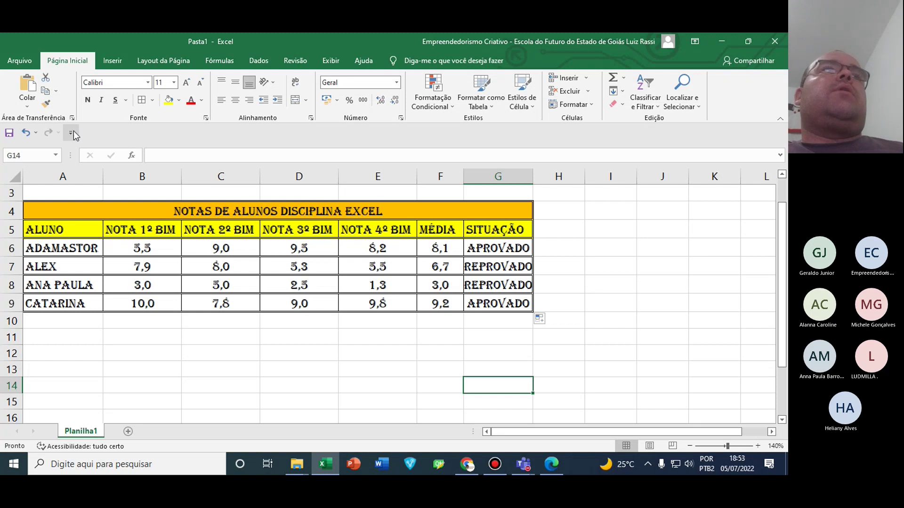
left_click(131, 155)
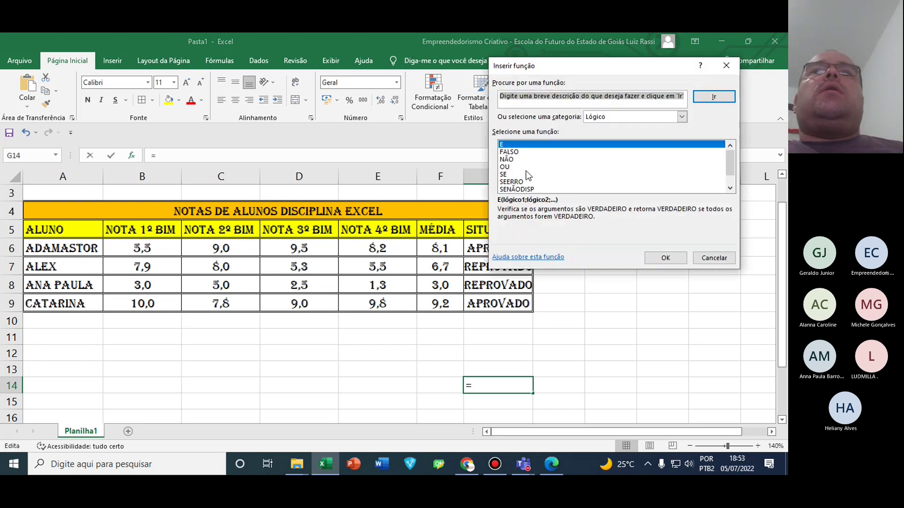
double_click(503, 176)
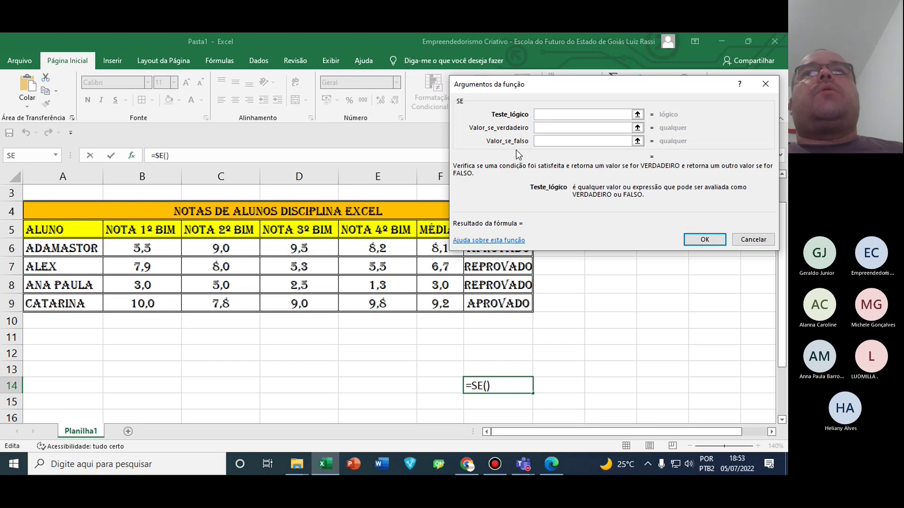
key("Tab")
key("Tab")
left_click(542, 131)
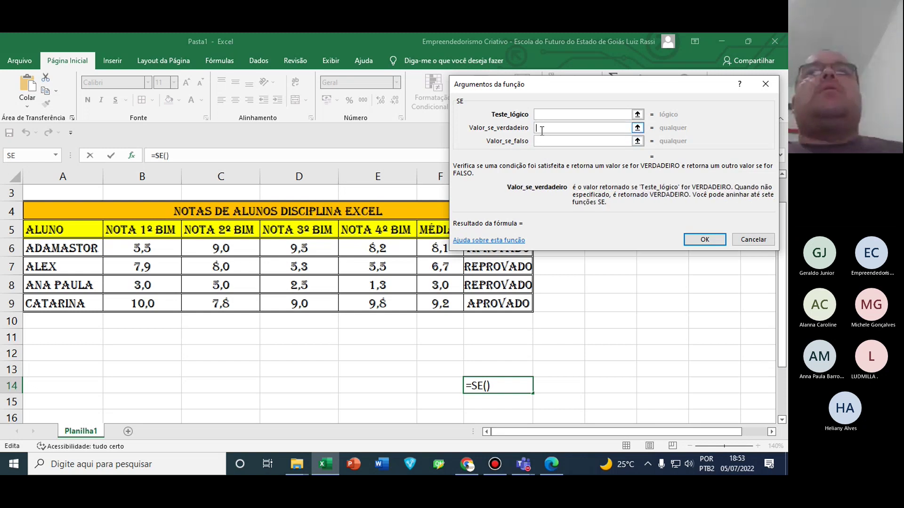
left_click(542, 141)
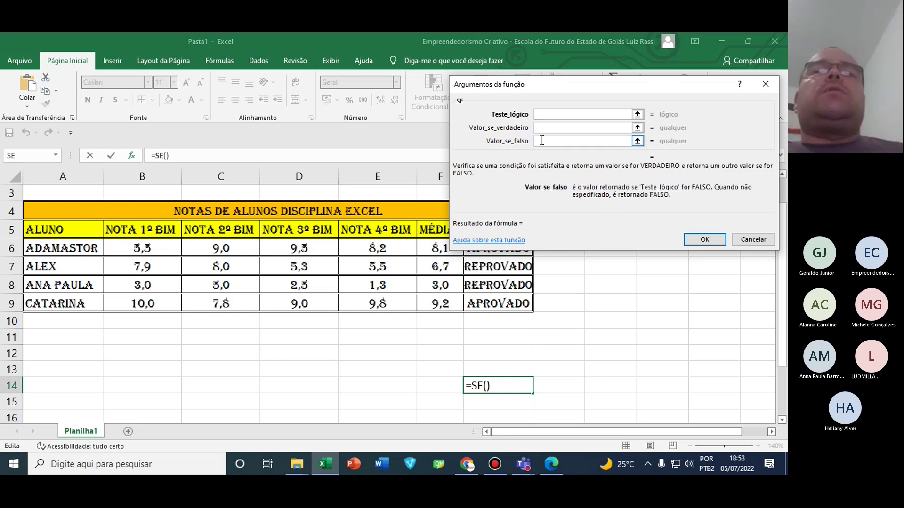
left_click(753, 240)
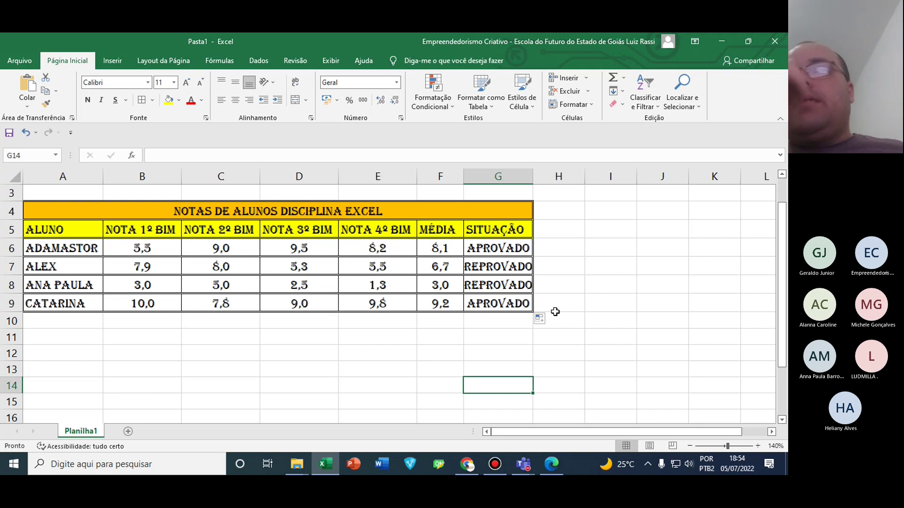
Change the logical test of the SE formula in G6 to F6>7, referencing the MÉDIA cell, and commit it
left_click(487, 251)
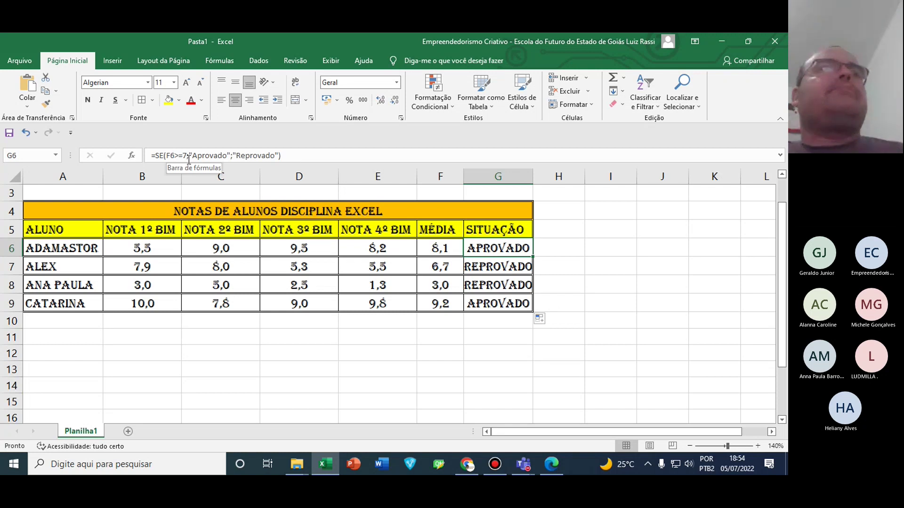
left_click(275, 156)
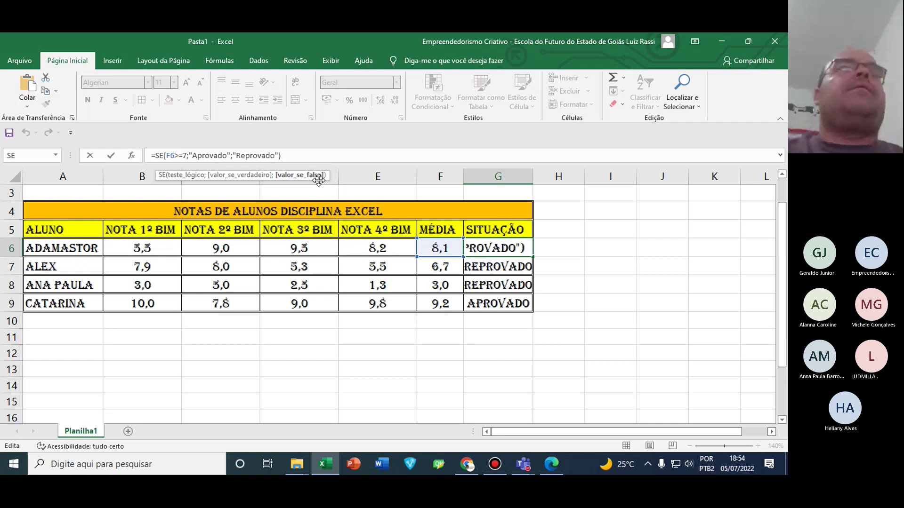
key("Left")
key("Left")
key("Left")
key("Left")
key("Left")
key("Left")
key("Left")
key("Left")
key("Left")
key("Left")
key("Left")
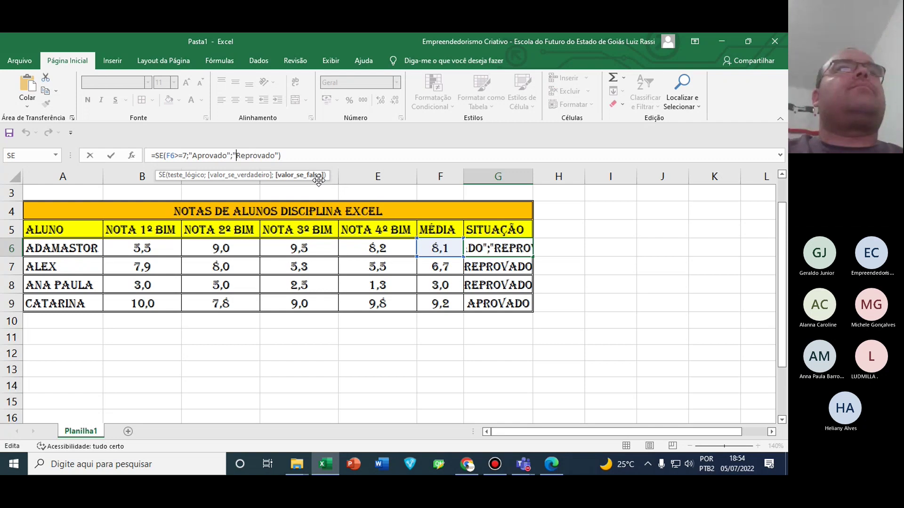
key("Right")
key("Right")
key("Left")
key("Left")
key("Left")
key("Left")
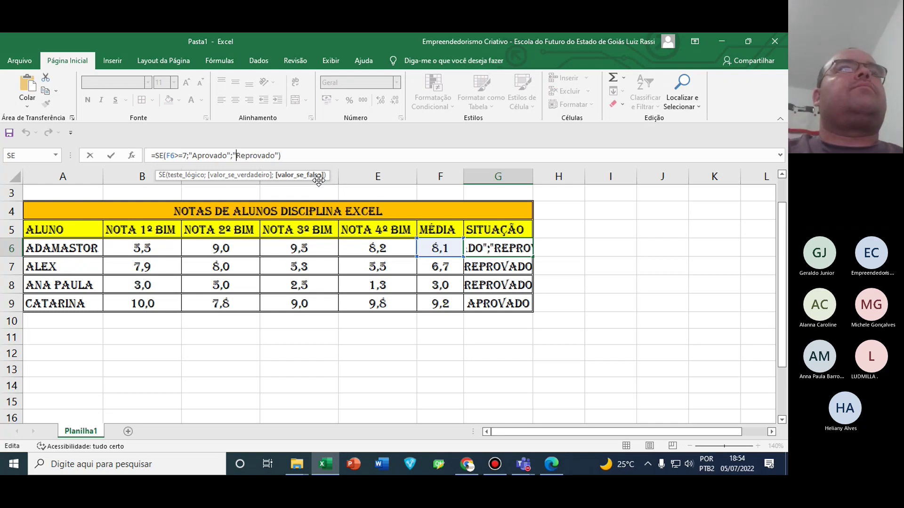
key("Left")
key("Left")
key("Left")
key("Left")
key("Left")
key("Left")
key("Left")
key("Left")
key("Left")
key("Left")
key("Left")
key("Left")
key("Left")
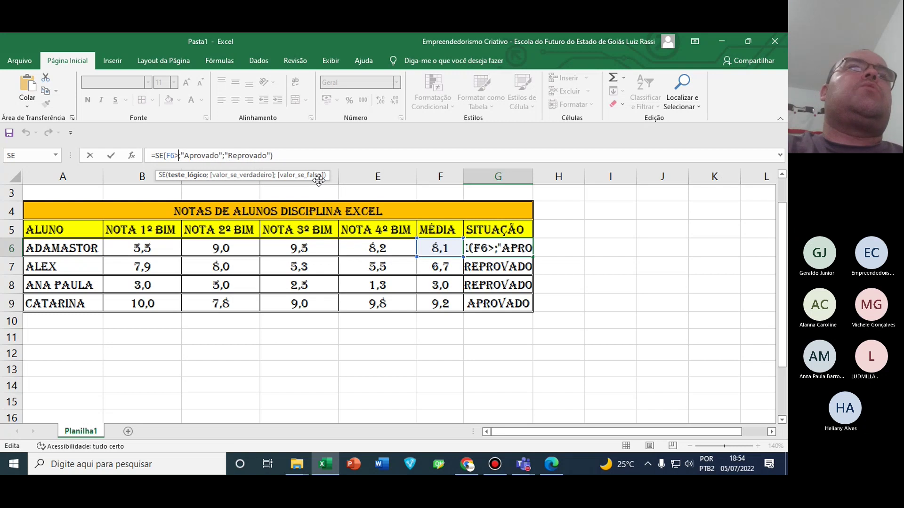
key("BackSpace")
key("BackSpace")
key("BackSpace")
key("BackSpace")
key("BackSpace")
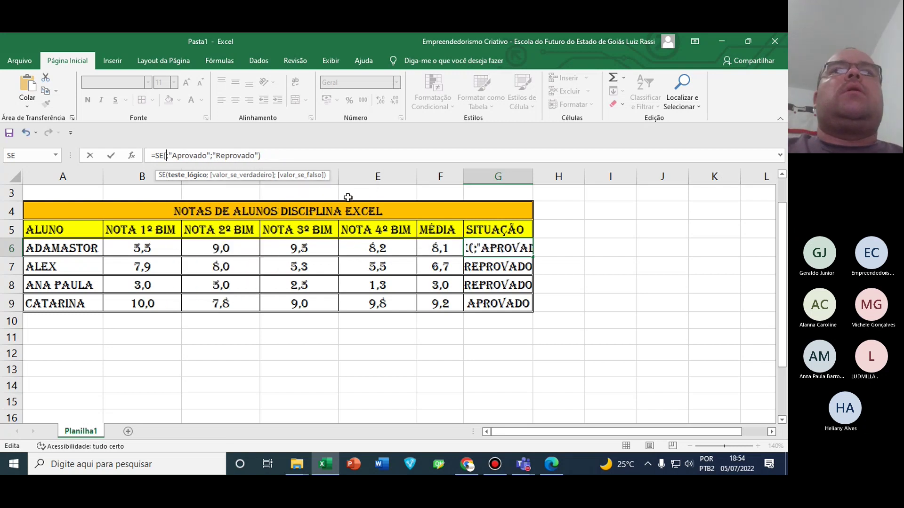
left_click(427, 250)
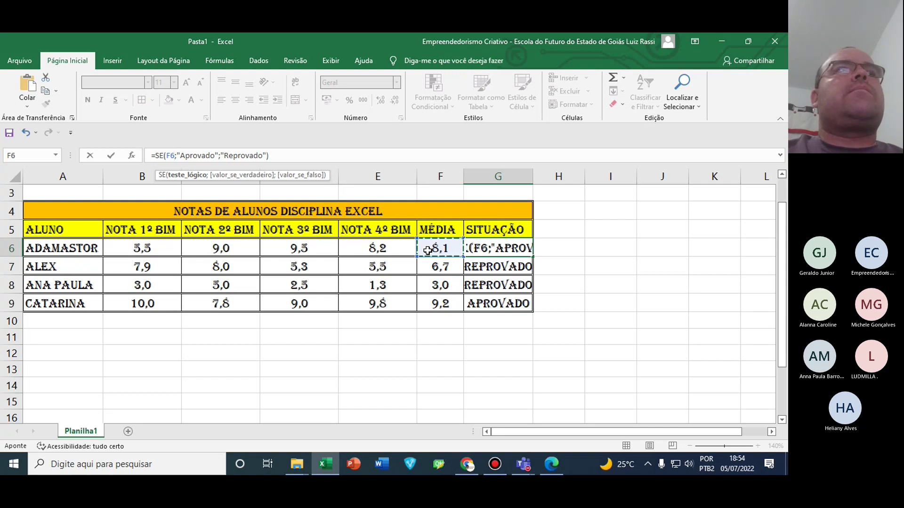
type(">")
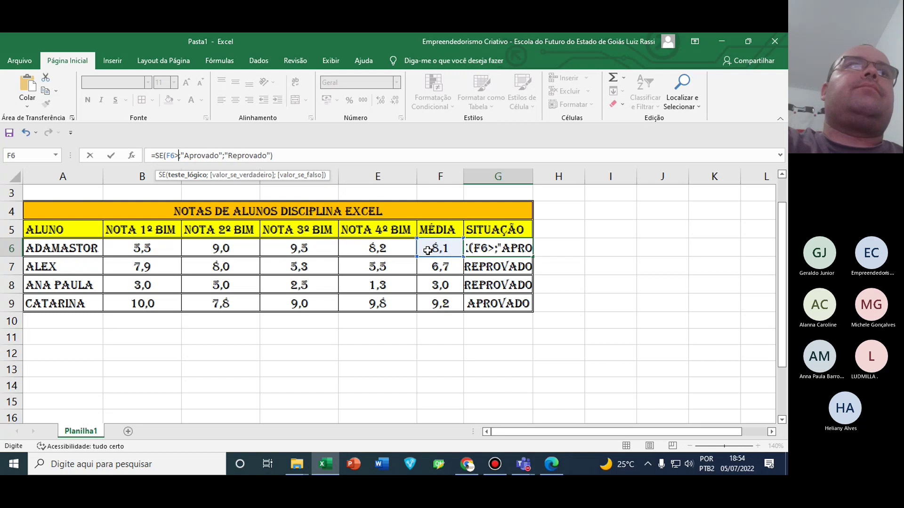
type("7")
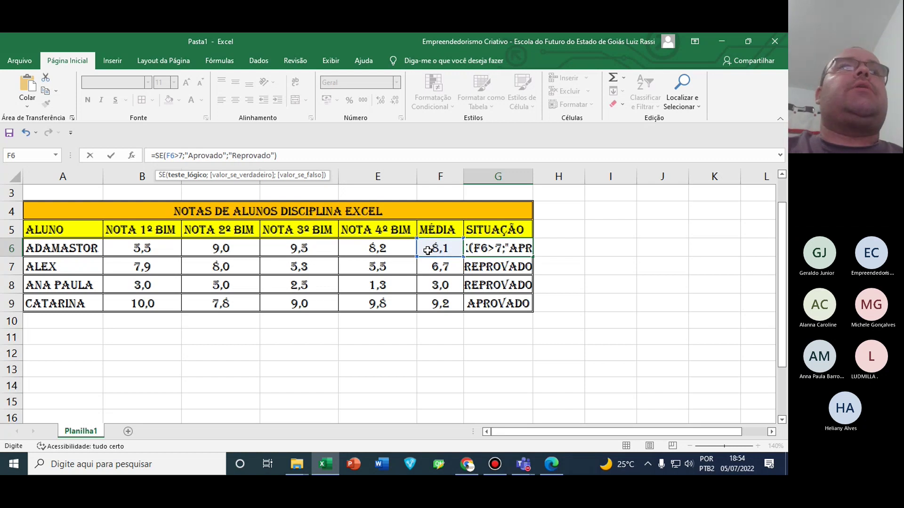
key("Right")
key("Right")
key("Right")
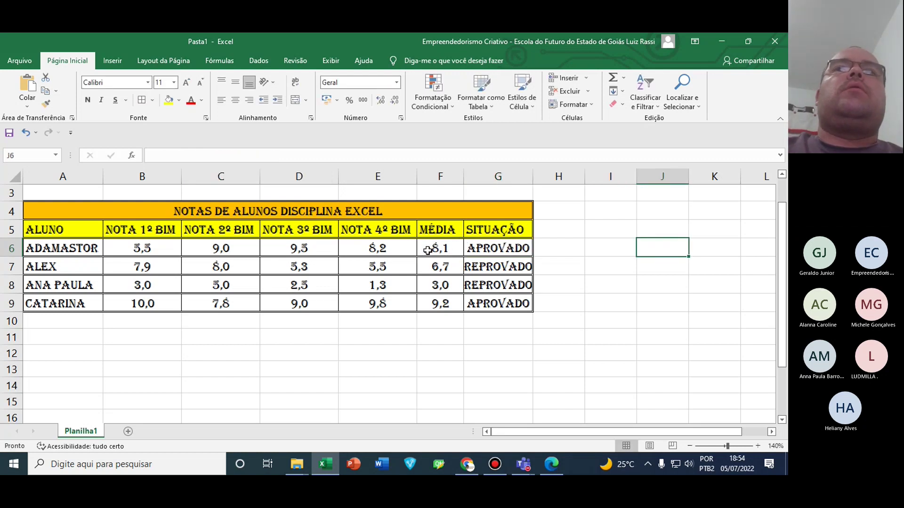
Replace the "Reprovado" false value in G6's formula with a nested SE function
left_click(504, 253)
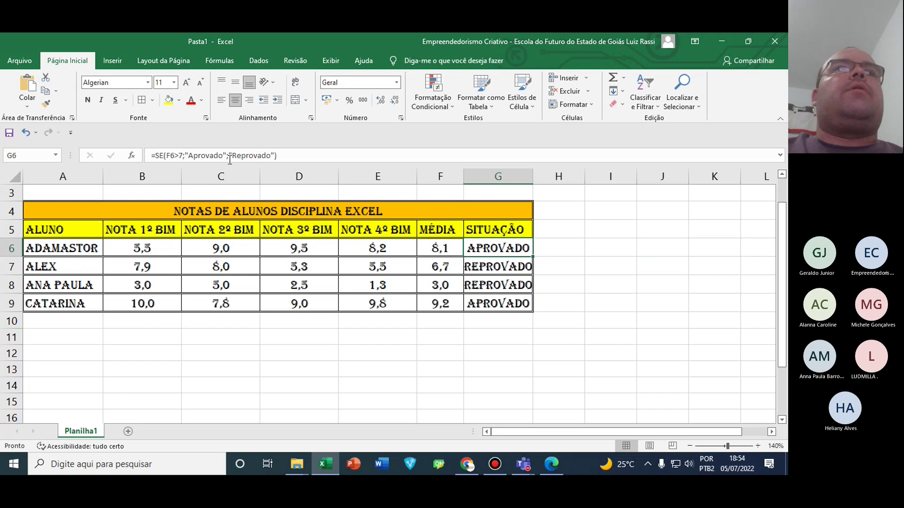
left_click(272, 156)
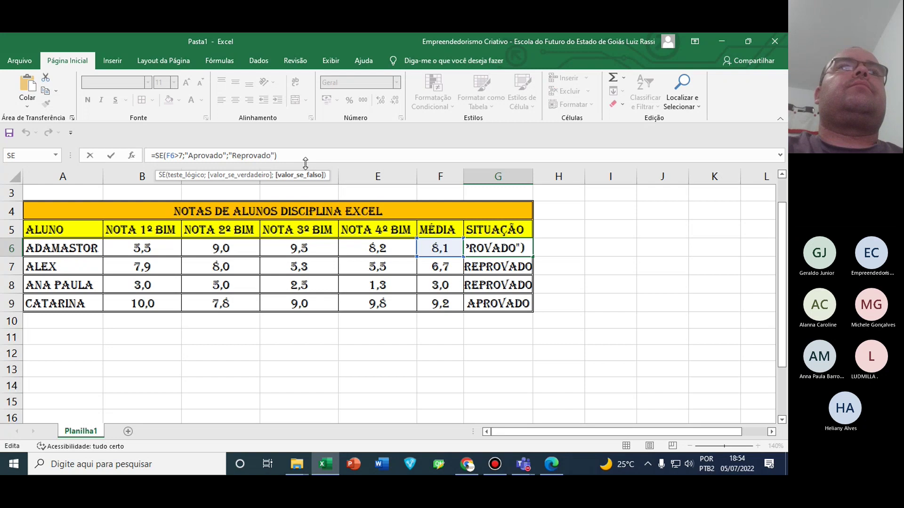
key("BackSpace")
key("BackSpace")
key("BackSpace")
key("BackSpace")
key("BackSpace")
key("BackSpace")
key("BackSpace")
key("BackSpace")
key("BackSpace")
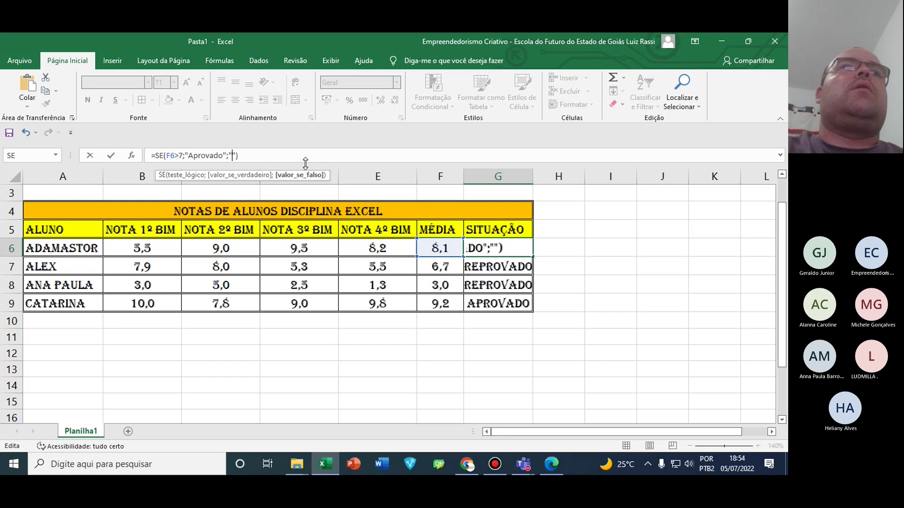
key("BackSpace")
key("Delete")
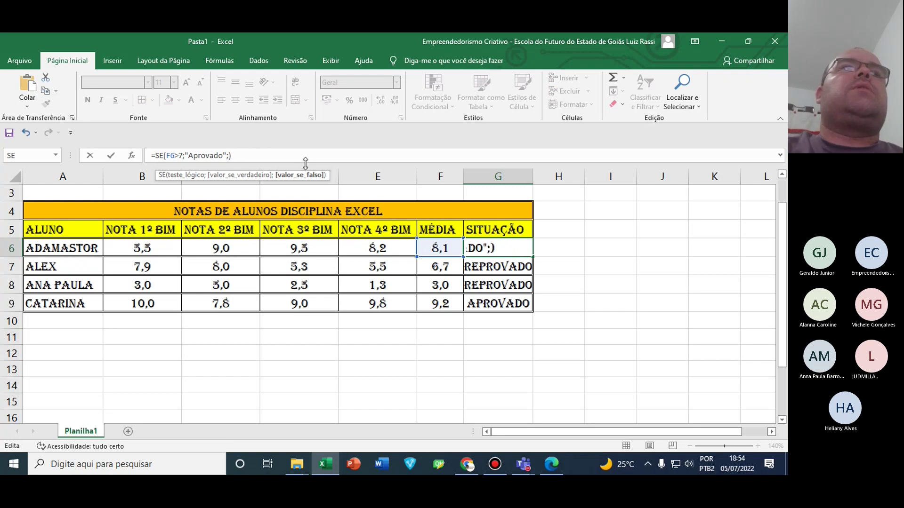
type("dr")
key("BackSpace")
key("BackSpace")
type("se")
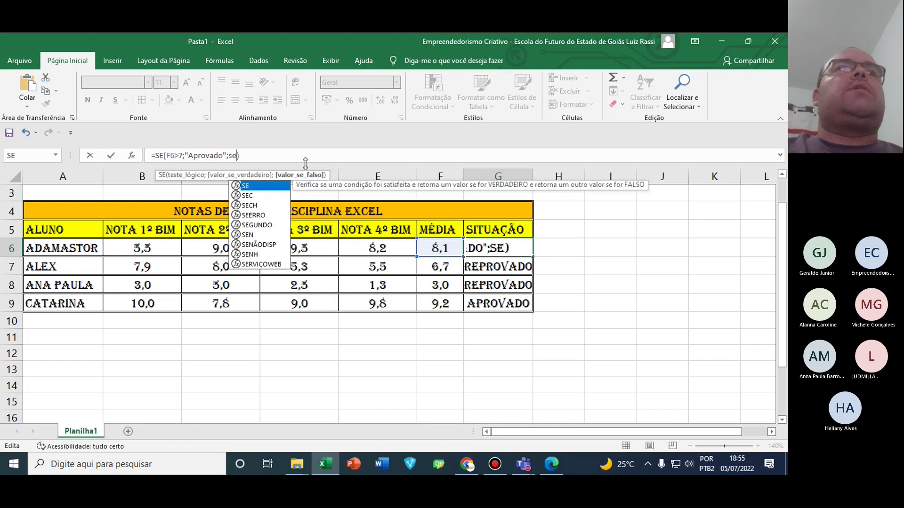
double_click(252, 188)
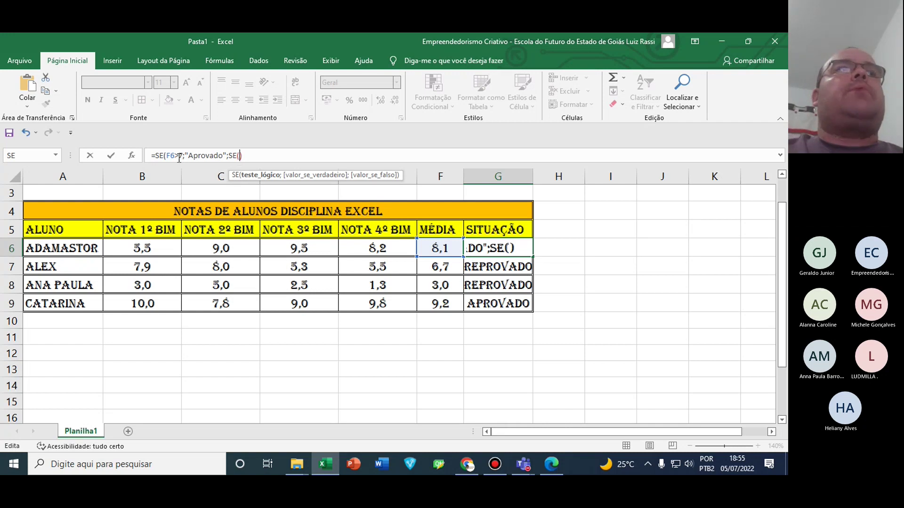
Set the nested SE's logical test to F6<5 and its true value to "Reprovado"
left_click_drag(170, 158, 228, 158)
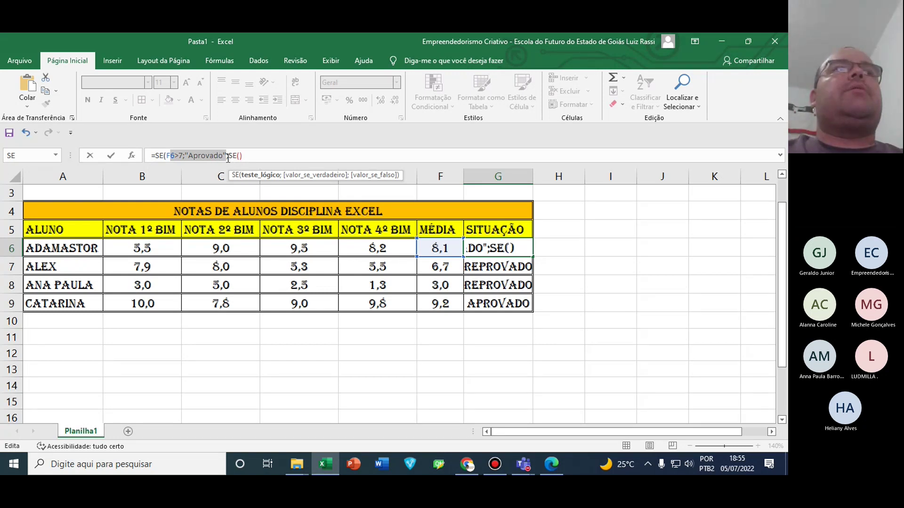
left_click(240, 156)
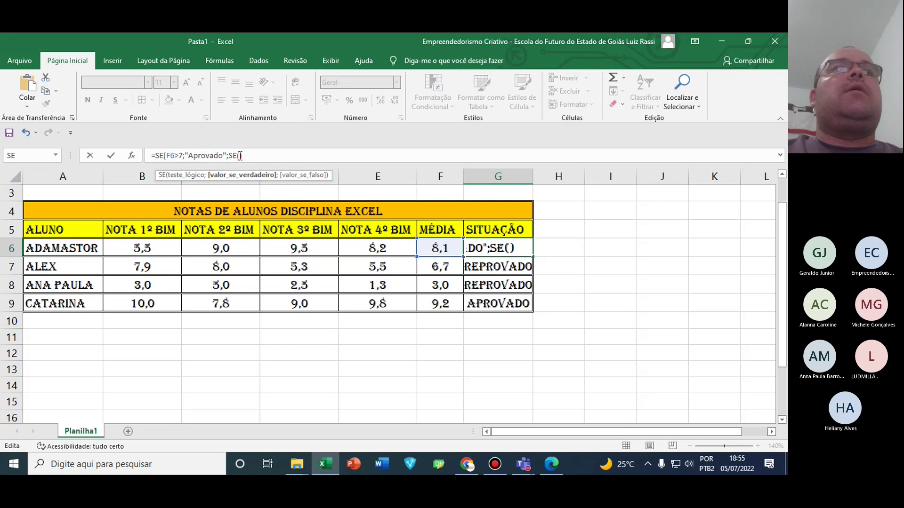
left_click(441, 250)
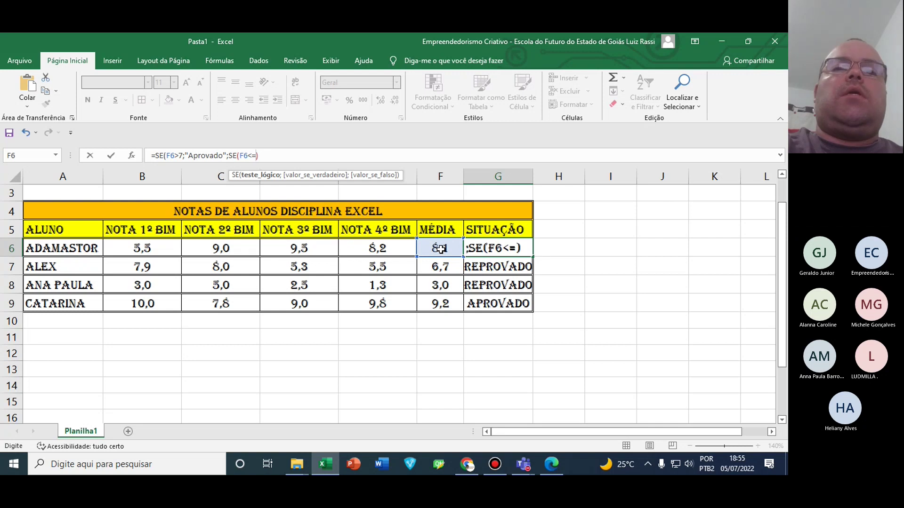
type("5;")
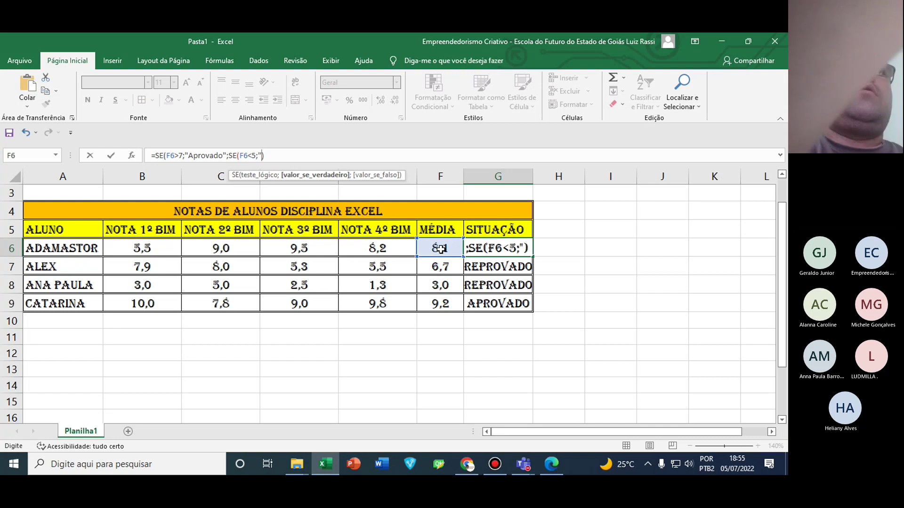
type("\"RE")
key("BackSpace")
type("ep")
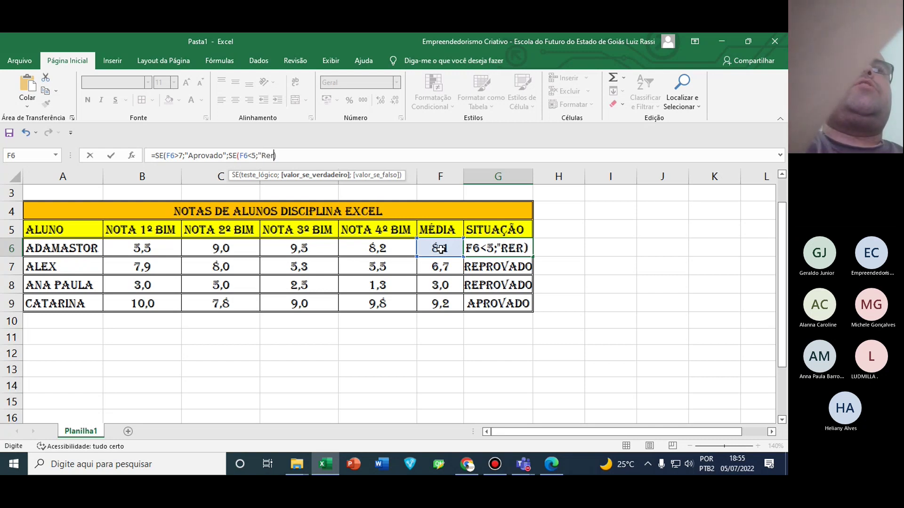
type("rovado\"")
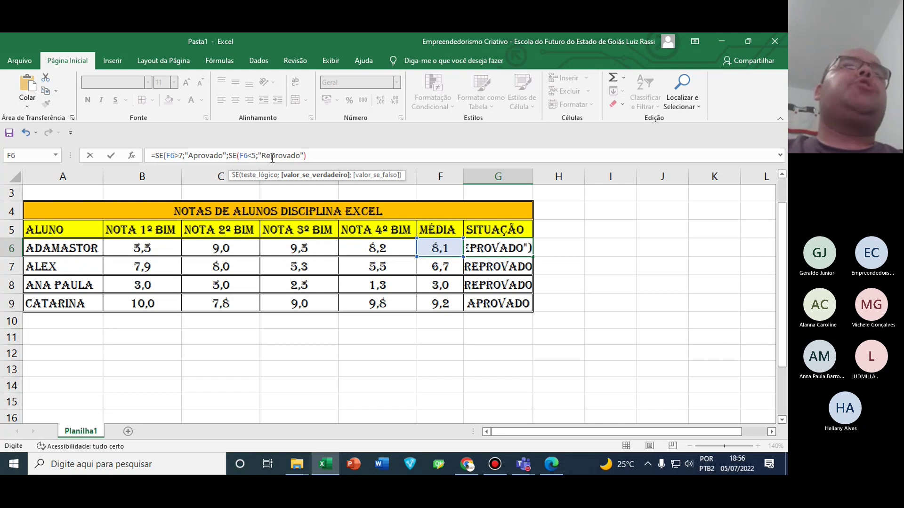
Set the nested SE's false value in G6 to "Recuperação" and commit the formula, accepting the suggested closing-parenthesis correction
type(";")
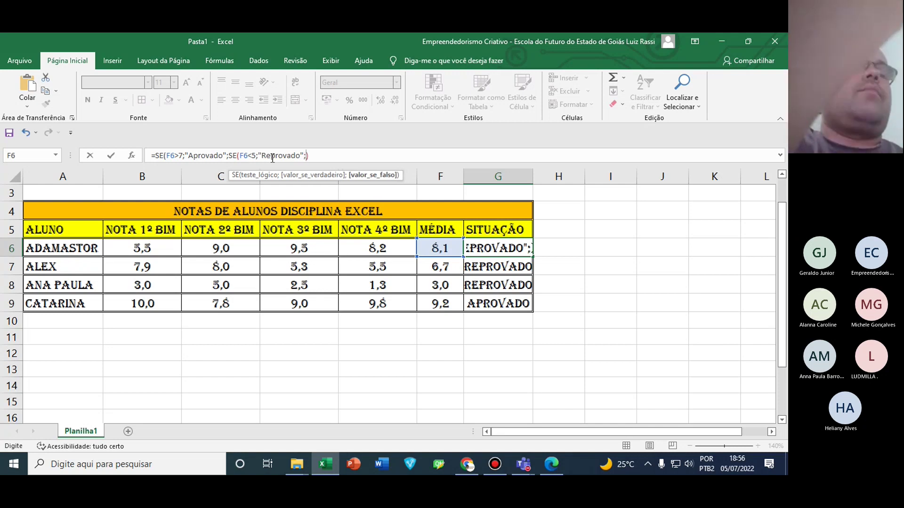
type("\"")
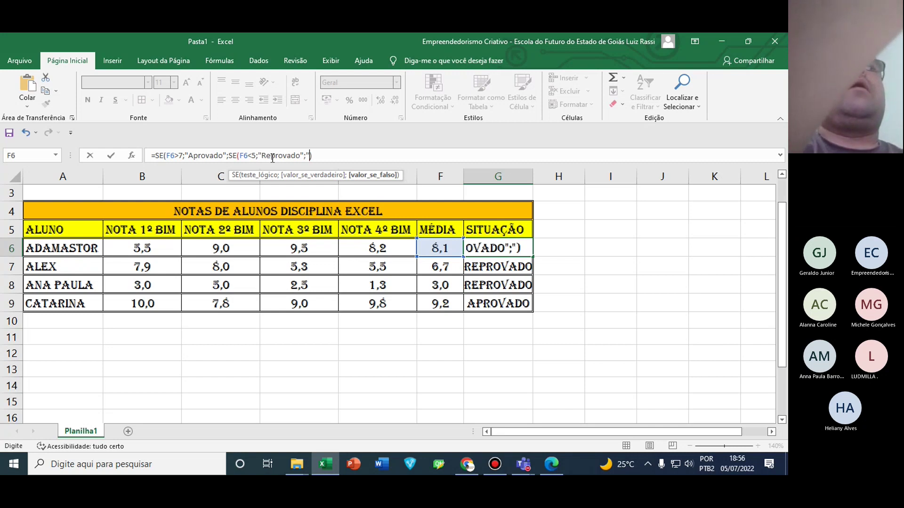
type("Recuperação")
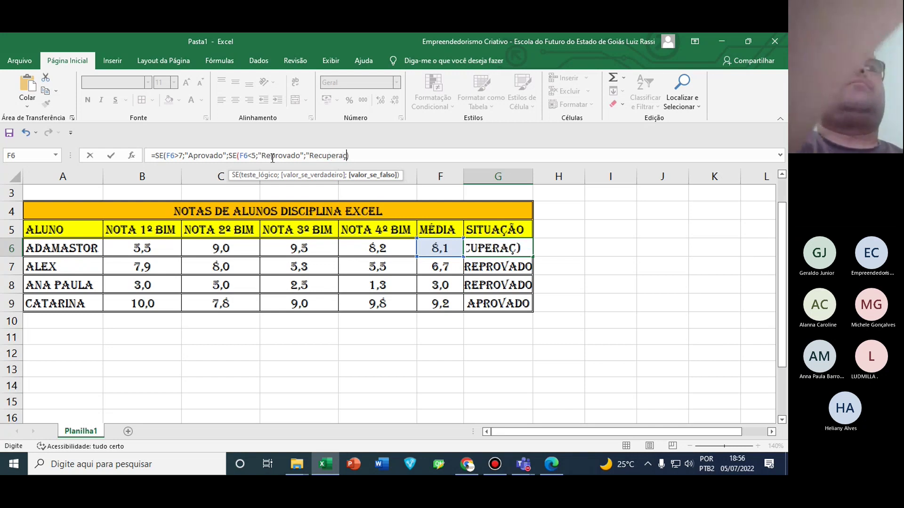
type("\"")
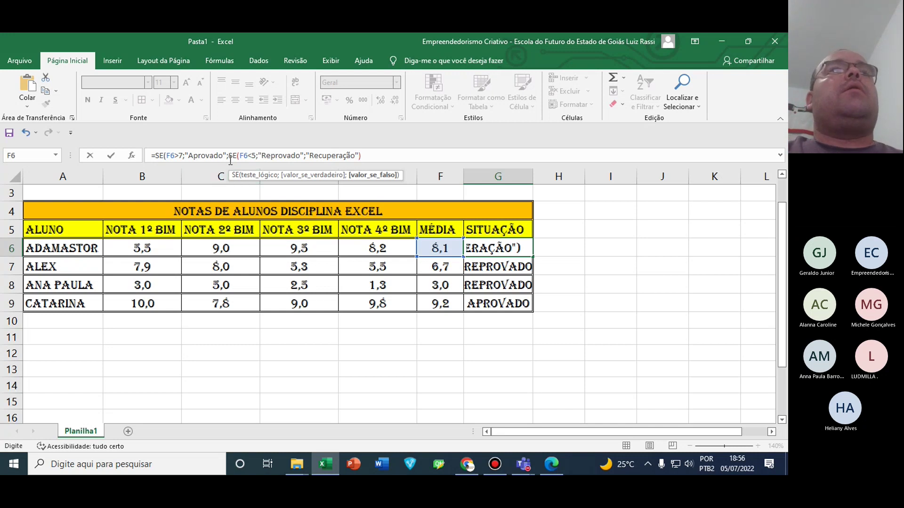
left_click_drag(227, 156, 166, 155)
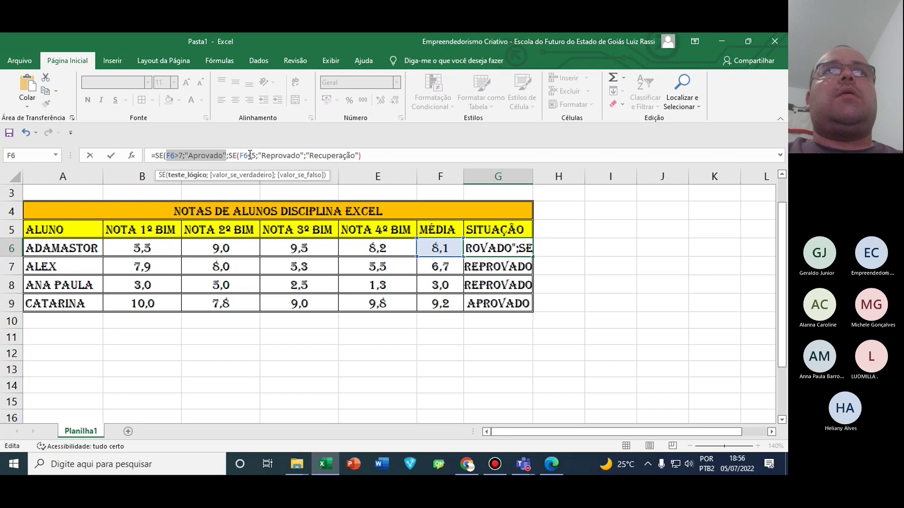
left_click_drag(263, 156, 301, 159)
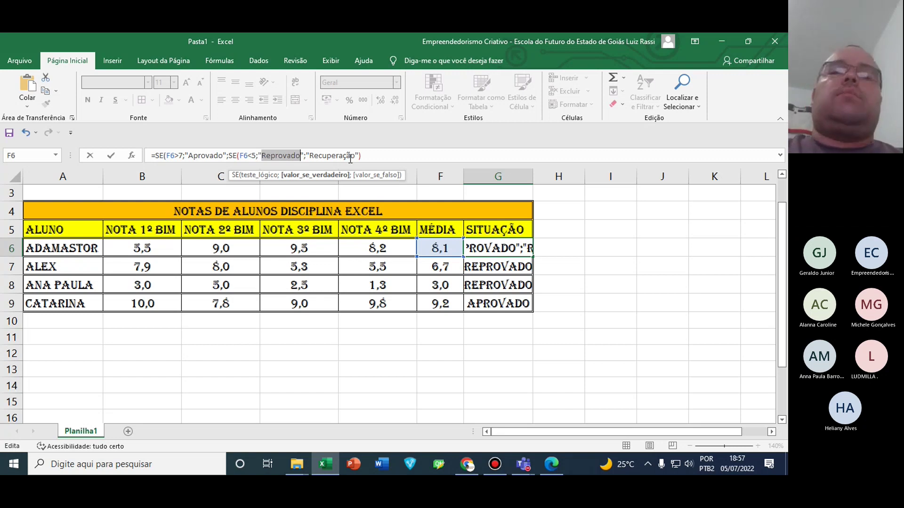
key("Return")
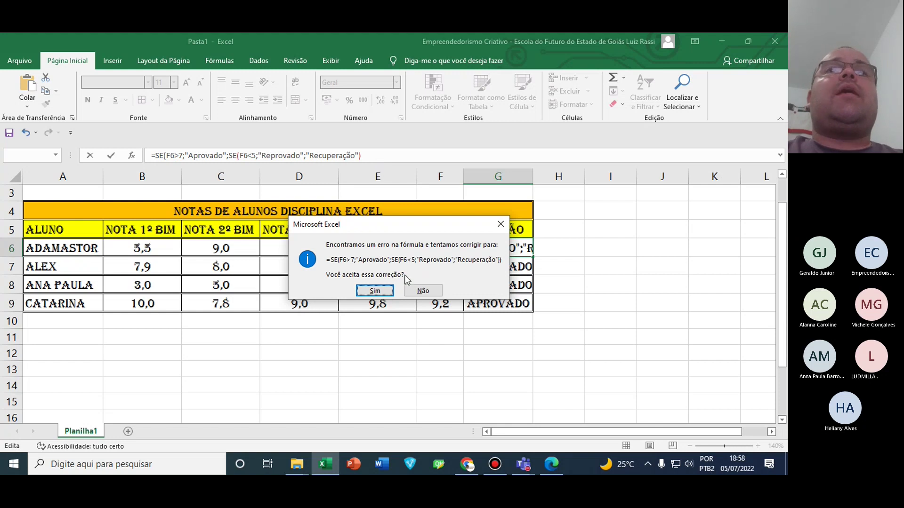
left_click(375, 290)
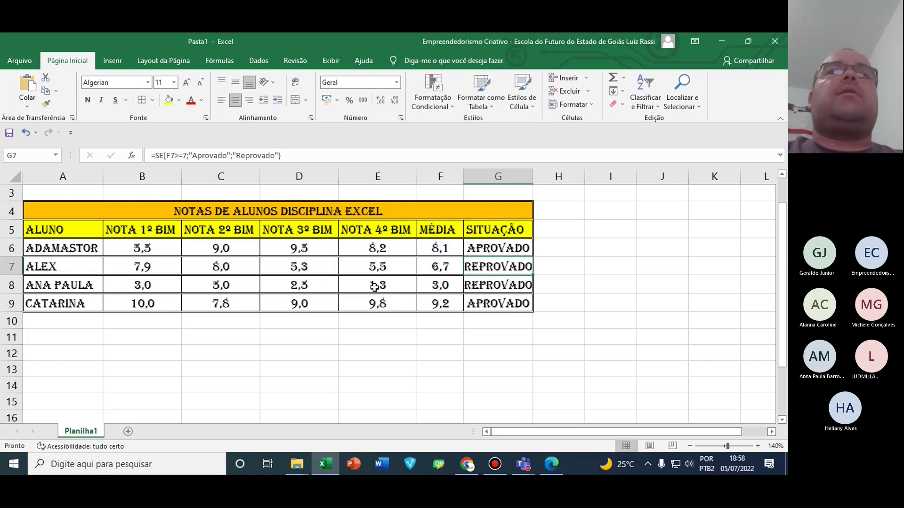
Copy the nested SE formula from G6 down to G9 and autofit the width of the SITUAÇÃO column
left_click(482, 247)
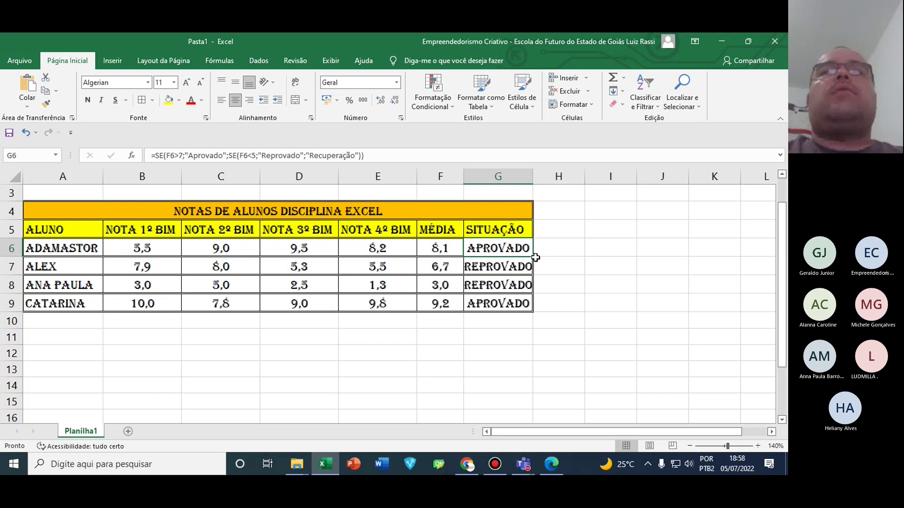
left_click_drag(535, 258, 523, 306)
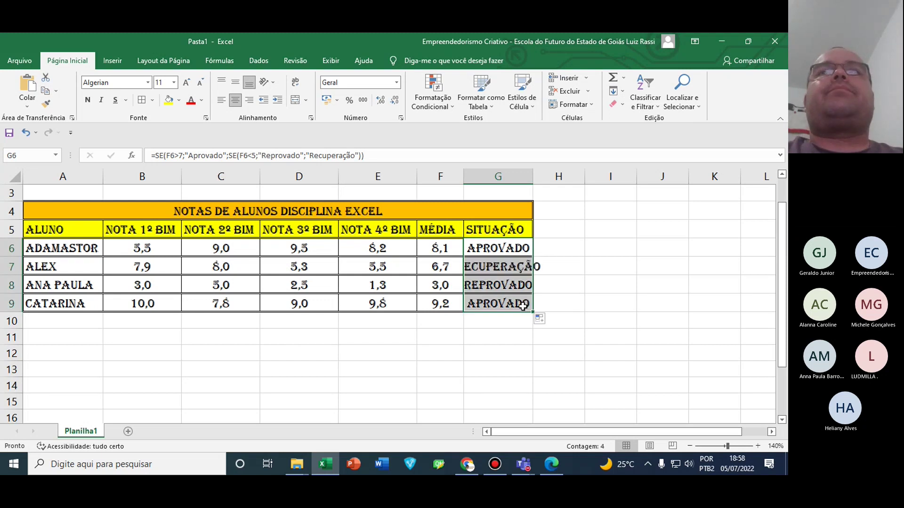
double_click(533, 177)
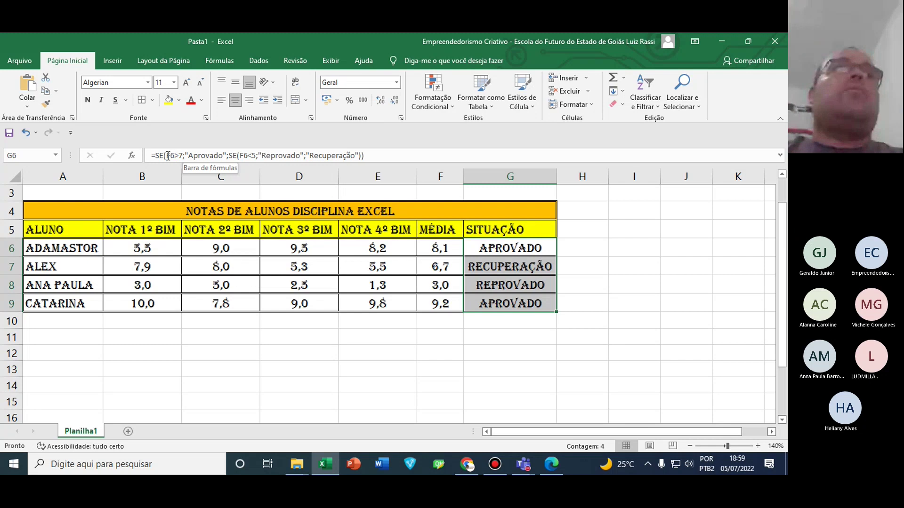
Review the F6>7 logical test in G6 and the copied SE formulas in G7 and G8
left_click_drag(166, 156, 178, 156)
left_click(183, 157)
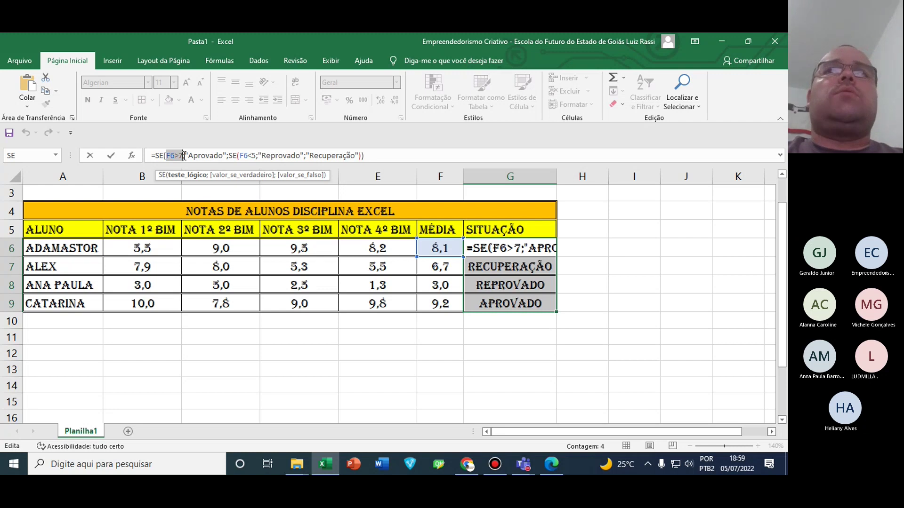
key("Return")
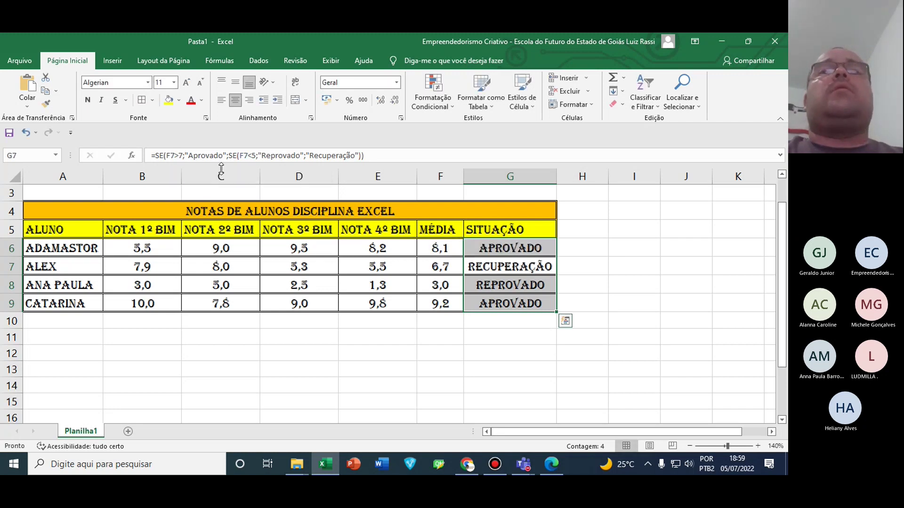
left_click(530, 266)
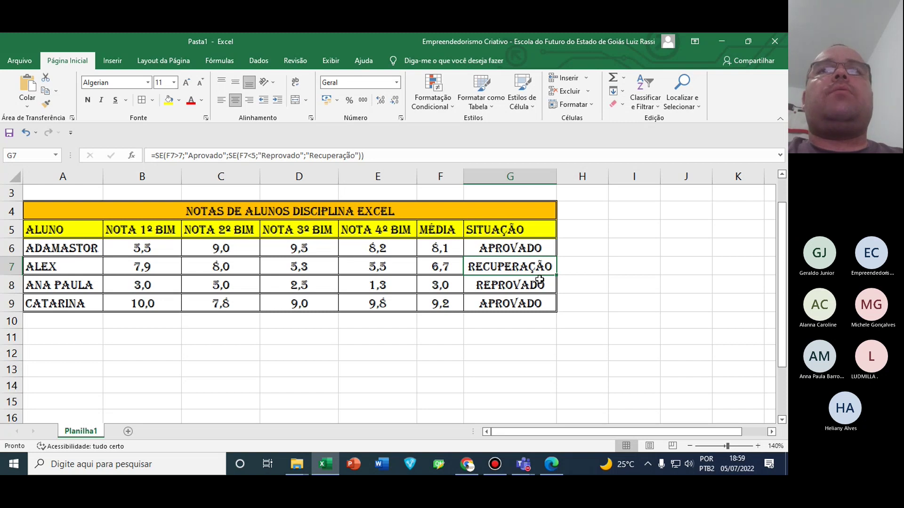
left_click(505, 288)
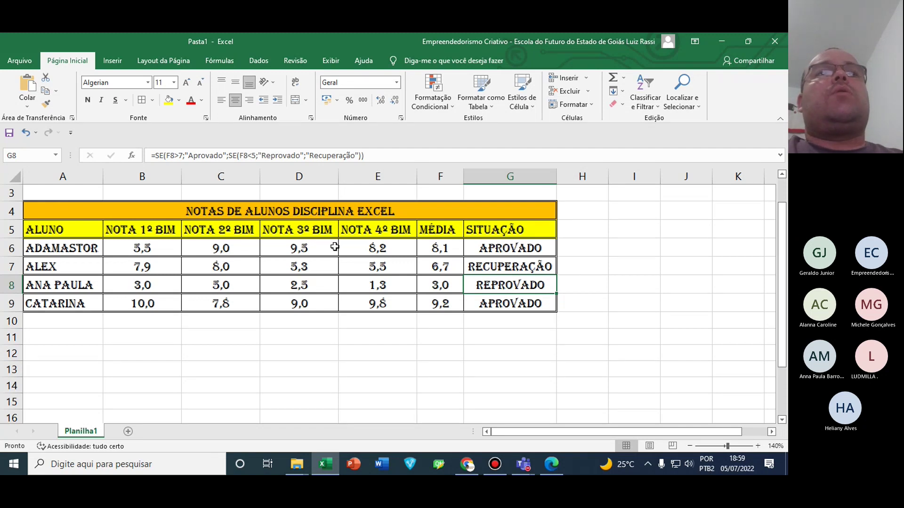
Test the SITUAÇÃO formula in row 6 with grades of 0 in B6 and C6, and undo both grade changes
left_click(148, 252)
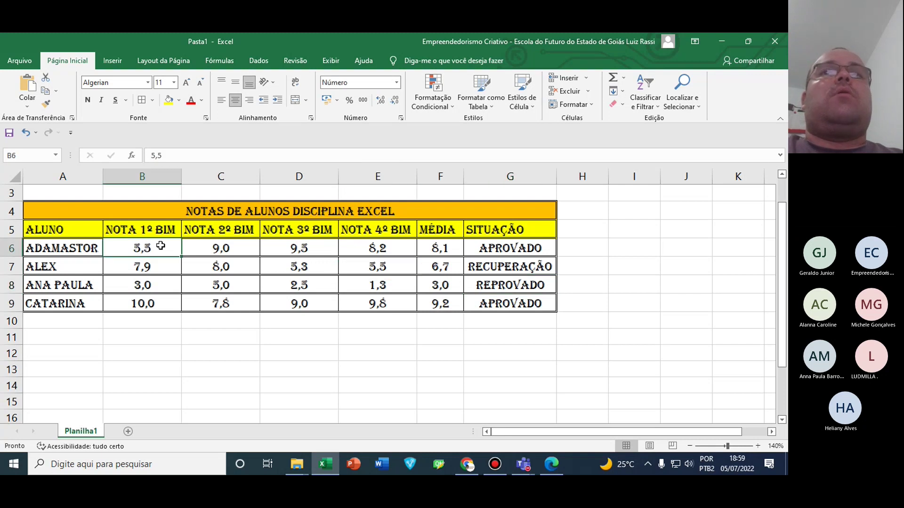
type("0")
key("Return")
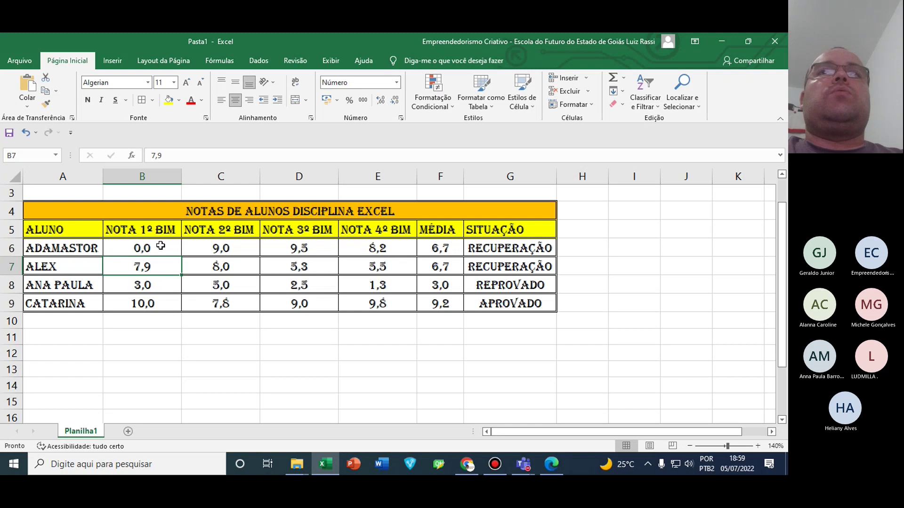
left_click(160, 246)
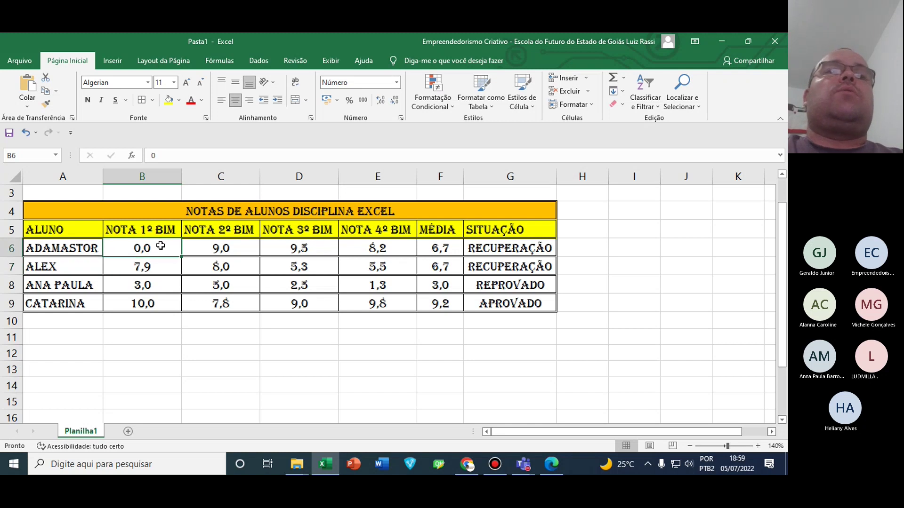
key("Right")
type("0")
key("Return")
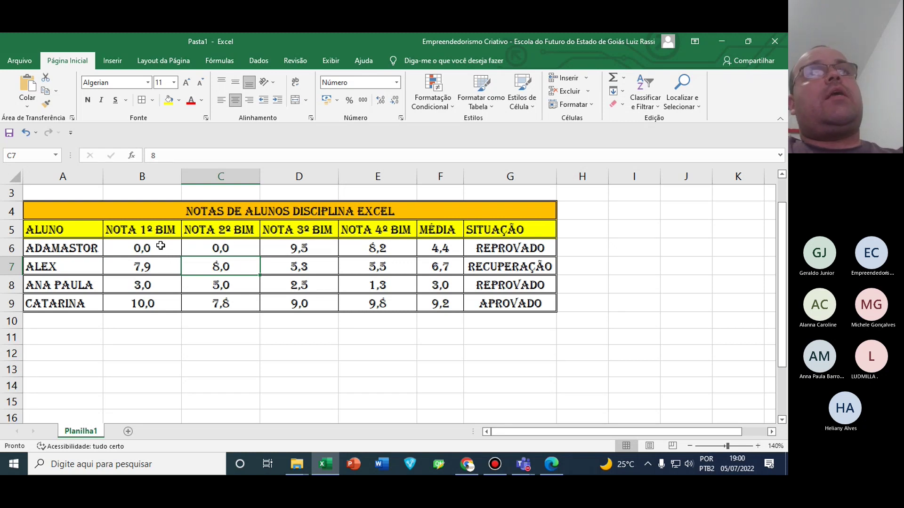
key("ctrl+z")
key("ctrl+z")
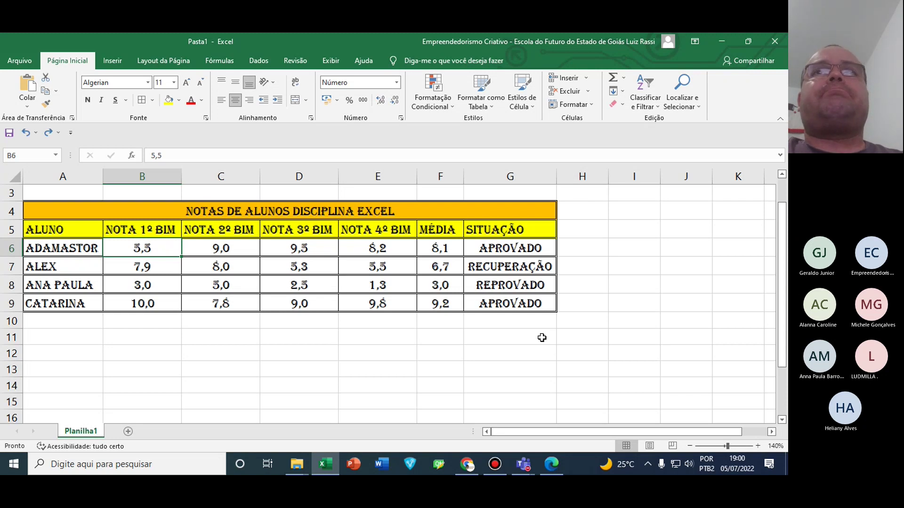
Switch to the PDF handout in Edge, examine the Situação column of the Notas de Alunos table, and return to Excel
left_click(518, 254)
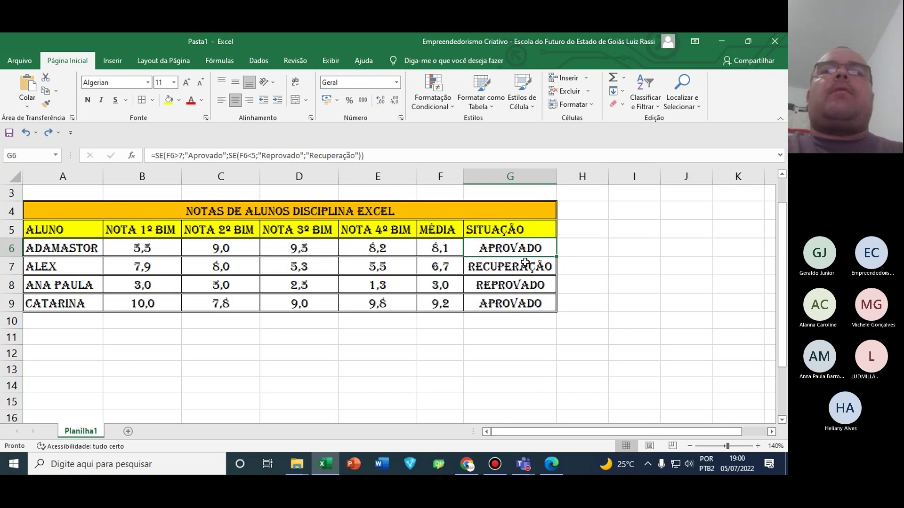
left_click(552, 464)
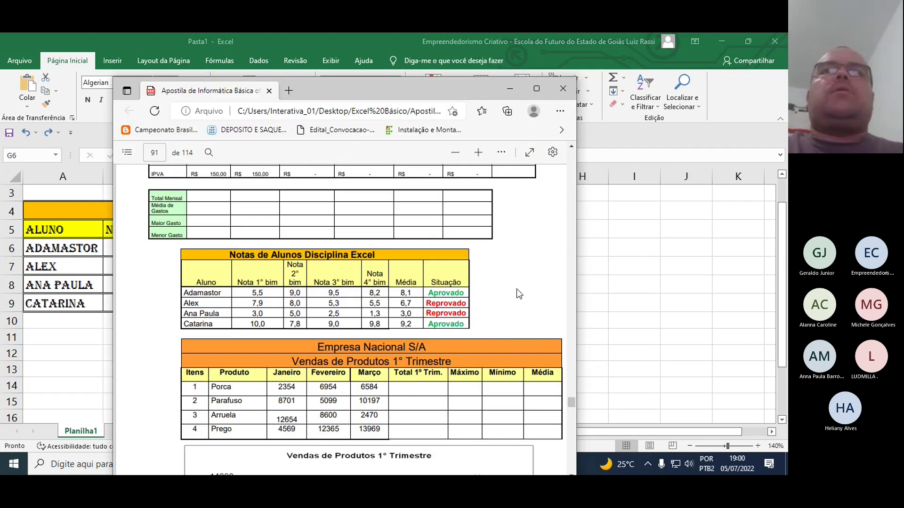
scroll(516, 289, "down", 3)
scroll(516, 289, "up", 4)
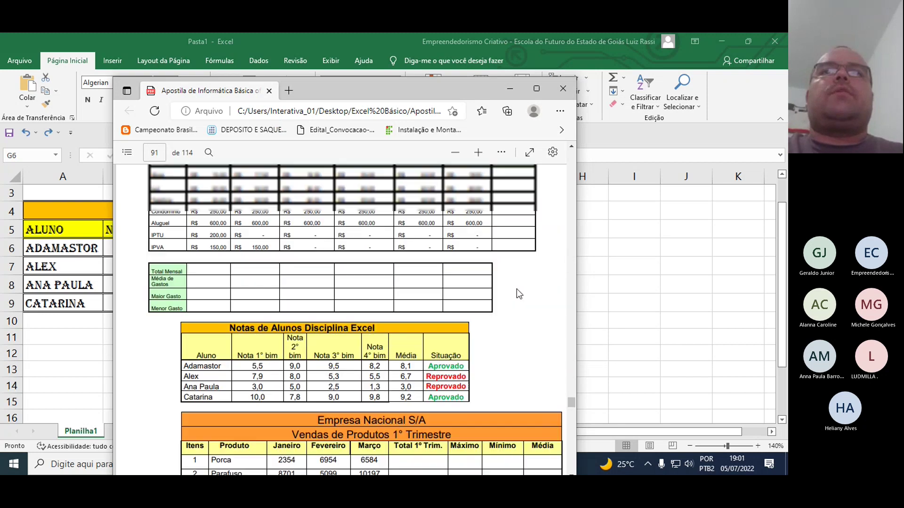
scroll(515, 289, "down", 2)
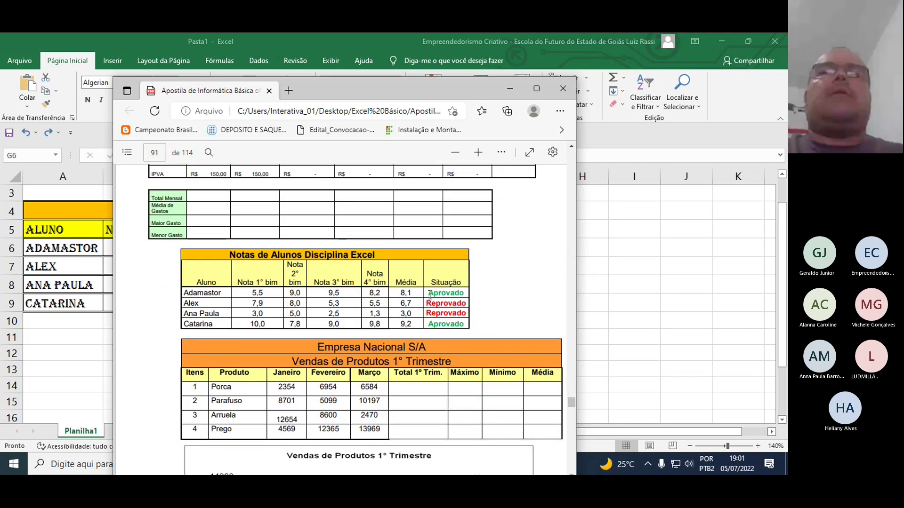
left_click_drag(430, 295, 464, 292)
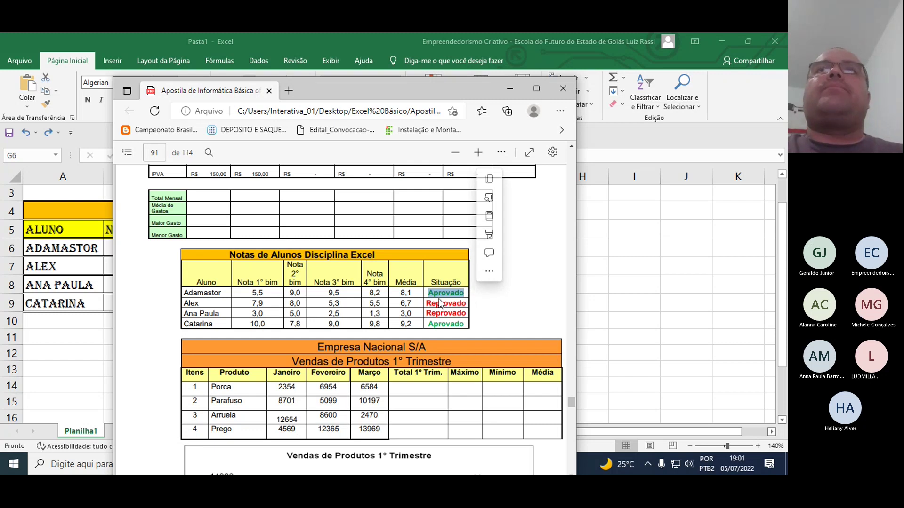
left_click(514, 90)
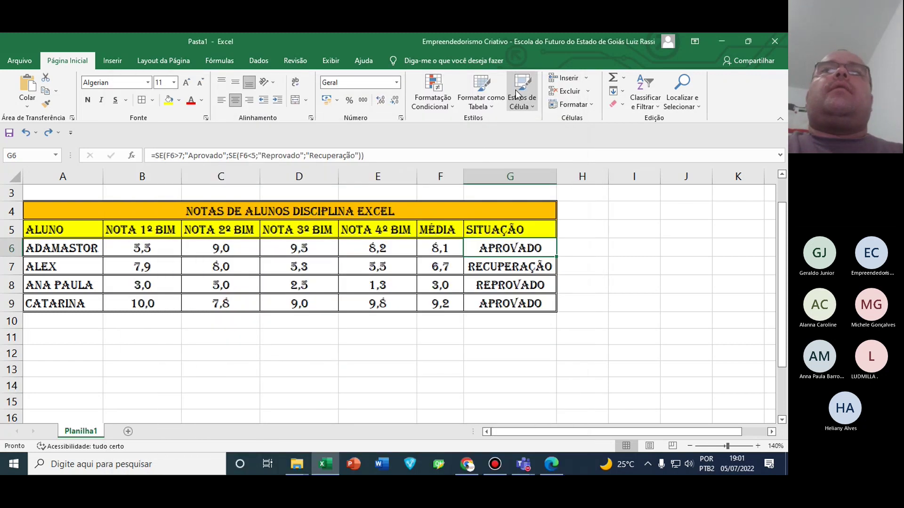
Preview the fill colours for SITUAÇÃO cell G6 and look over the Conditional Formatting options without applying any
left_click_drag(522, 253, 522, 252)
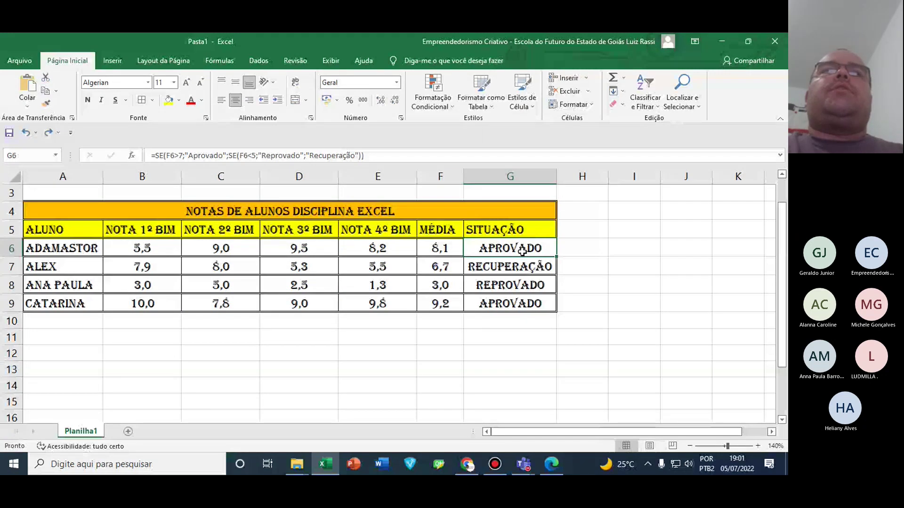
left_click(181, 101)
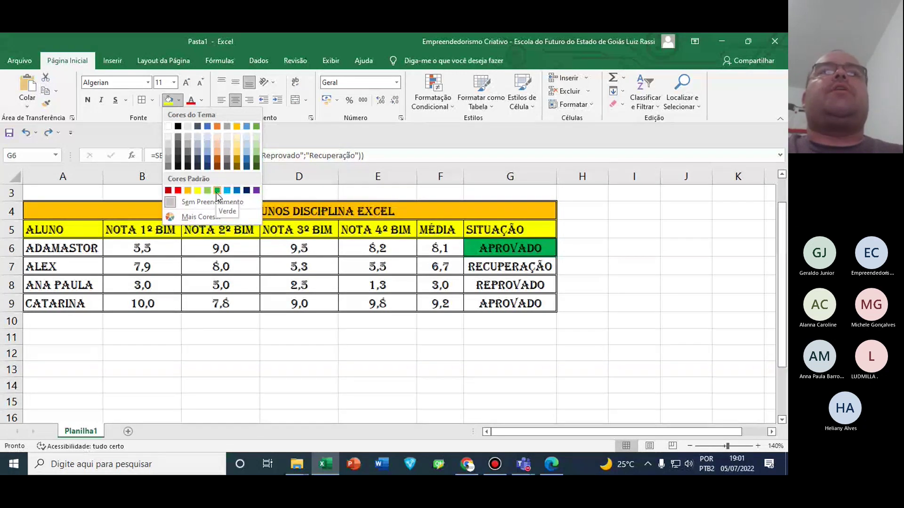
left_click(582, 304)
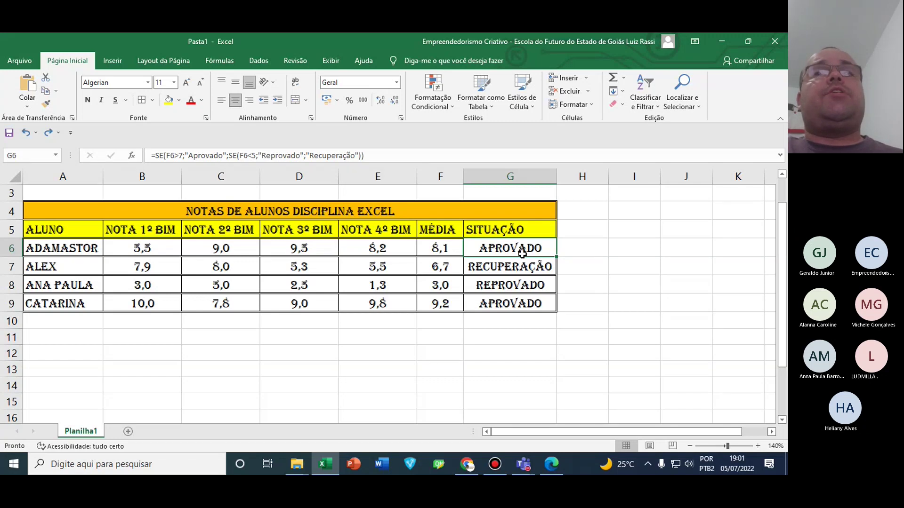
left_click(65, 325)
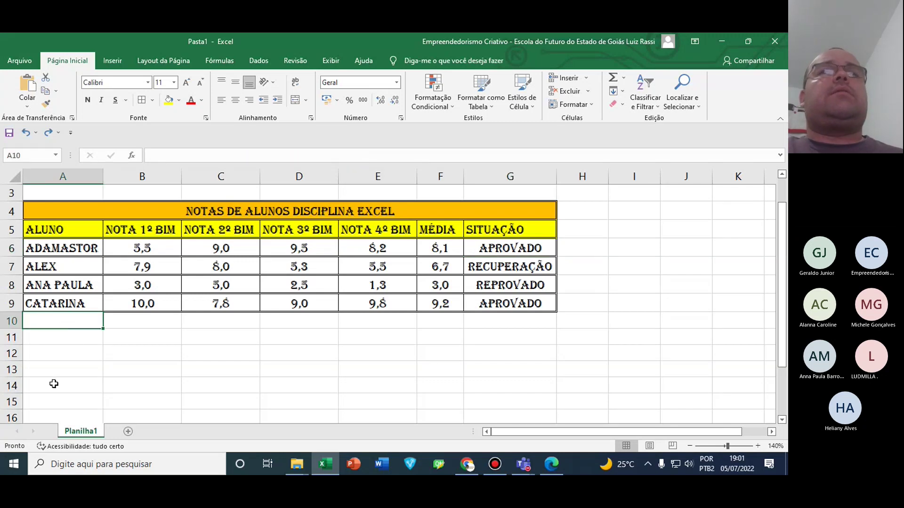
left_click(531, 253)
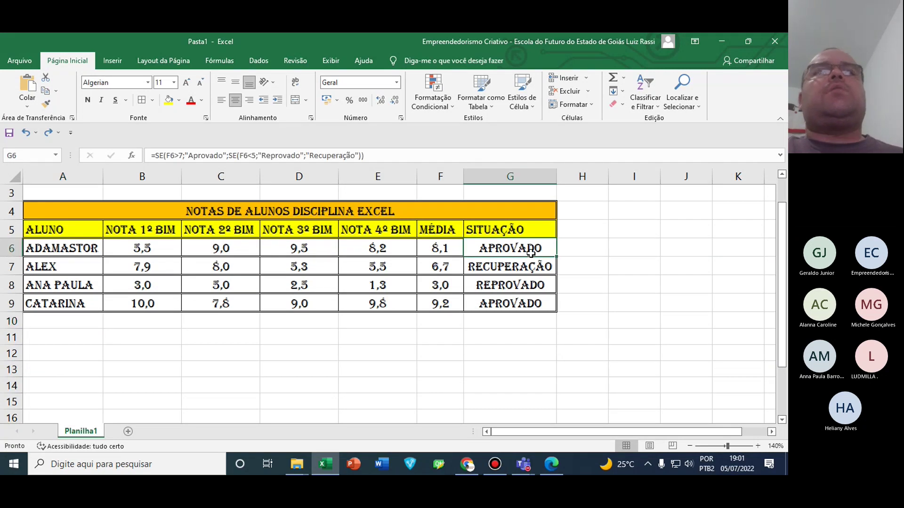
left_click(179, 101)
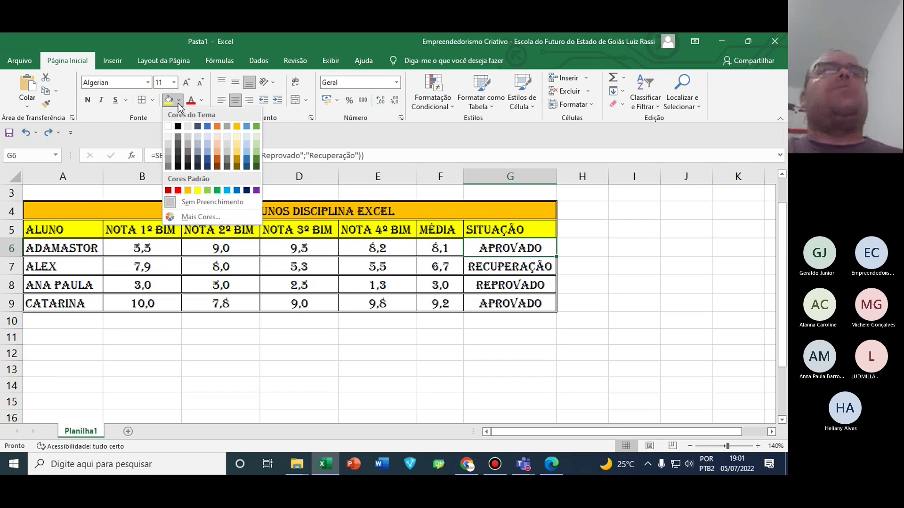
left_click(527, 283)
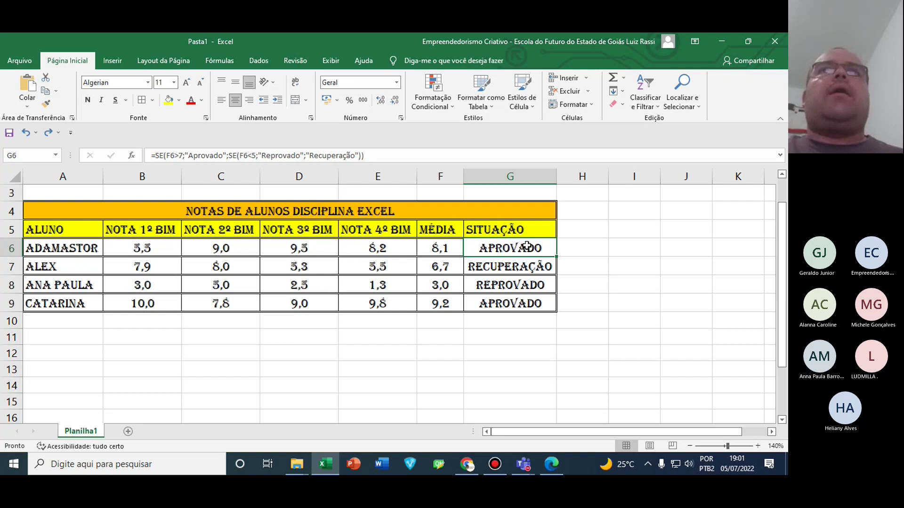
left_click(452, 109)
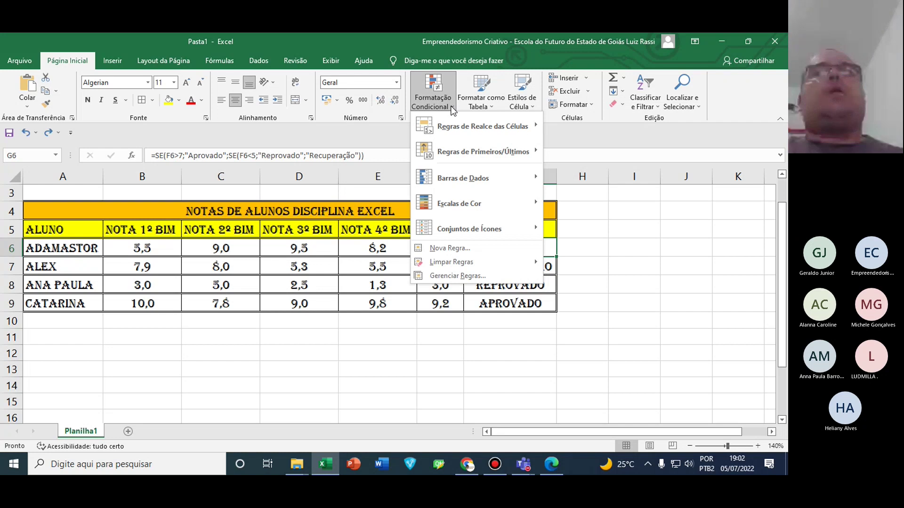
left_click(365, 44)
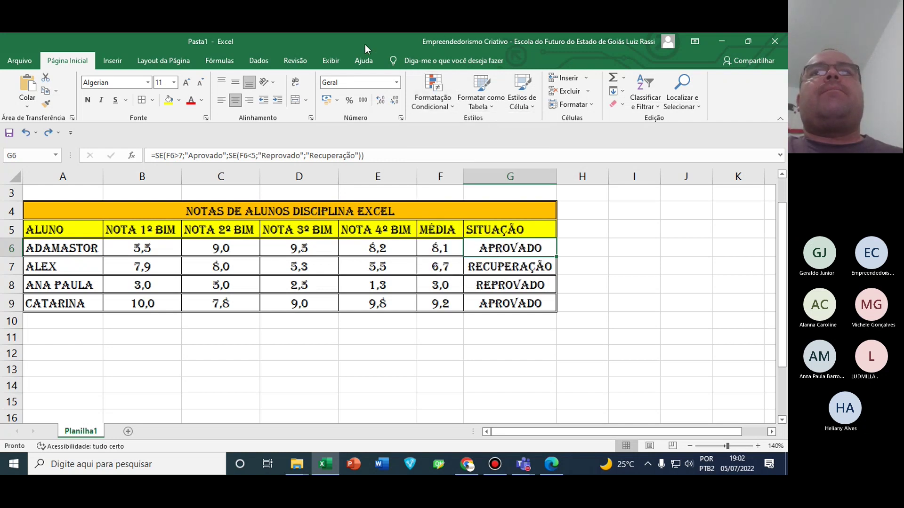
left_click_drag(505, 251, 506, 305)
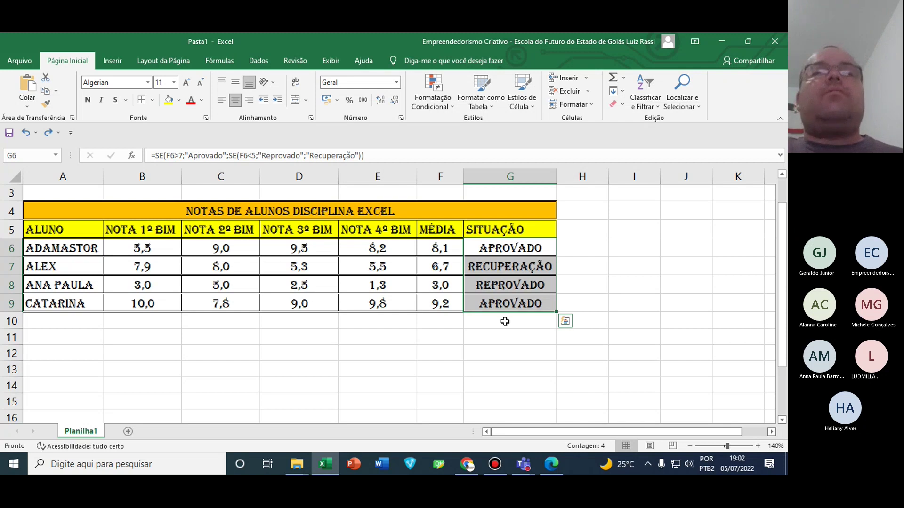
left_click(452, 104)
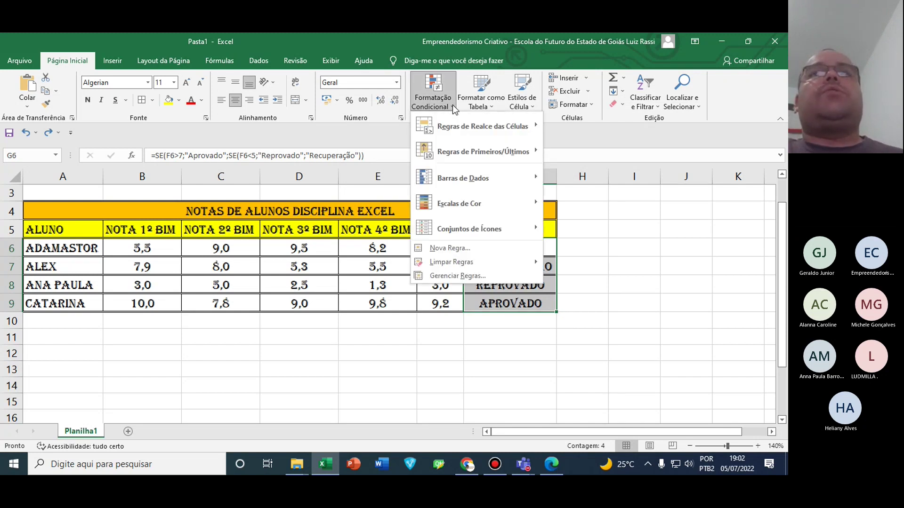
mouse_move(460, 124)
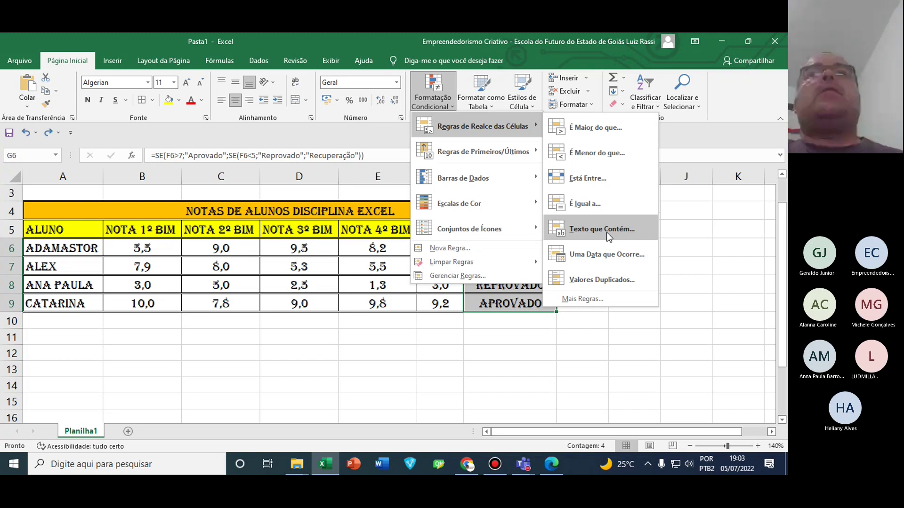
key("Escape")
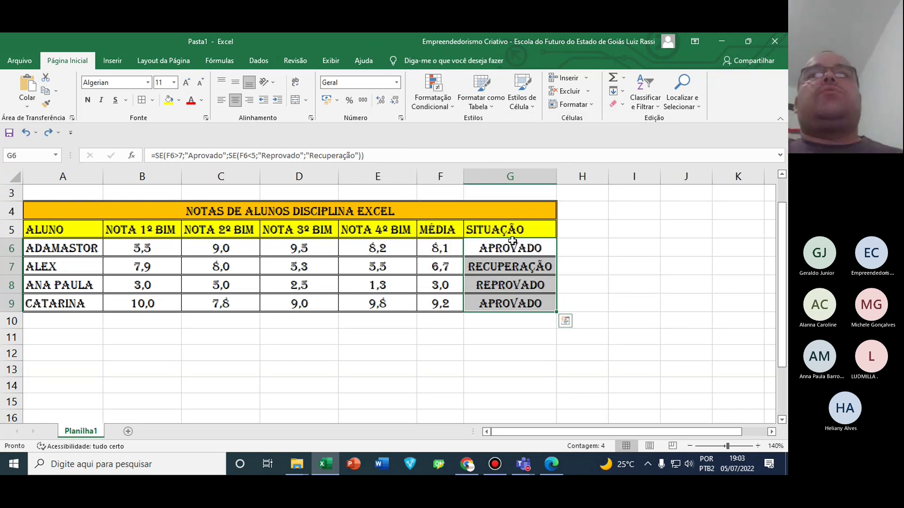
Start a Texto que Contém conditional formatting rule on SITUAÇÃO cells G6:G9 for the text Aprovado
left_click(502, 246)
left_click_drag(502, 246, 500, 304)
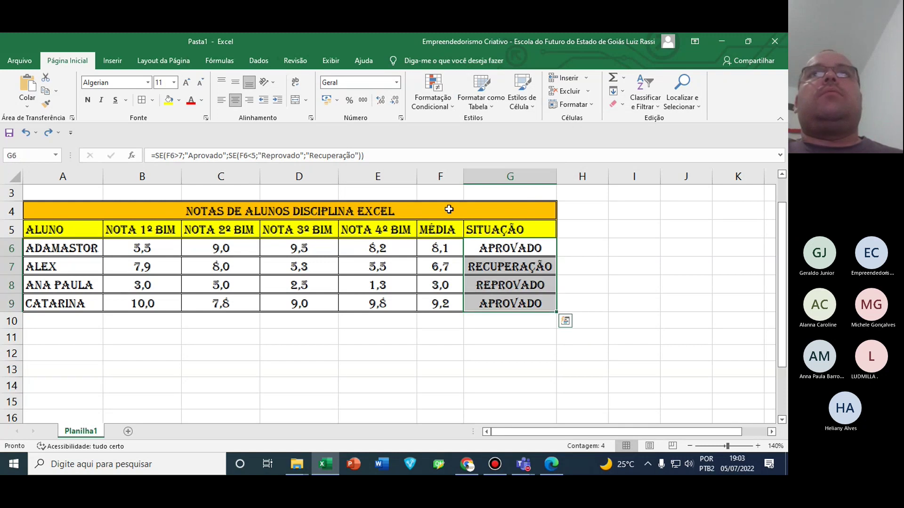
left_click(452, 106)
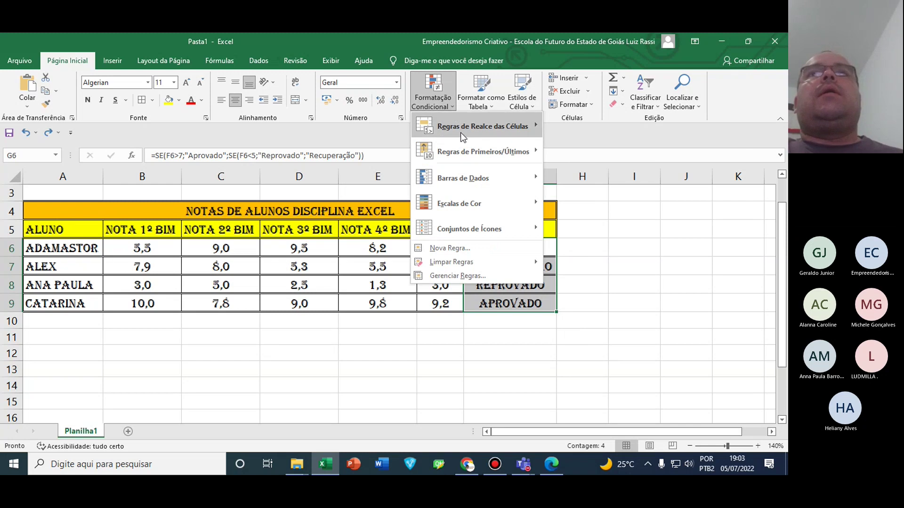
mouse_move(463, 137)
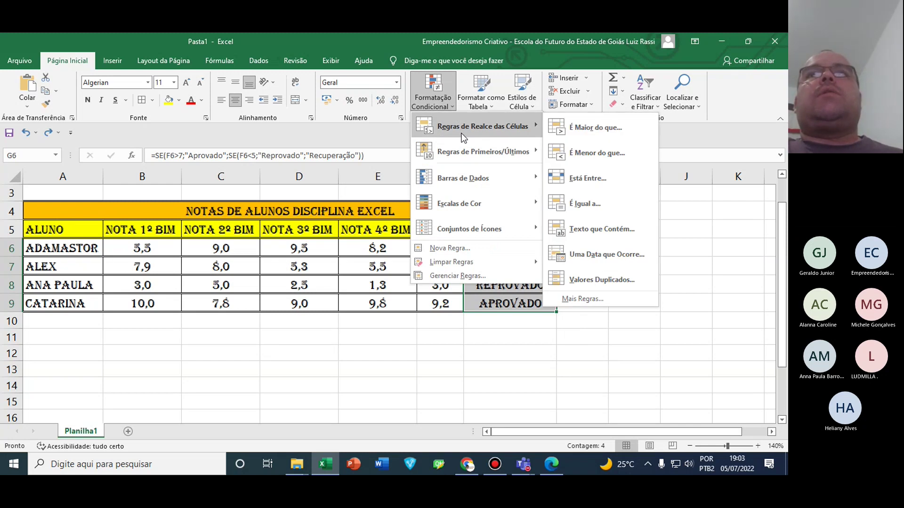
left_click(619, 233)
left_click_drag(629, 155, 539, 121)
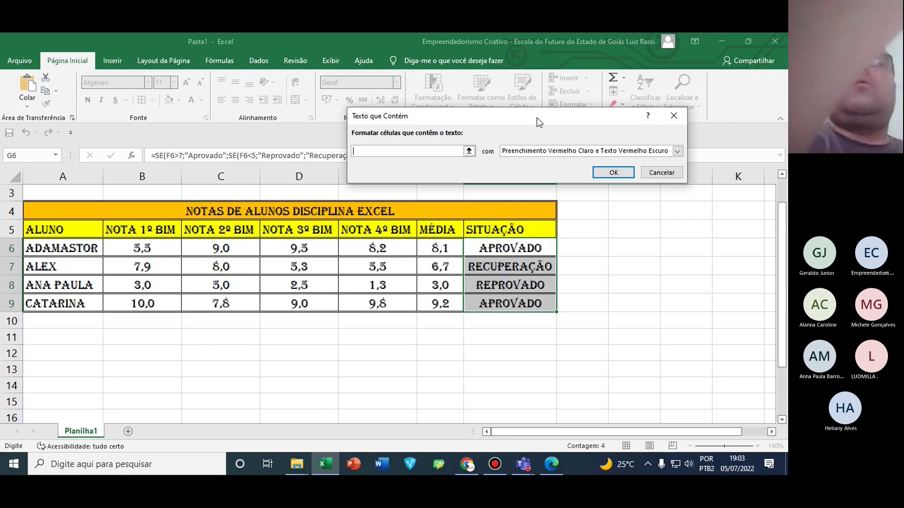
type("A")
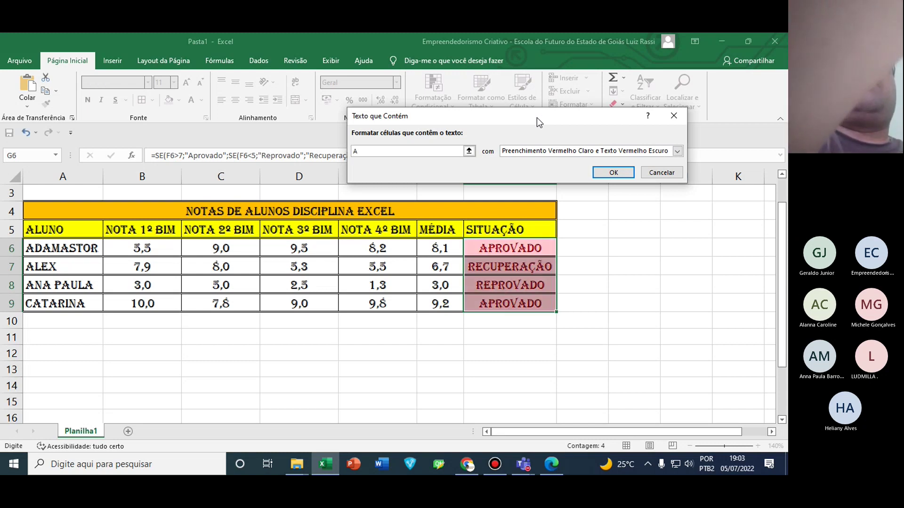
type("provado")
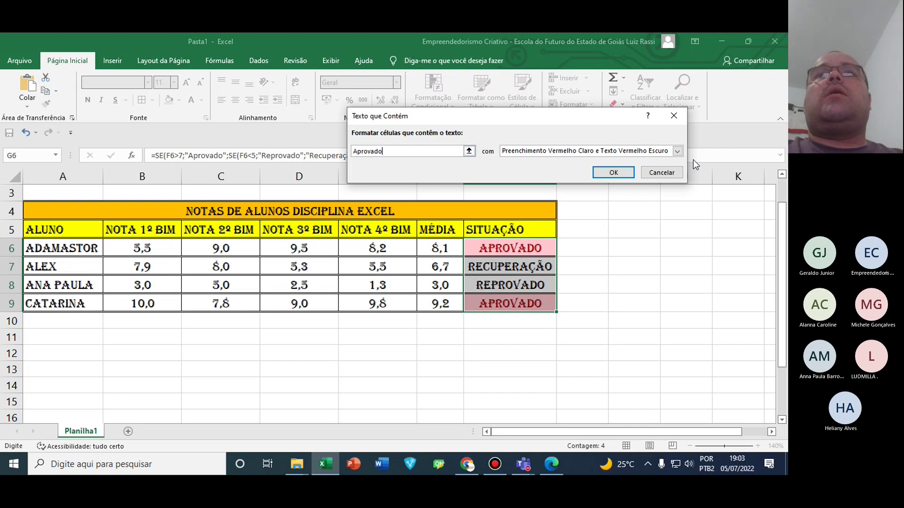
Choose Formato Personalizado for the Aprovado rule and bring up its font settings
left_click(681, 151)
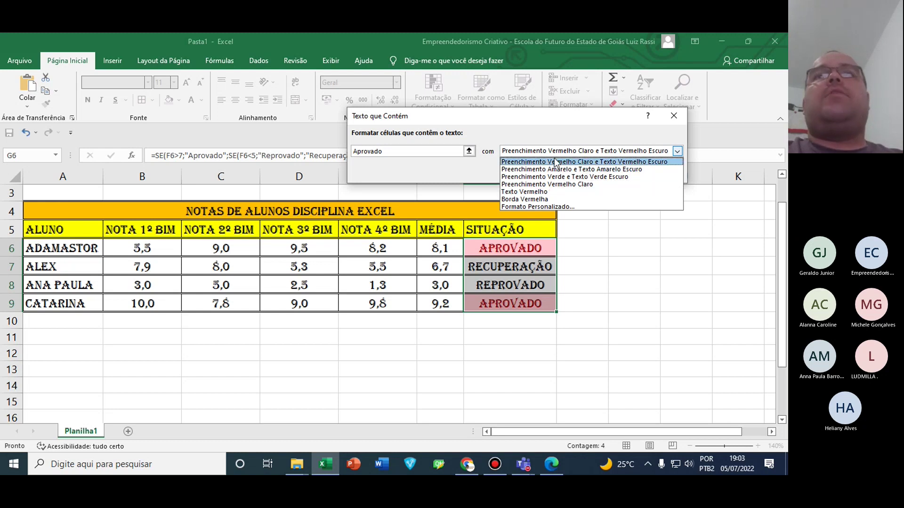
left_click(520, 207)
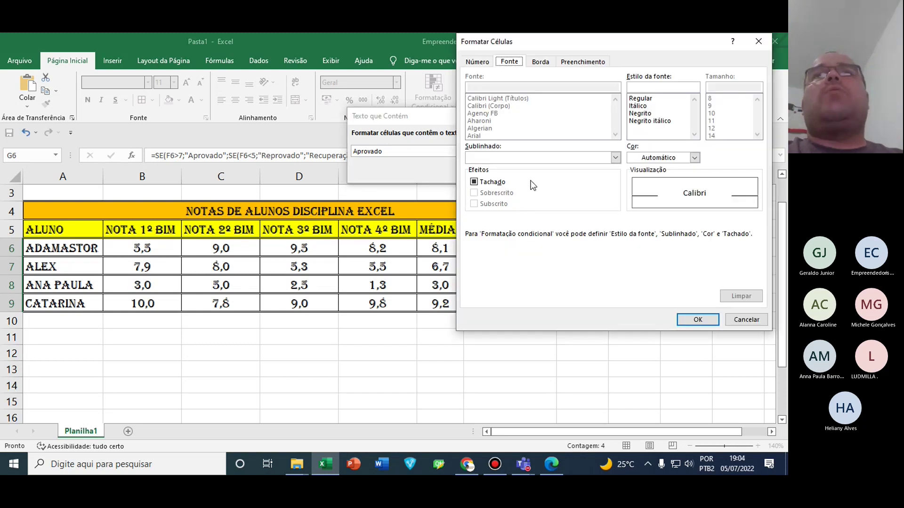
left_click_drag(620, 42, 603, 56)
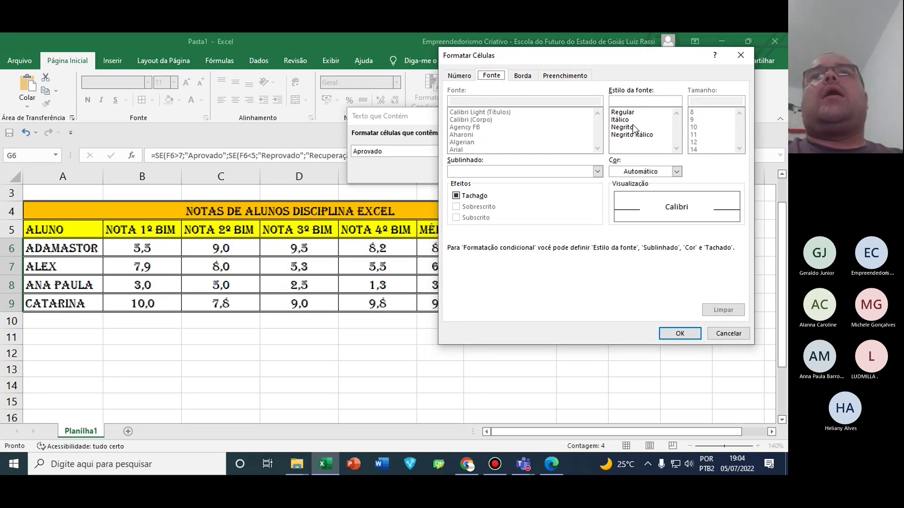
Try black and then standard green as the font colour in the custom format of the "Aprovado" rule
left_click(677, 172)
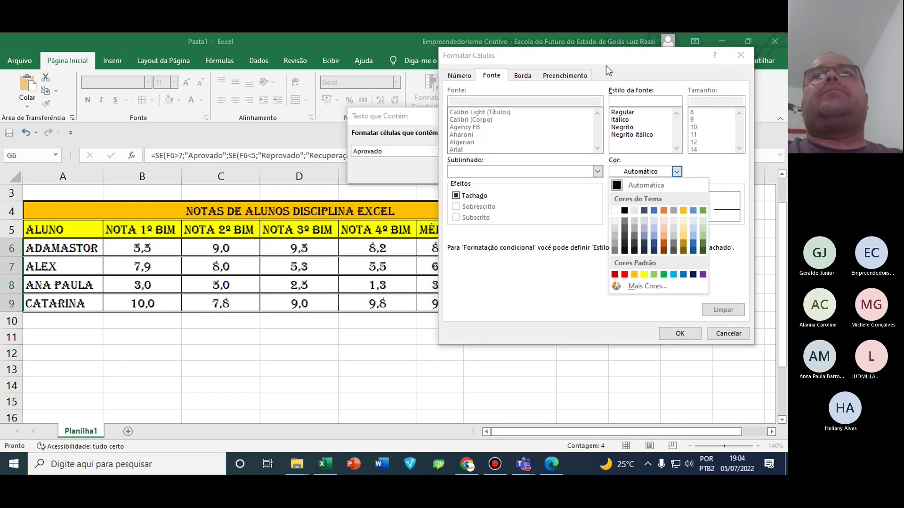
left_click(583, 63)
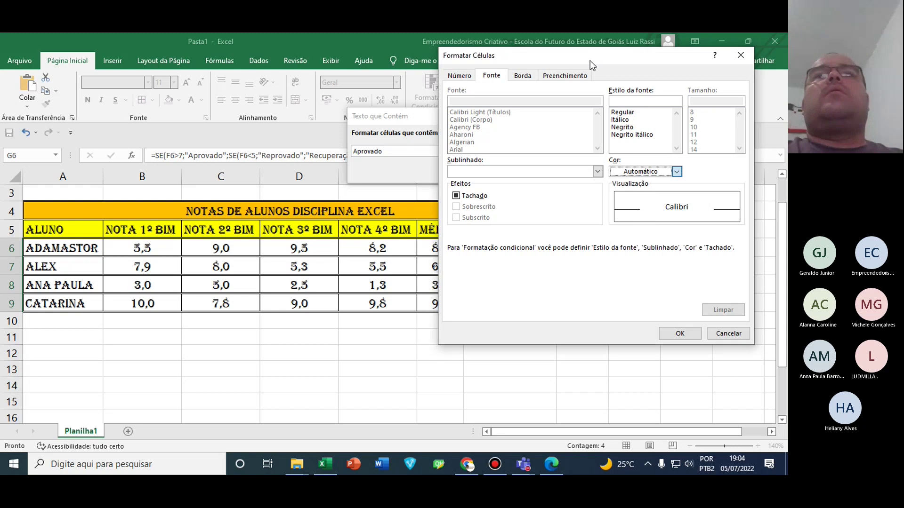
left_click_drag(589, 61, 571, 63)
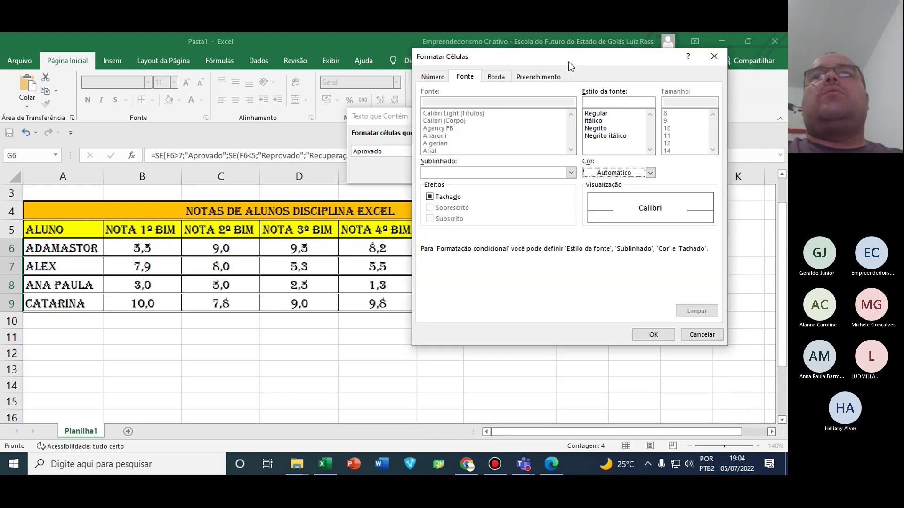
left_click(650, 173)
left_click(598, 211)
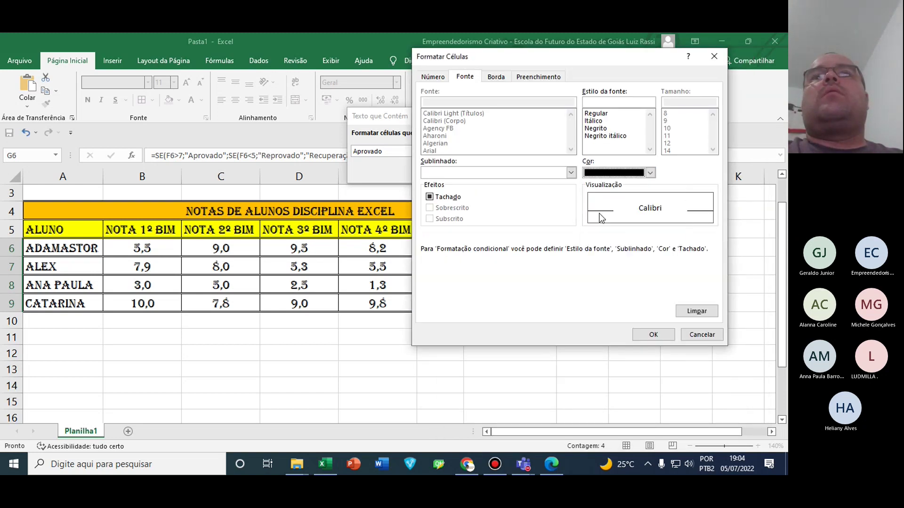
left_click(651, 173)
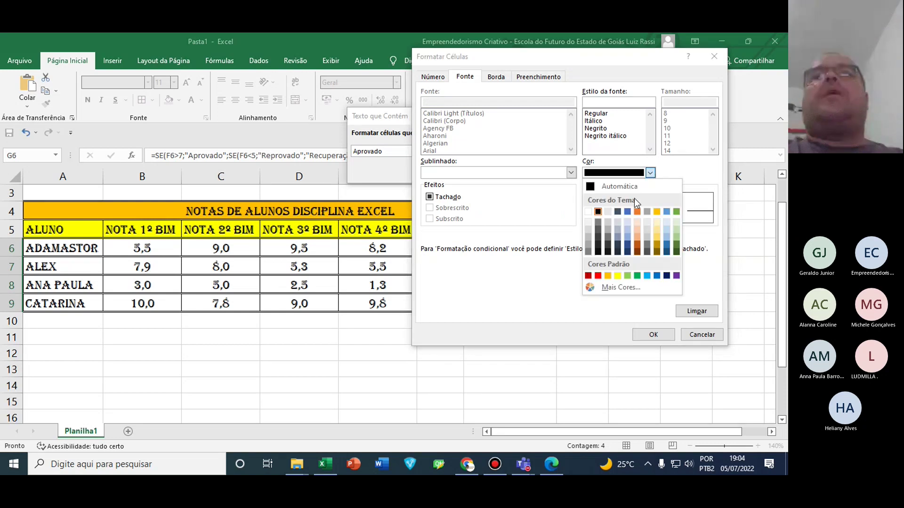
left_click(635, 275)
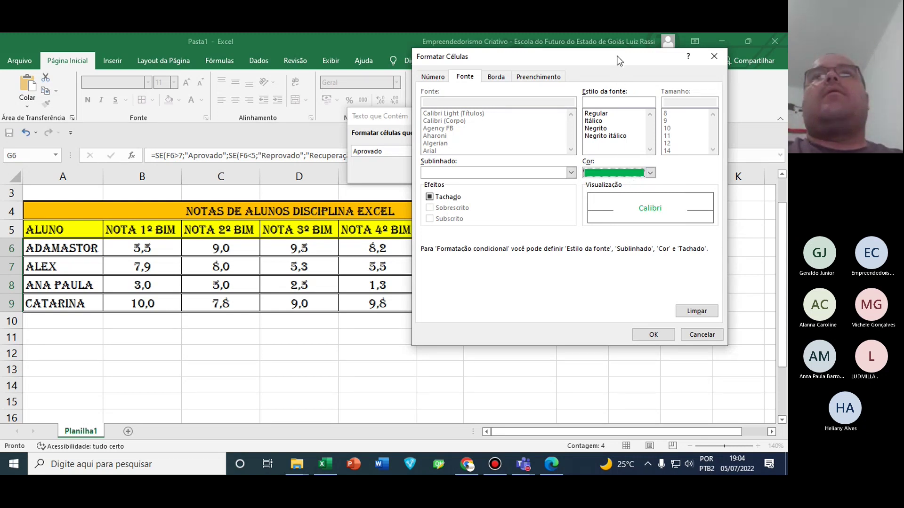
left_click_drag(616, 55, 316, 52)
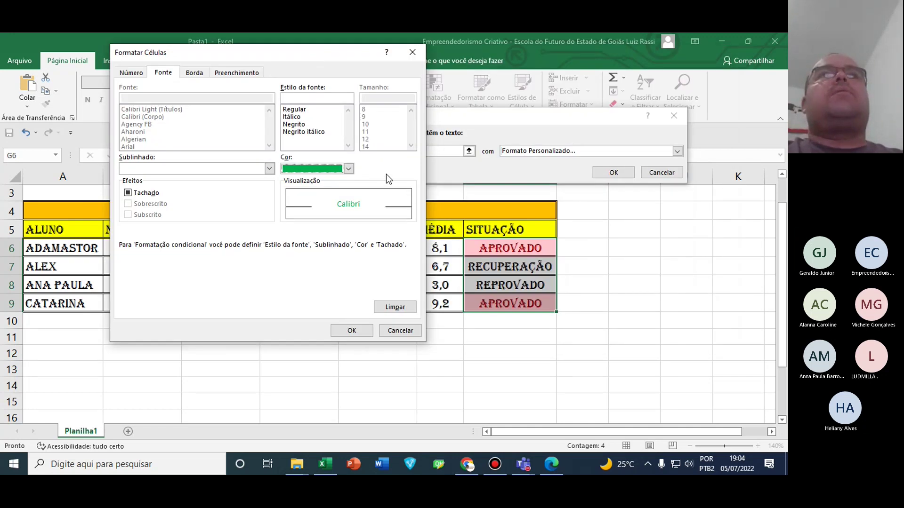
Give the "Aprovado" rule's custom format a standard green fill with black font, and apply the rule to the SITUAÇÃO cells
left_click(195, 75)
left_click(230, 75)
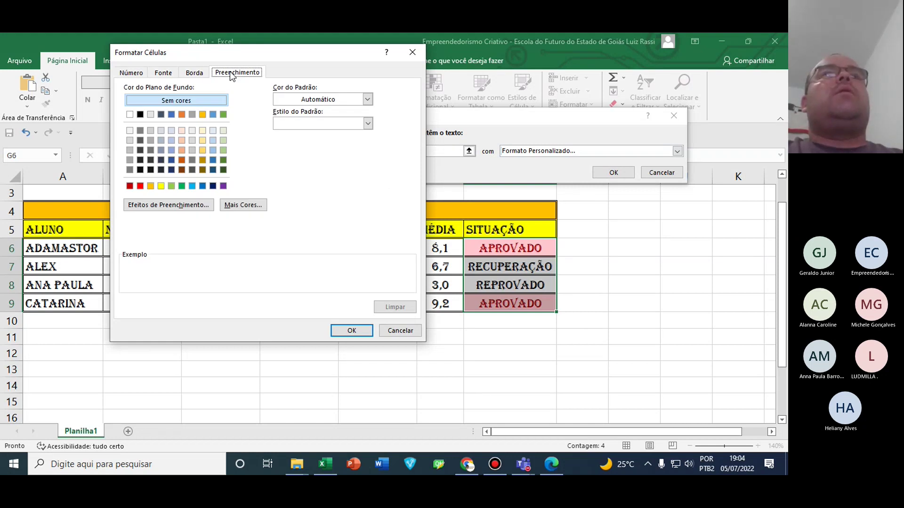
left_click(182, 185)
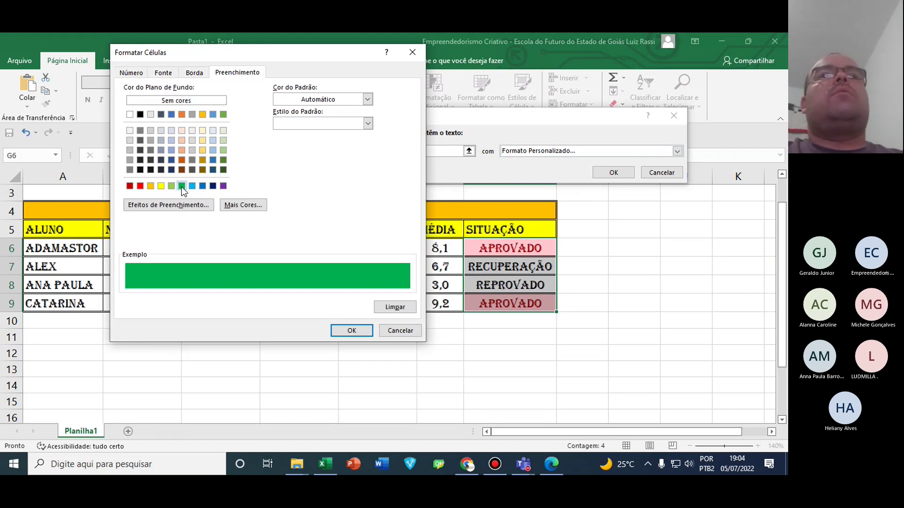
left_click(165, 74)
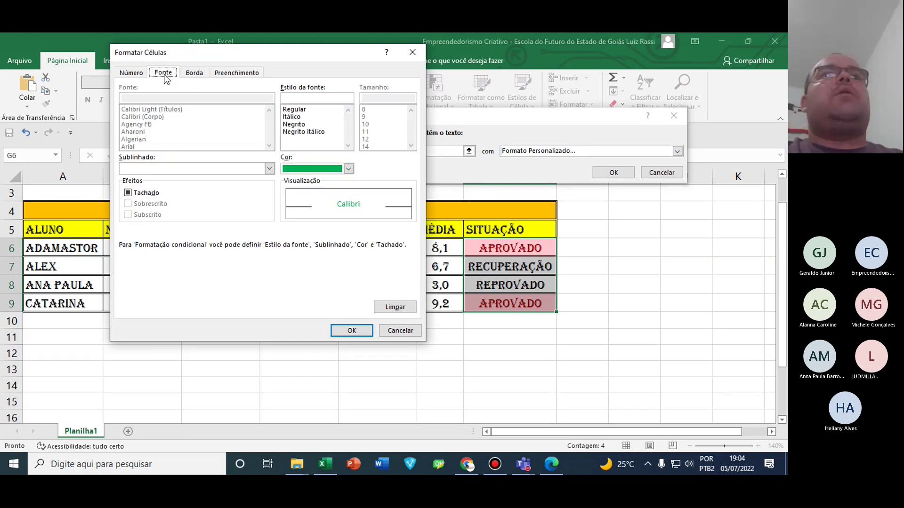
left_click(349, 169)
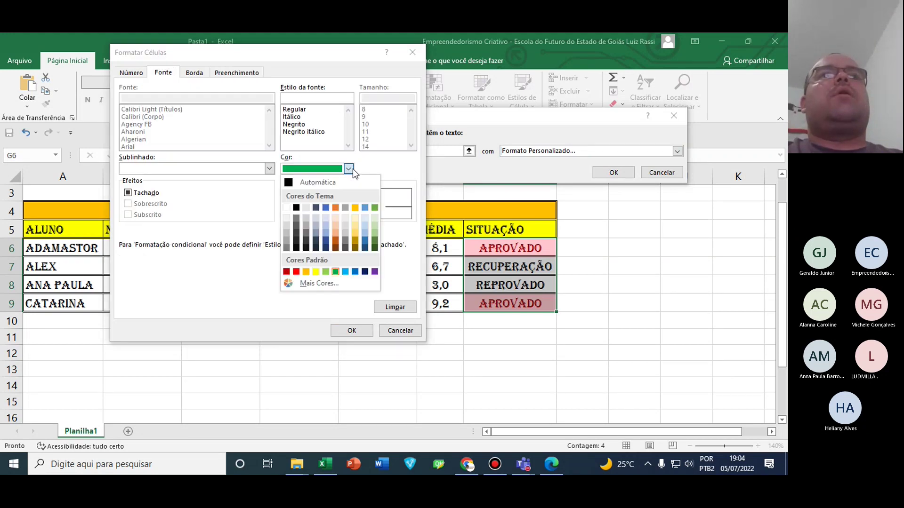
left_click(299, 209)
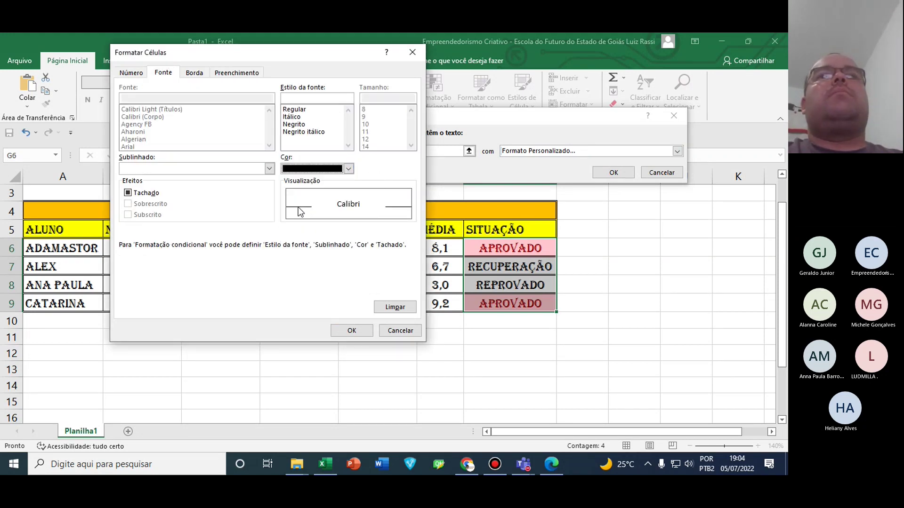
left_click(351, 331)
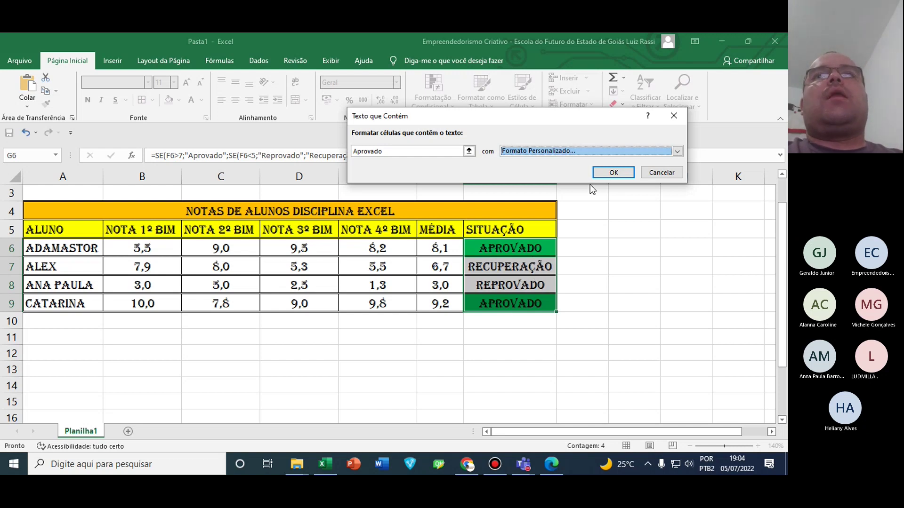
left_click(612, 174)
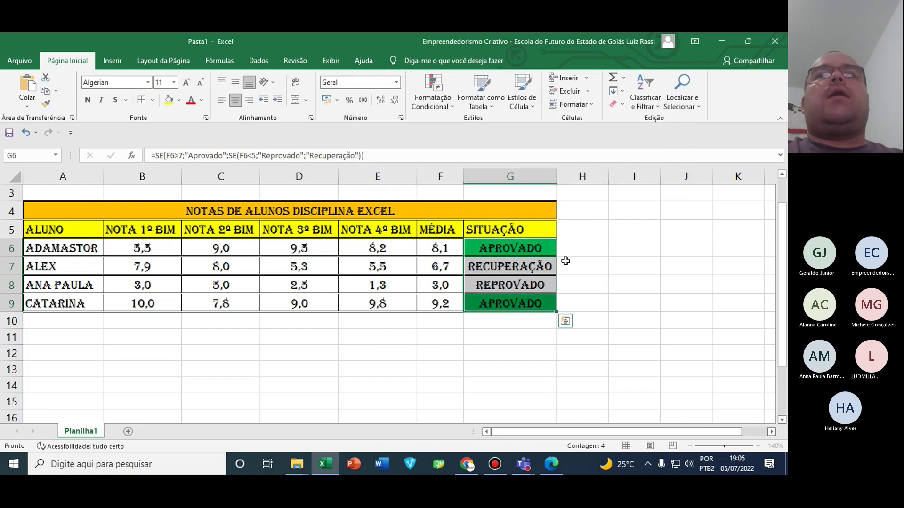
Start a text-contains highlight rule on the SITUAÇÃO cells for "Recuperação" with a custom format
left_click(448, 107)
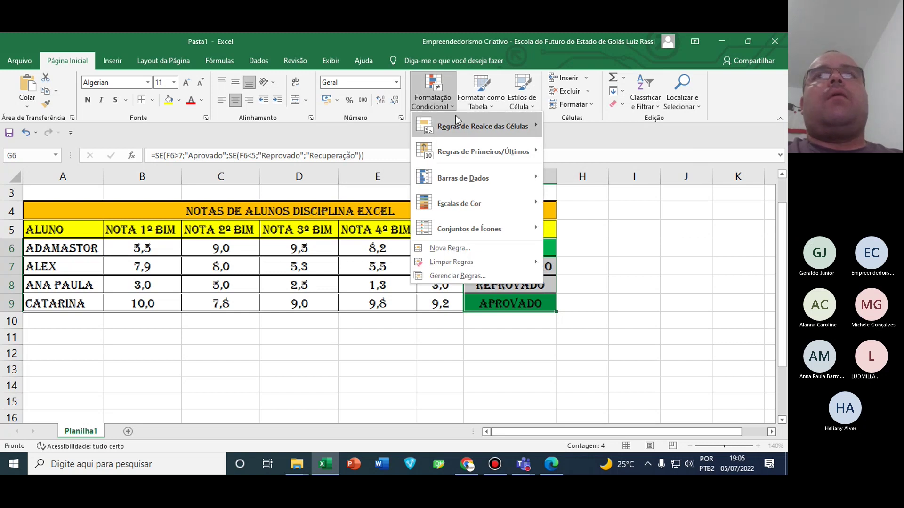
mouse_move(469, 131)
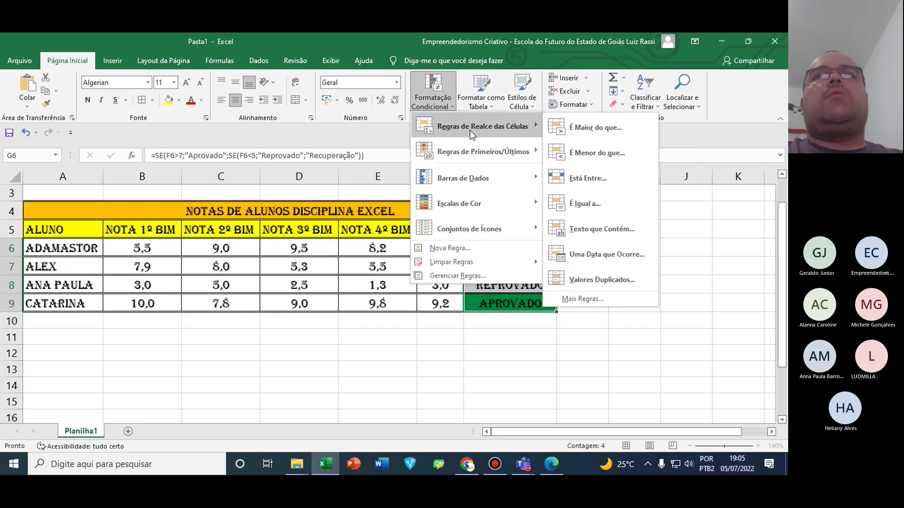
left_click(619, 235)
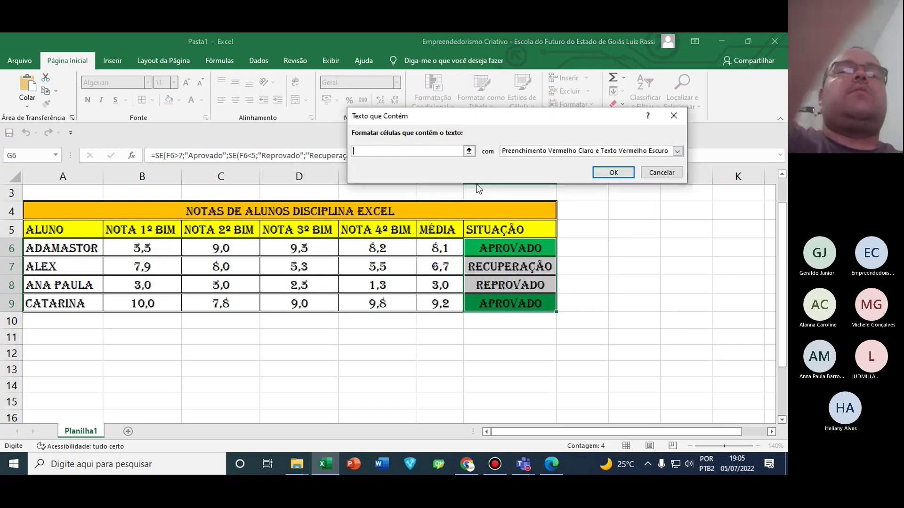
type("R")
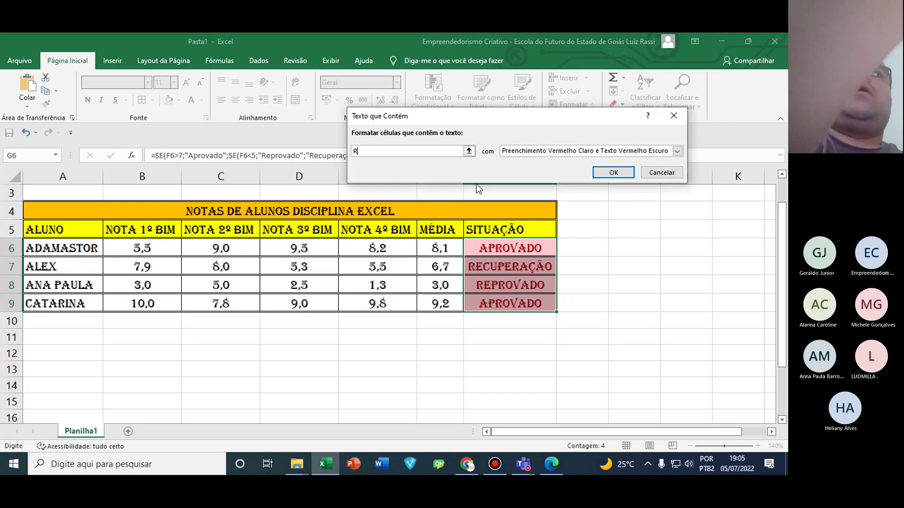
type("ecuperação")
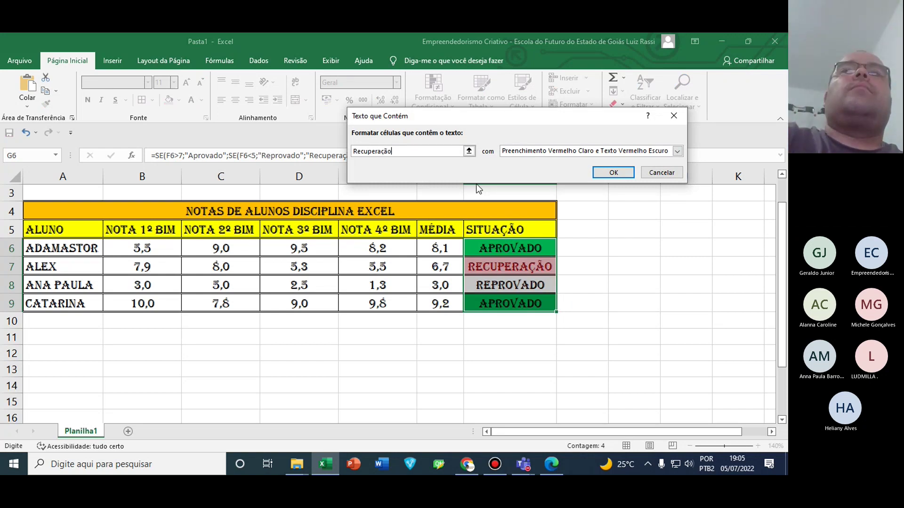
left_click(677, 151)
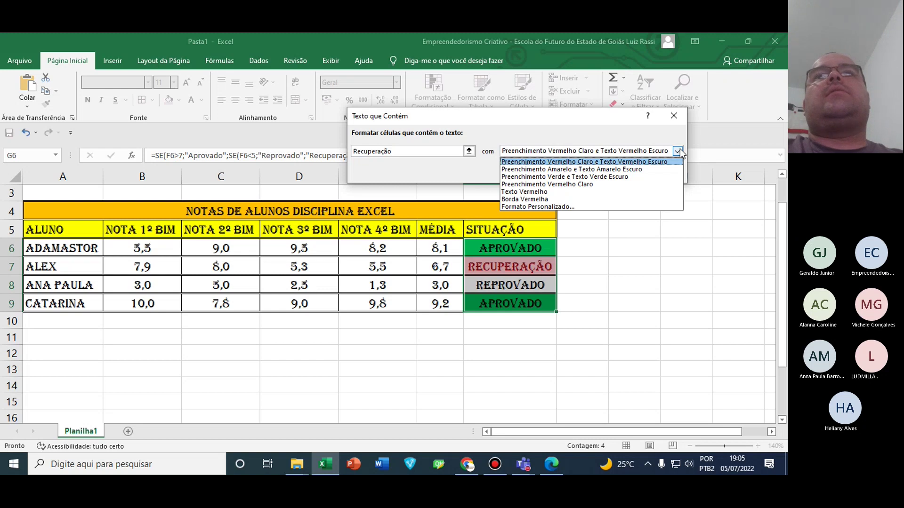
left_click(582, 208)
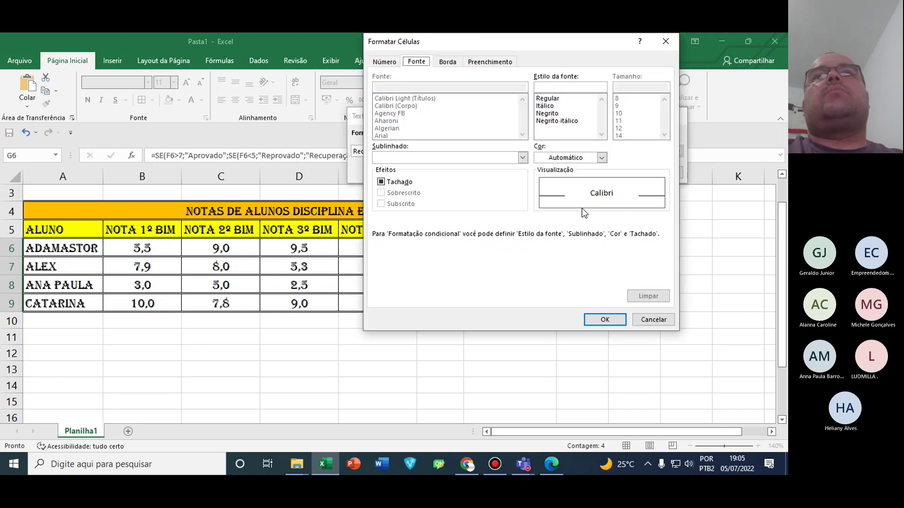
Define the rule's custom format with a standard red fill and black font colour
left_click(489, 62)
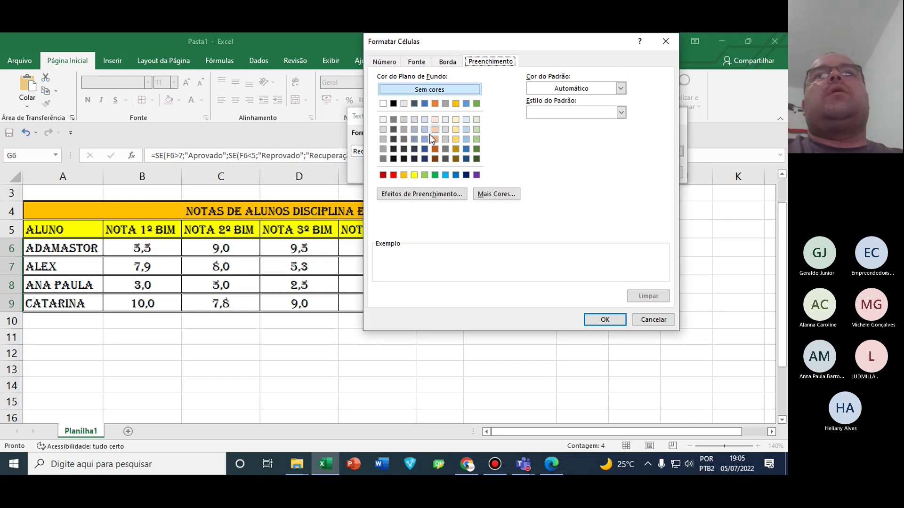
left_click(393, 176)
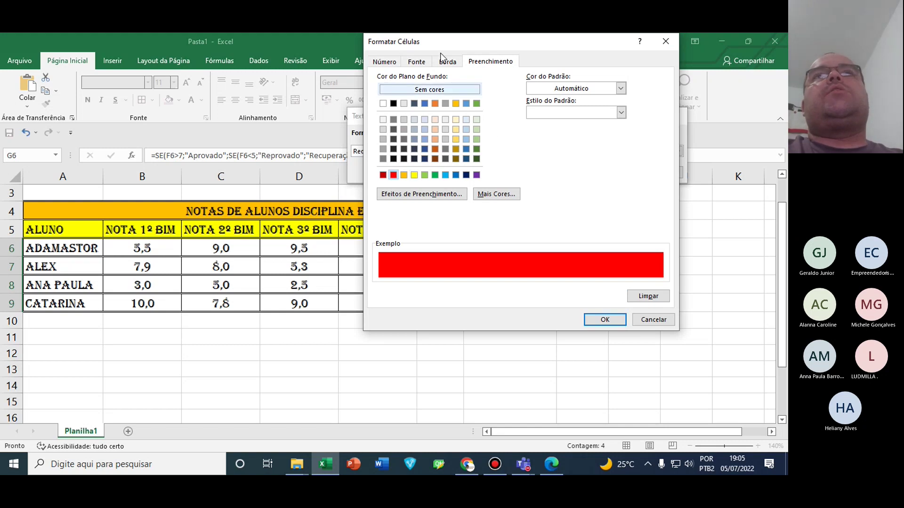
left_click(417, 60)
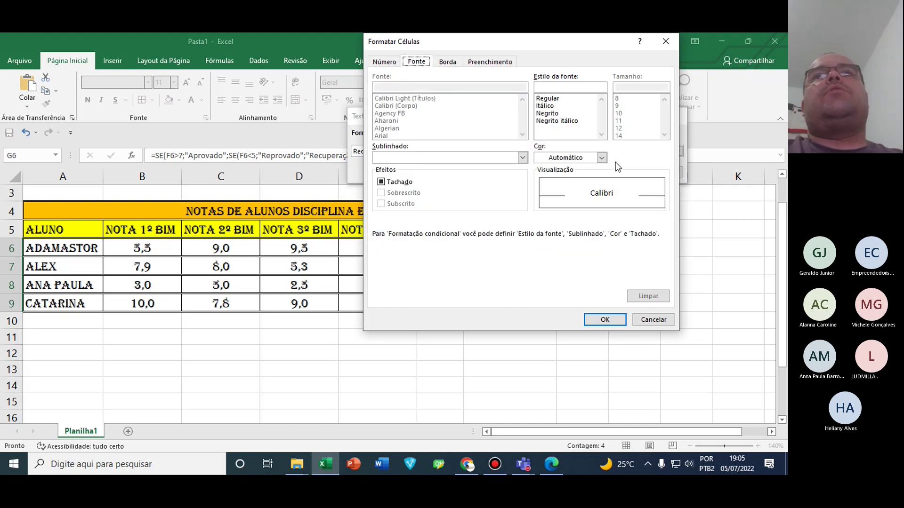
left_click(602, 158)
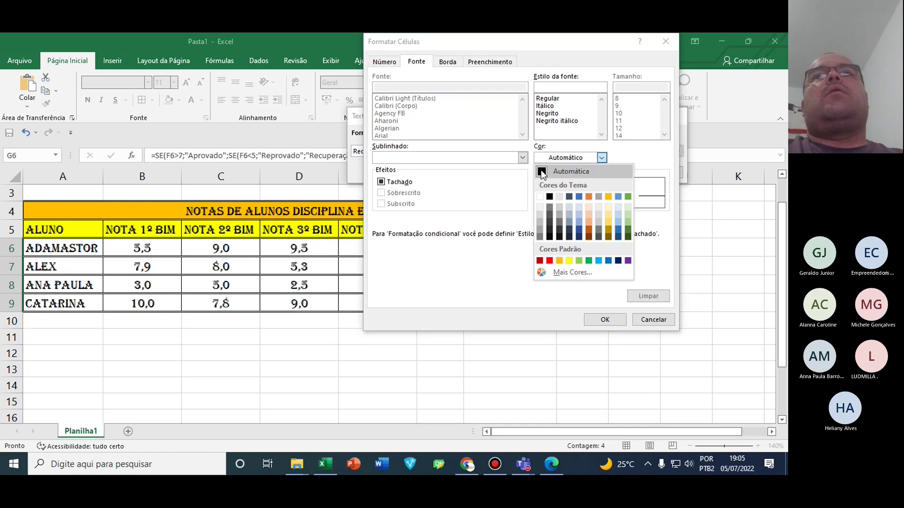
left_click(541, 173)
left_click(602, 158)
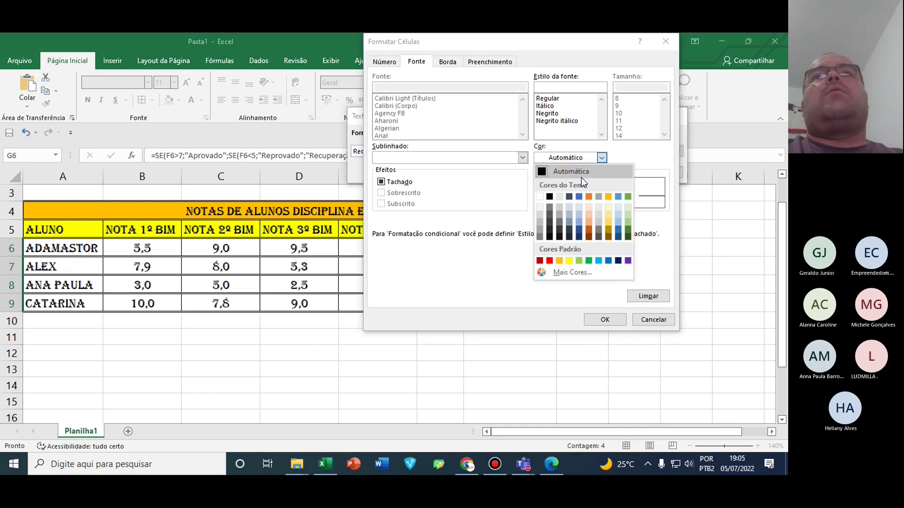
left_click(552, 193)
left_click(605, 320)
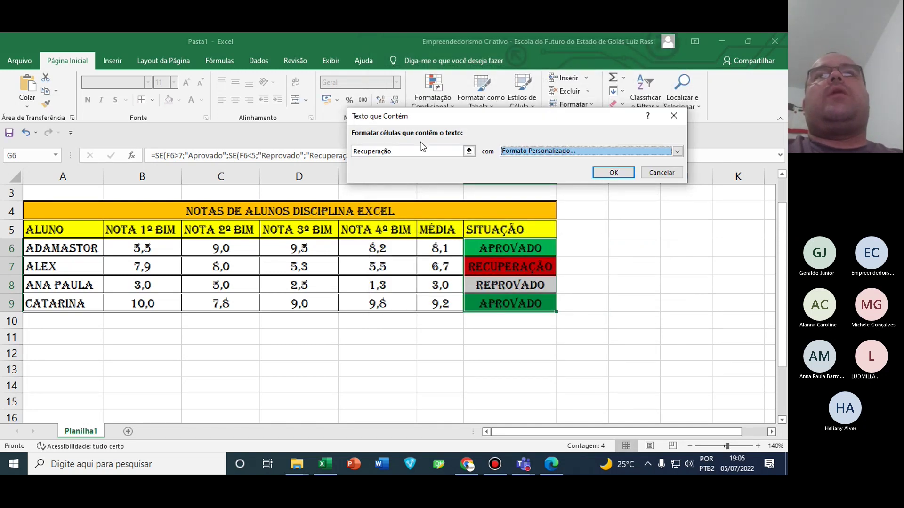
Replace the rule's match text with "Reprovado" and apply the rule
left_click_drag(414, 151, 322, 152)
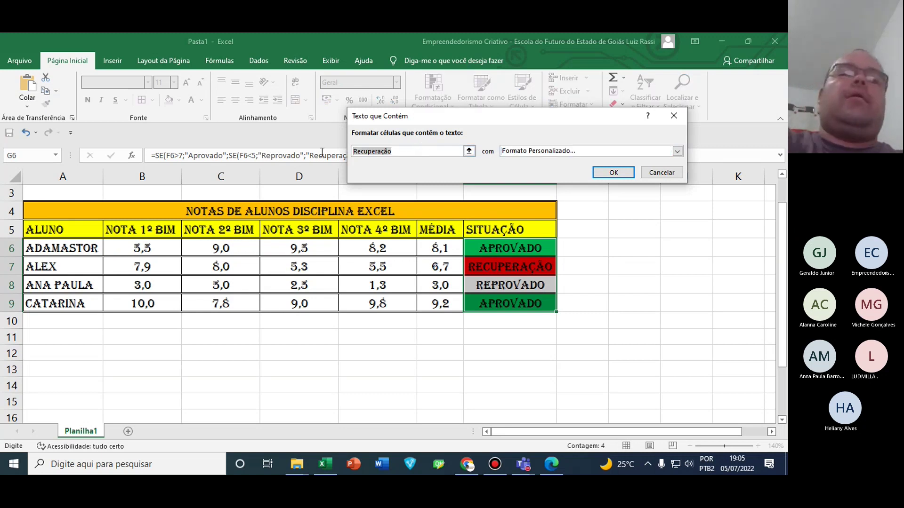
key("BackSpace")
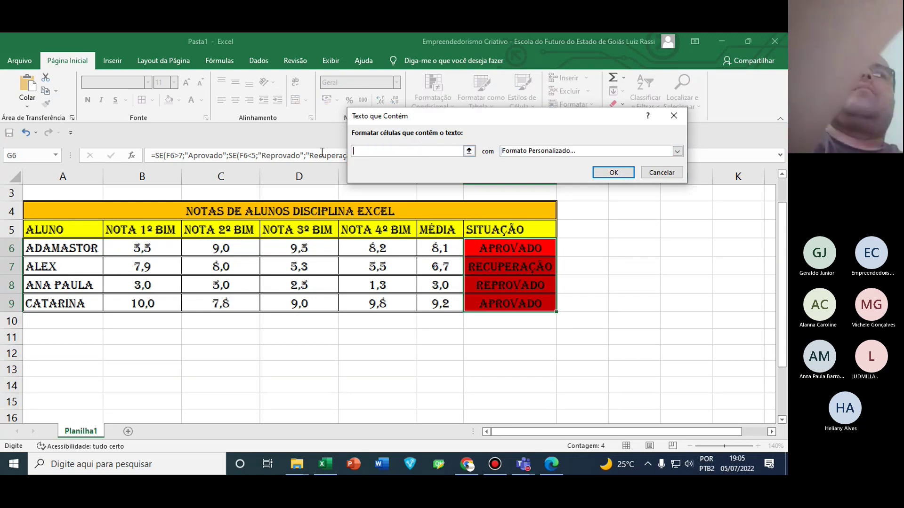
type("Repr")
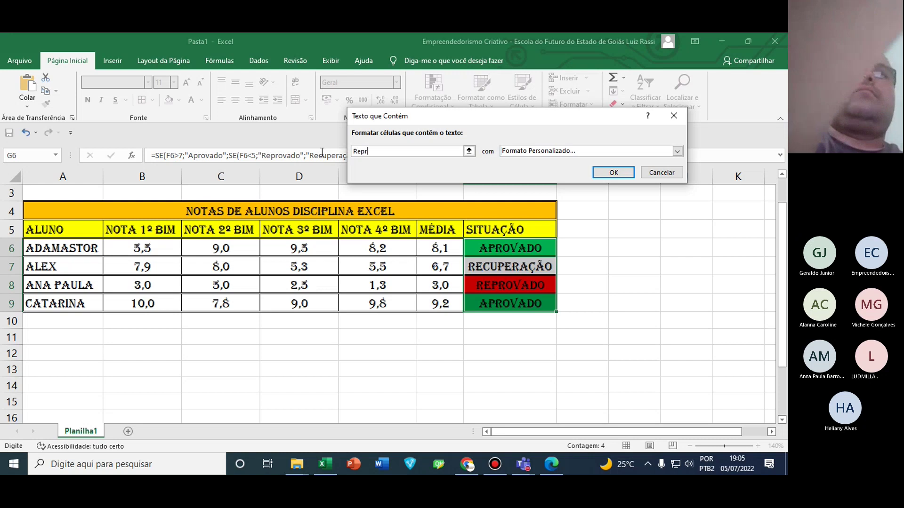
type("ovado")
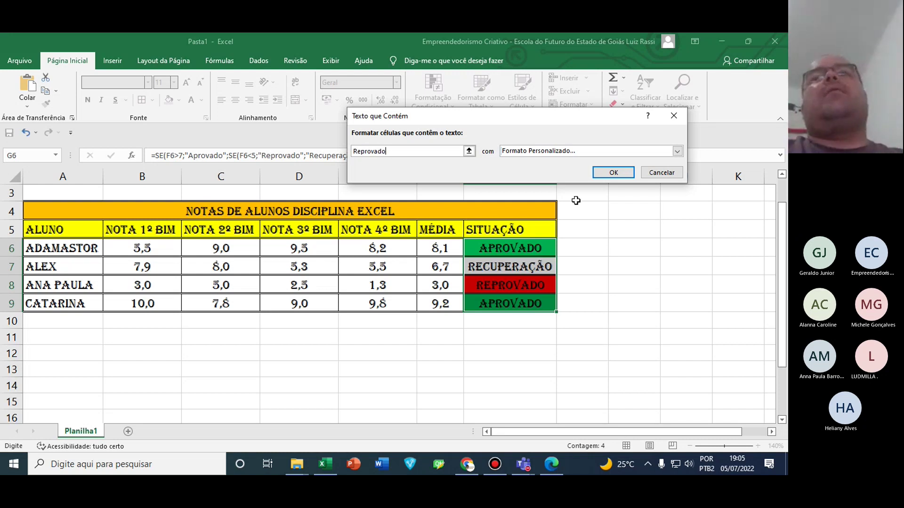
left_click(613, 173)
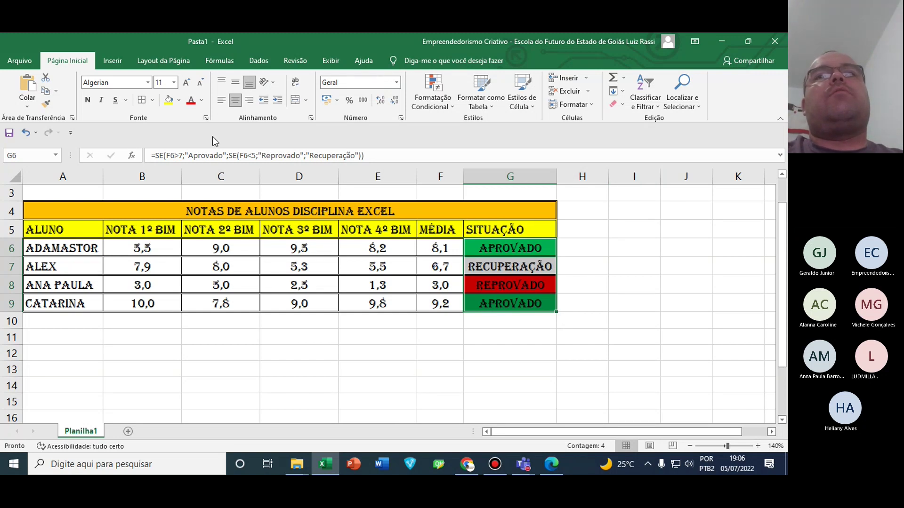
Start a text-contains highlight rule on the SITUAÇÃO cells for "Recuperação" with a custom format
left_click(450, 110)
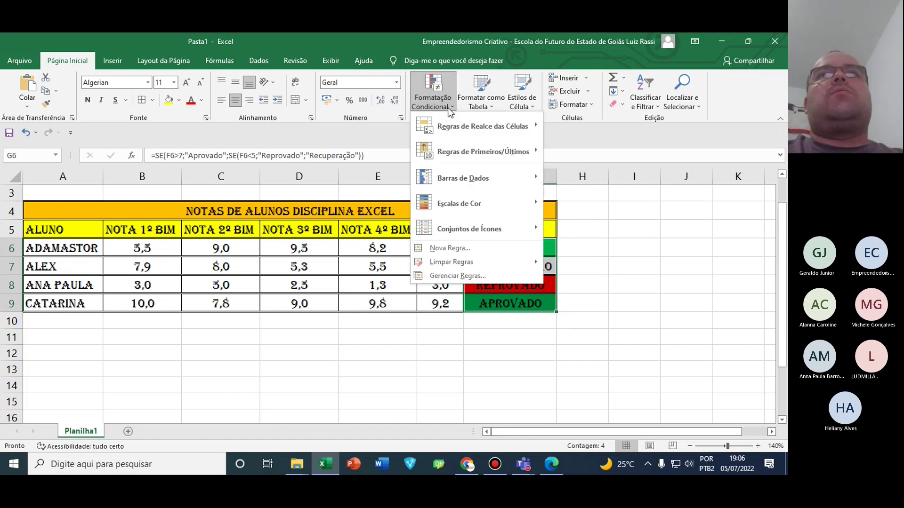
mouse_move(464, 128)
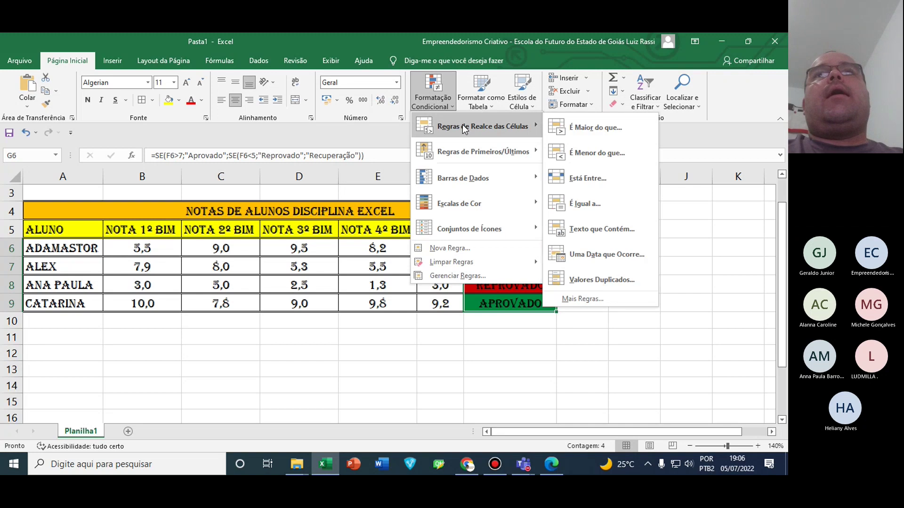
left_click(634, 236)
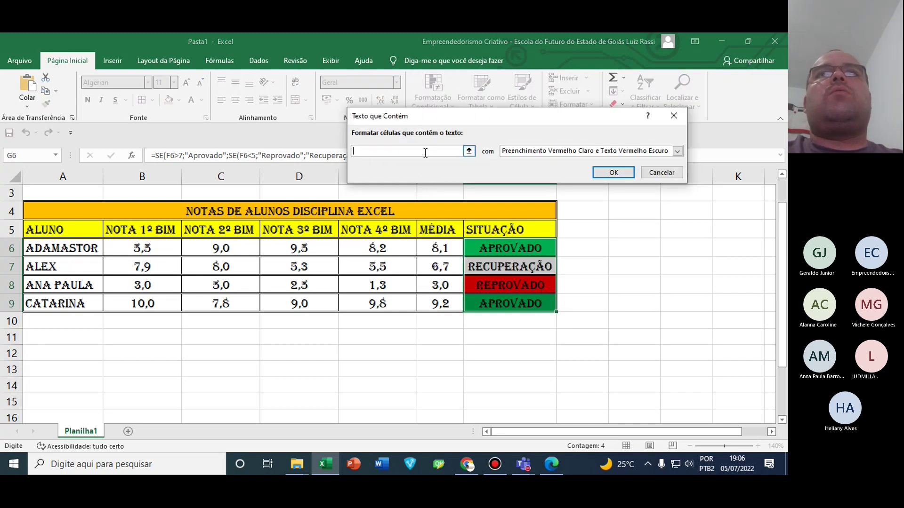
type("R")
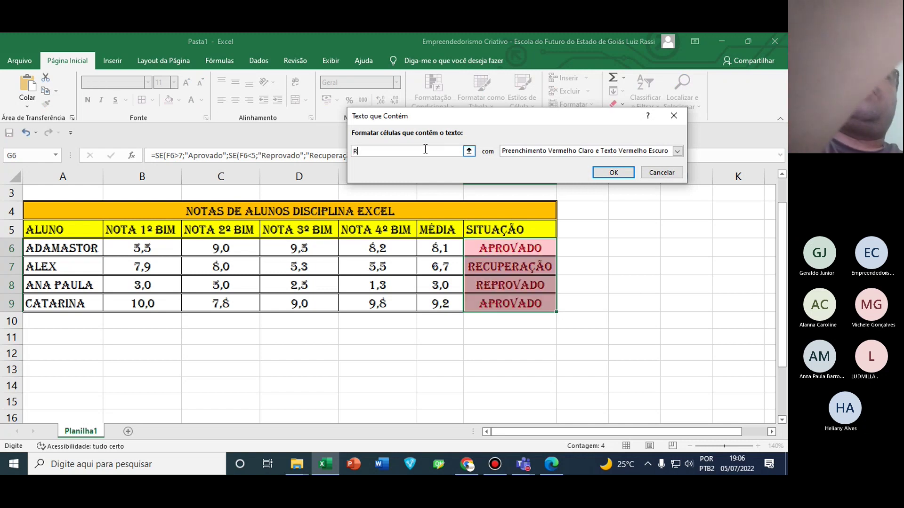
type("ecuperação")
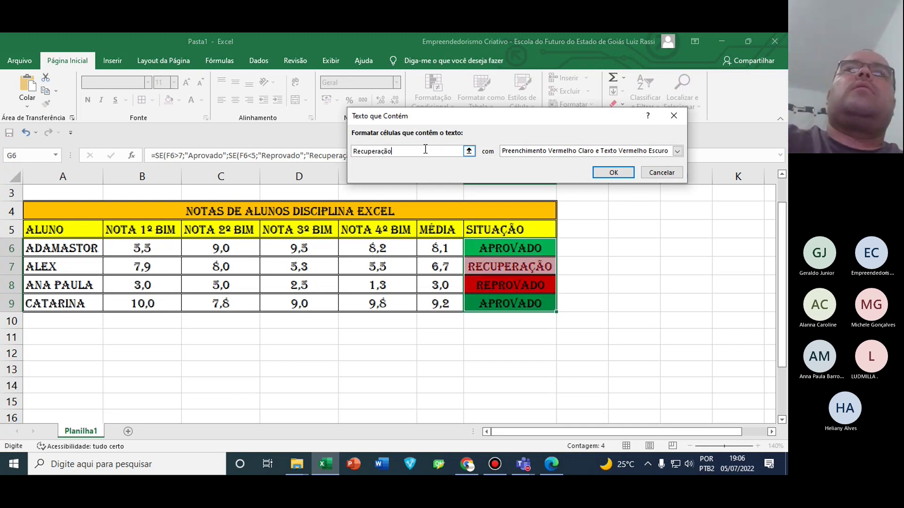
left_click(678, 151)
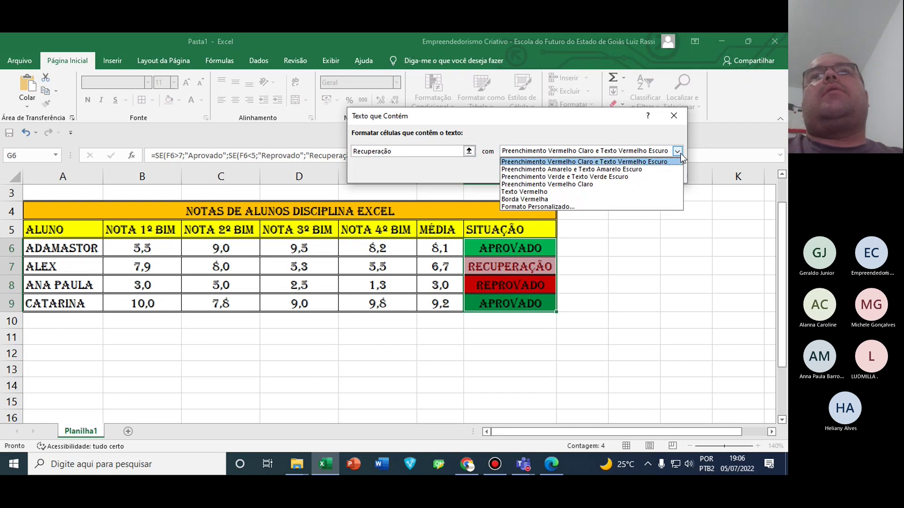
left_click(621, 206)
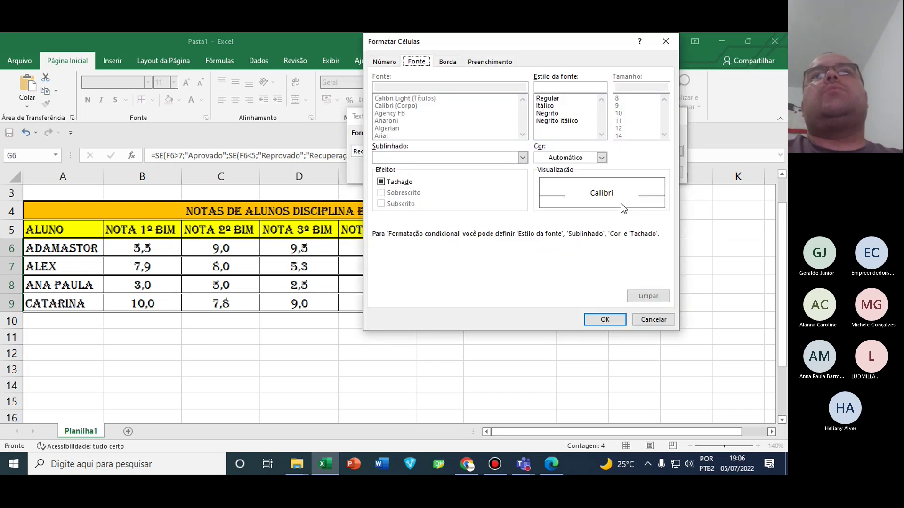
Give the "Recuperação" rule's custom format a standard yellow fill with black font, and apply the rule
left_click(472, 64)
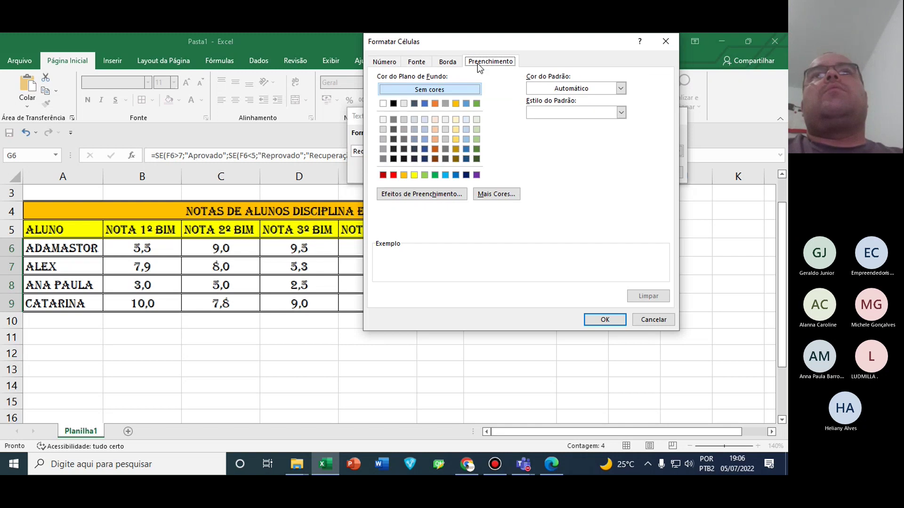
left_click(414, 175)
left_click(426, 64)
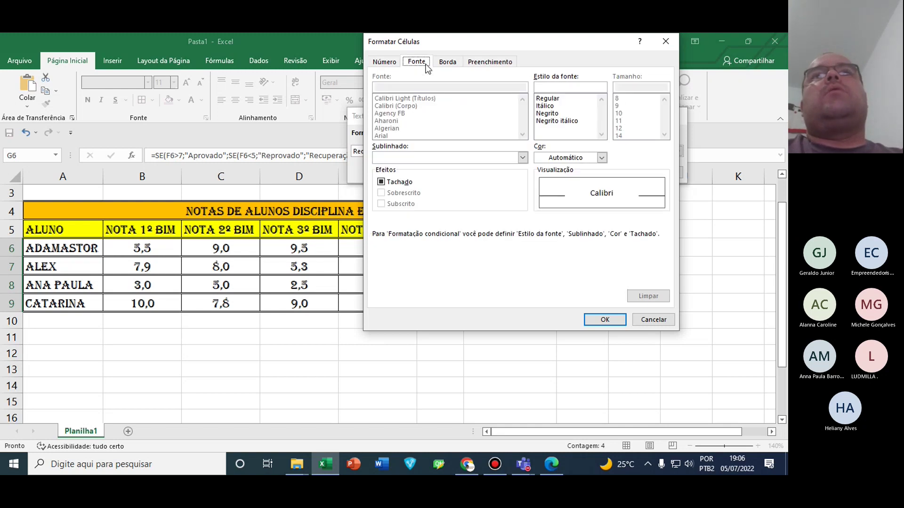
left_click(602, 159)
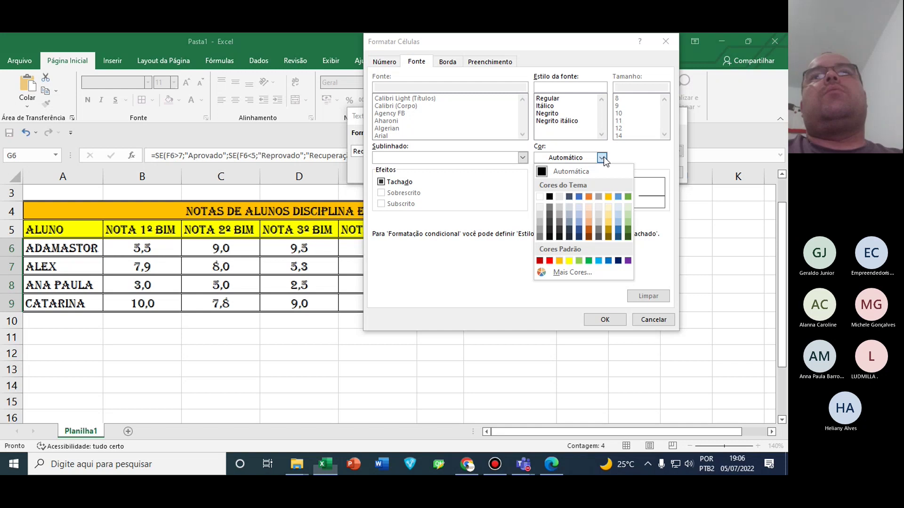
left_click(550, 197)
left_click(605, 319)
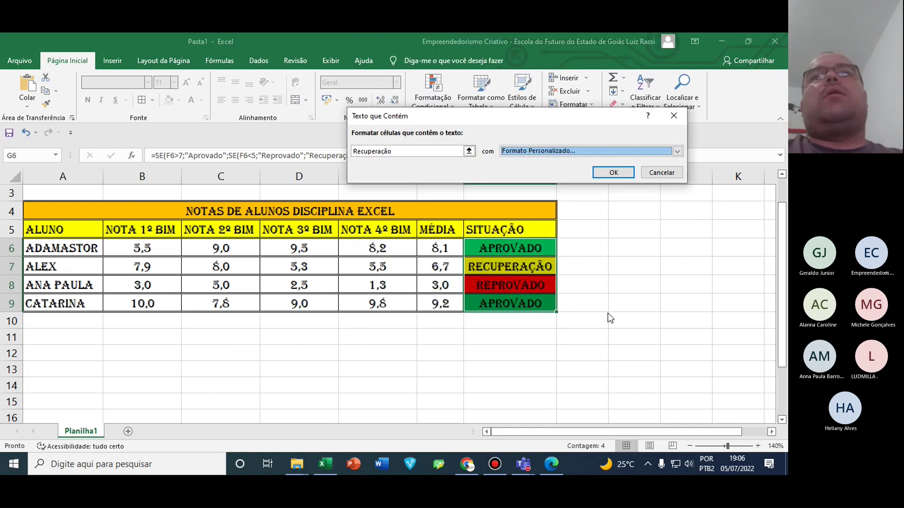
left_click(614, 173)
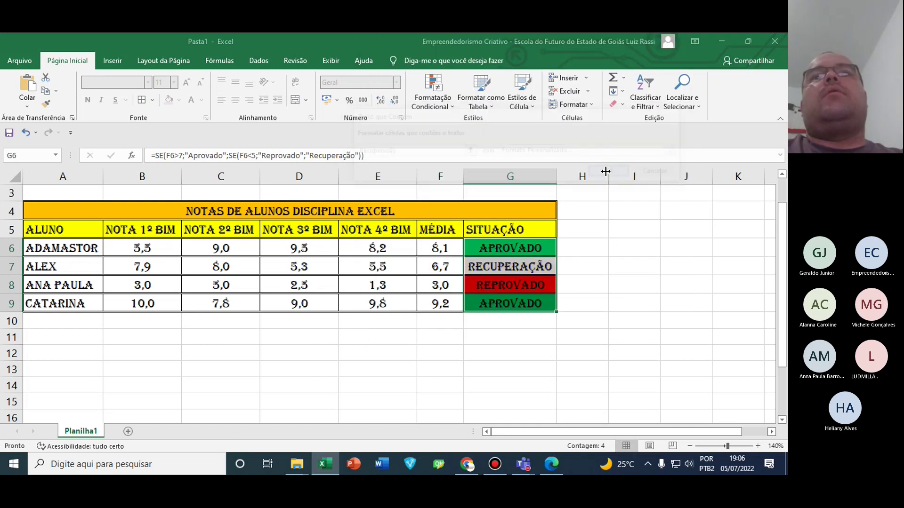
left_click(602, 252)
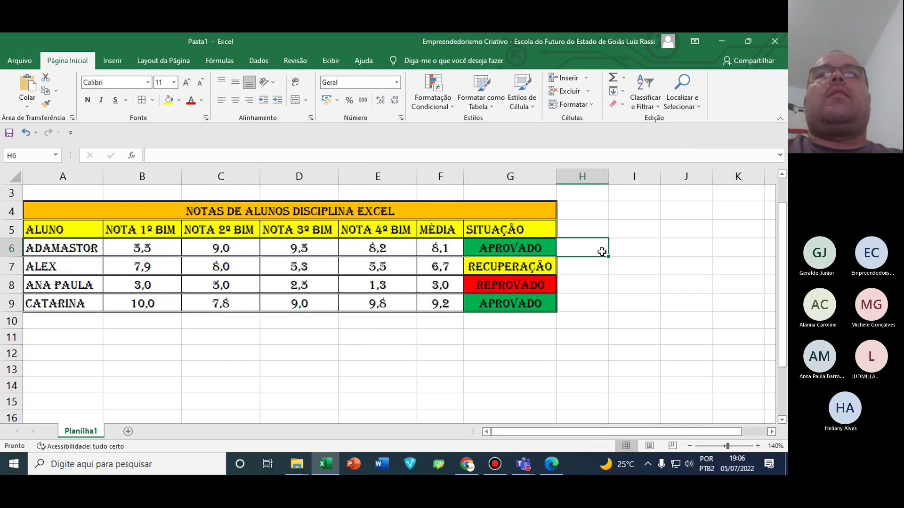
Set the 1st and 2nd bimester grades in B6 and C6 to 0 to test the status colours
left_click(523, 248)
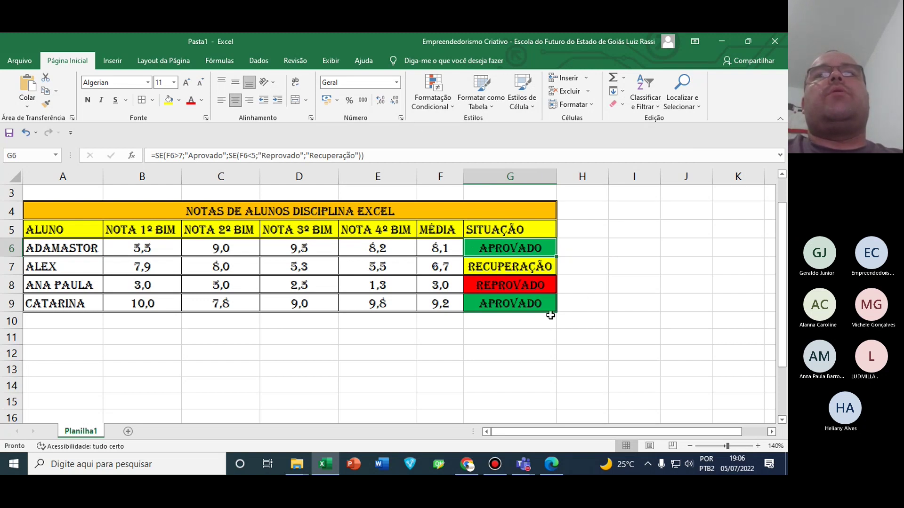
left_click(170, 252)
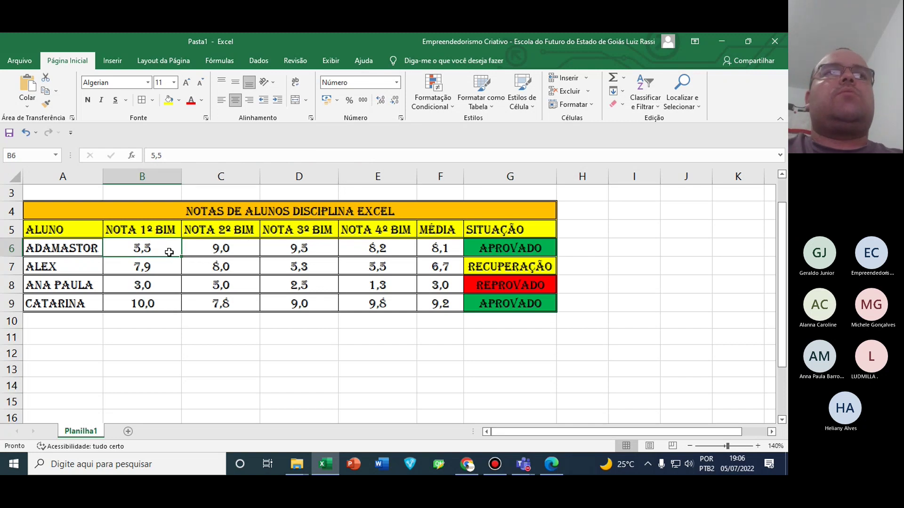
type("0")
key("Return")
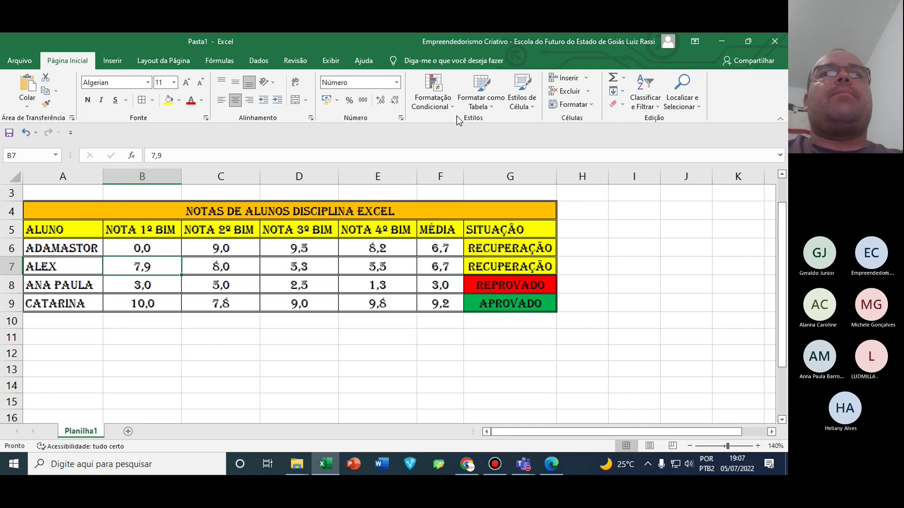
left_click(246, 254)
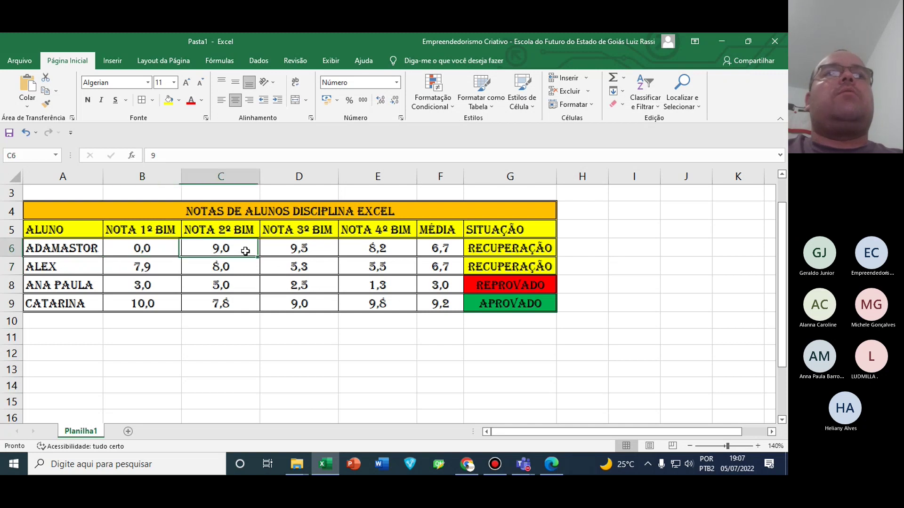
type("0")
key("Return")
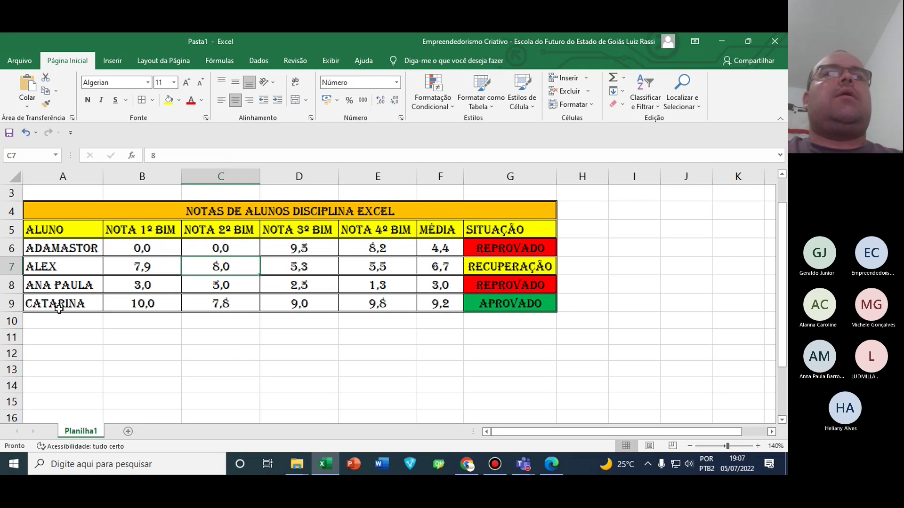
Insert an entire blank row at row 8 of the grades table
left_click(67, 287)
right_click(67, 287)
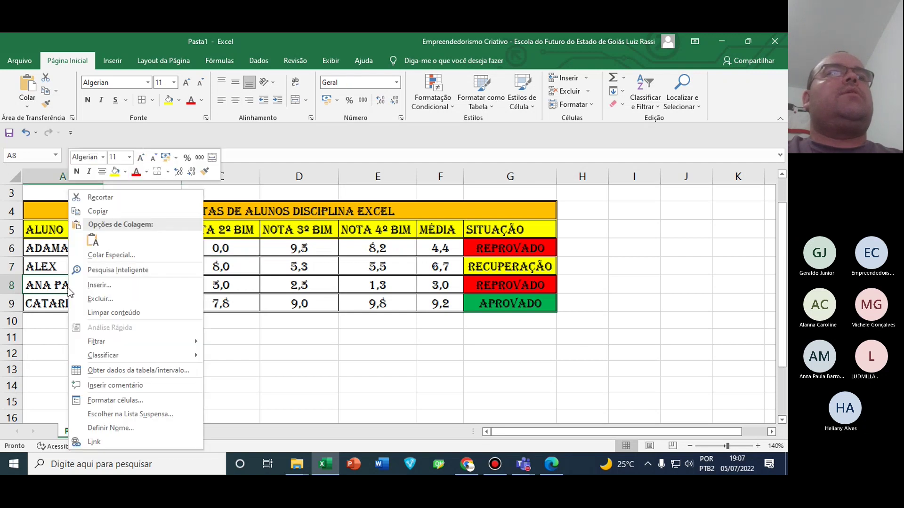
left_click(49, 283)
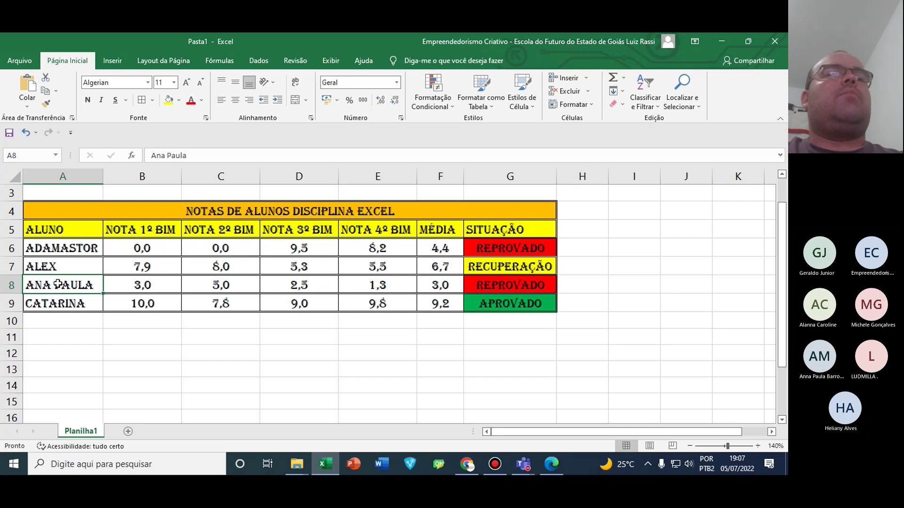
right_click(58, 283)
left_click(99, 285)
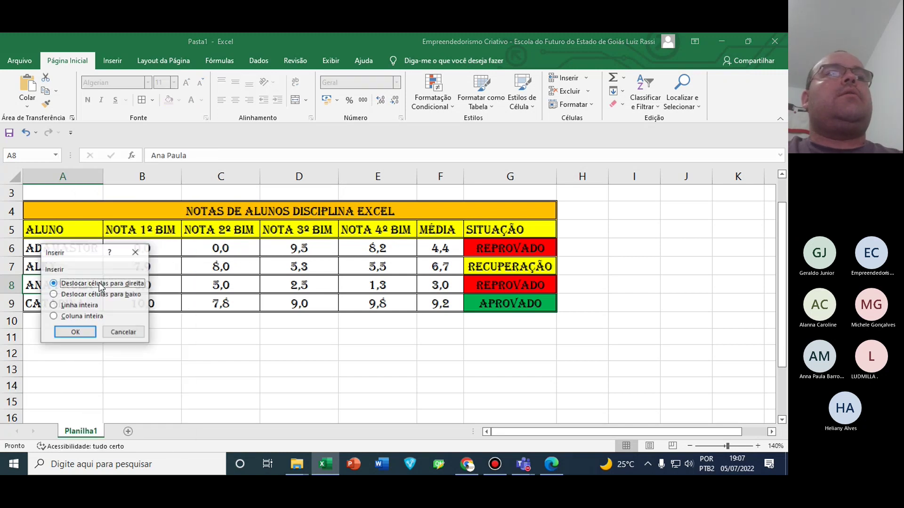
left_click(80, 305)
left_click(75, 333)
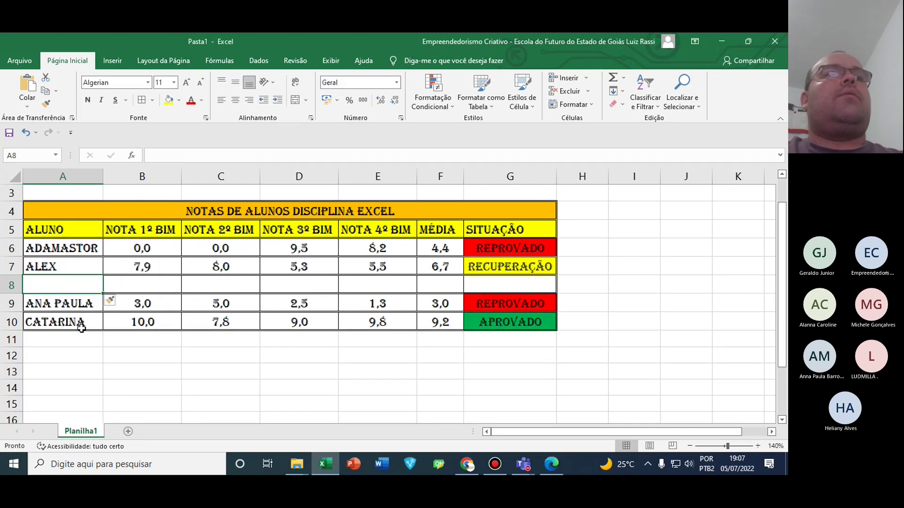
Insert a second entire blank row at row 8, directly above the first blank one
right_click(67, 285)
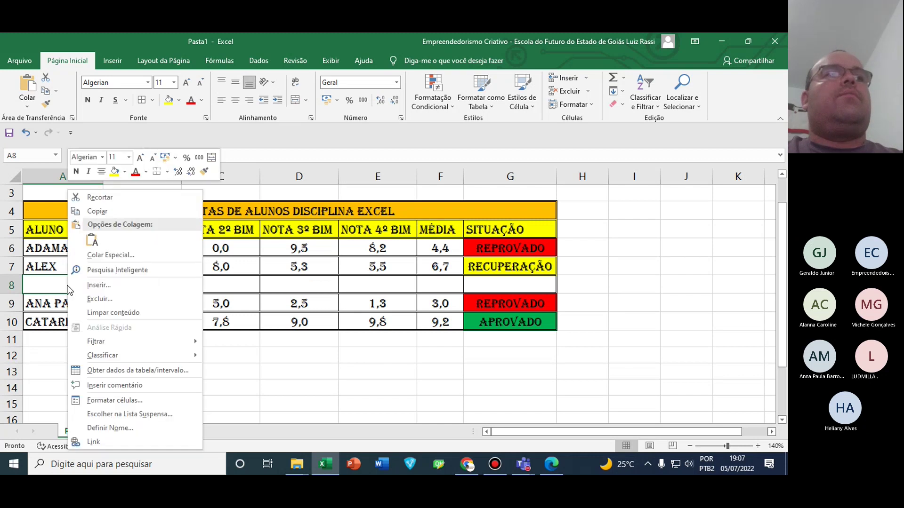
left_click(99, 285)
left_click(96, 307)
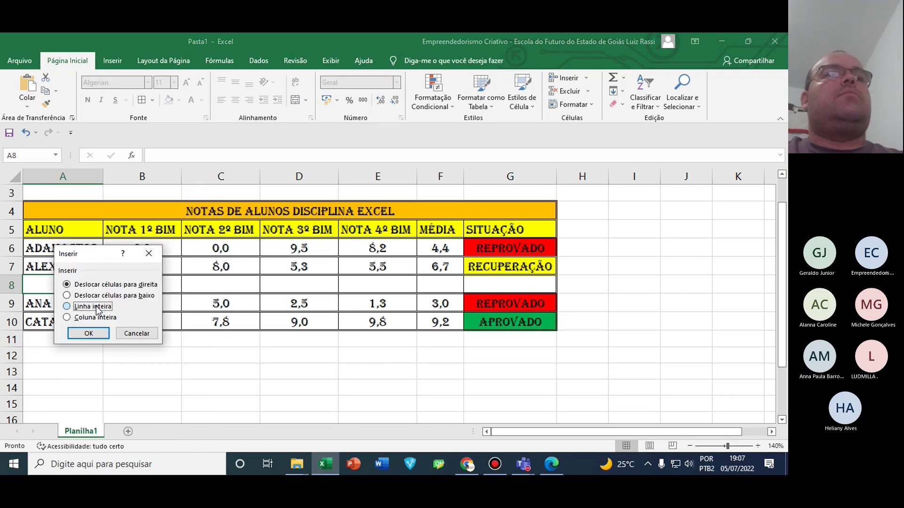
left_click(92, 334)
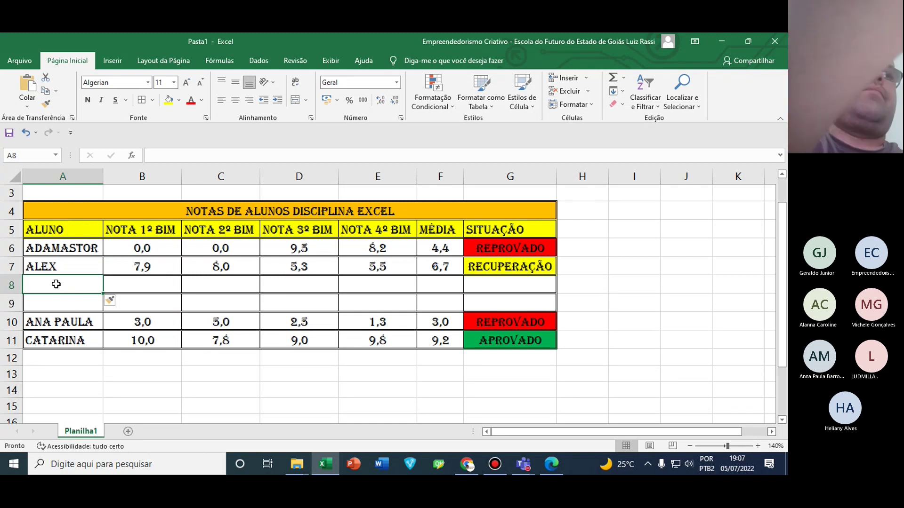
Enter the two new students' first names in the ALUNO cells A8 and A9
type("CARLOS")
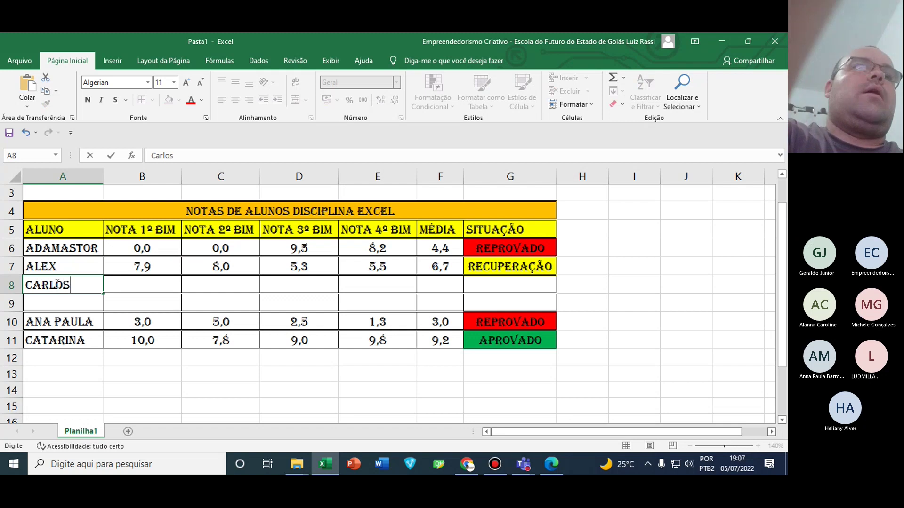
key("Return")
type("ED")
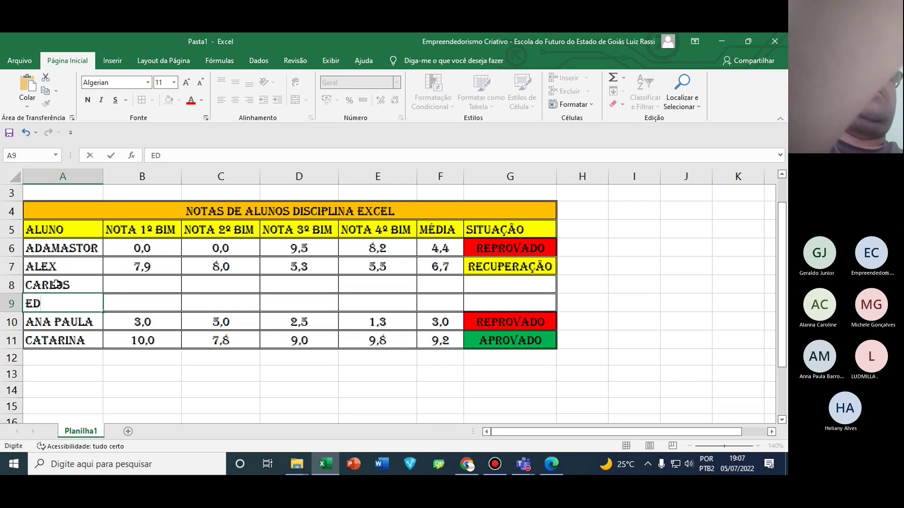
key("BackSpace")
type("duarda")
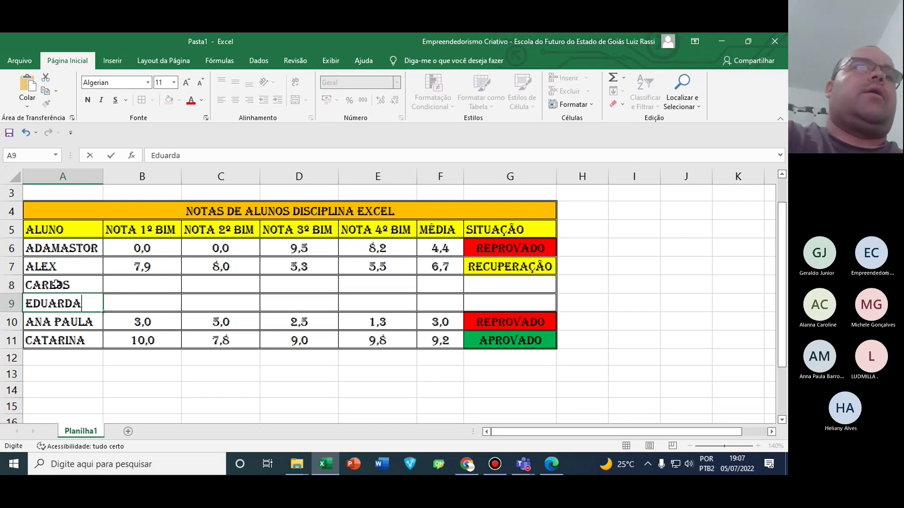
key("Up")
Enter the new students' 1st bimester grades: 10 in B8 and 9 in B9
key("Right")
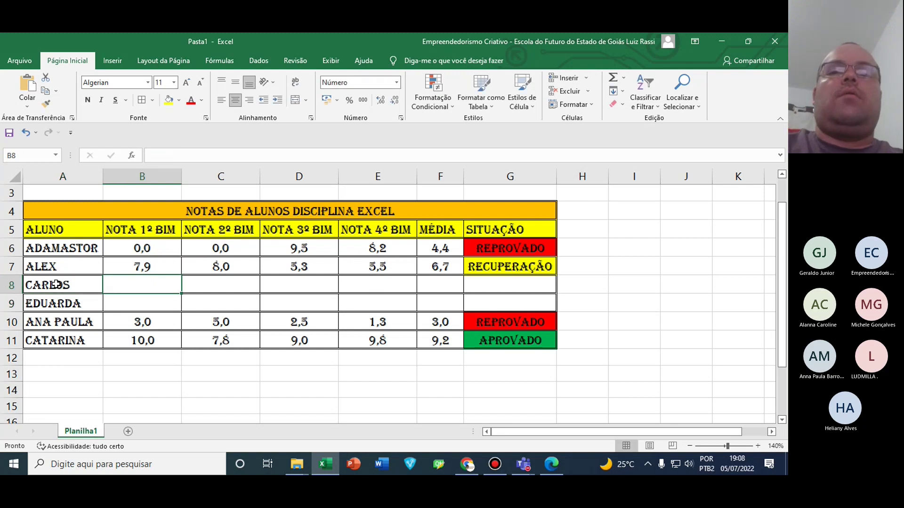
type("10")
key("Return")
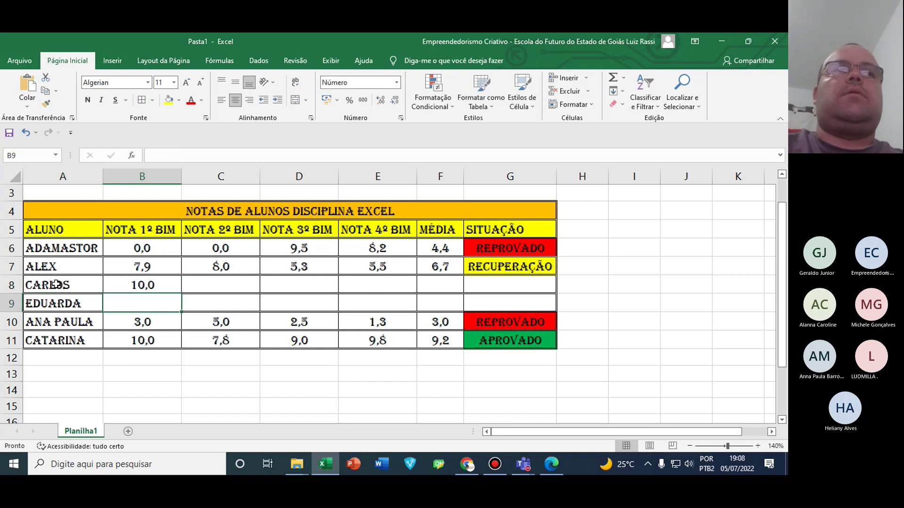
type("9")
key("Up")
Enter the new students' 2nd bimester grades: 8 in C8 and 7 in C9
key("Right")
key("F2")
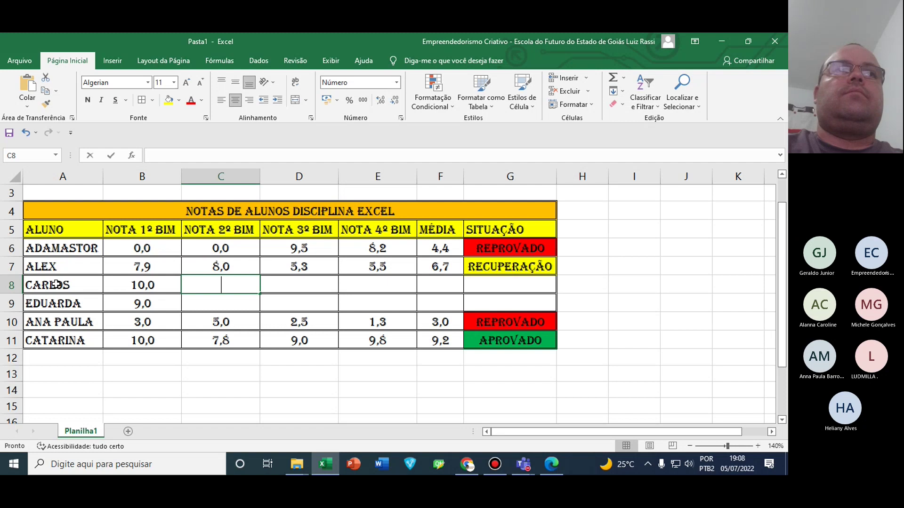
type("8")
key("Return")
type("7")
key("Return")
Enter the new students' 3rd bimester grades: 6 in D8 and 5 in D9
key("Up")
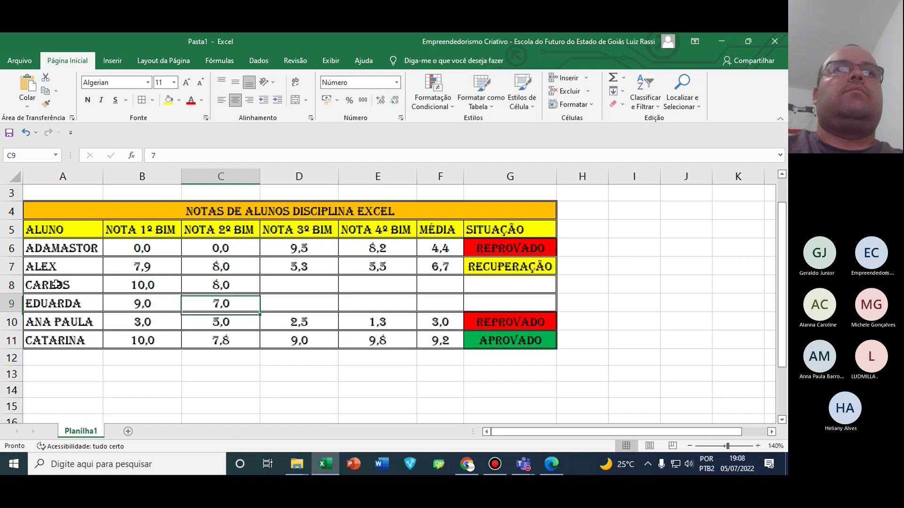
key("Up")
key("Right")
type("6")
key("Return")
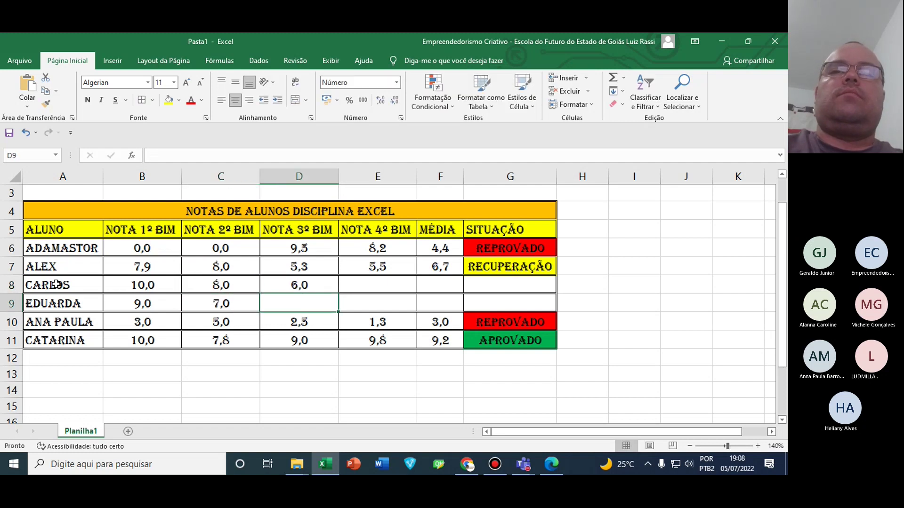
type("5")
key("Return")
Enter the new students' 4th bimester grades: 4 in E8 and 3 in E9
key("Up")
key("Up")
key("Right")
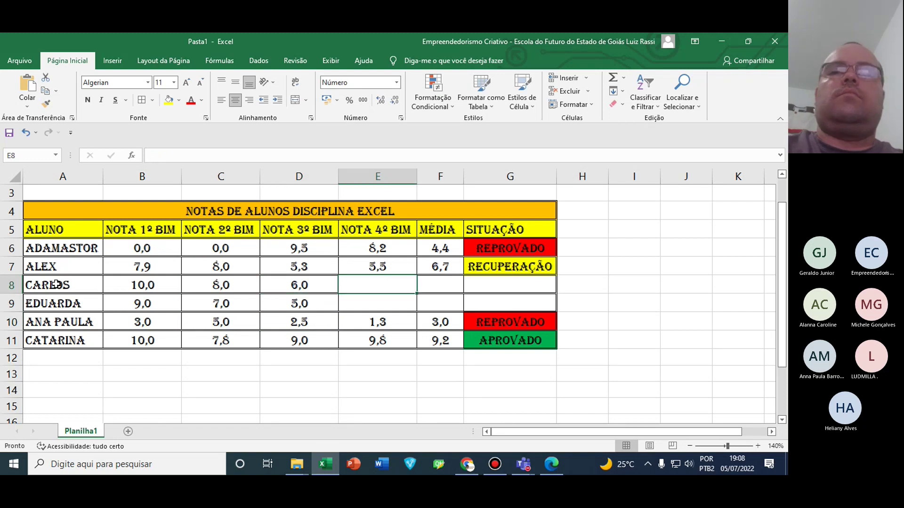
type("4")
key("Return")
type("3")
key("Return")
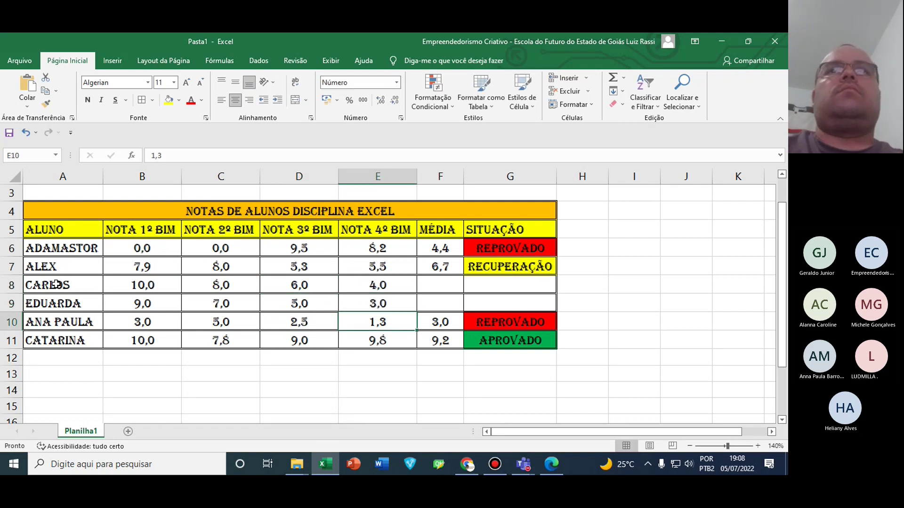
Fill the MÉDIA formula from F7 down to F9 and the SITUAÇÃO formula from G7 down to G9
key("Up")
key("Up")
key("Up")
key("Right")
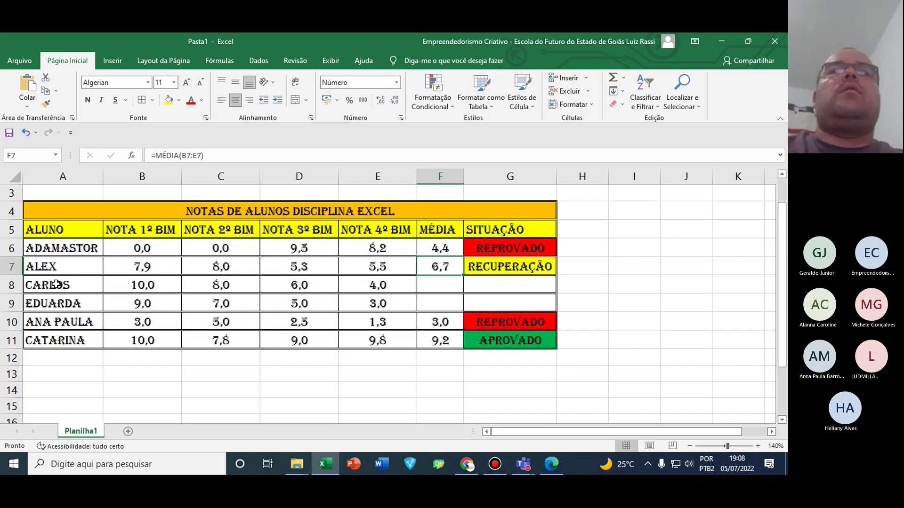
left_click_drag(463, 275, 453, 314)
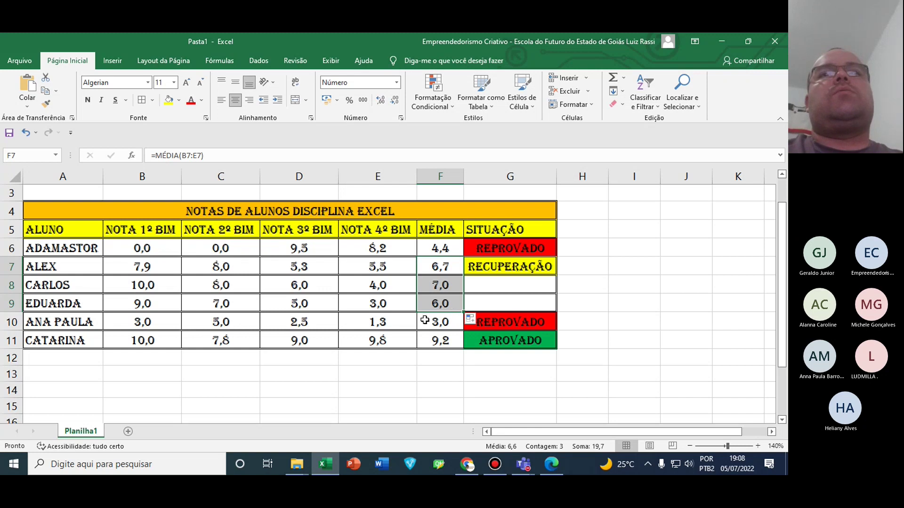
left_click(549, 269)
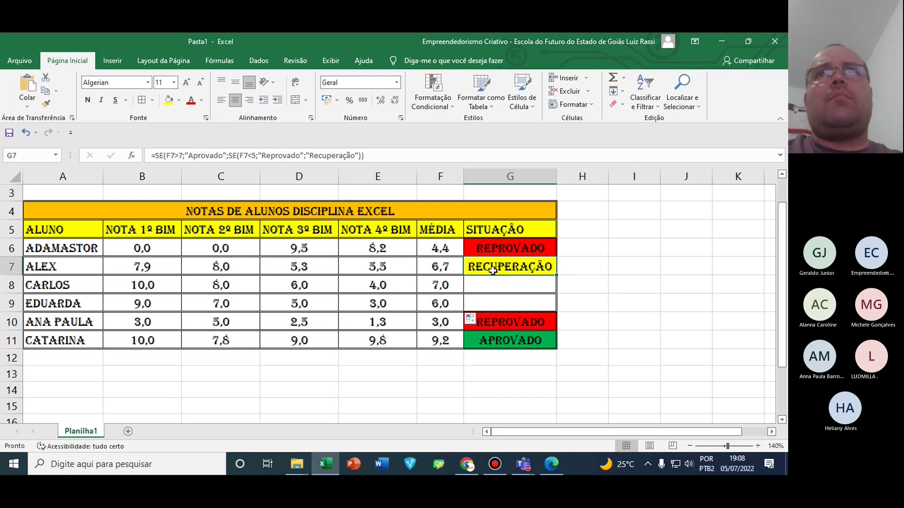
left_click_drag(557, 275, 556, 312)
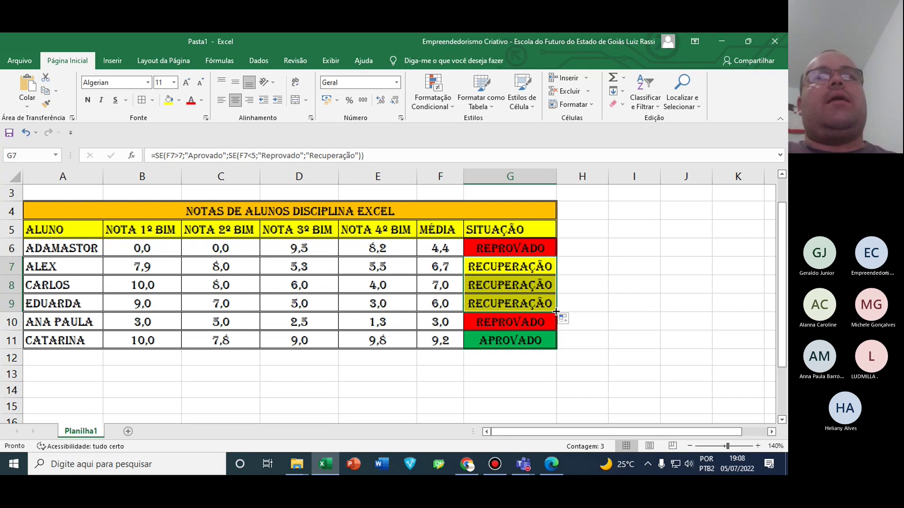
Test the situation colours by setting the 1st bimester grades in B9 and B8 to 0
key("Left")
key("Left")
key("Left")
key("Left")
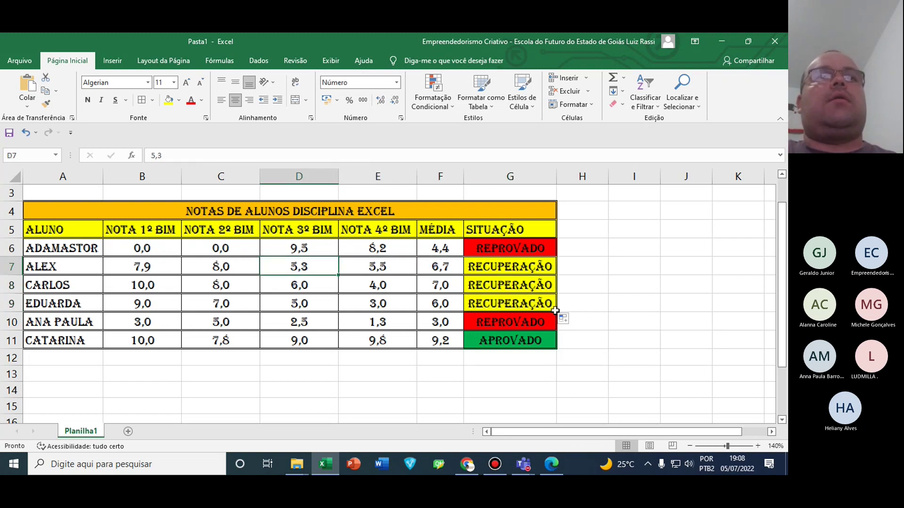
key("Down")
key("Down")
key("Left")
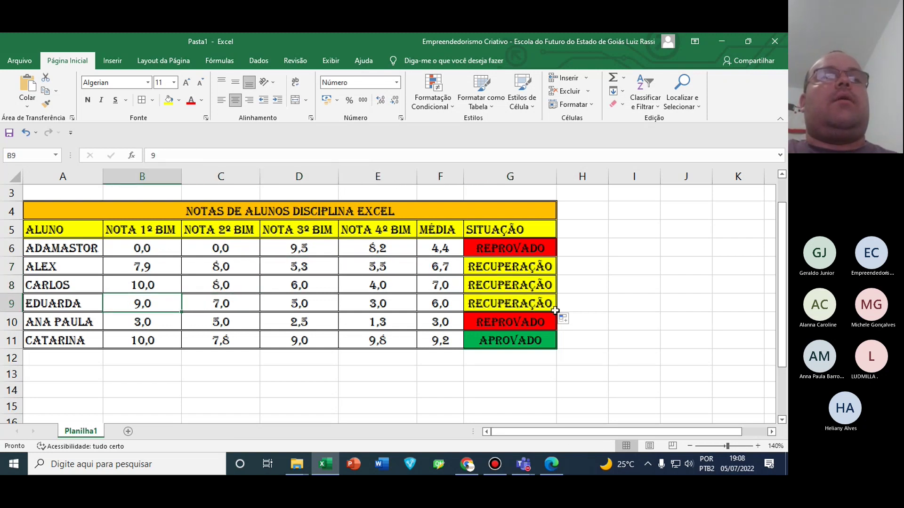
type("0")
key("Return")
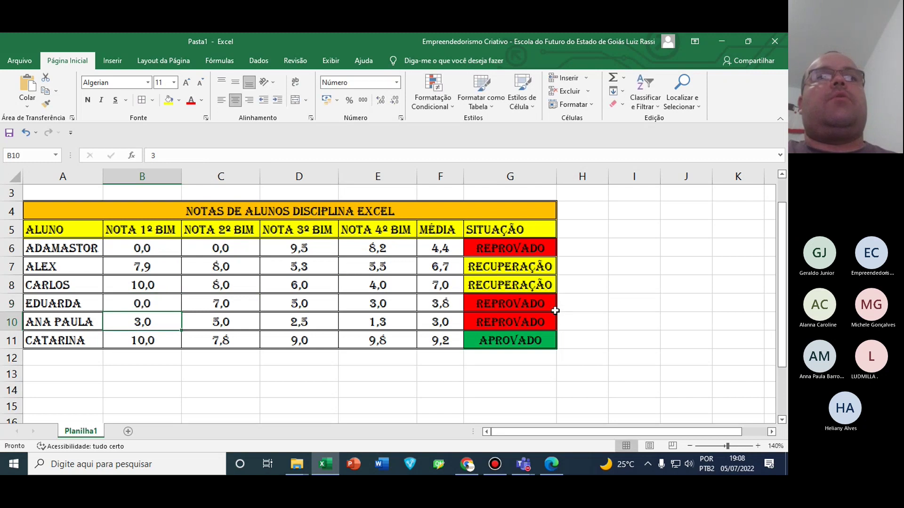
key("Up")
key("Up")
type("0")
key("Return")
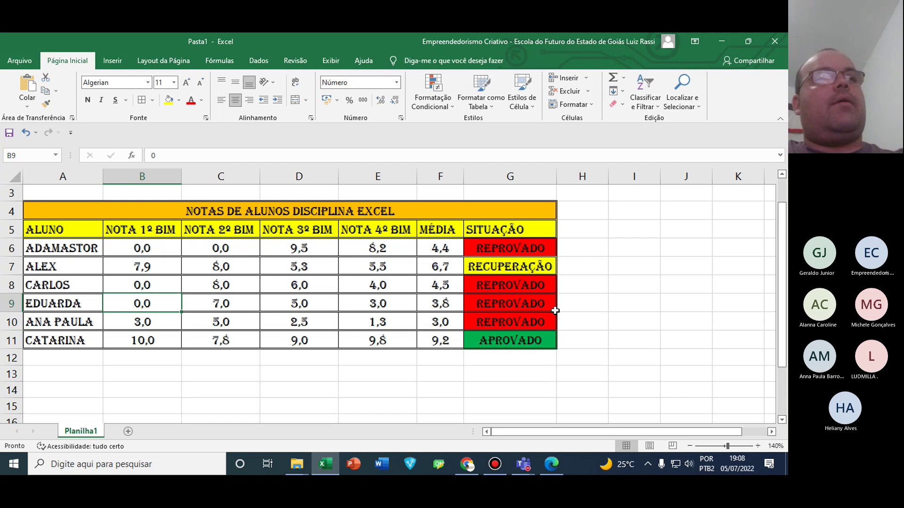
Undo the two test grades and the formulas filled into F8:G9
key("ctrl+z")
key("ctrl+z")
key("ctrl+z")
key("ctrl+z")
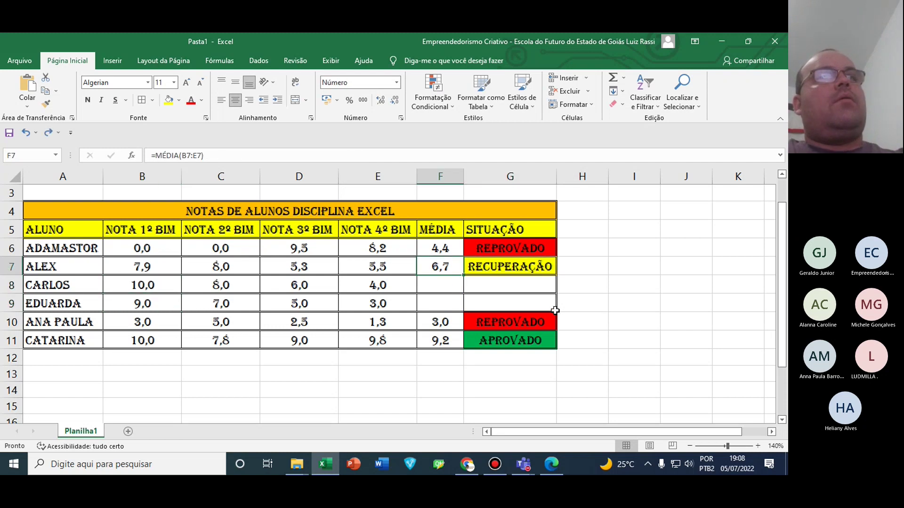
Undo the entry of the two new students, including their grades, names and inserted rows 8 and 9
key("ctrl+z")
key("ctrl+z")
key("ctrl+z")
key("ctrl+z")
key("ctrl+z")
key("ctrl+z")
key("ctrl+z")
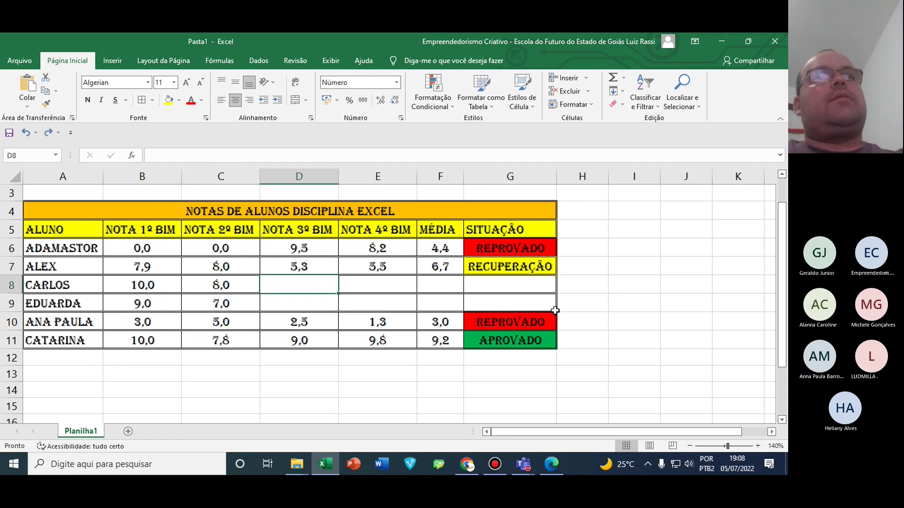
key("ctrl+z")
key("ctrl+z")
key("ctrl+z")
key("ctrl+z")
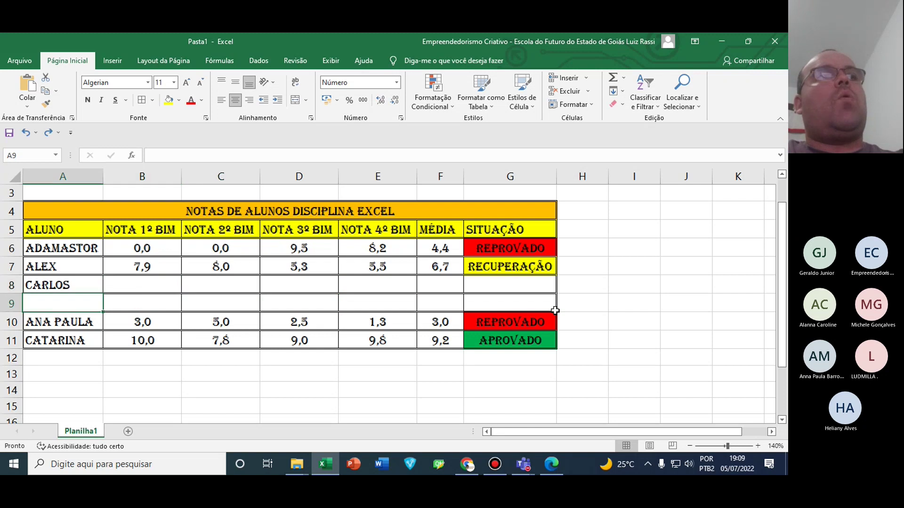
key("ctrl+z")
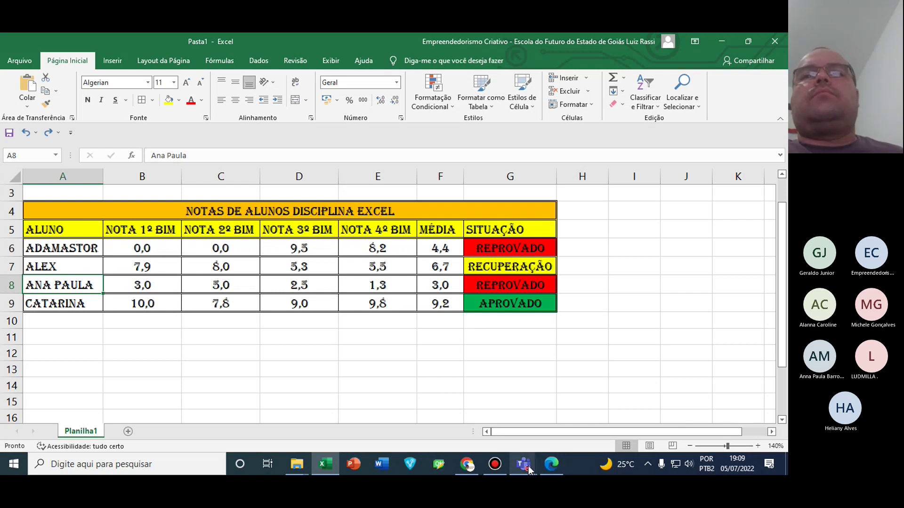
Switch to the Teams meeting window to check on the participants, and minimise it again
mouse_move(548, 468)
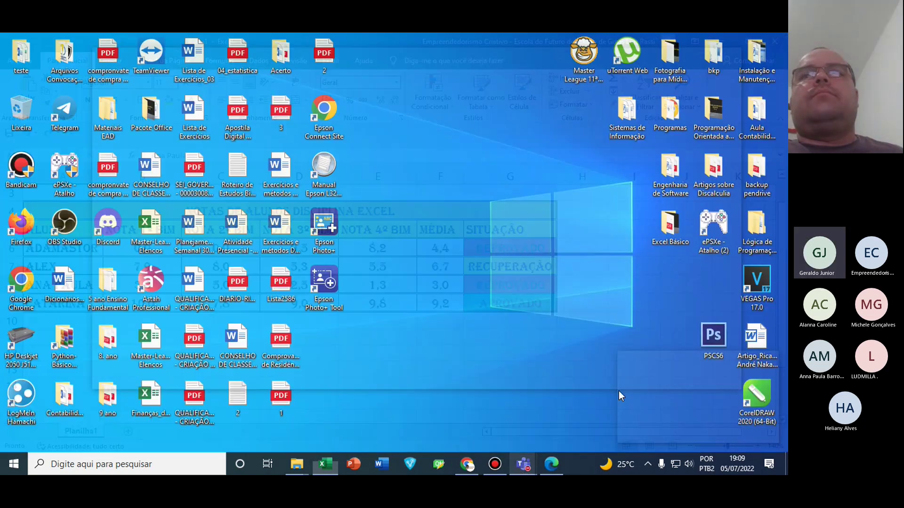
left_click(618, 391)
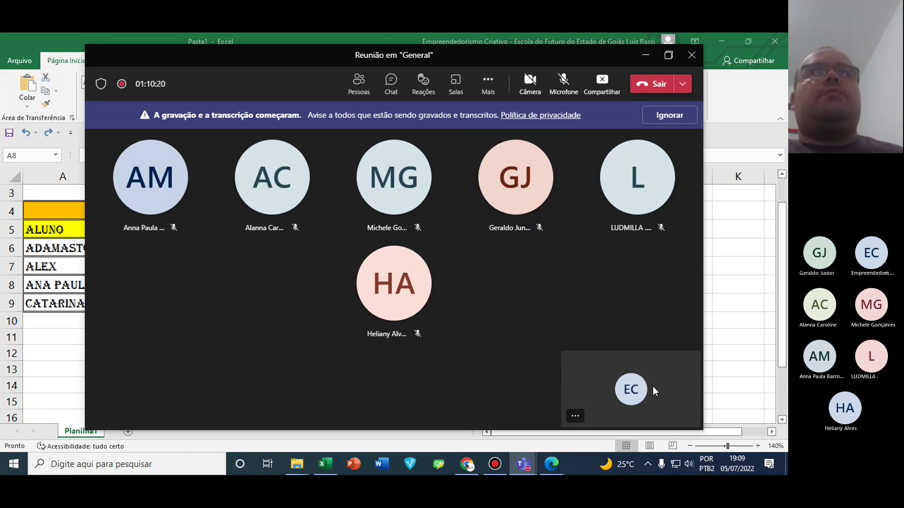
left_click(645, 56)
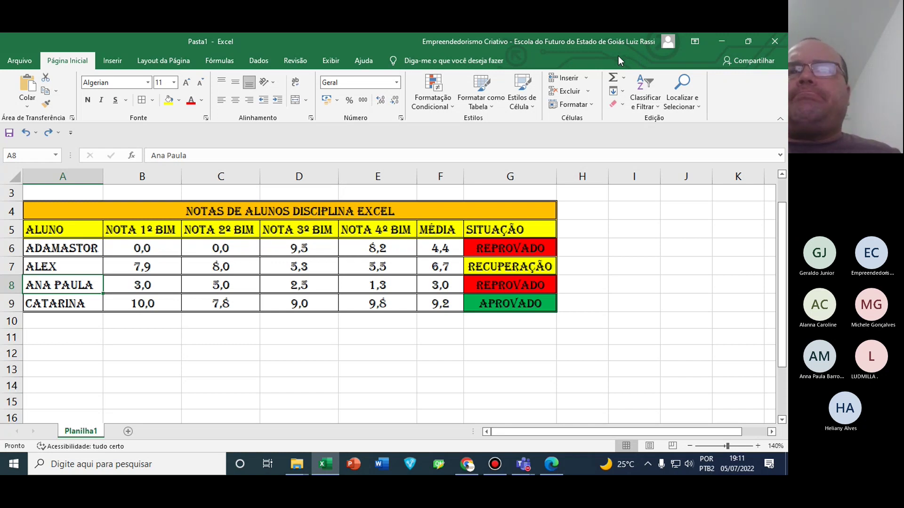
Switch to the PDF handout in Edge and examine the Empresa Nacional S/A sales exercise with its line chart
left_click(550, 466)
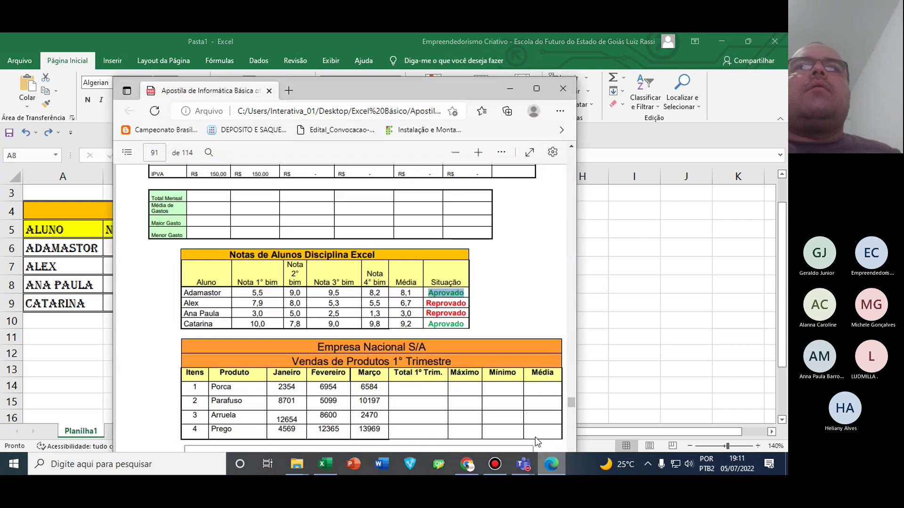
scroll(404, 258, "down", 10)
scroll(404, 259, "up", 4)
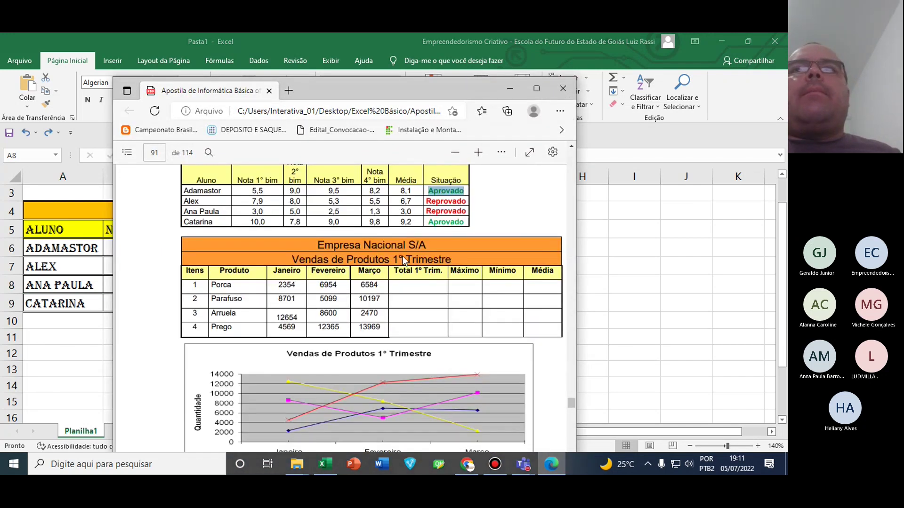
scroll(403, 259, "up", 1)
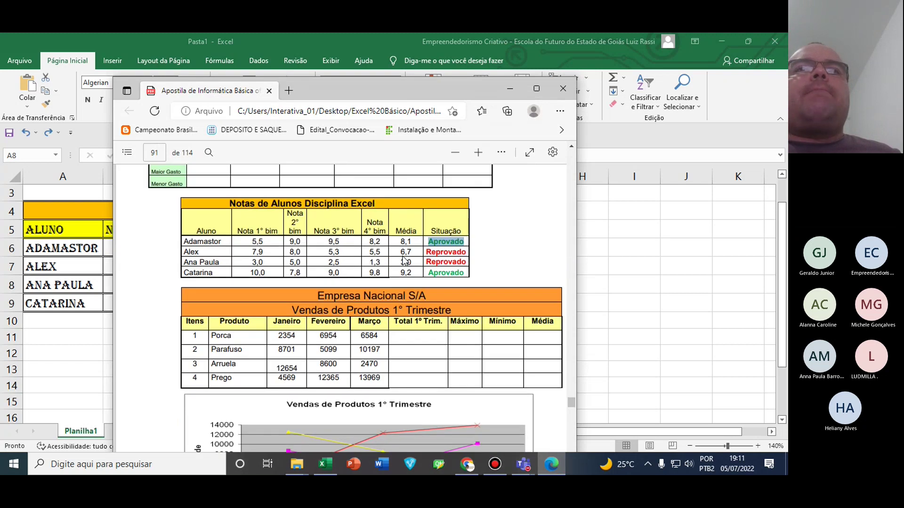
scroll(403, 259, "down", 2)
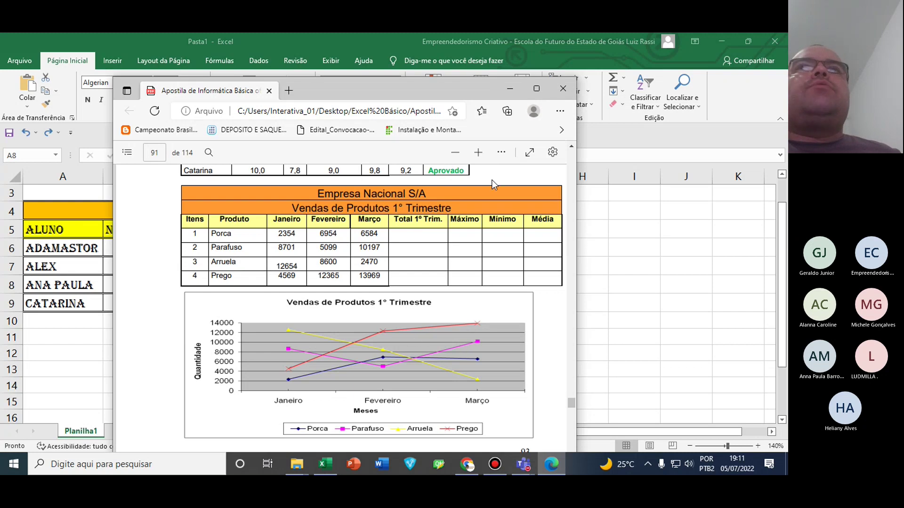
left_click(510, 89)
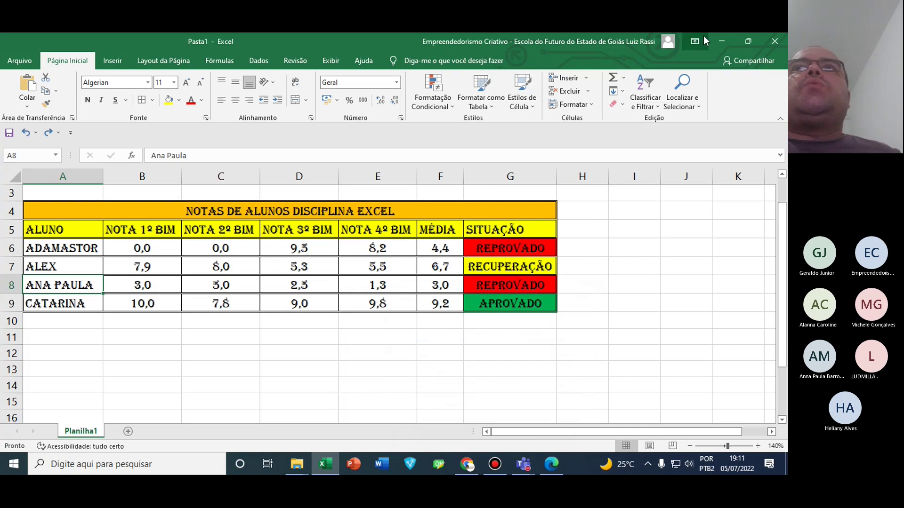
Switch to Google Classroom in Chrome and read the instructions of the Aula 02 activity in the Excel Básico class
left_click(725, 43)
left_click(642, 54)
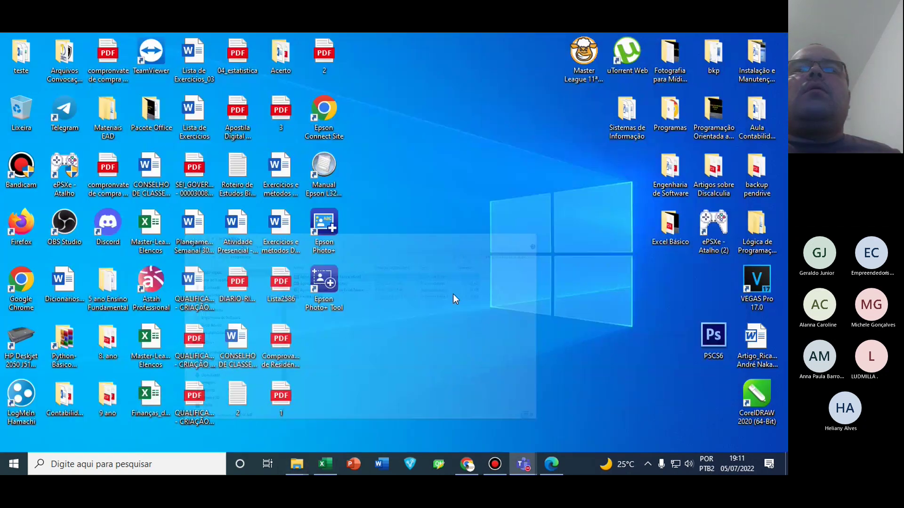
left_click(466, 464)
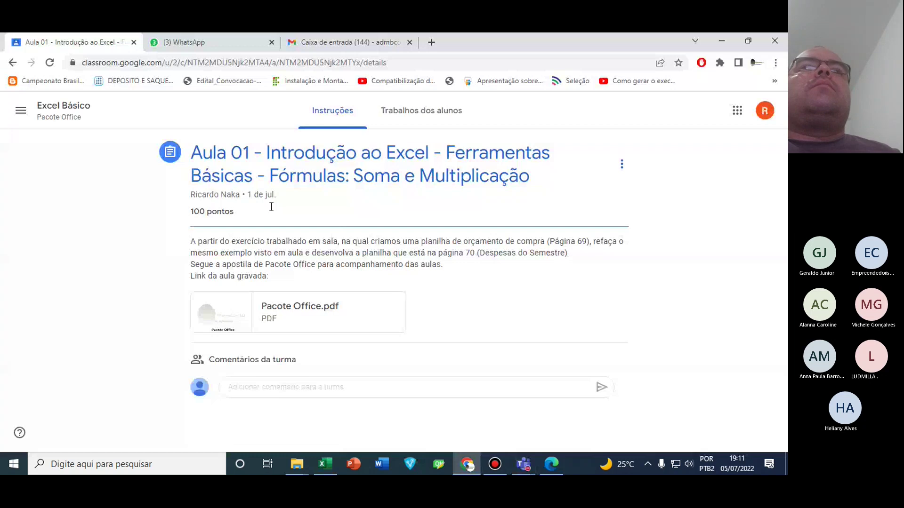
left_click(47, 109)
scroll(480, 308, "up", 1)
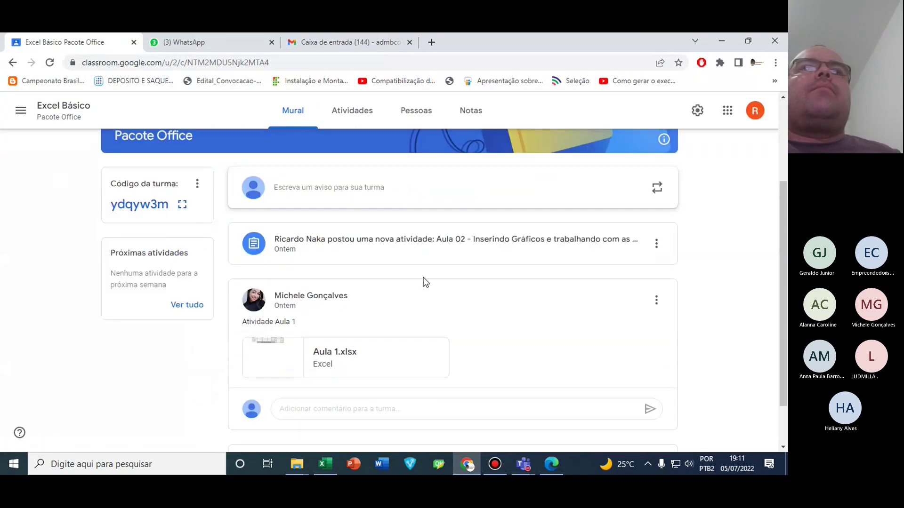
left_click(390, 245)
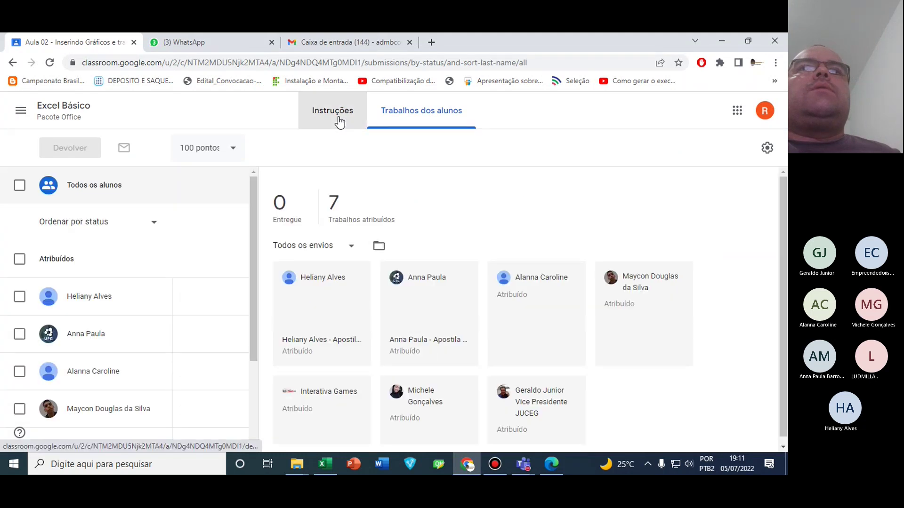
left_click(337, 117)
scroll(317, 256, "down", 1)
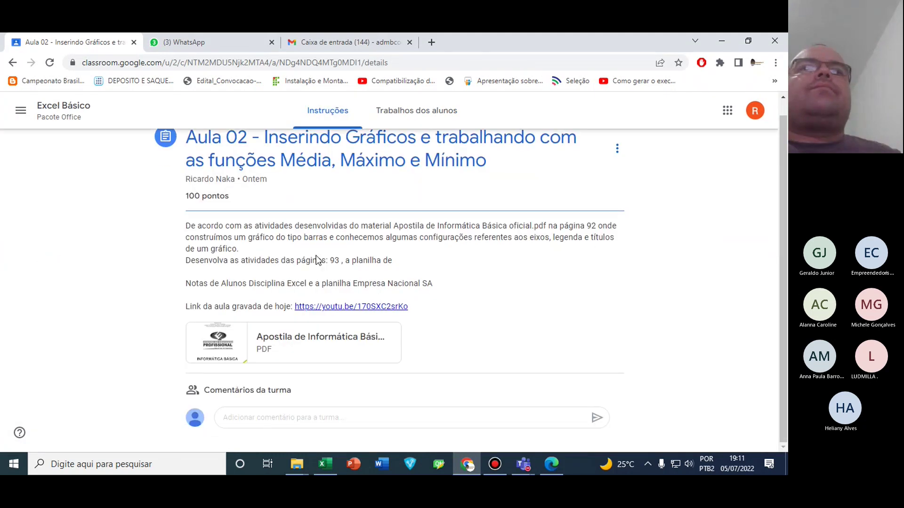
Look through the students' work for the Aula 02 activity and minimise the browser
scroll(316, 261, "up", 1)
left_click(441, 109)
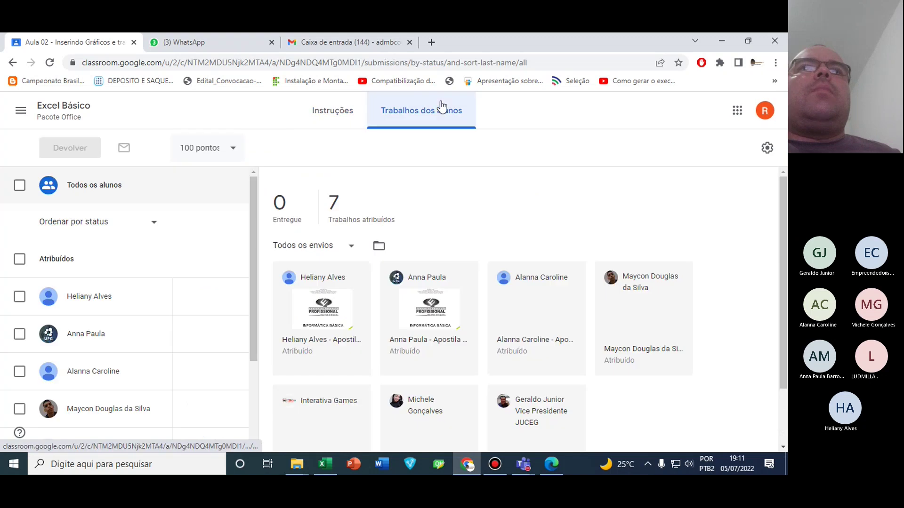
scroll(324, 273, "down", 2)
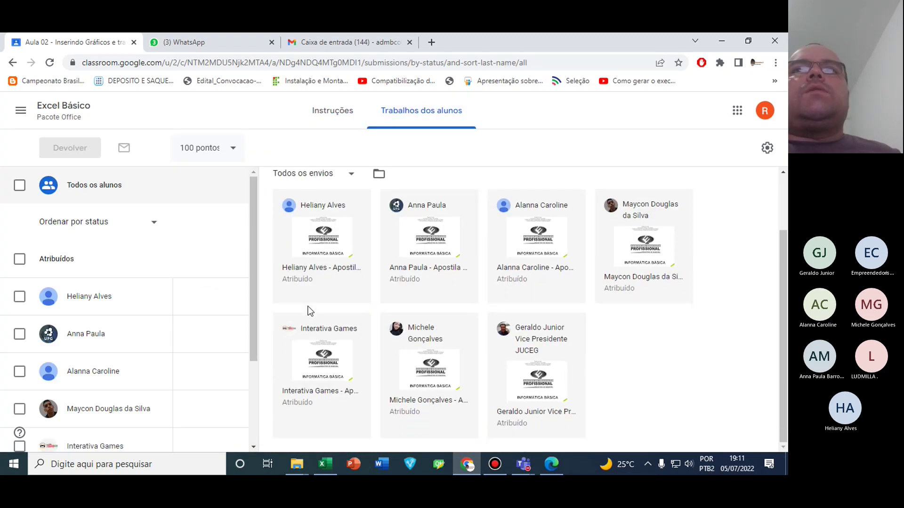
scroll(310, 311, "up", 2)
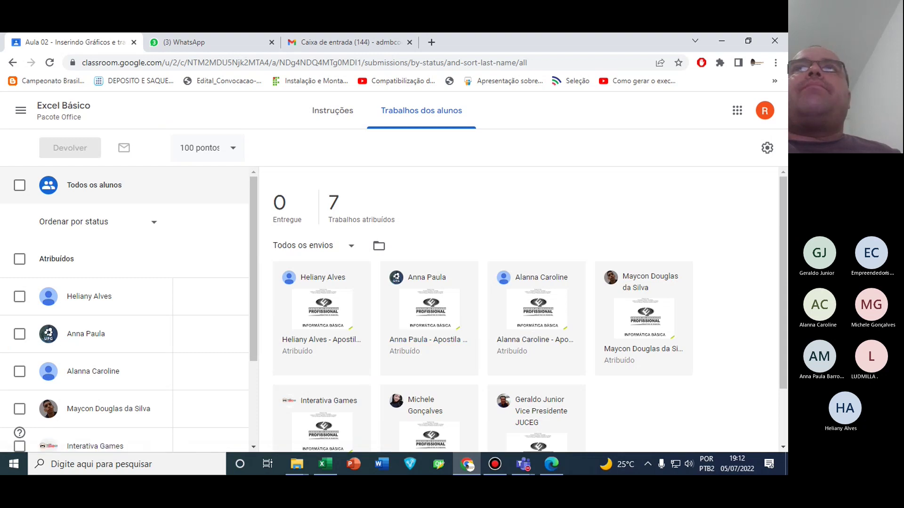
left_click(721, 41)
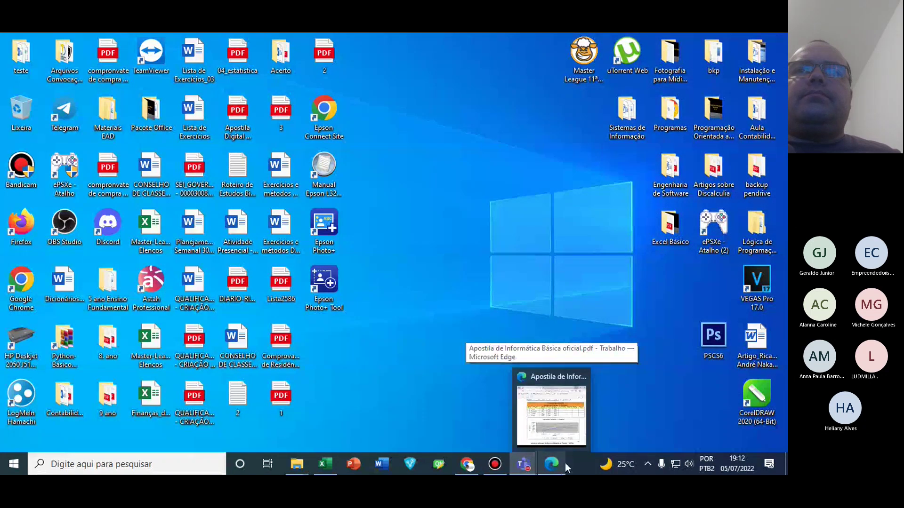
Bring back the PDF handout and the Pasta1 workbook, and add a new worksheet to the workbook
left_click(563, 435)
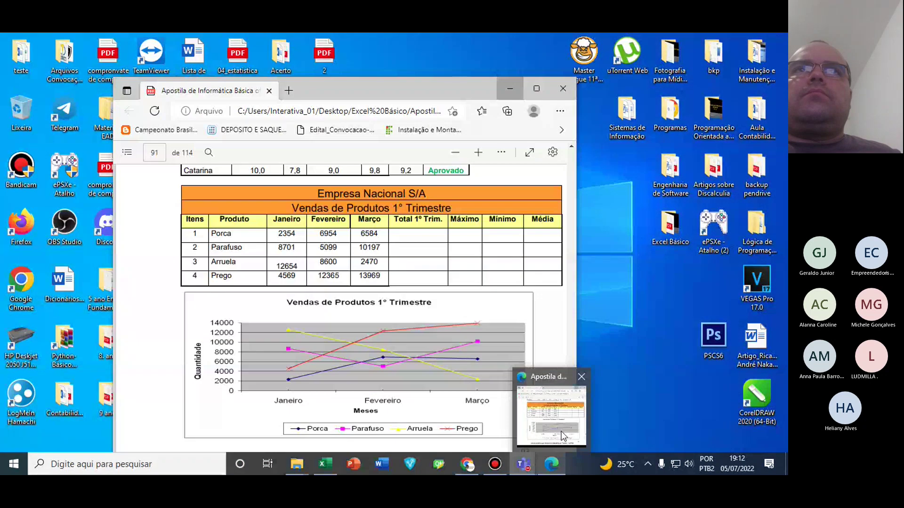
left_click(325, 463)
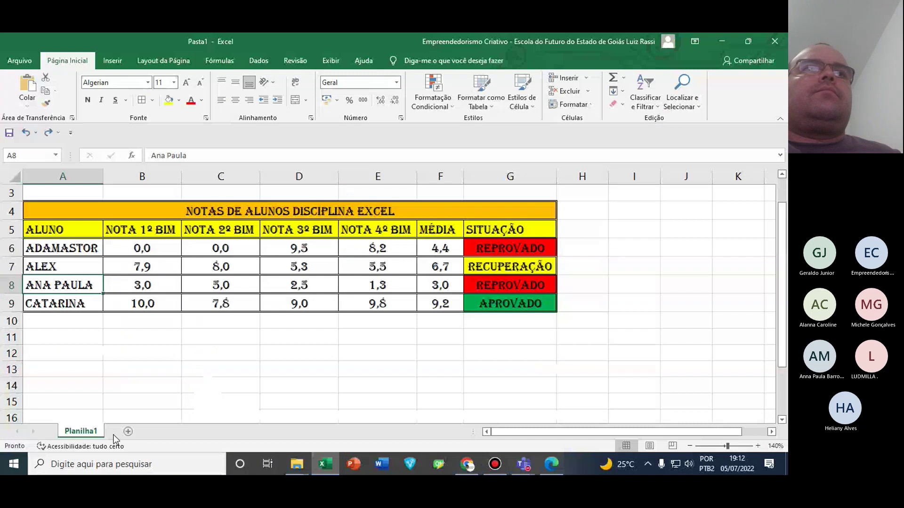
left_click(127, 432)
Arrange the PDF handout and the Excel workbook side by side, with the sales exercise and the blank sheet both visible
left_click_drag(323, 44, 594, 152)
left_click_drag(388, 95, 251, 56)
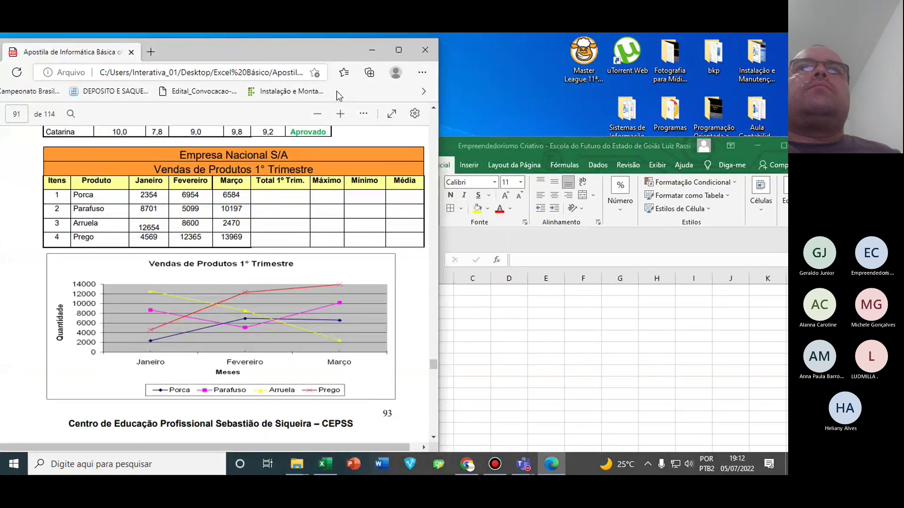
left_click(529, 158)
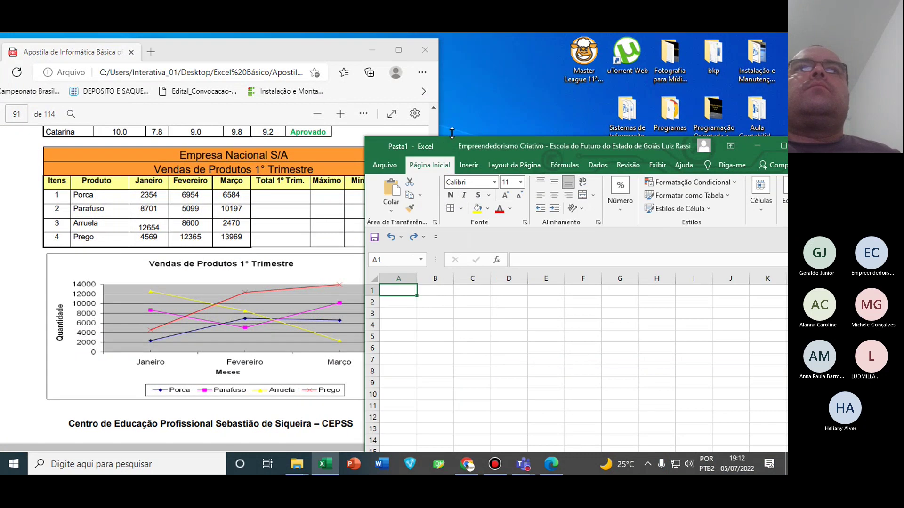
left_click_drag(446, 143, 507, 47)
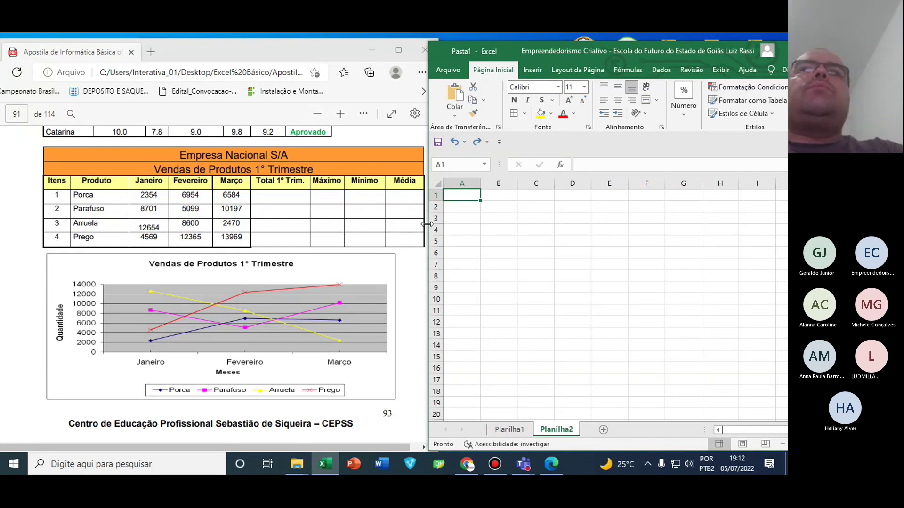
Merge and center cells A1:I1 on Planilha2
left_click_drag(465, 197, 745, 197)
left_click(648, 102)
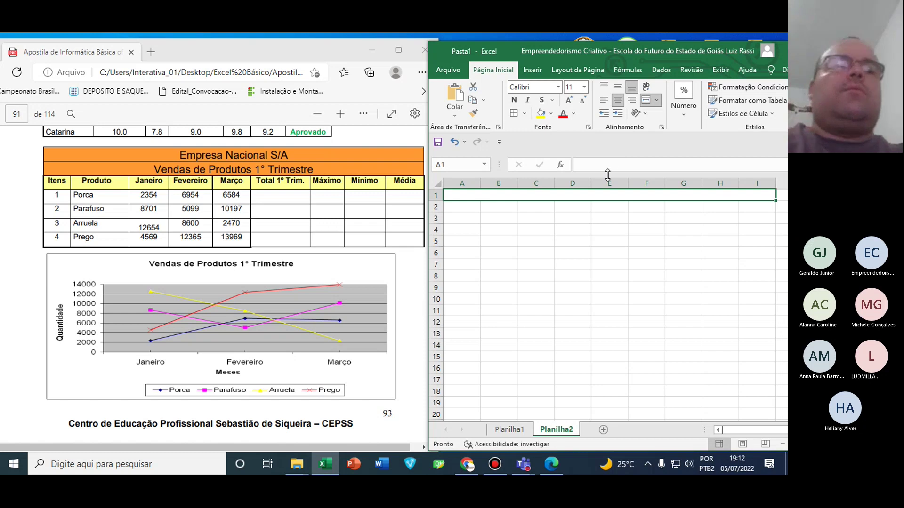
Merge and center cells A2:I2 below the merged title row on Planilha2
key("shift+Down")
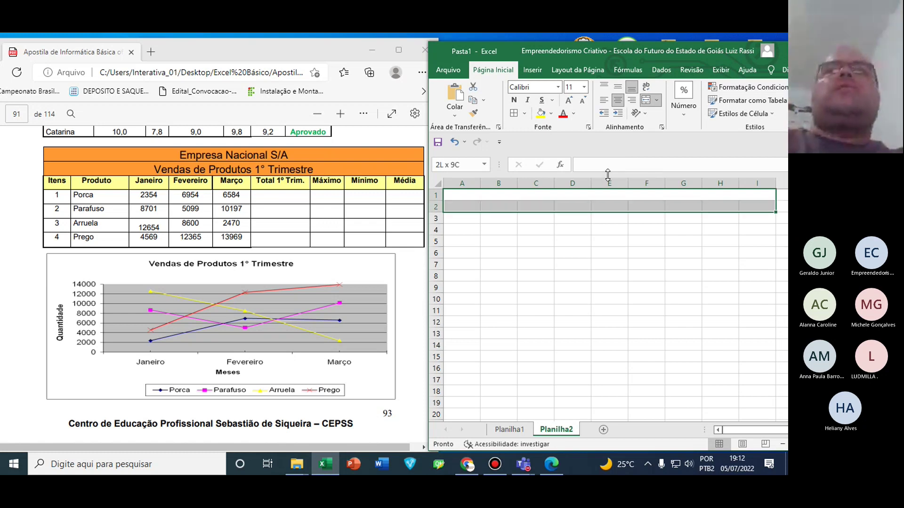
left_click(471, 207)
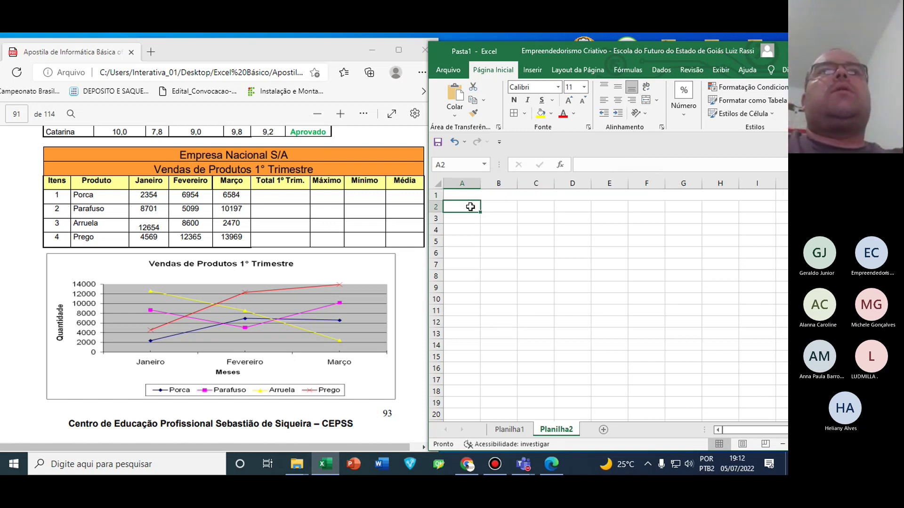
left_click_drag(476, 209, 454, 207)
left_click(759, 196)
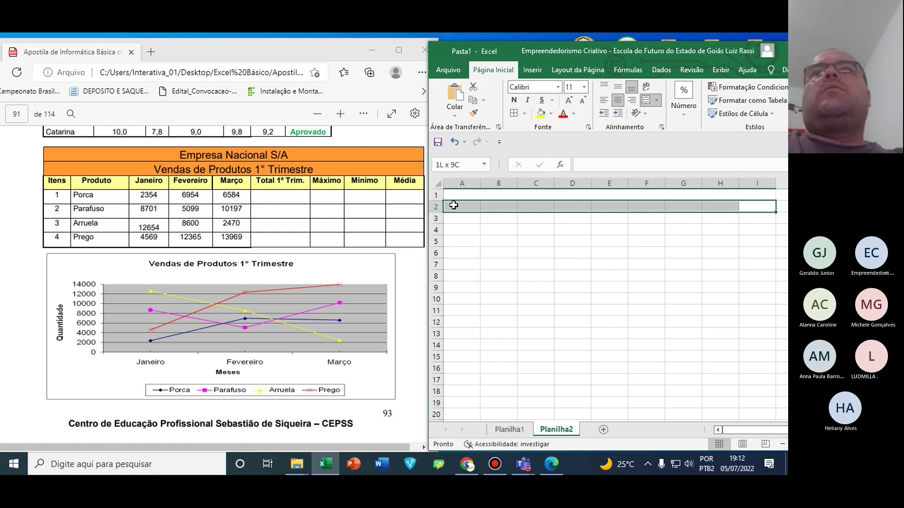
left_click(645, 101)
Enter the title "Empresa Nacional S/A" in the merged row 1
left_click(542, 195)
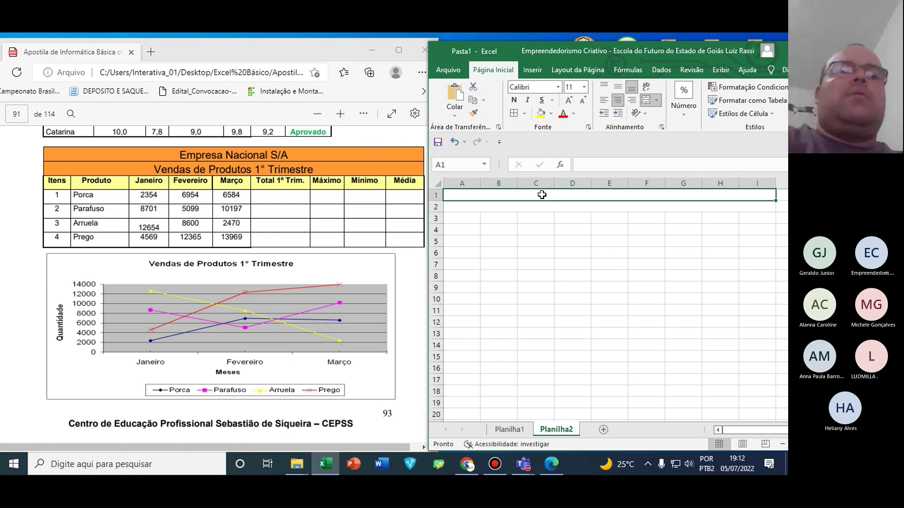
type("Empresa")
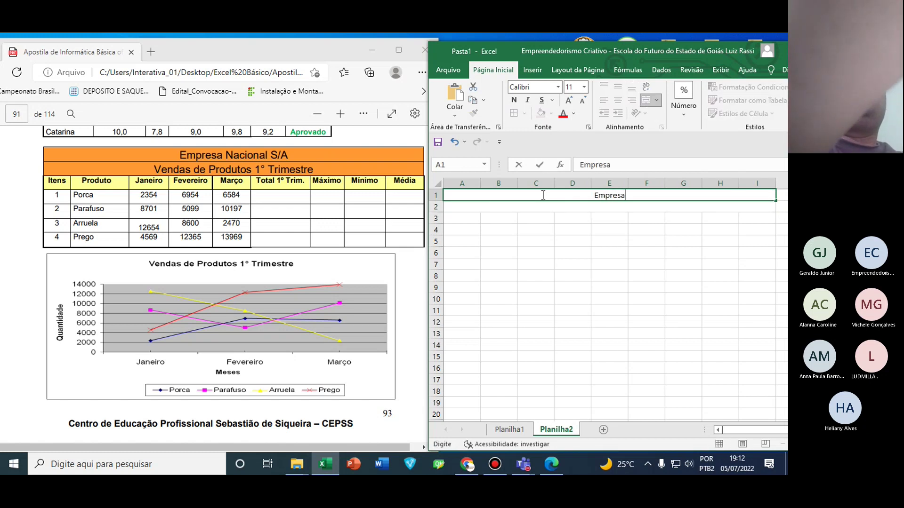
type(" Nacion")
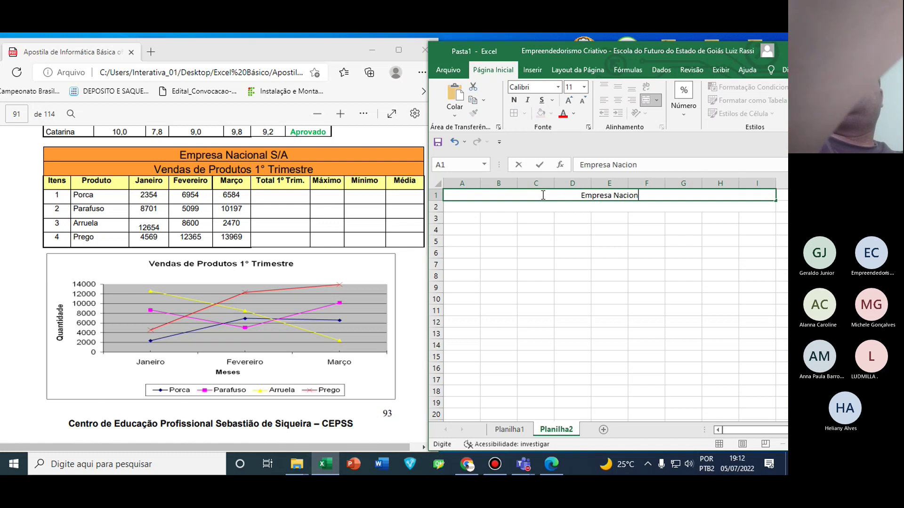
type("al S/A")
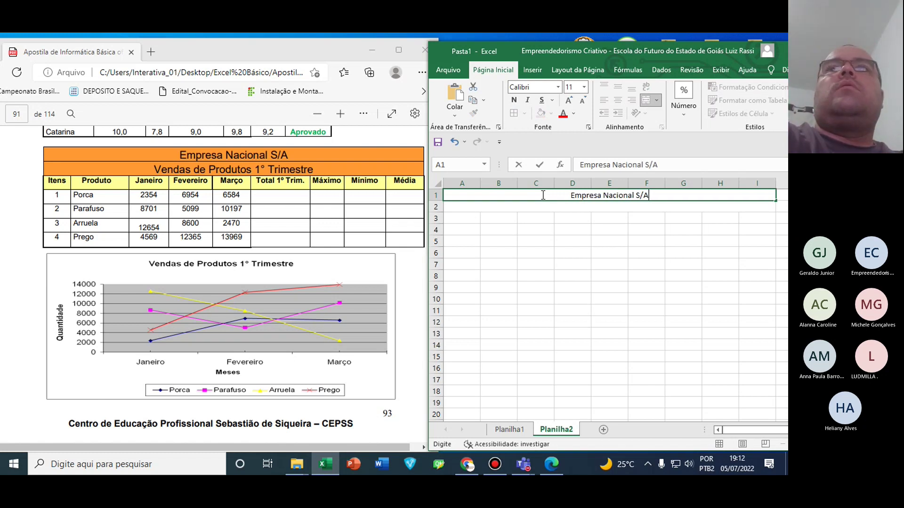
key("Return")
Begin the subtitle in the merged row 2 with "Vendas de Produtos"
type("V")
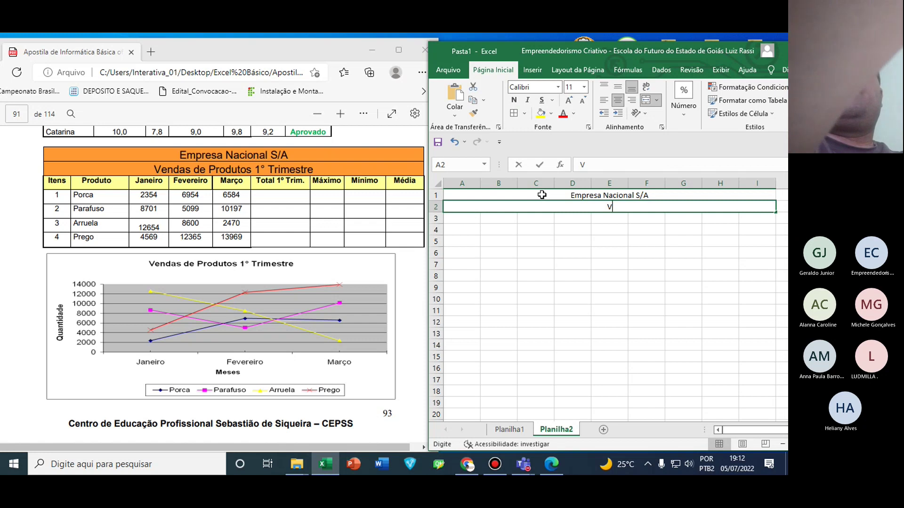
type("endas de ")
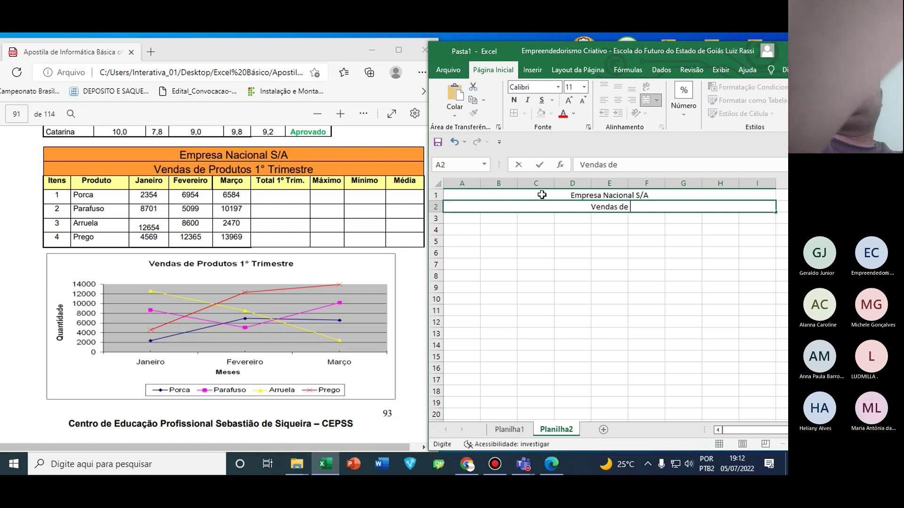
type("Produtos")
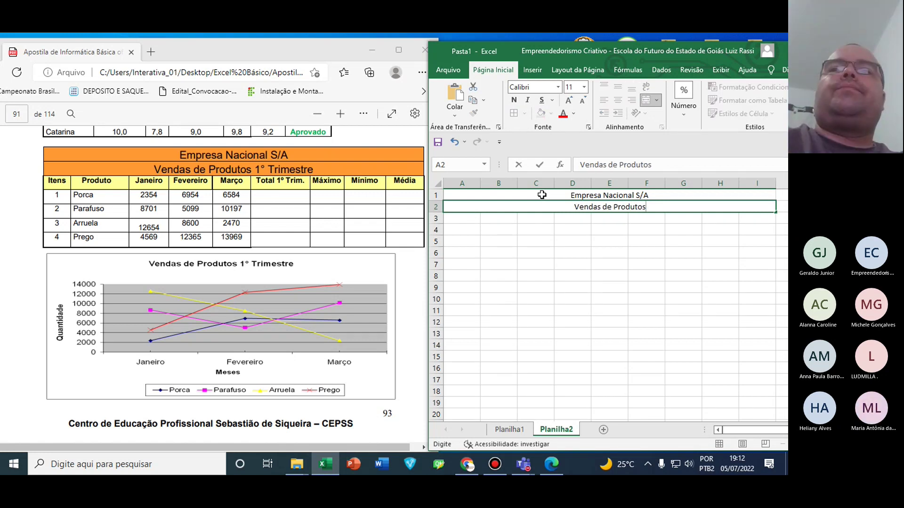
Switch to the Teams meeting, admit the participant waiting in the lobby, and minimise the meeting window
left_click(748, 422)
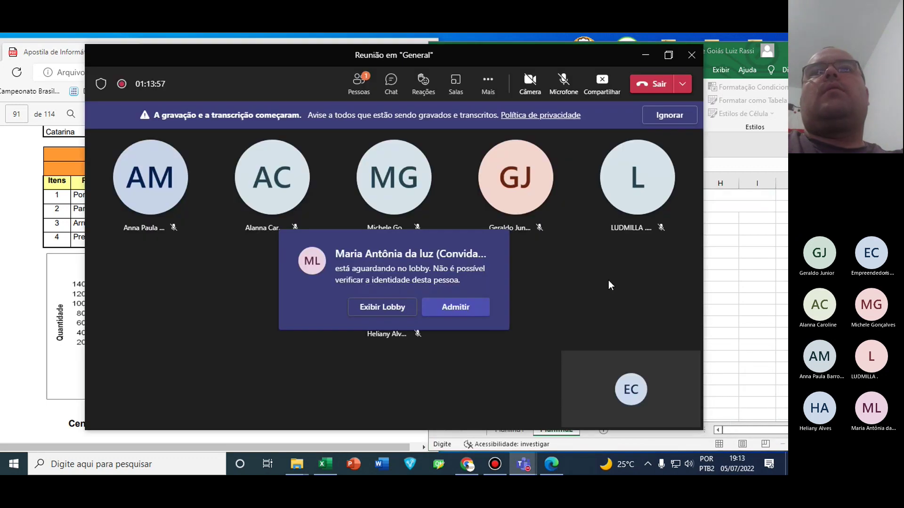
left_click(460, 307)
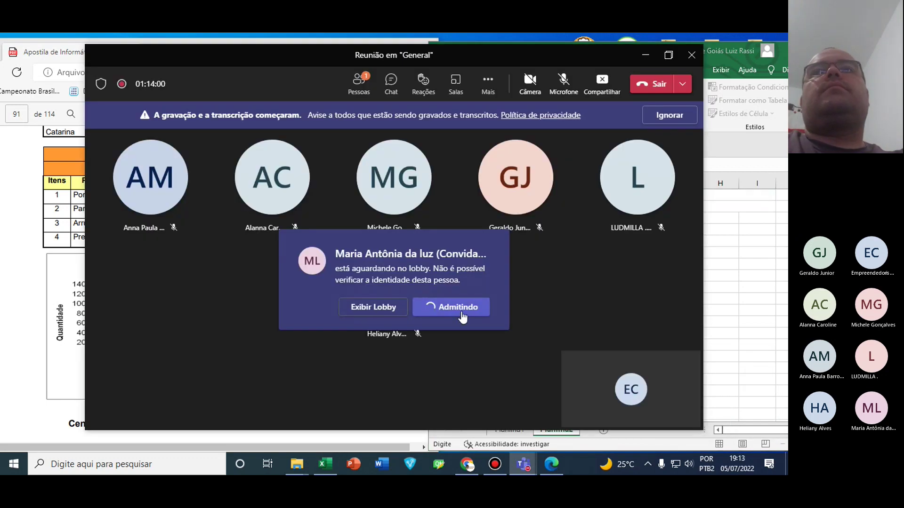
left_click(643, 58)
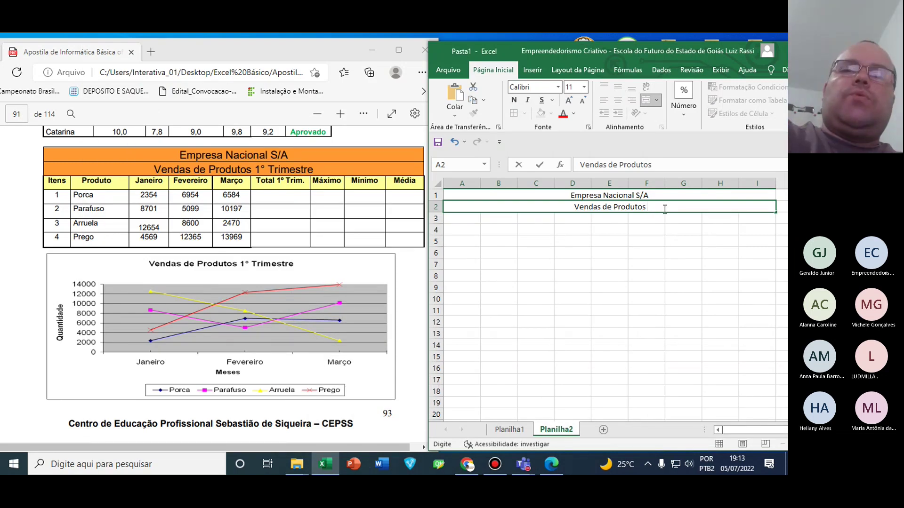
Complete the row 2 subtitle by adding "1º Trimestre" after the existing text
type("1")
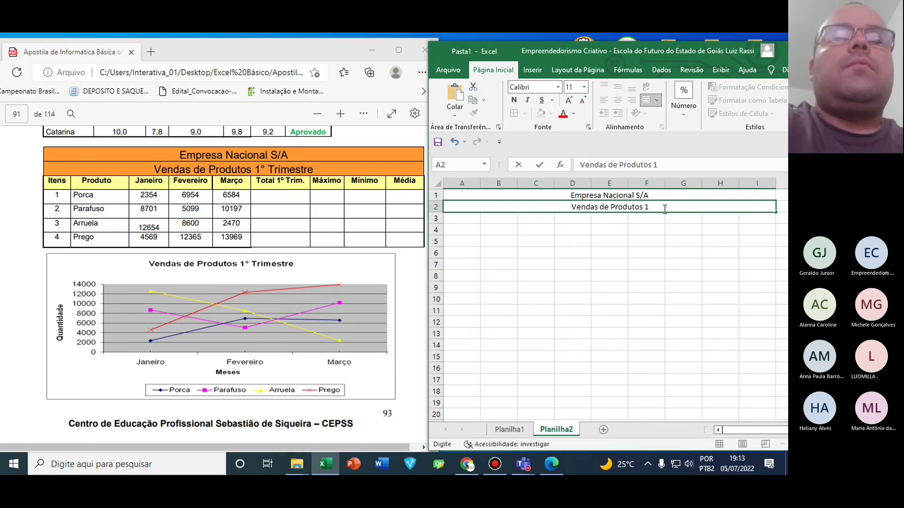
type("º")
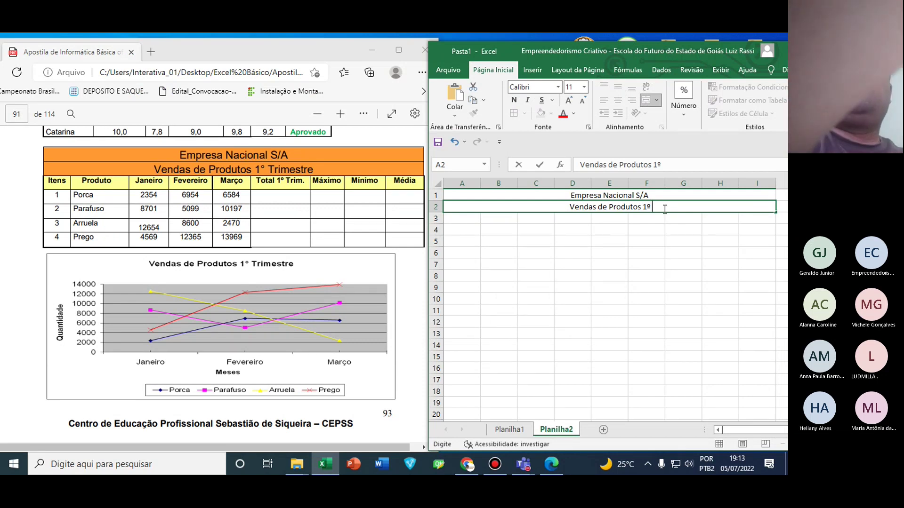
type(" Trimestre")
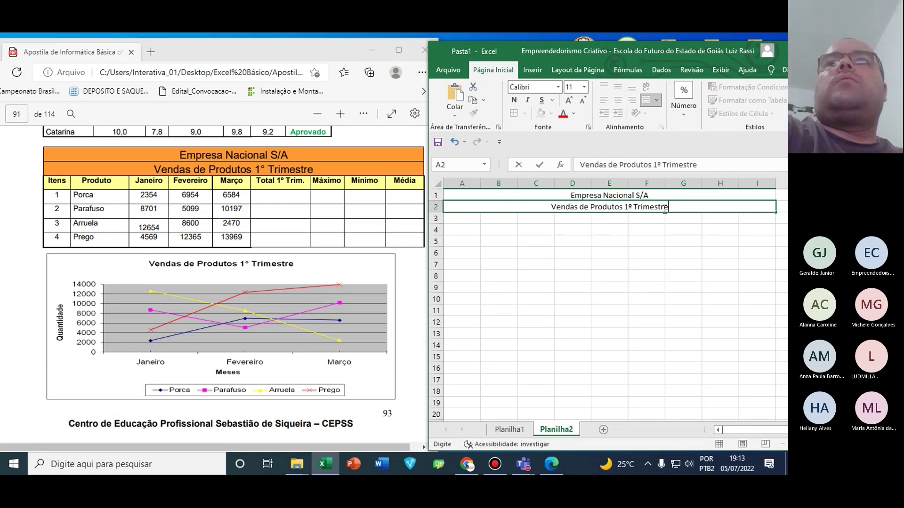
key("Return")
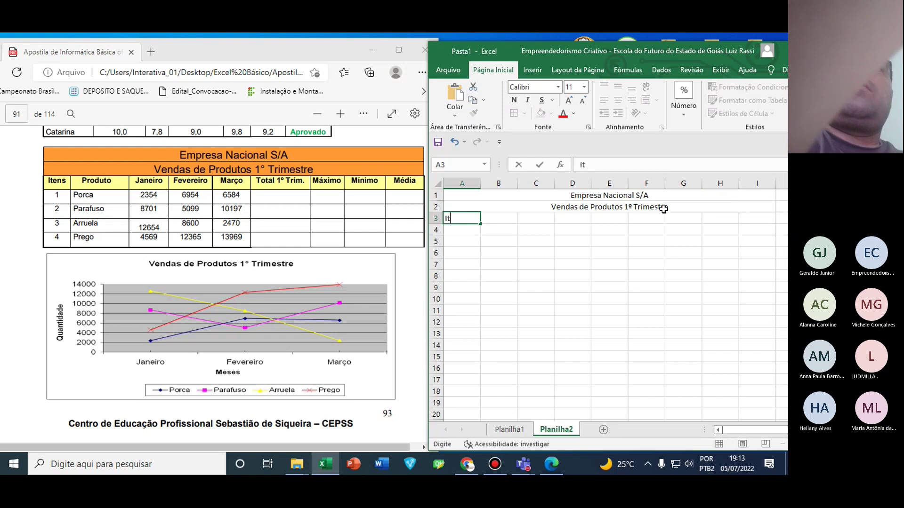
Enter the column headers "Itens" in A3 and "Produto" in B3
type("Itens")
key("Return")
key("Up")
key("Right")
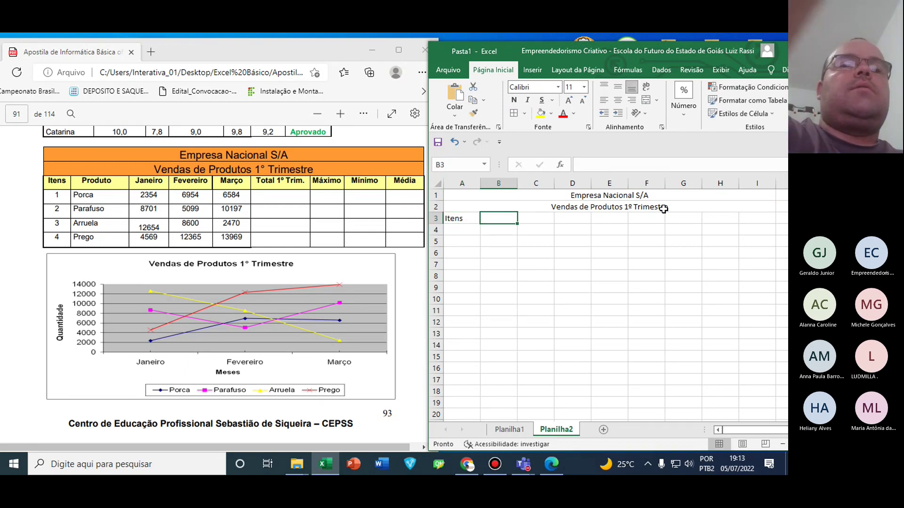
type("Produto")
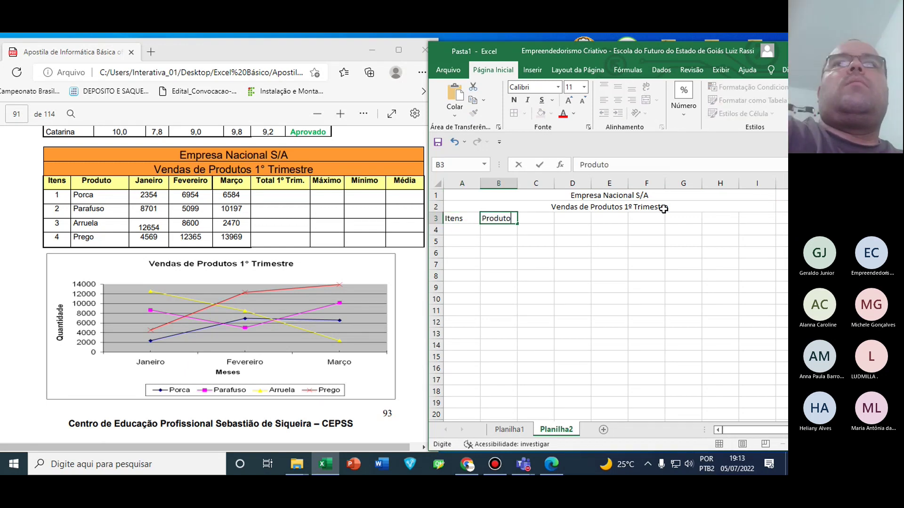
key("Return")
key("Up")
key("Right")
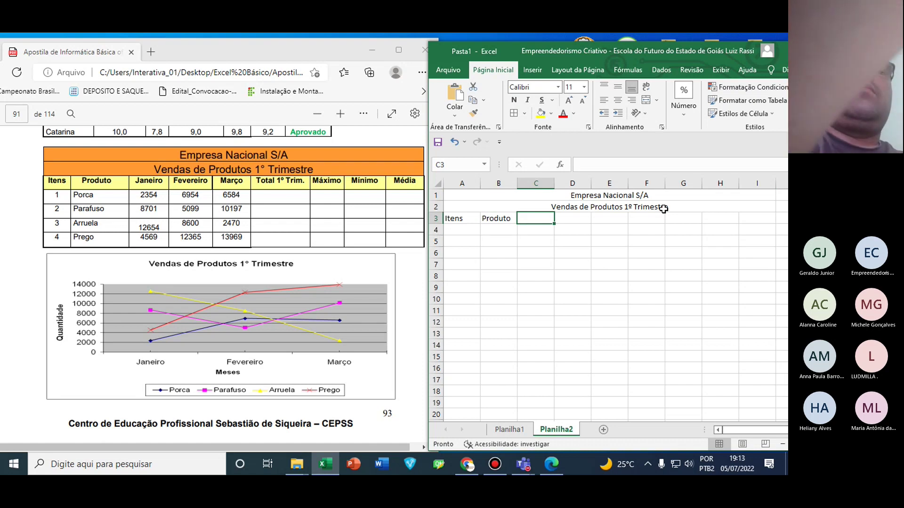
Enter the month headers "Janeiro" in C3 and "Fevereiro" in D3
type("Janeiro")
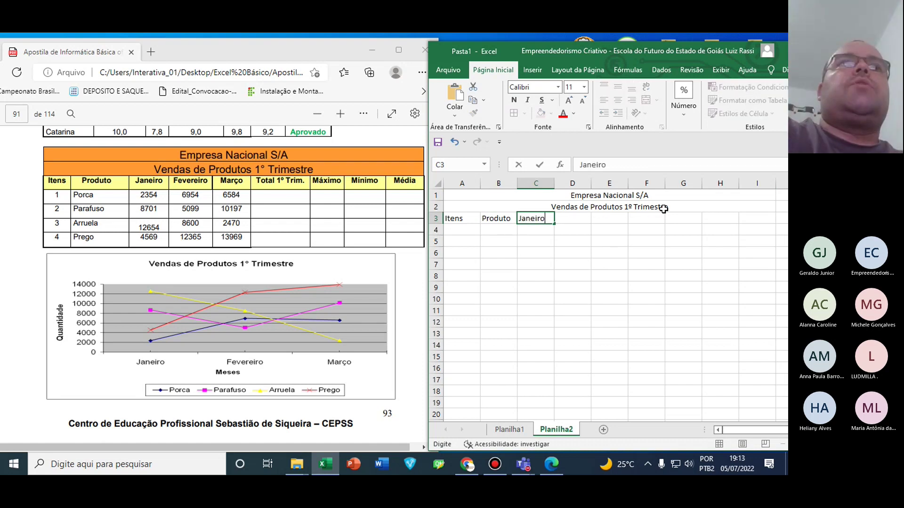
key("Return")
key("Up")
key("Right")
type("F")
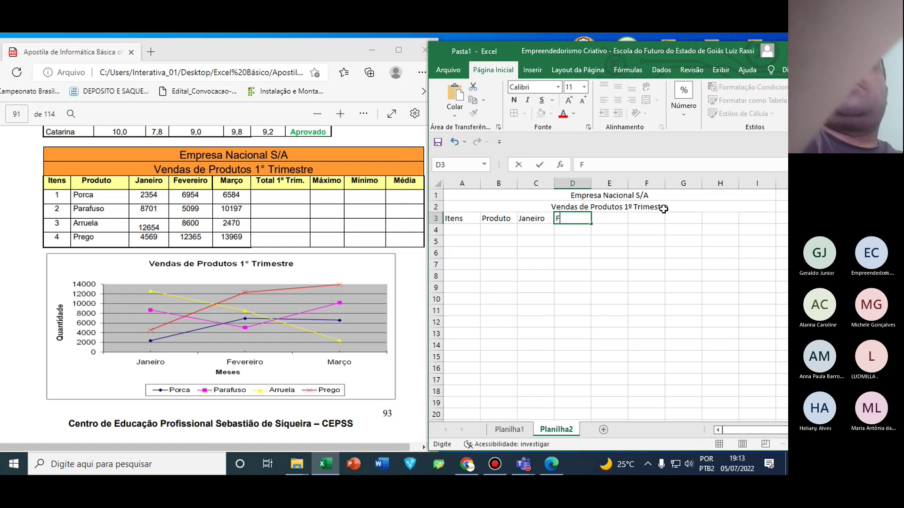
type("evereiro")
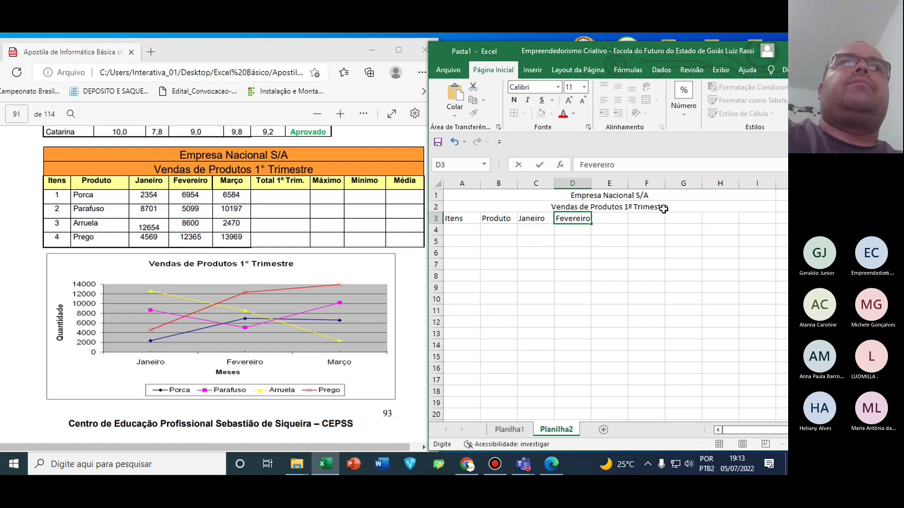
key("Return")
key("Up")
key("Right")
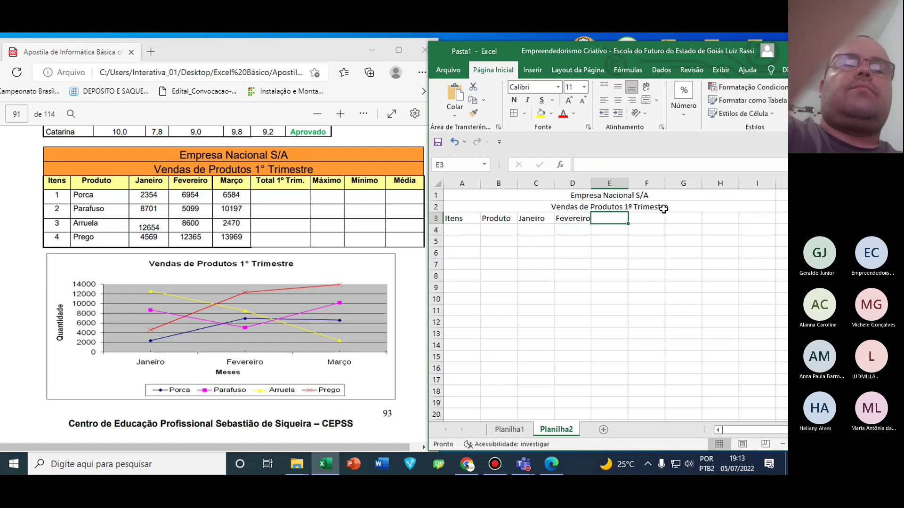
Enter "Março" in E3 and "Total 1º Trim." in F3, and widen column F to fit its header
type("Março")
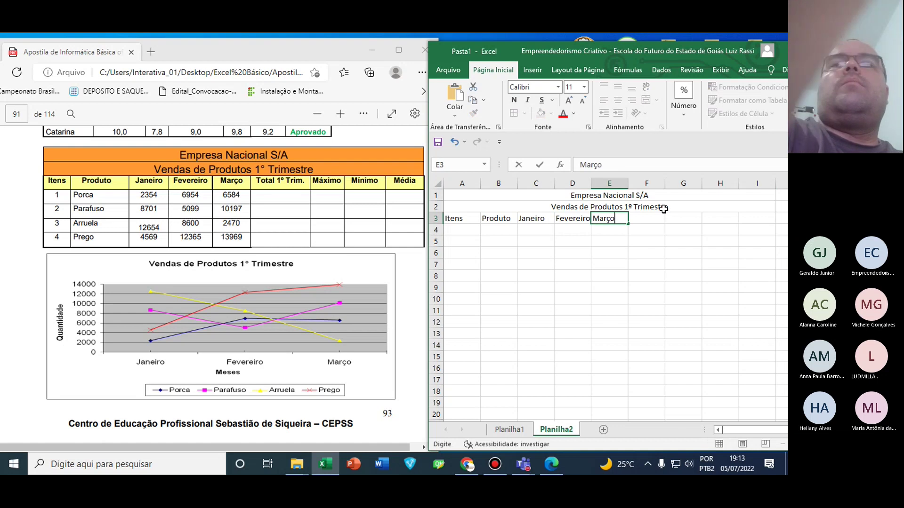
key("Right")
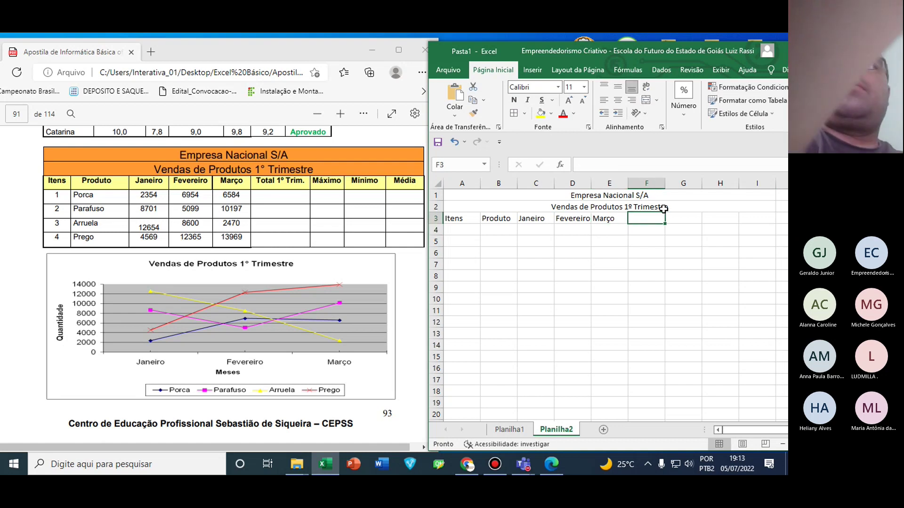
type("Total 1")
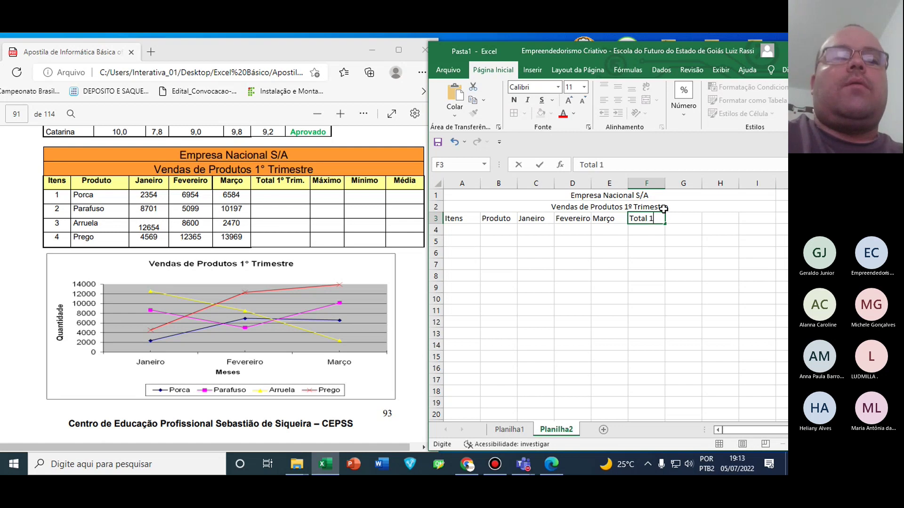
type("º")
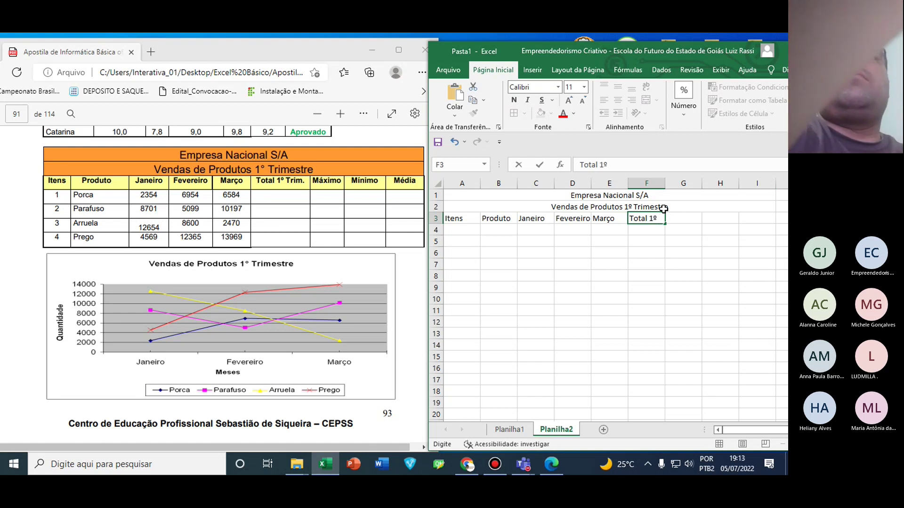
type(" Trim.")
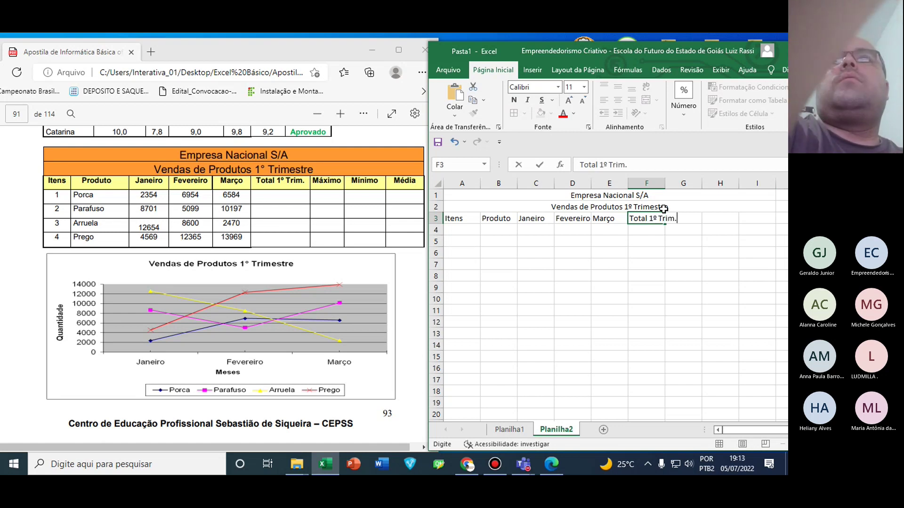
key("Return")
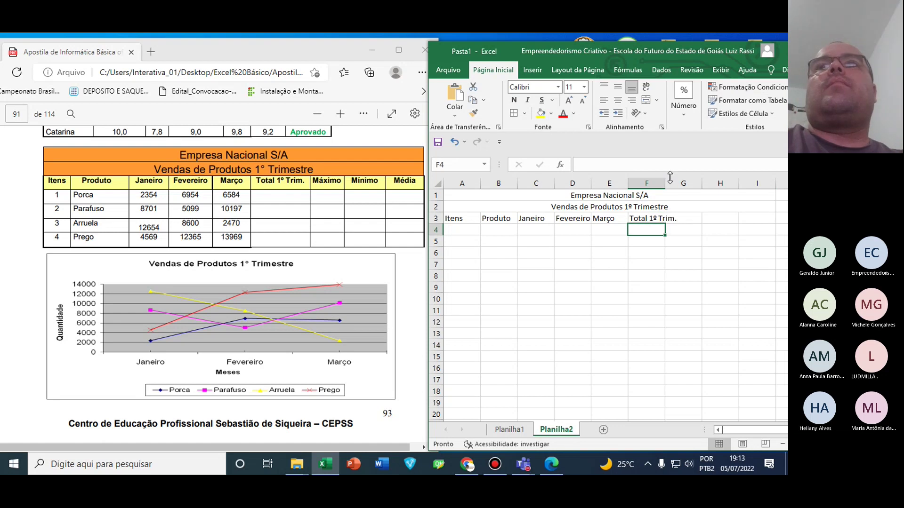
left_click_drag(663, 183, 679, 183)
Enter the headers "Máximo" in G3 and "Mínimo" in H3
left_click(697, 217)
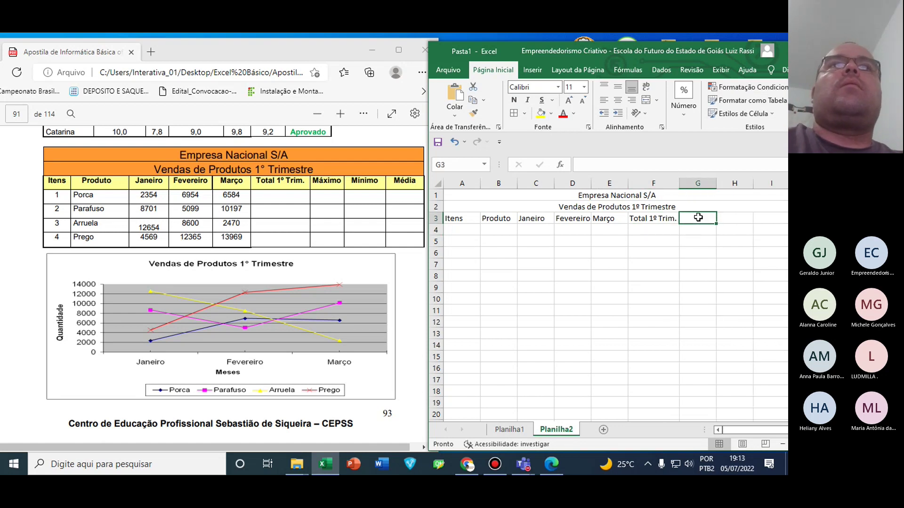
type("Máx")
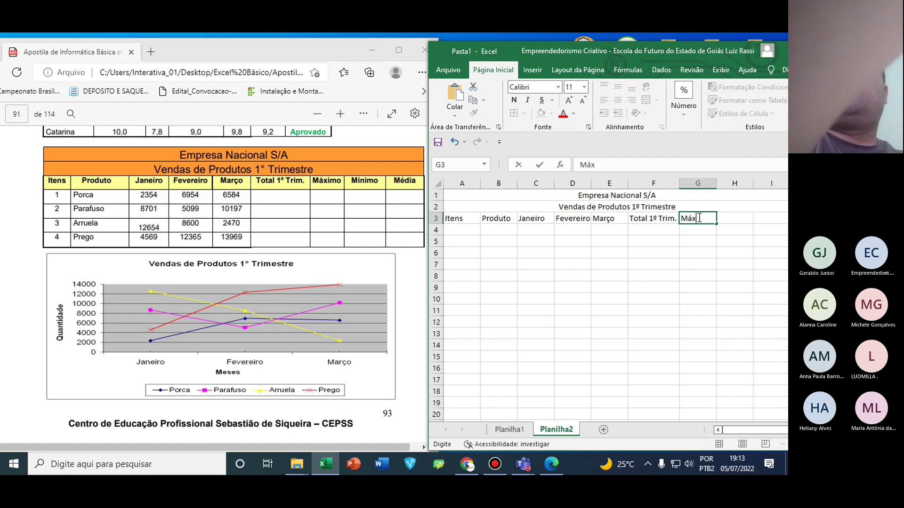
type("imo")
key("Tab")
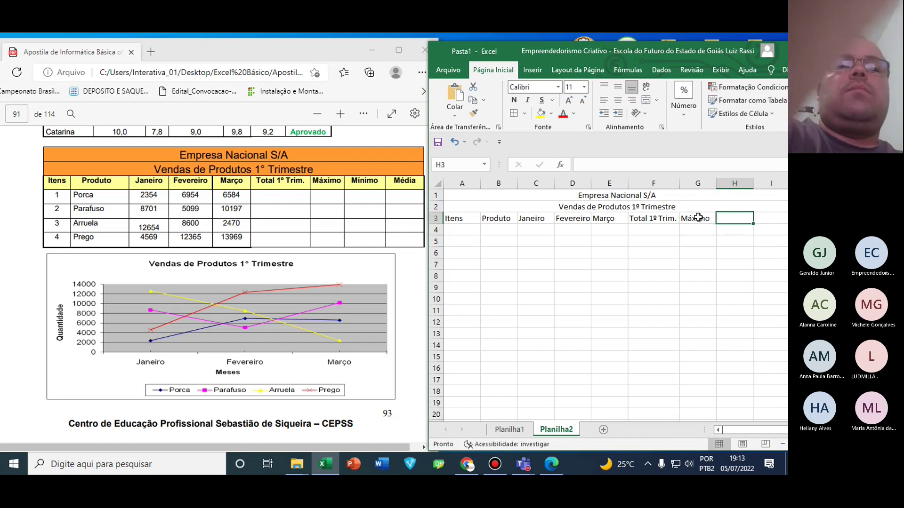
type("Mínimo")
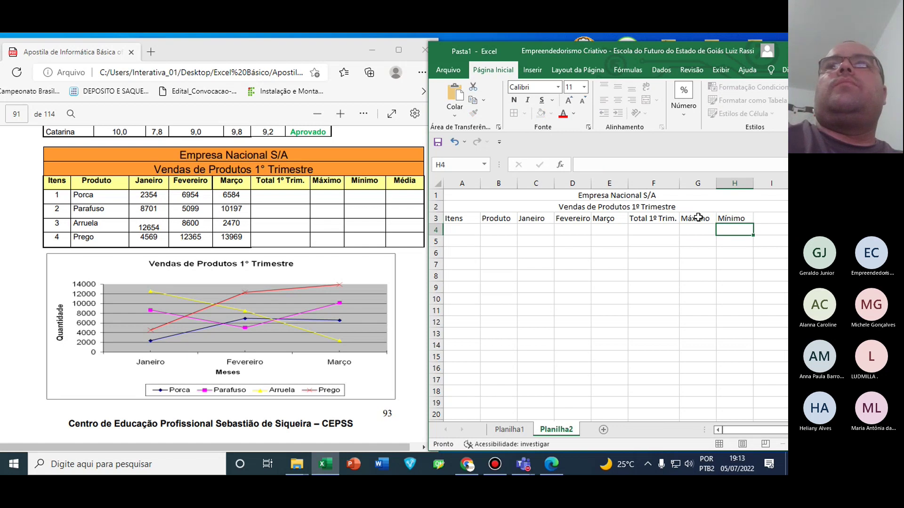
key("Tab")
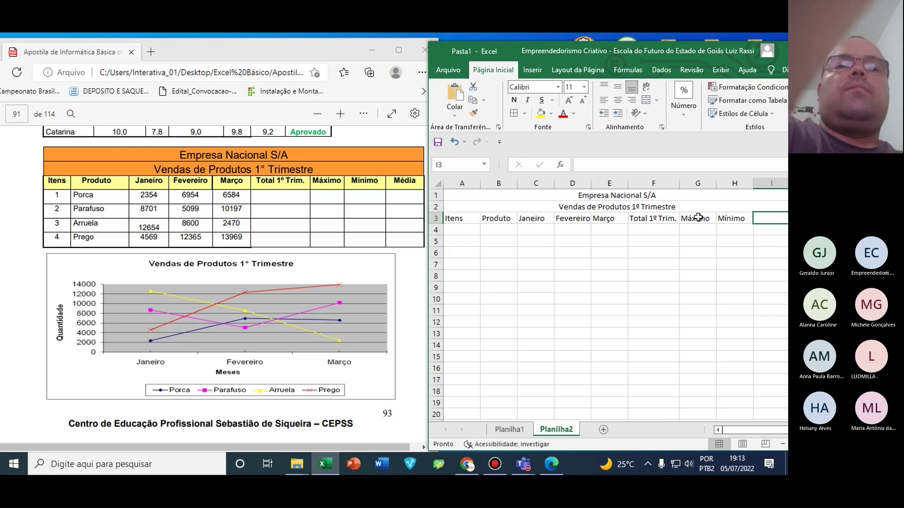
Enter the last column header "Média" in I3
type("M")
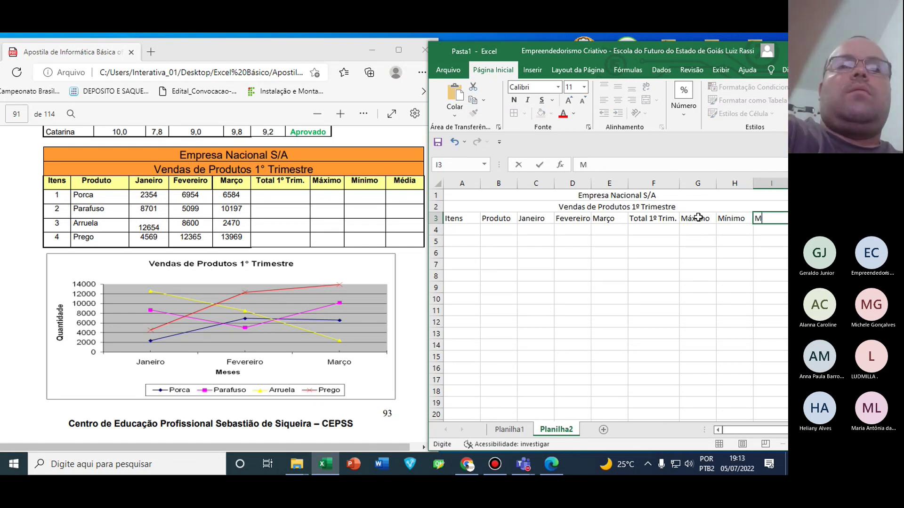
type("édia")
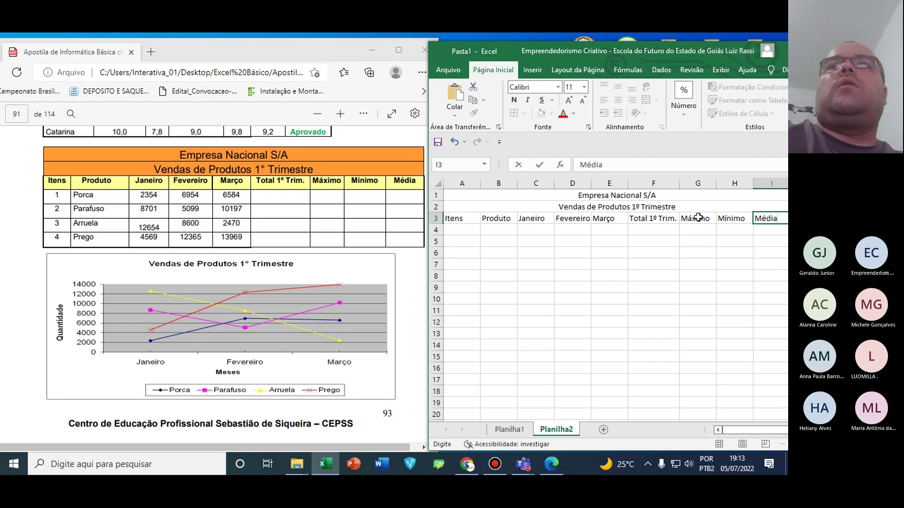
key("Return")
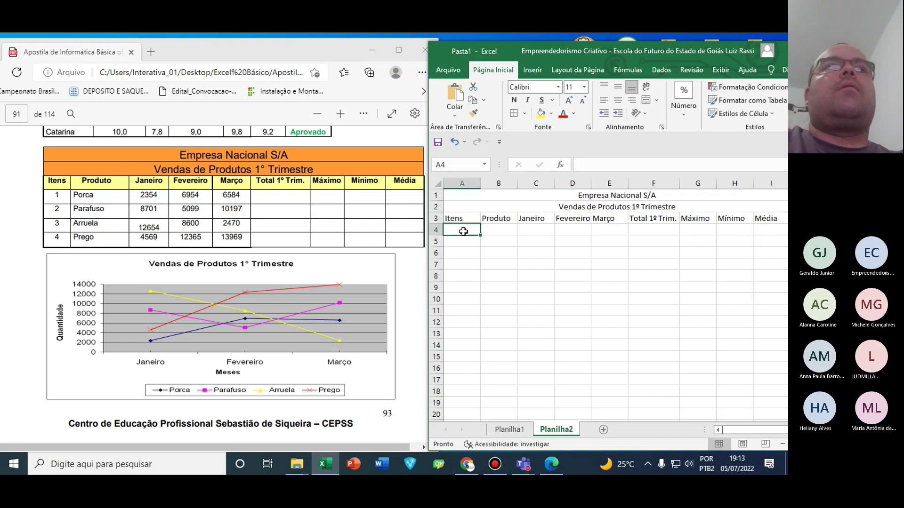
Enter the first two item numbers, 1 in A4 and 2 in A5, and select both cells
type("1")
key("Return")
type("2")
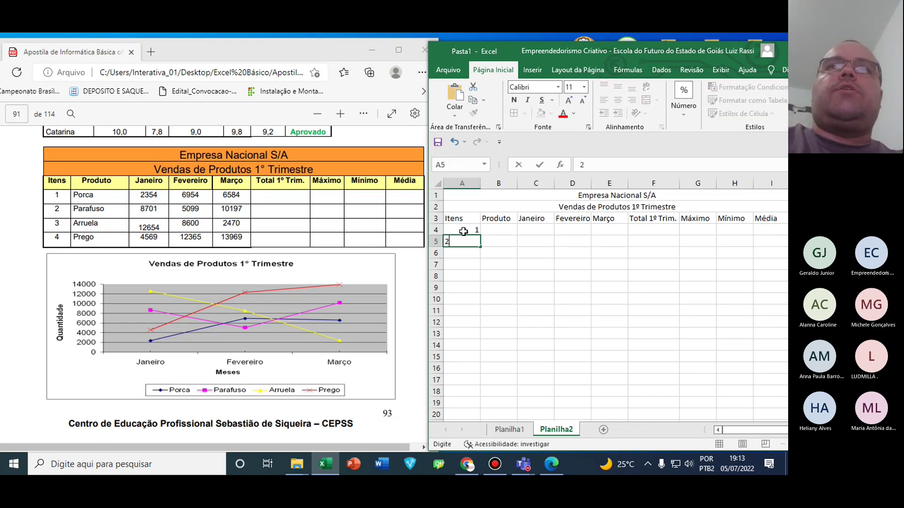
left_click_drag(463, 231, 463, 241)
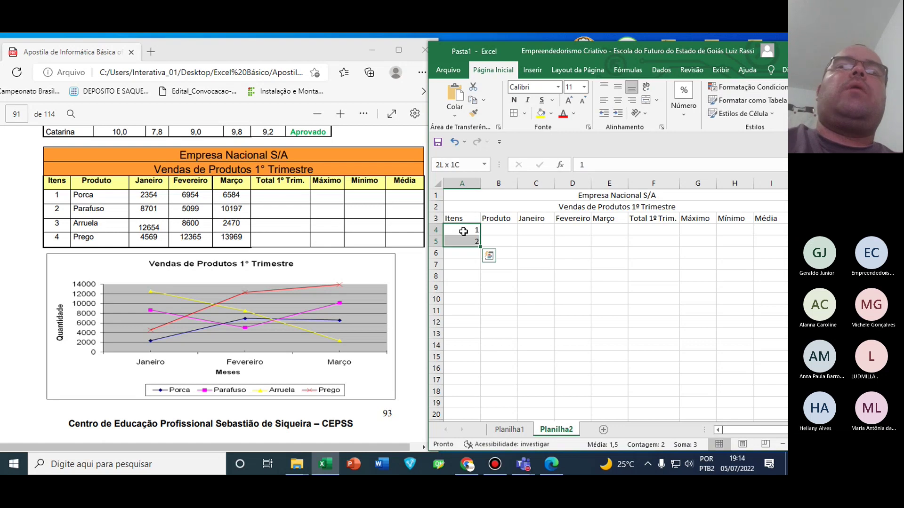
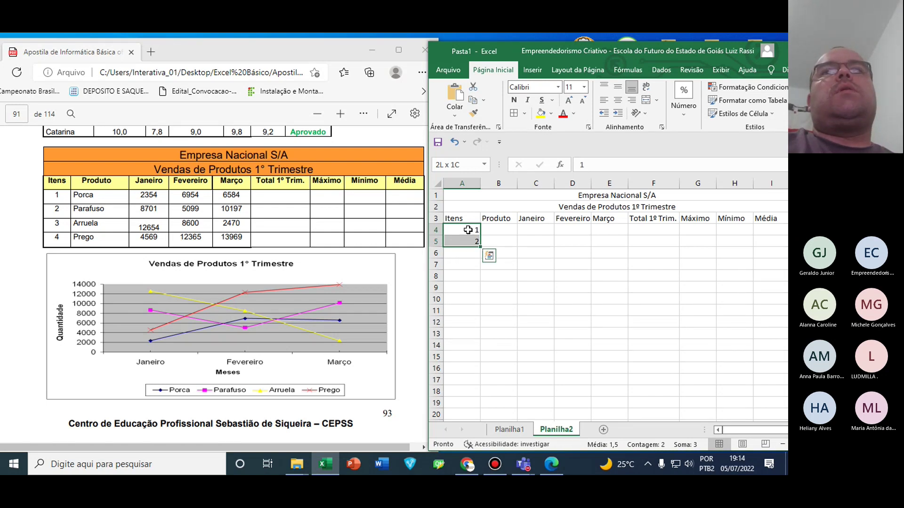
left_click_drag(467, 229, 474, 272)
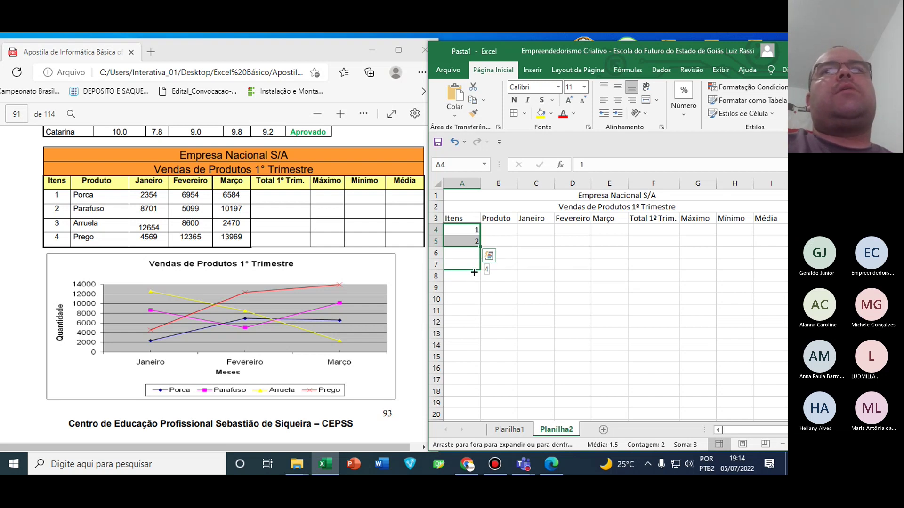
mouse_move(474, 272)
left_mouse_down()
mouse_move(469, 407)
mouse_move(464, 246)
mouse_move(467, 272)
left_mouse_up()
key("Escape")
left_click(471, 273)
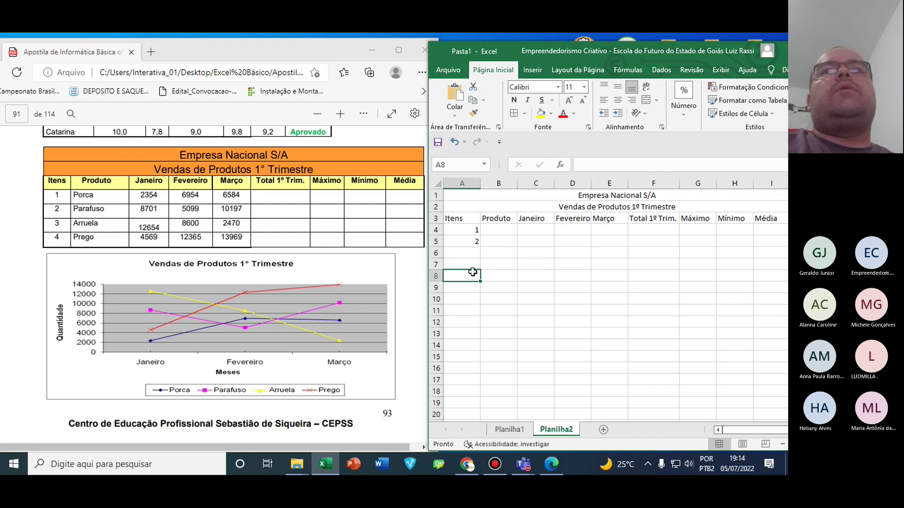
Extend the item number series from A4:A5 down to A7 so it runs from 1 to 4
left_click(466, 230)
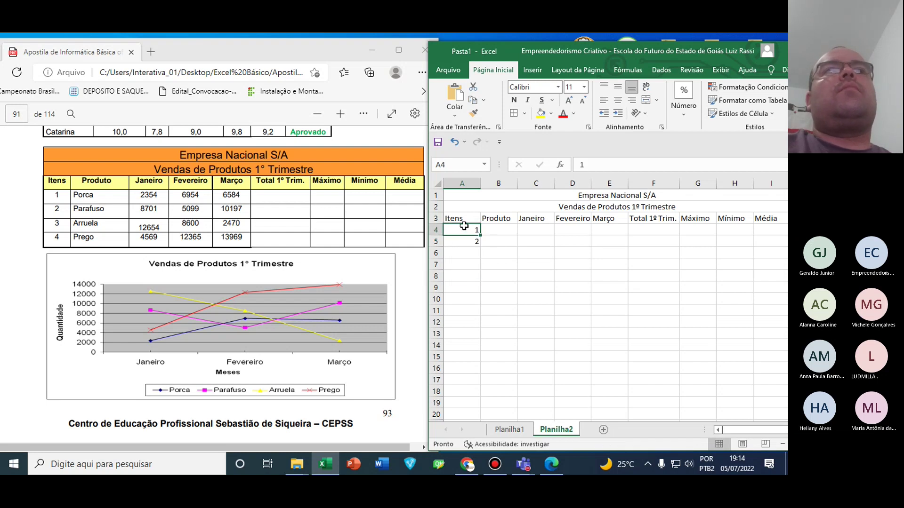
left_click_drag(466, 230, 483, 268)
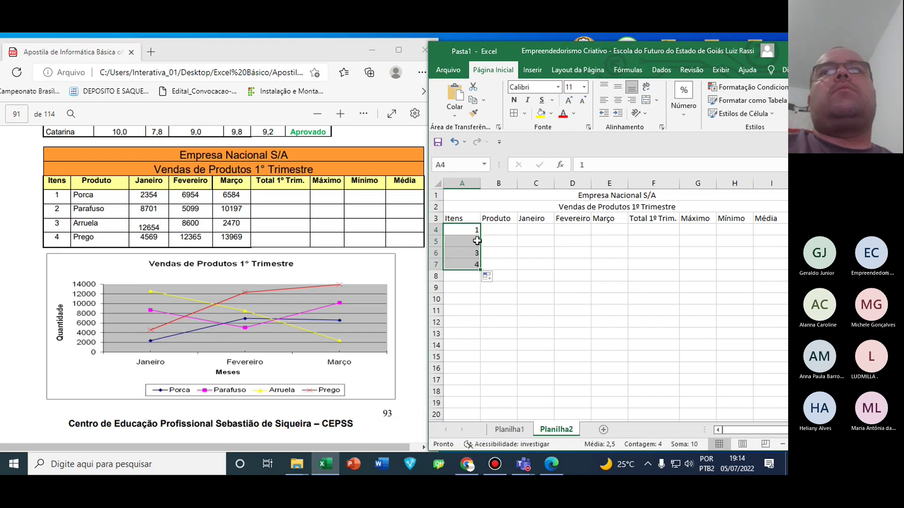
Apply all borders to the table range A1:I7 and centre the item numbers in A4:A7
left_click_drag(468, 194, 468, 264)
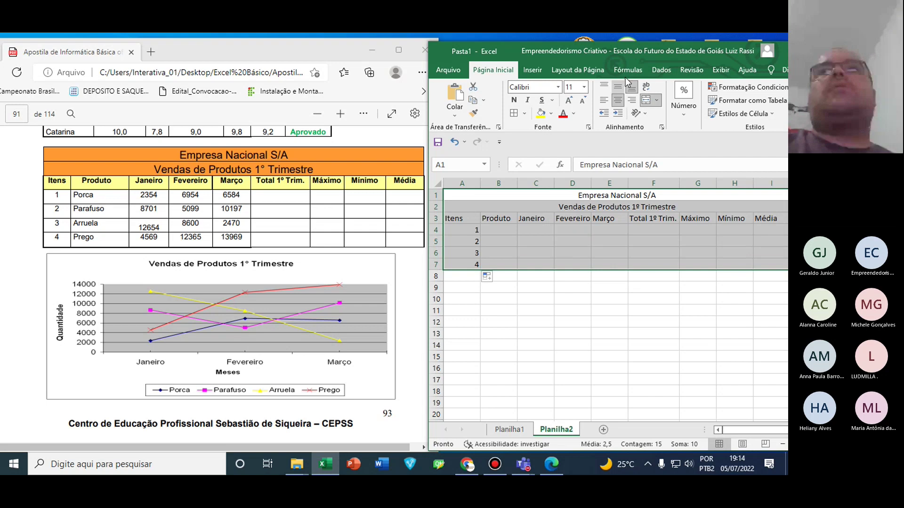
left_click_drag(496, 49, 370, 47)
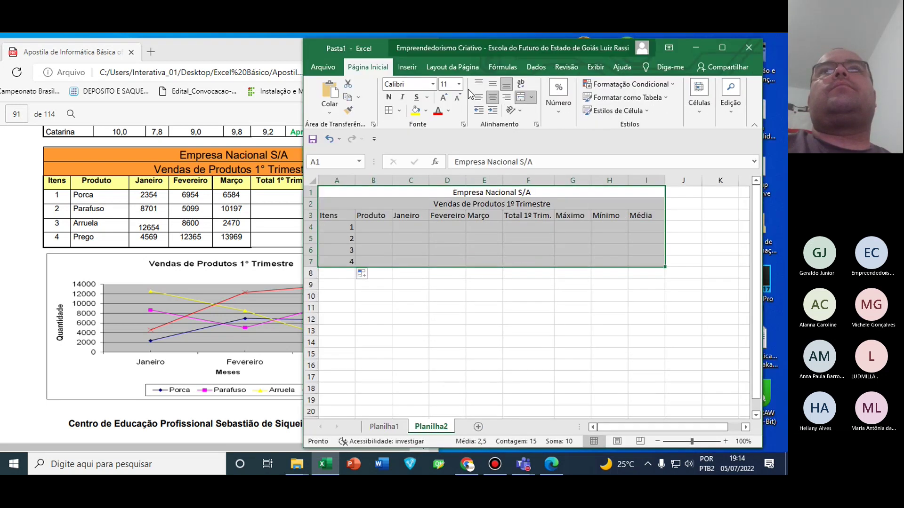
left_click(722, 45)
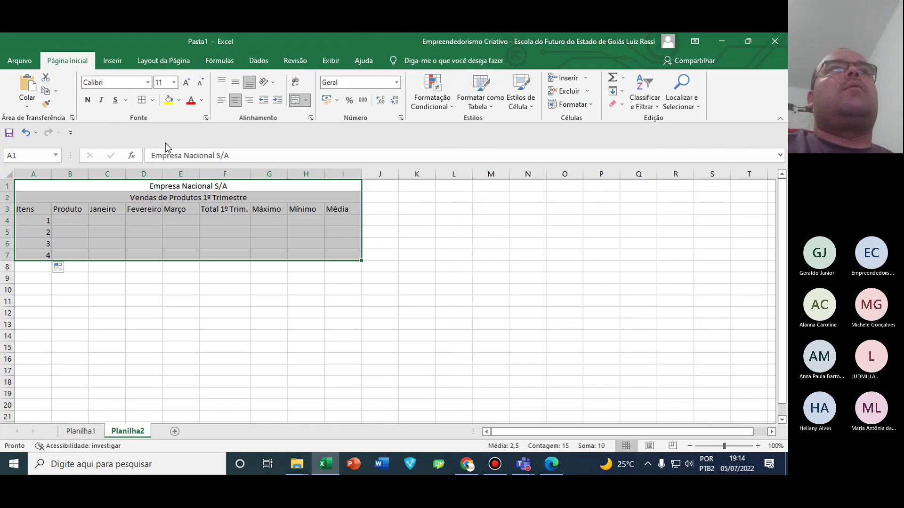
left_click(152, 99)
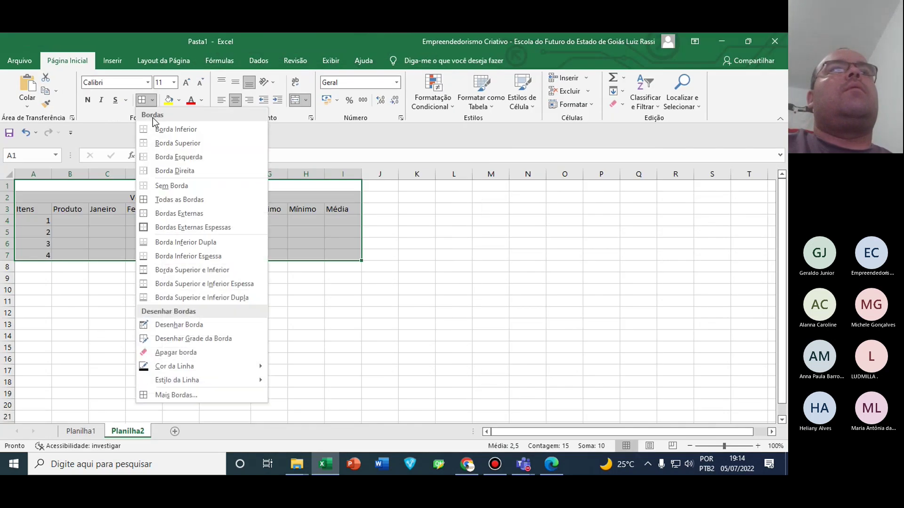
left_click(176, 204)
left_click(305, 332)
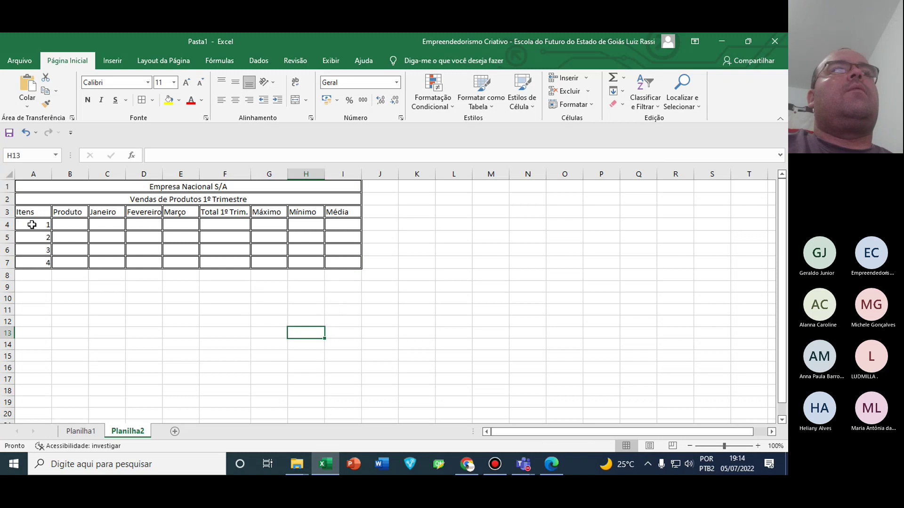
left_click_drag(34, 224, 43, 263)
left_click(235, 102)
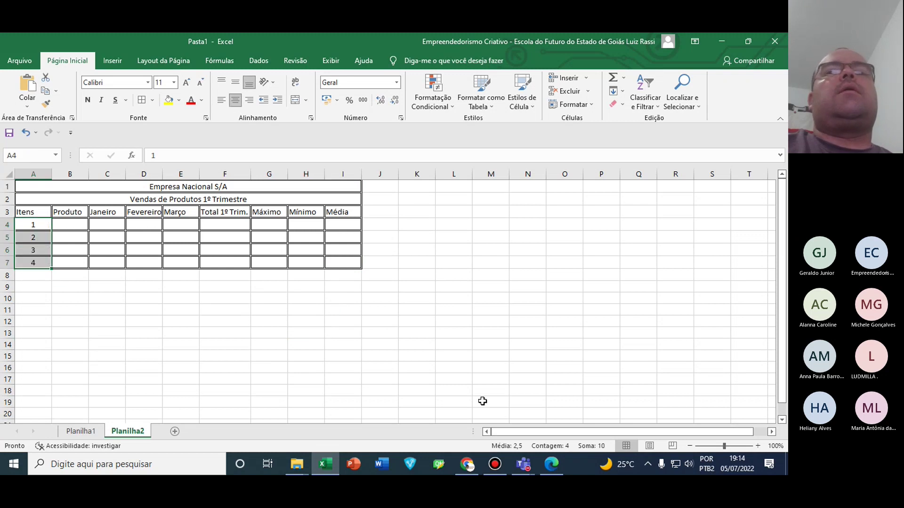
Enter the product names "Porca" in B4 and "Parafuso" in B5
left_click(757, 446)
left_click(758, 445)
left_click(757, 445)
left_click(758, 445)
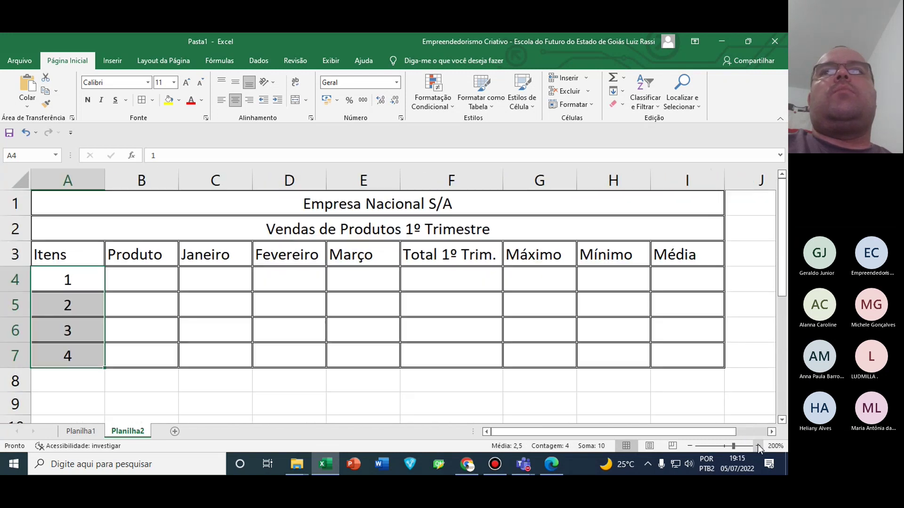
left_click(758, 446)
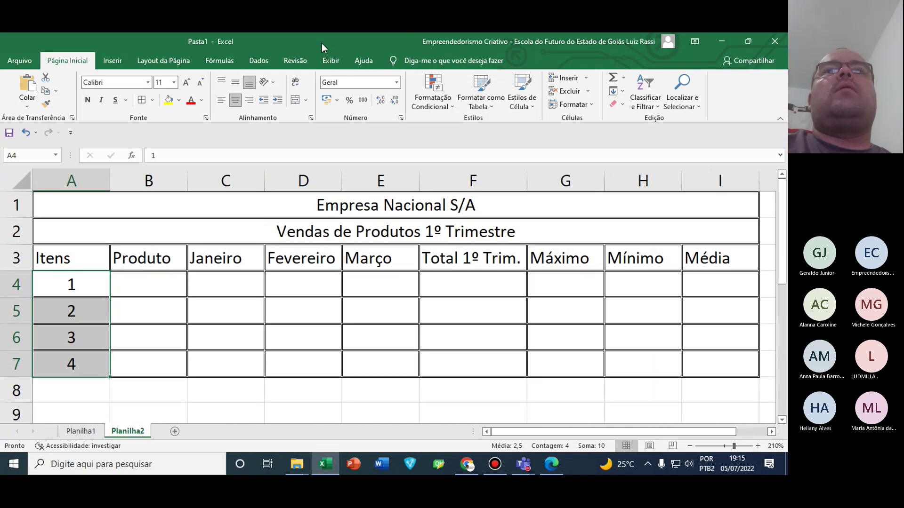
left_click_drag(321, 43, 631, 58)
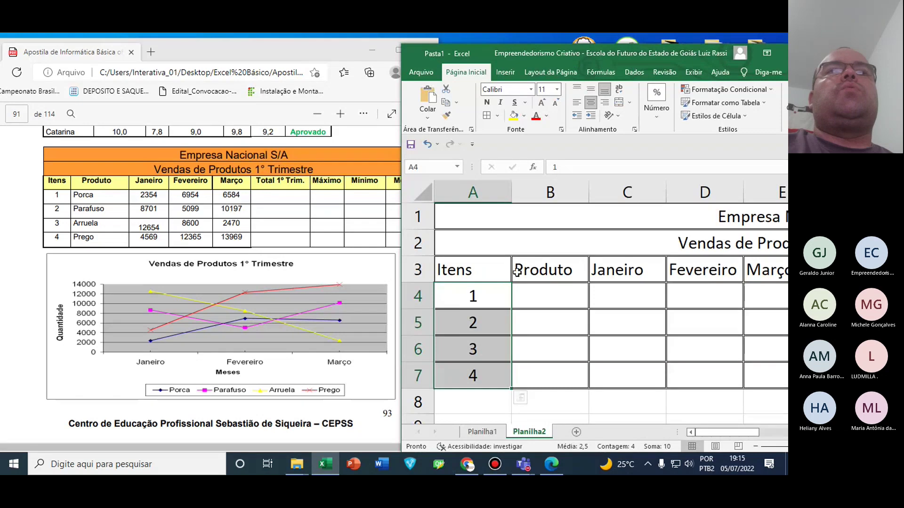
left_click(535, 302)
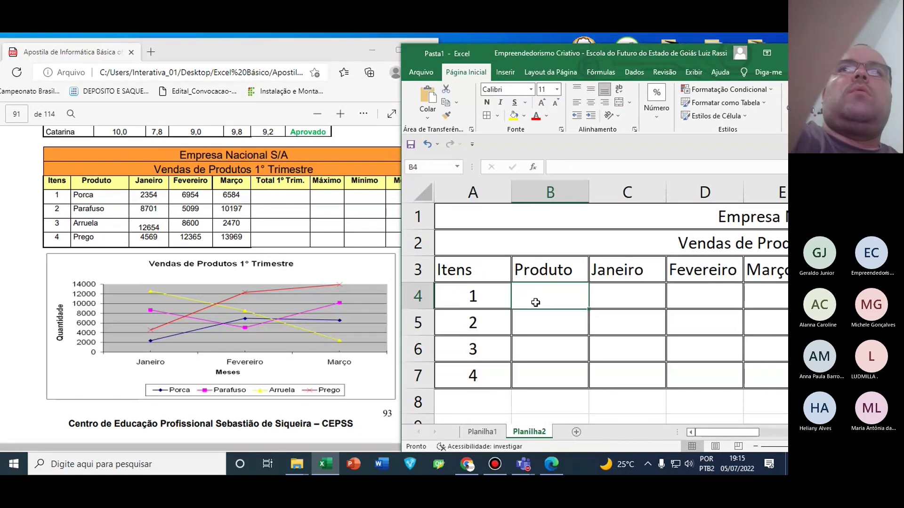
type("Porca")
key("Return")
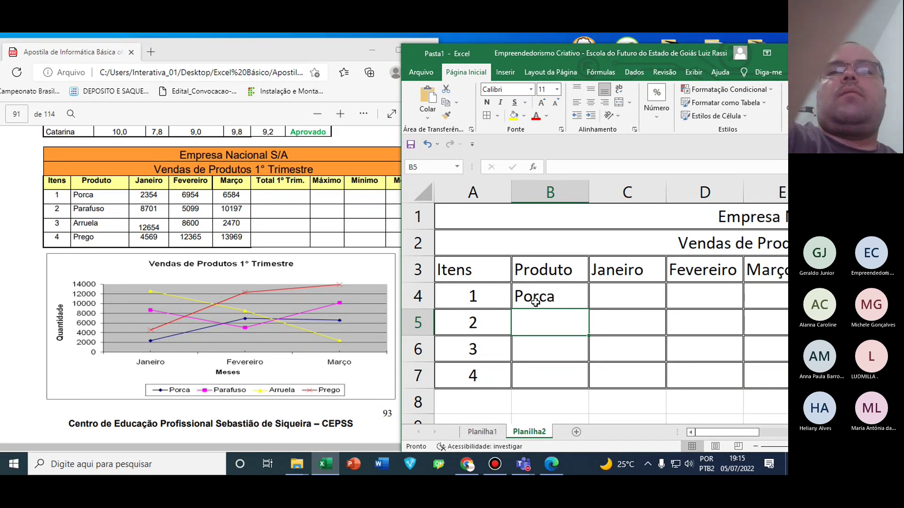
type("Parafuso")
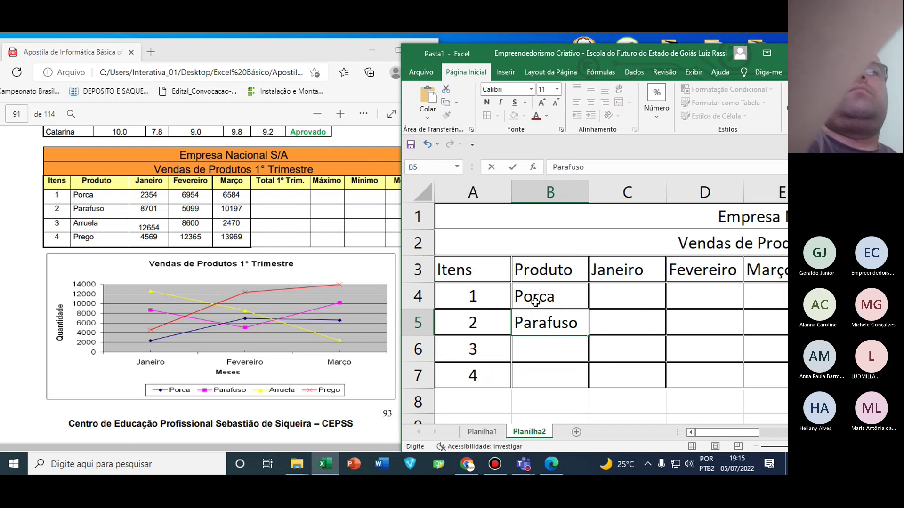
key("Return")
Enter the product names "Arruela" in B6 and "Prego" in B7
type("Arruela")
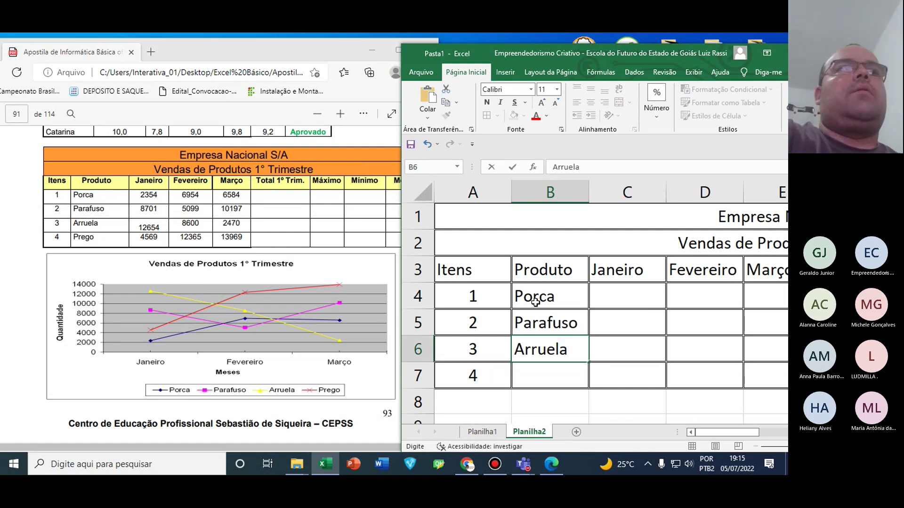
key("Return")
type("Prego")
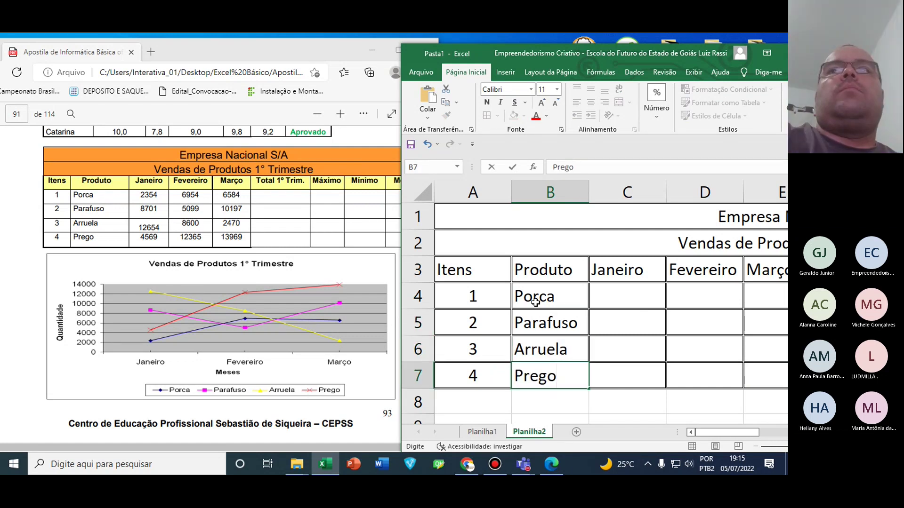
key("Return")
Enter the Janeiro sales of 2354 for Porca in C4 and 8701 for Parafuso in C5
key("Up")
key("Up")
key("Up")
key("Up")
key("Right")
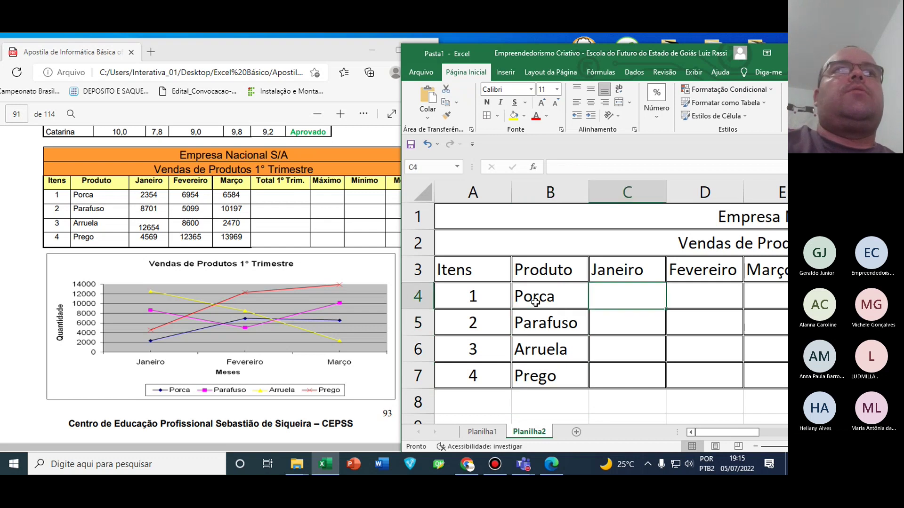
type("2354")
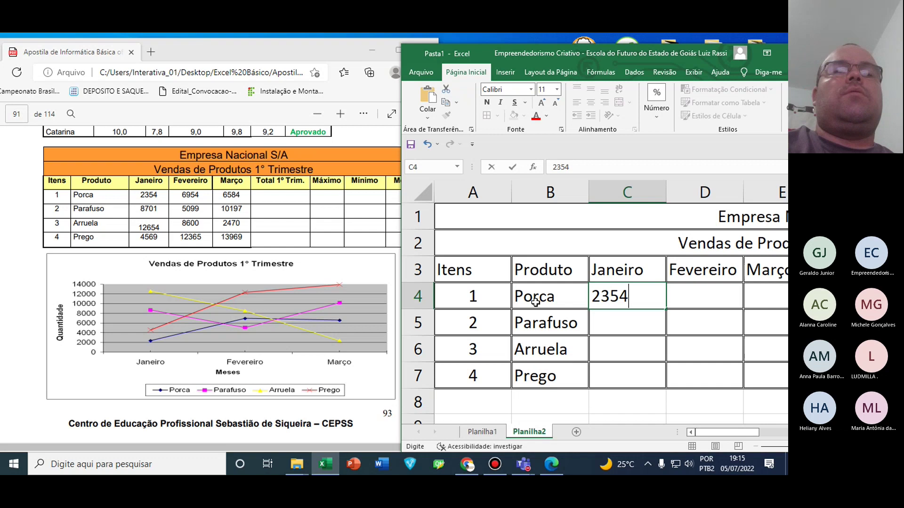
key("Return")
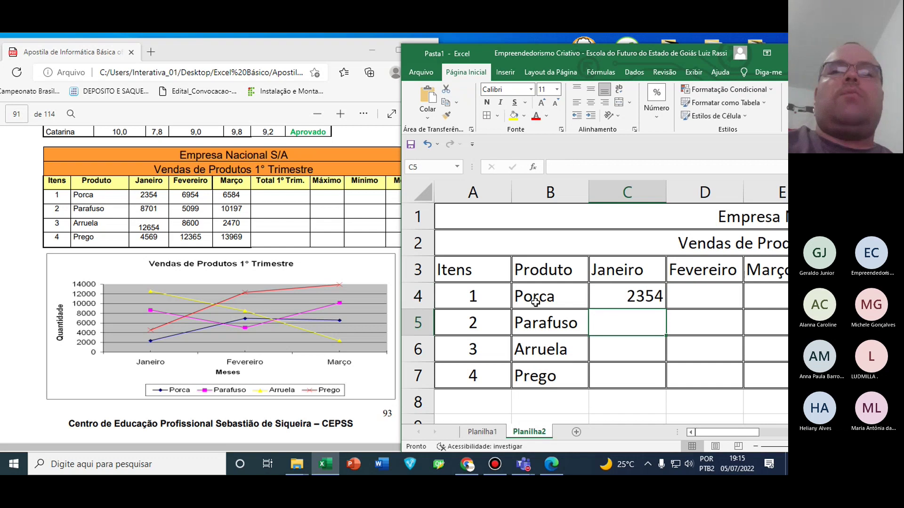
type("8")
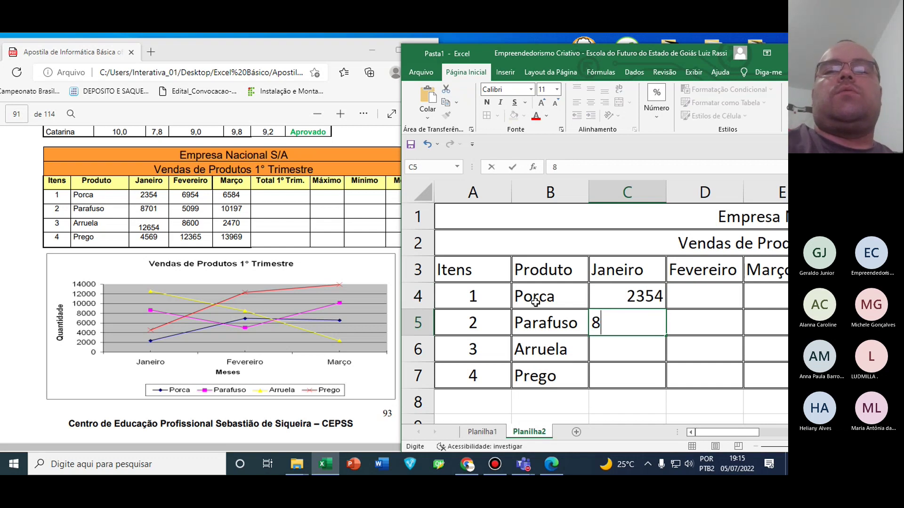
type("701")
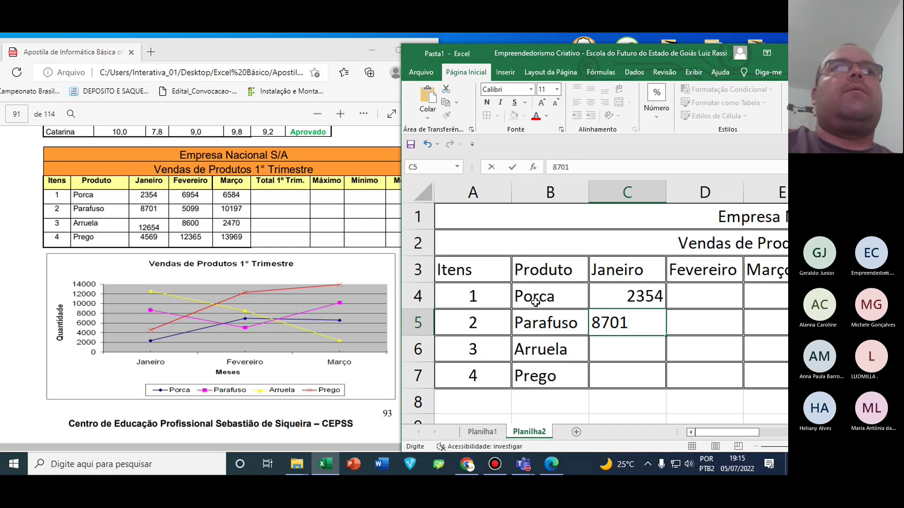
key("Return")
Enter the Janeiro sales of 12654 for Arruela in C6 and 4569 for Prego in C7
type("1")
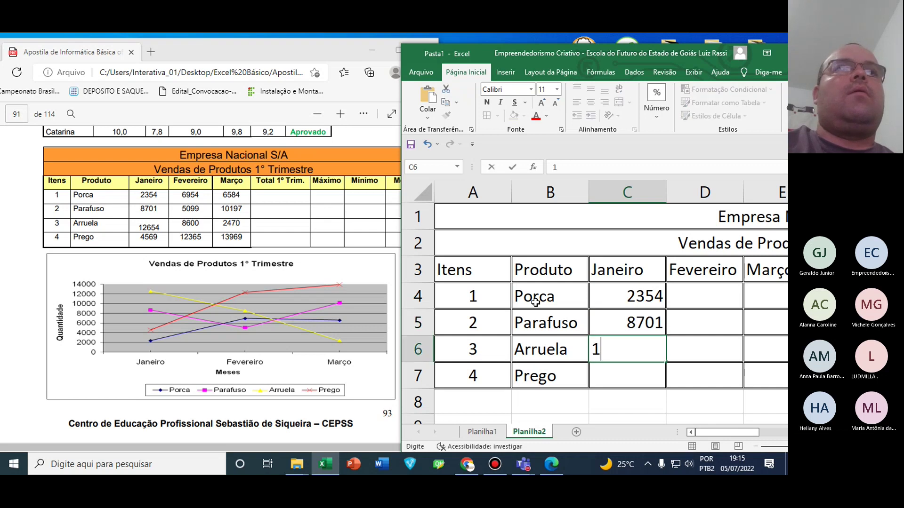
type("2654")
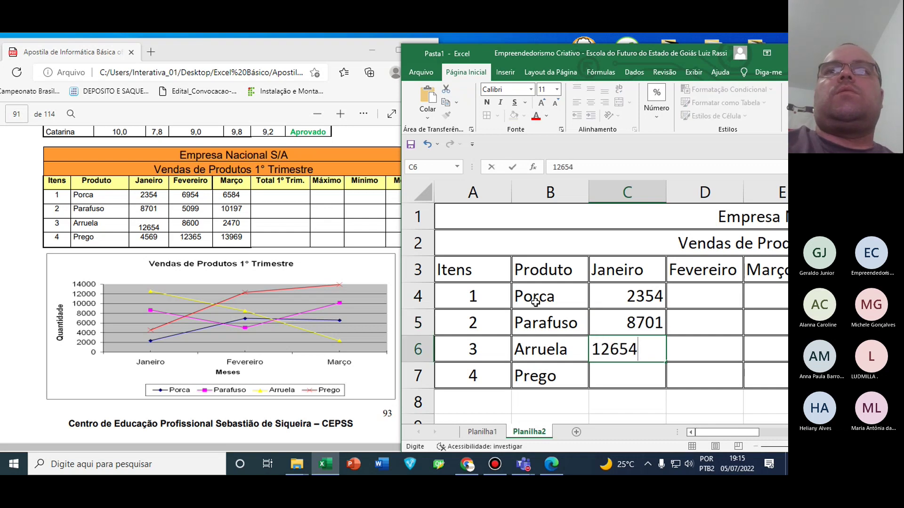
key("Return")
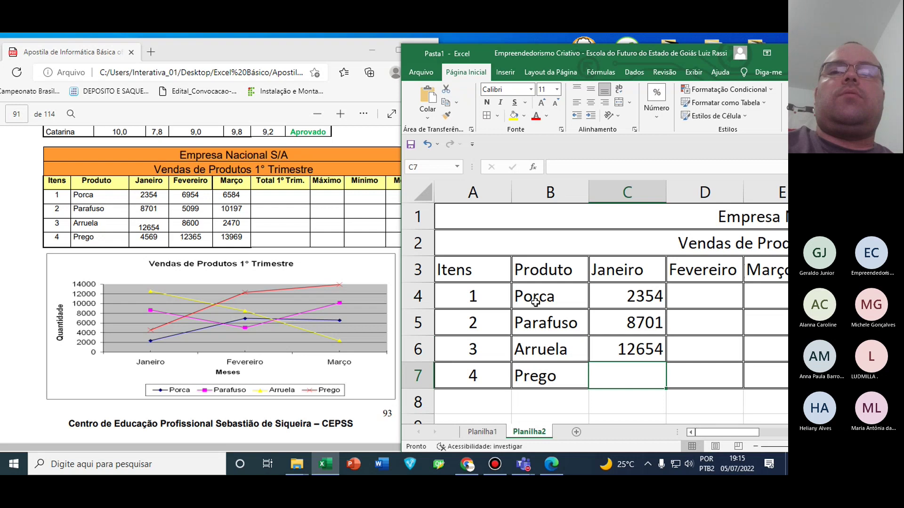
type("4569")
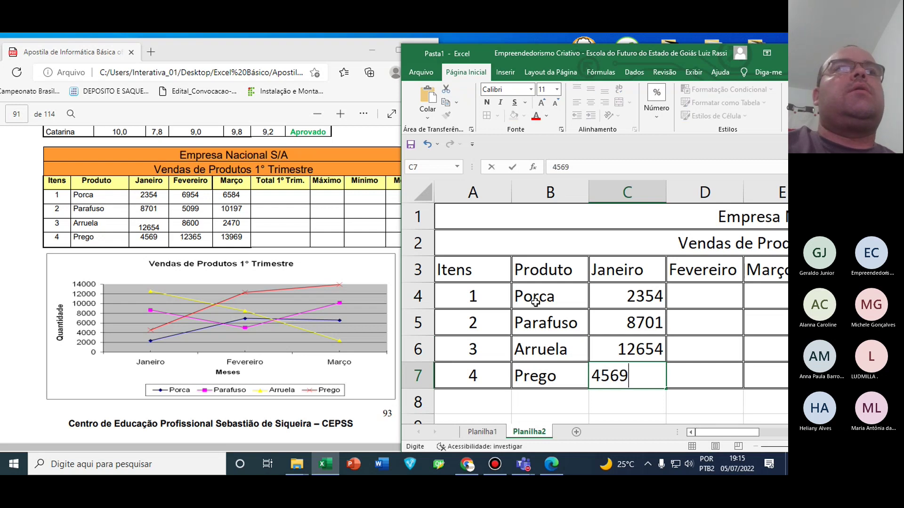
key("Return")
Enter the Fevereiro sales of 6954 for Porca in D4 and 5099 for Parafuso in D5
key("Up")
key("Up")
key("Up")
key("Up")
key("Right")
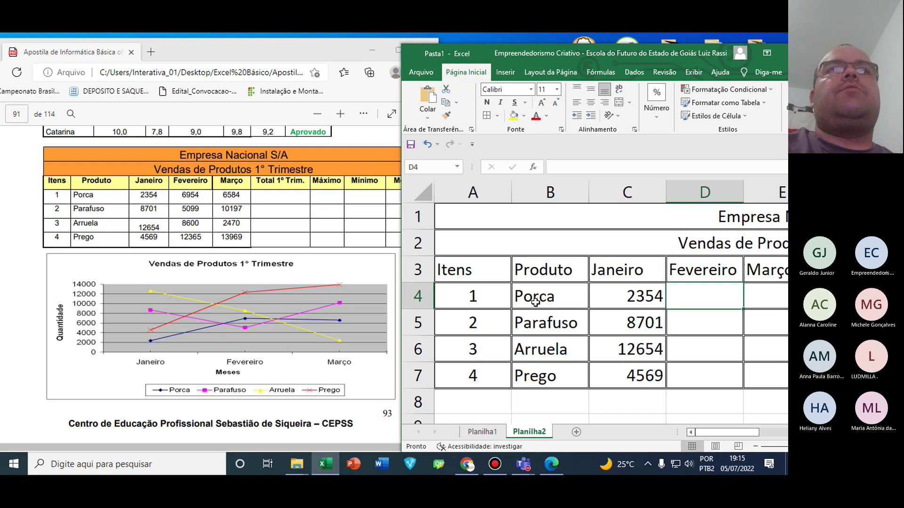
type("6954")
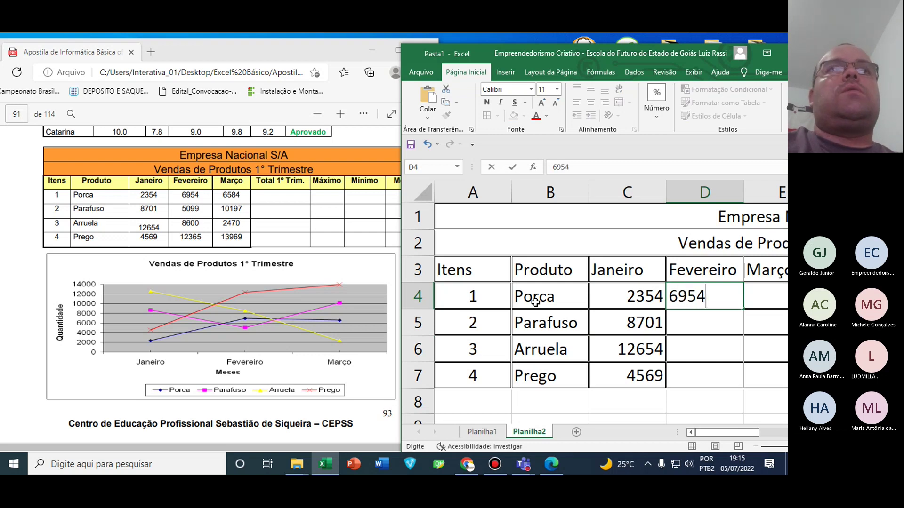
key("Return")
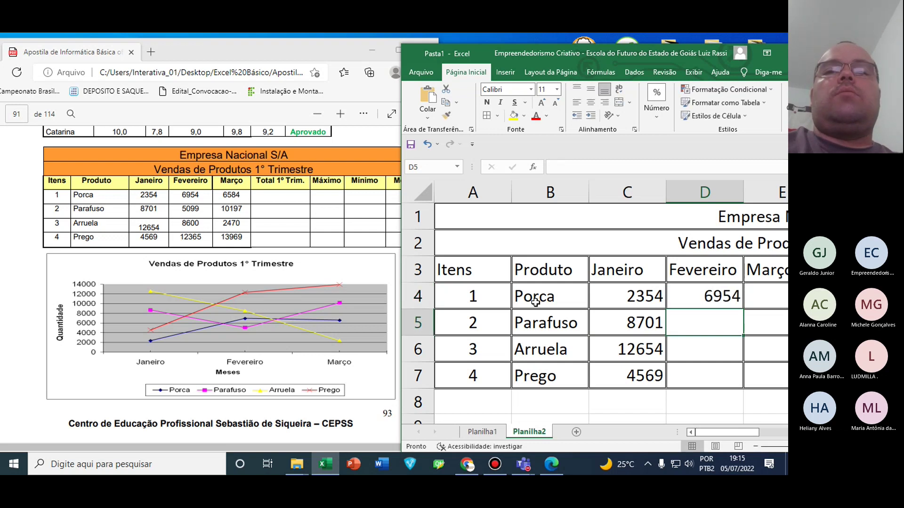
type("5099")
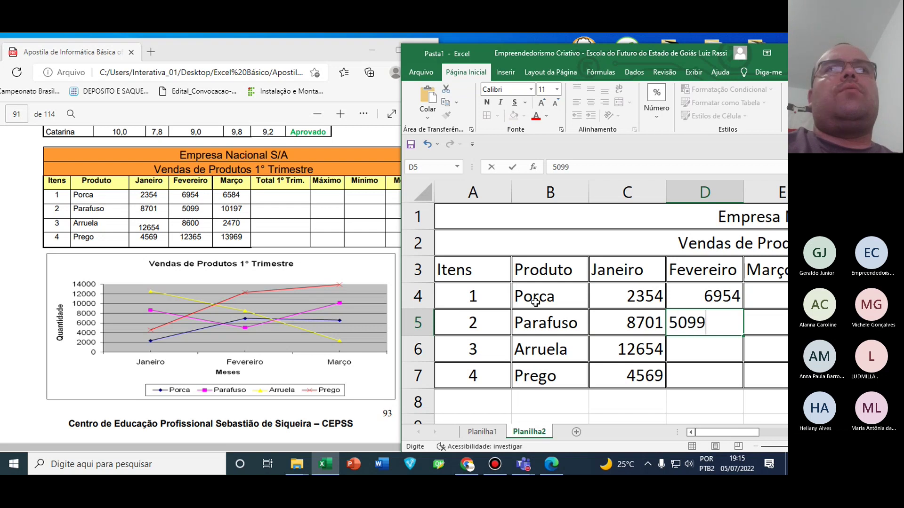
key("Return")
Enter the Fevereiro sales of 8600 for Arruela in D6 and 12365 for Prego in D7
type("8")
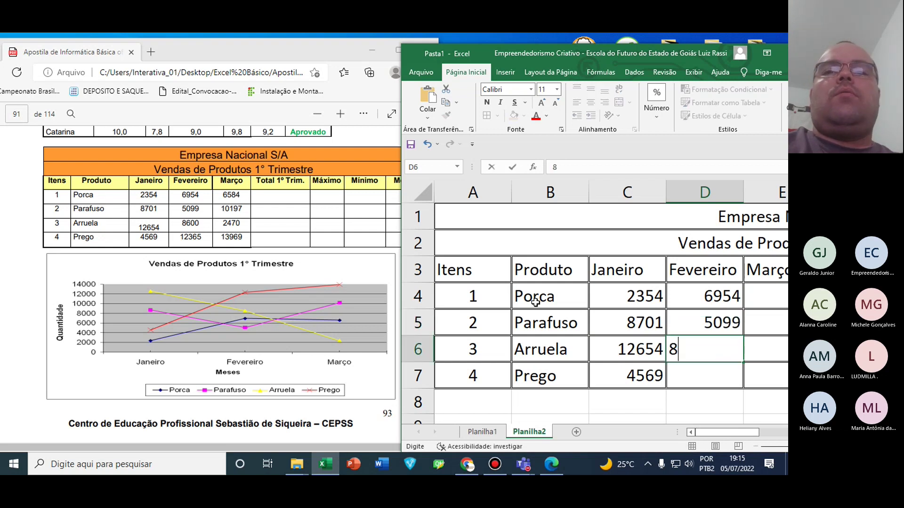
type("600")
key("Return")
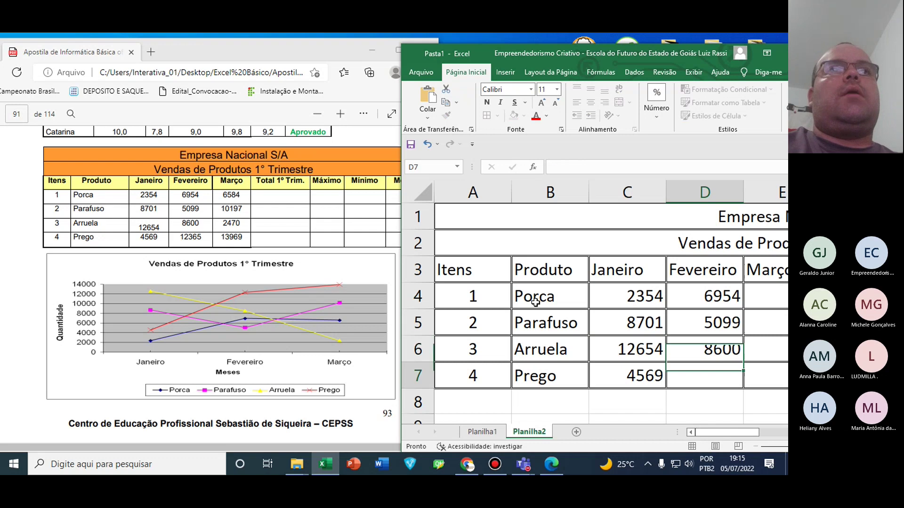
type("12365")
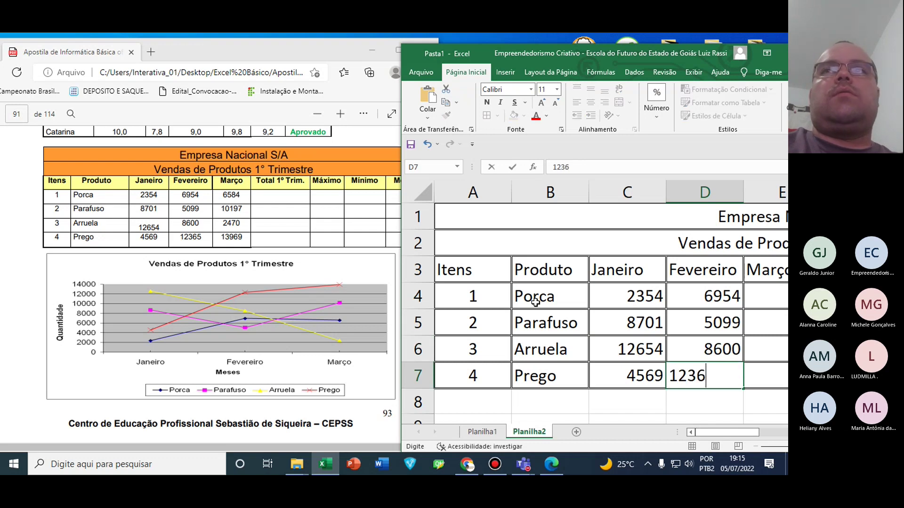
key("Return")
Enter the Março sales of 6584 for Porca in E4 and 10197 for Parafuso in E5
key("Up")
key("Right")
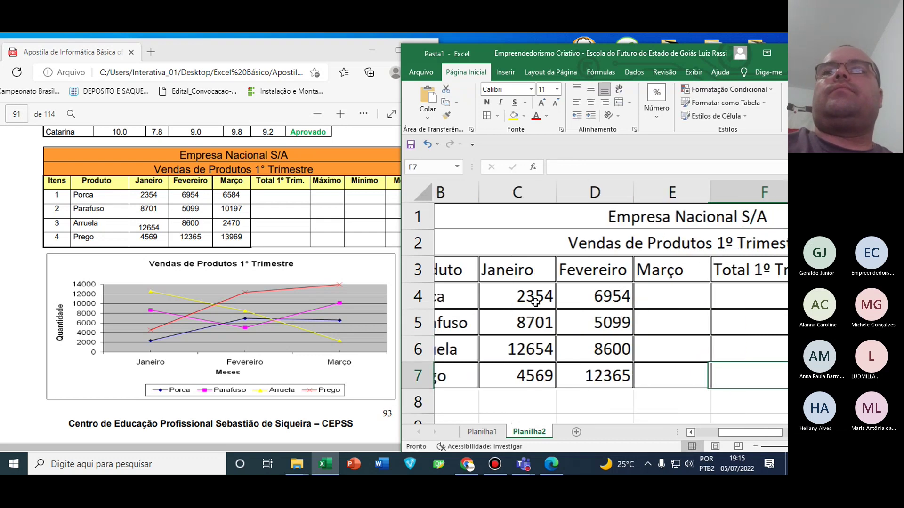
key("Up")
key("Up")
key("Up")
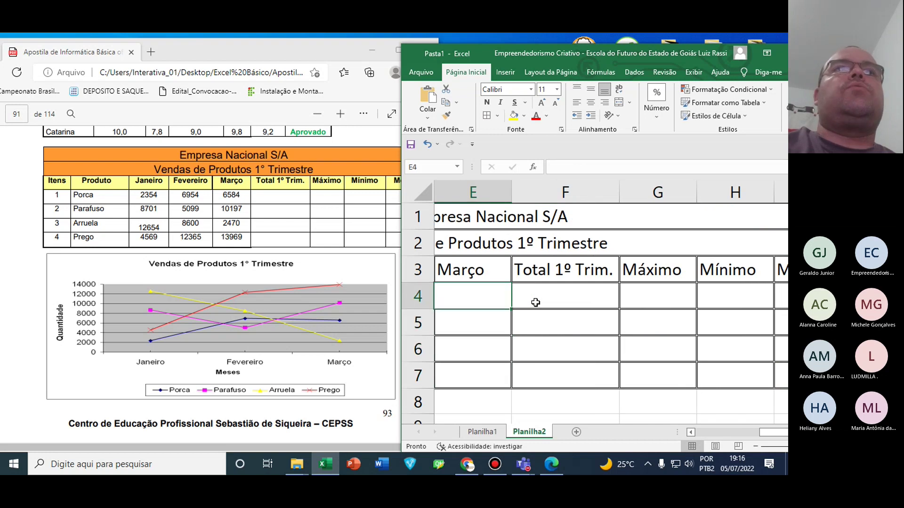
type("6584")
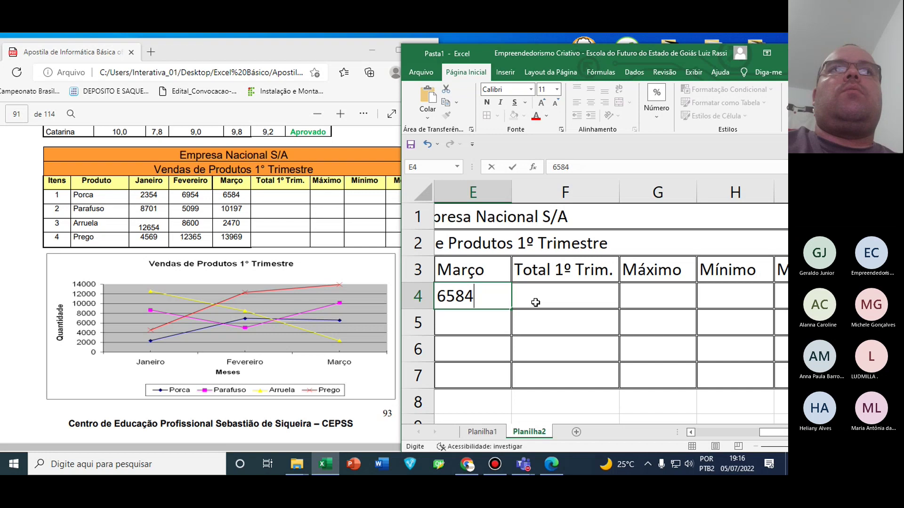
key("Return")
type("10")
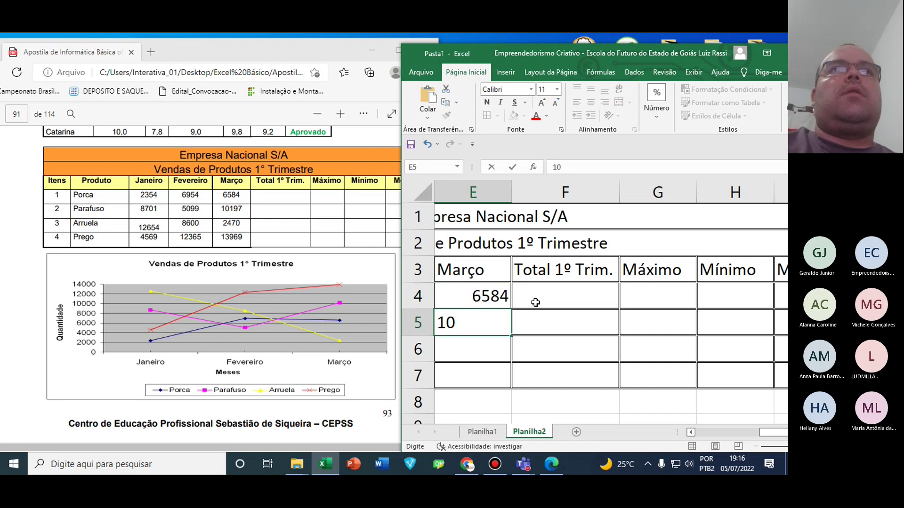
type("197")
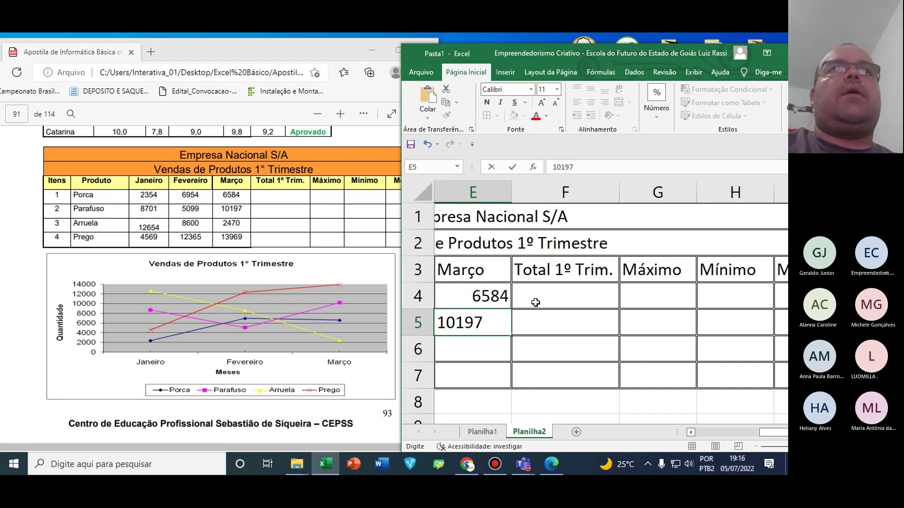
key("Return")
Enter the Março sales of 2470 for Arruela in E6 and 13969 for Prego in E7
type("2470")
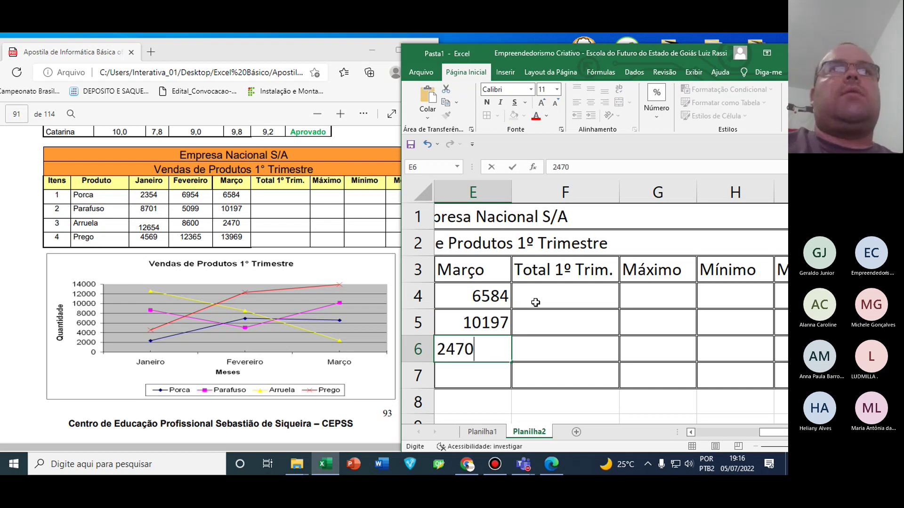
key("Return")
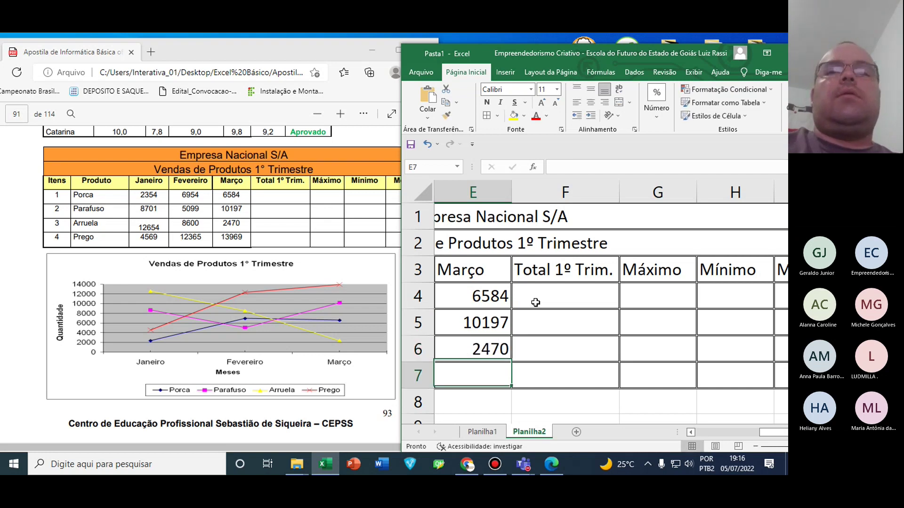
type("13969")
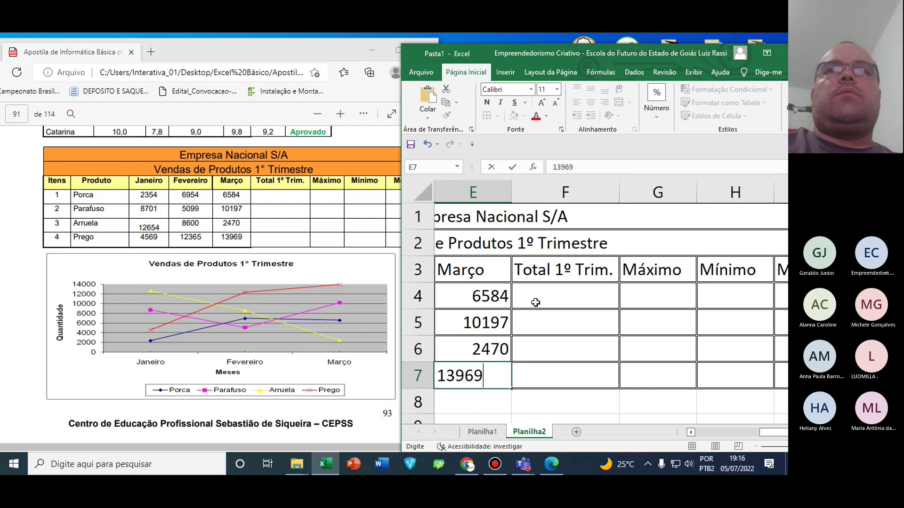
key("Return")
key("Up")
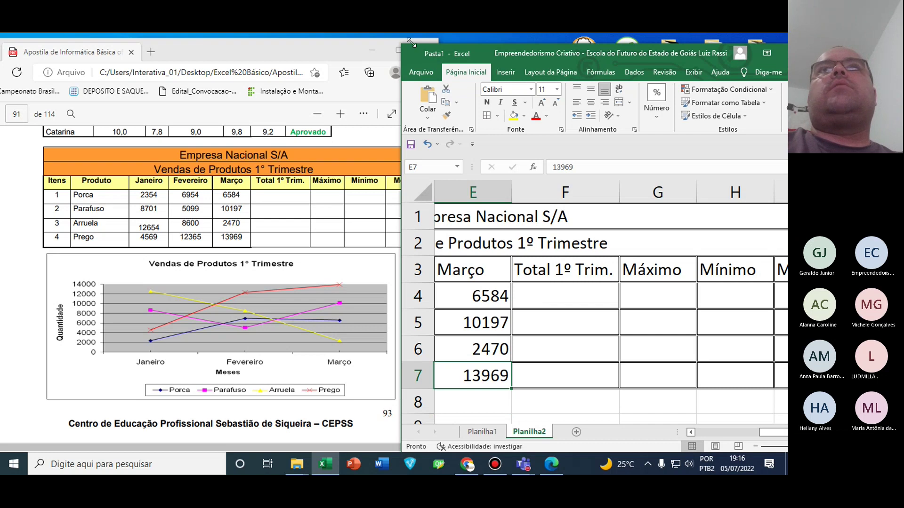
Maximize the workbook window and center the monthly sales figures in C4:E7 horizontally
left_click_drag(411, 52, 314, 58)
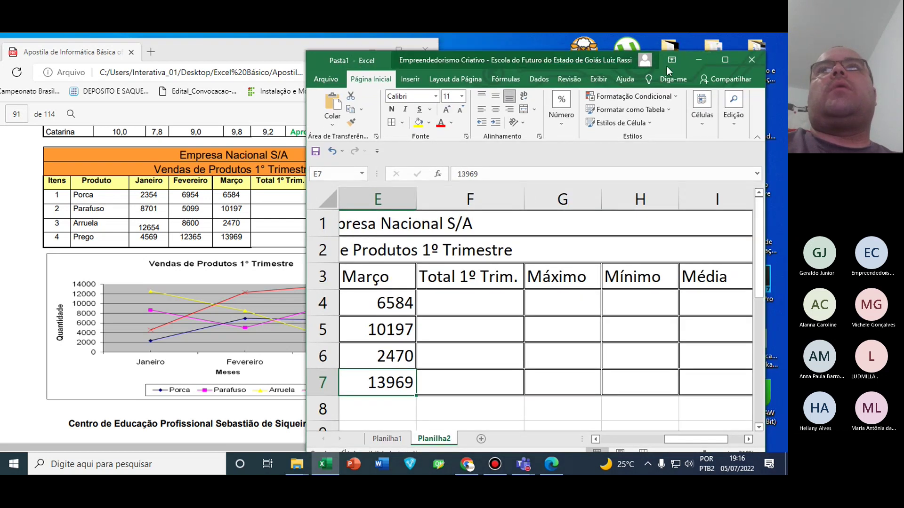
left_click(719, 62)
left_click_drag(615, 434, 542, 434)
left_click_drag(210, 284, 358, 363)
left_click(235, 100)
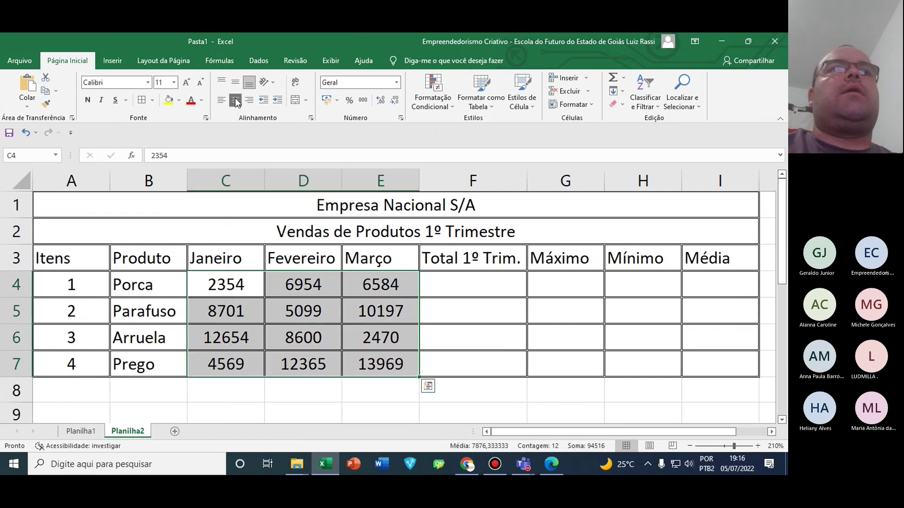
Check the title colors in the PDF handout and fill title rows 1 and 2 of the table with standard orange
left_click(551, 465)
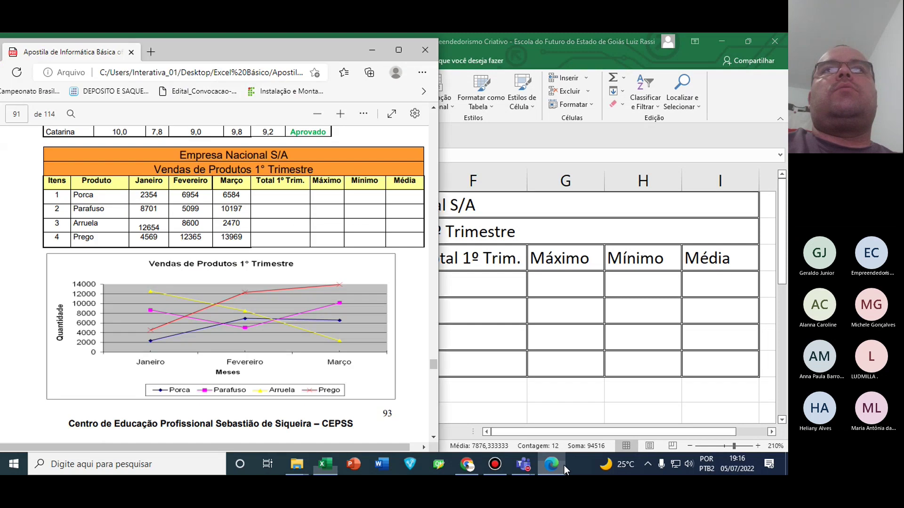
left_click(557, 205)
left_click_drag(558, 203, 558, 231)
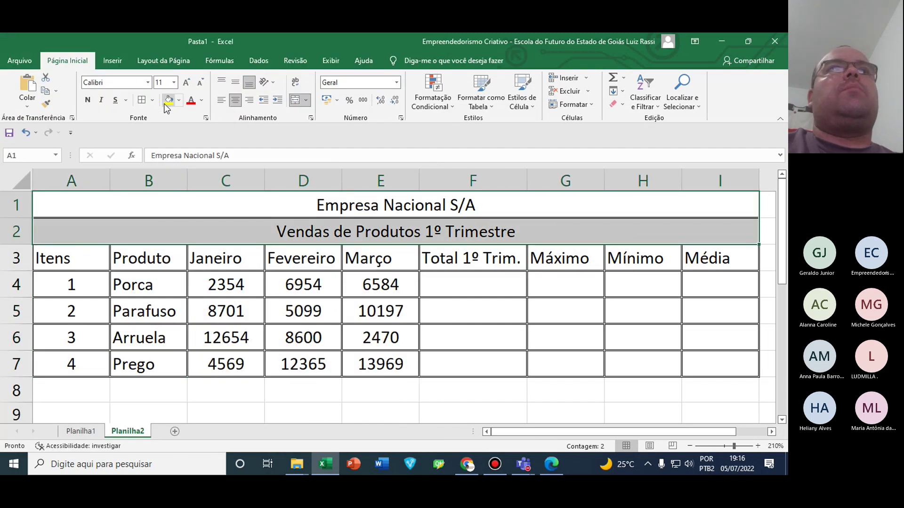
left_click(179, 101)
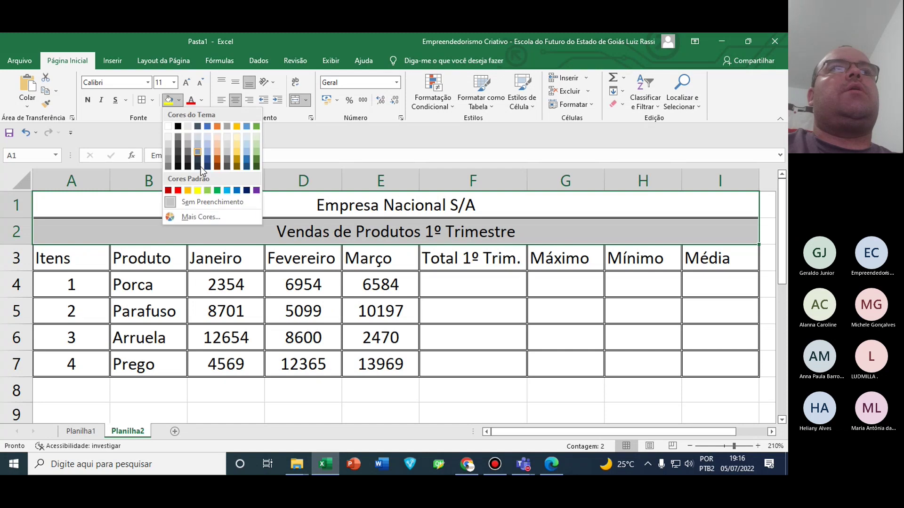
left_click(191, 194)
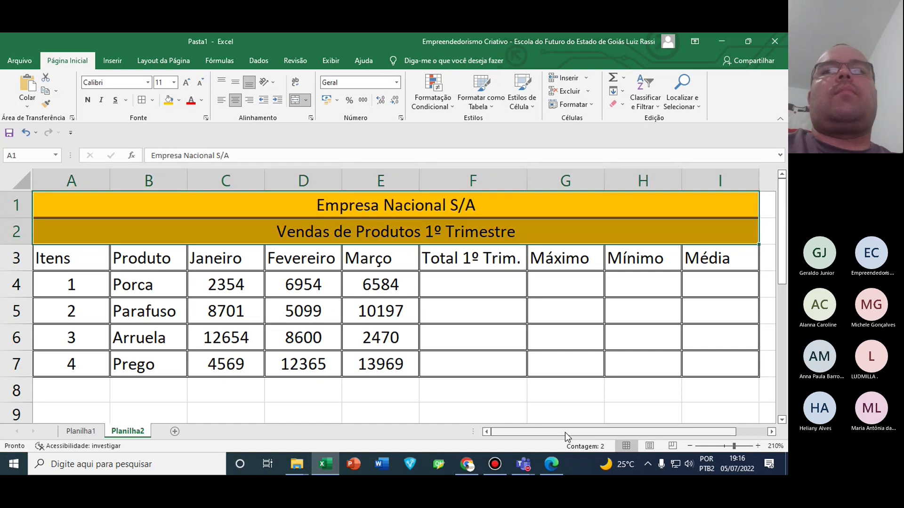
Check the header color in the PDF handout and fill the header row A3:I3 with standard yellow
left_click(561, 463)
left_click(730, 43)
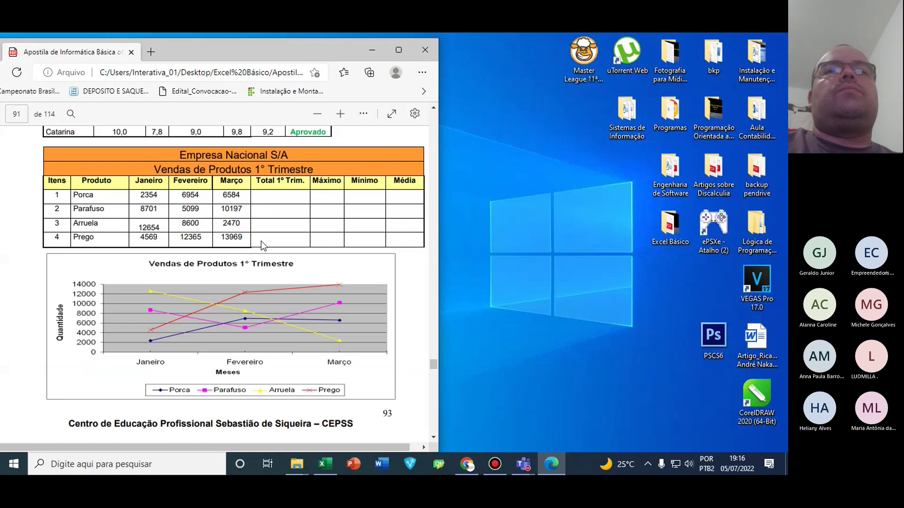
left_click(325, 464)
left_click(134, 260)
left_click_drag(94, 262, 689, 261)
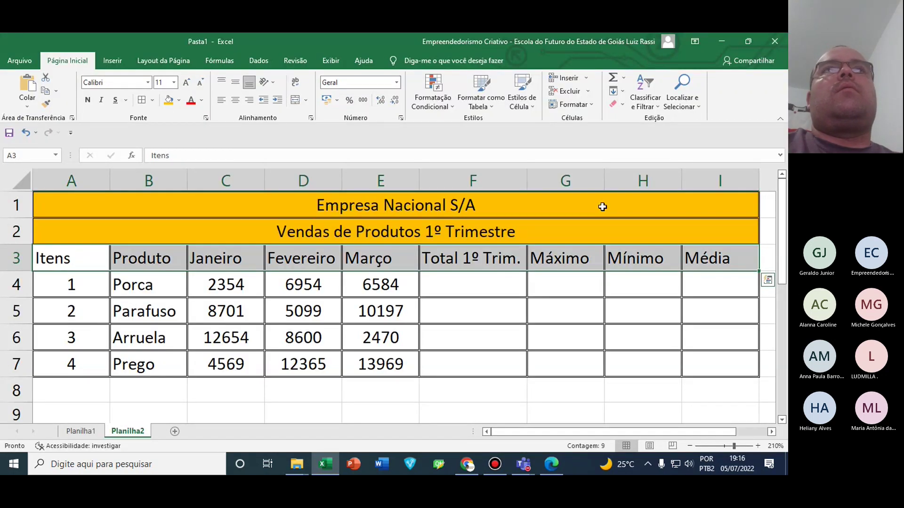
left_click(179, 100)
left_click(197, 190)
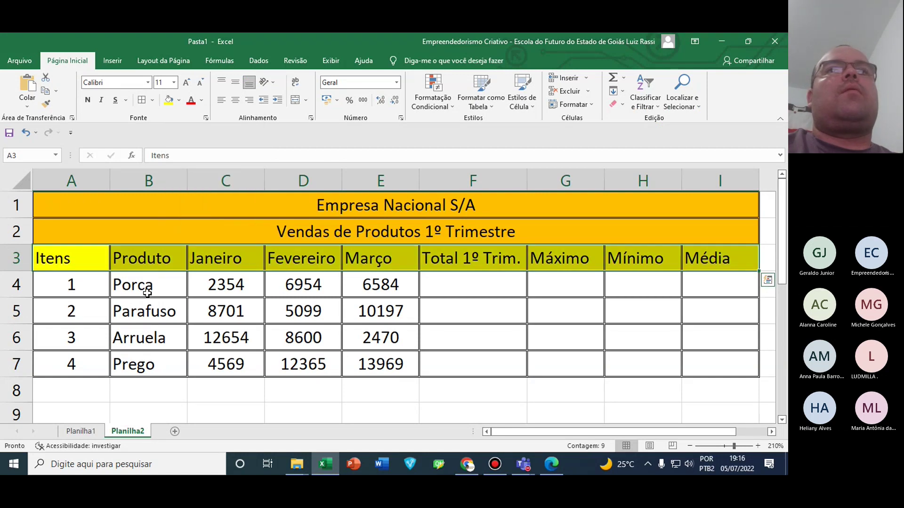
left_click(261, 338)
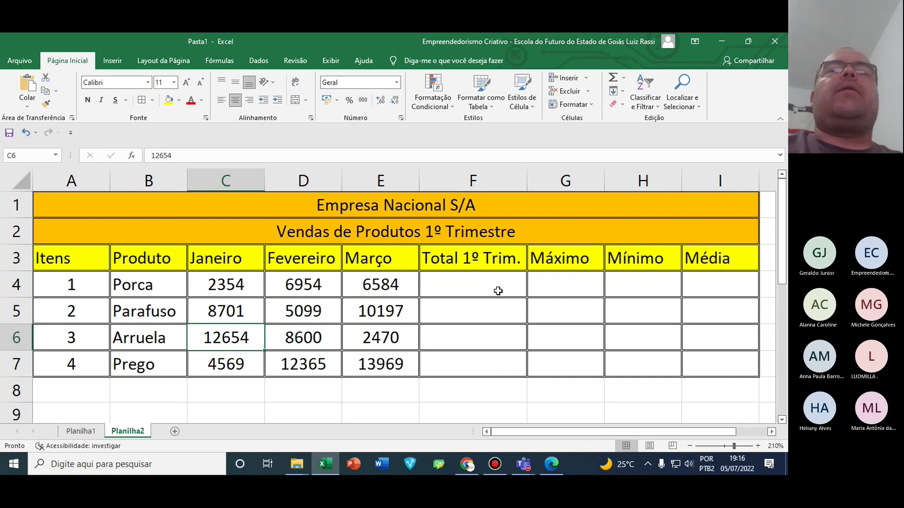
Total Porca's quarter in F4 with =SOMA(C4:E4) and fill the formula down to F7
left_click(485, 283)
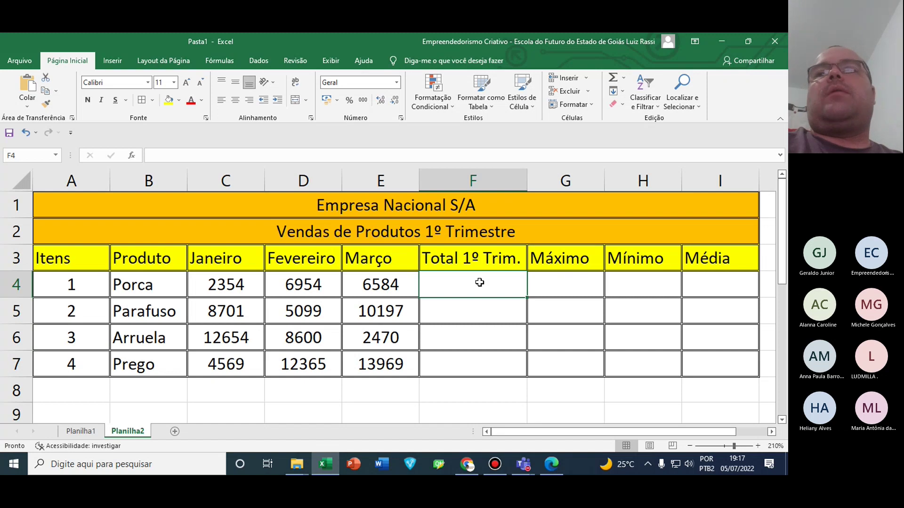
left_click(623, 79)
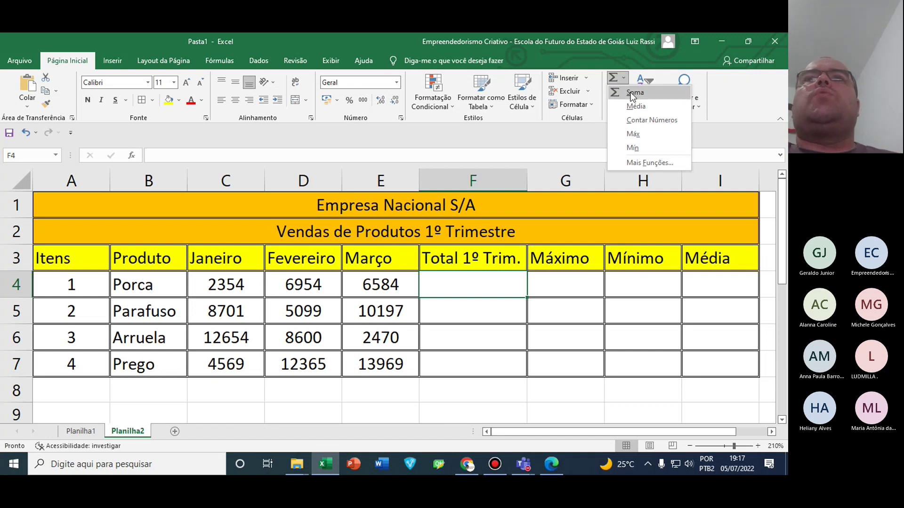
left_click(631, 92)
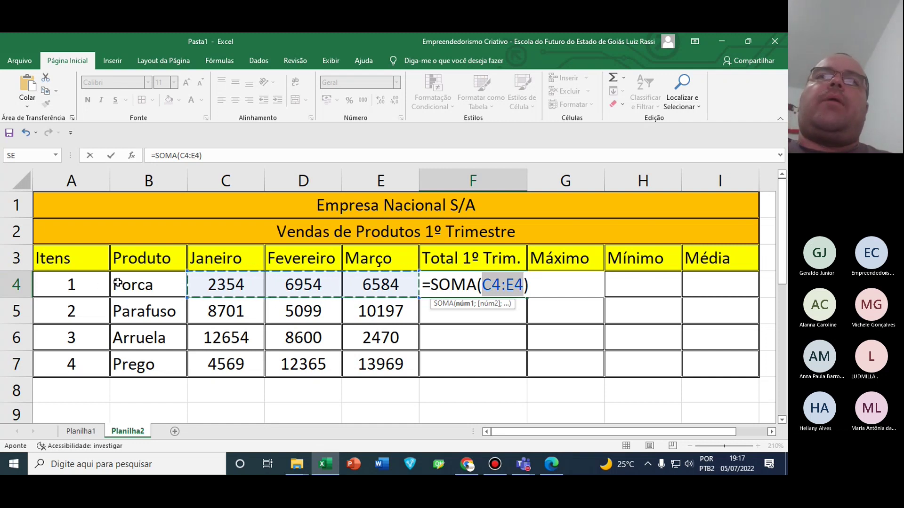
key("Return")
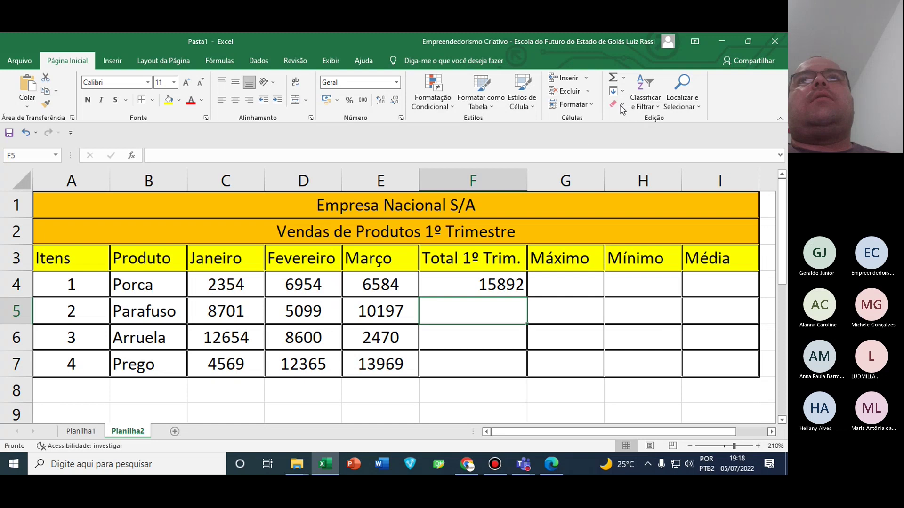
left_click(520, 283)
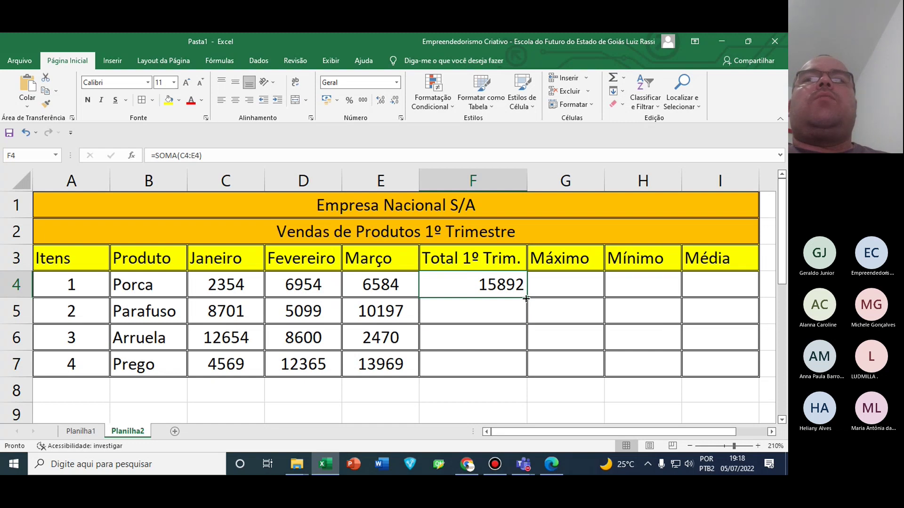
left_click_drag(525, 298, 507, 368)
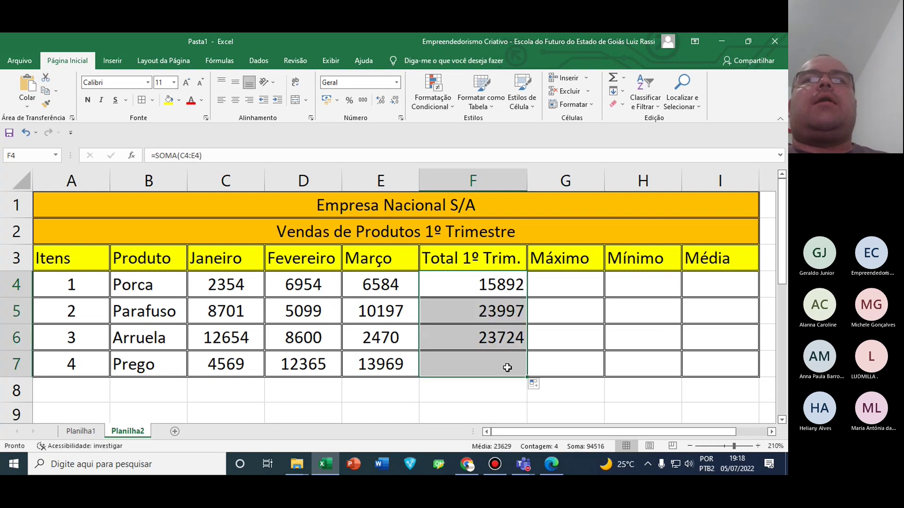
Inspect the cell ranges referenced by the filled SOMA formulas in F5 and F6
double_click(490, 310)
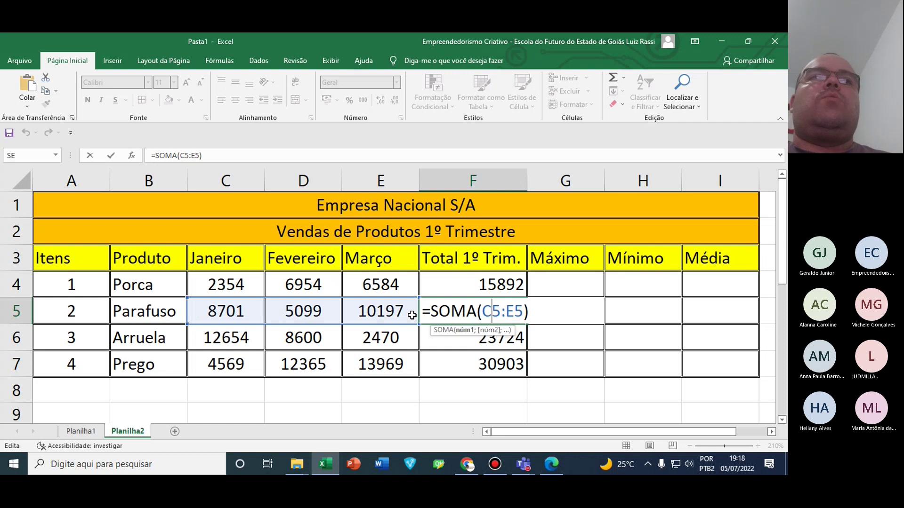
key("Return")
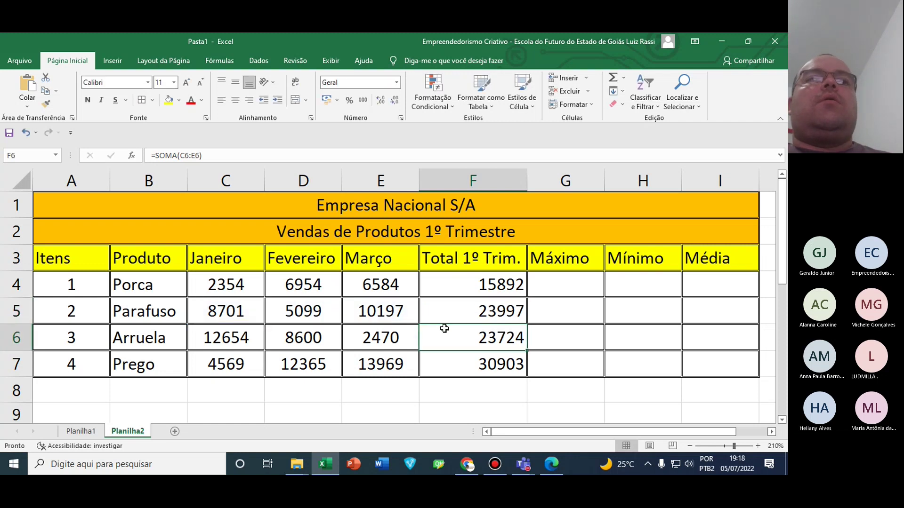
double_click(456, 338)
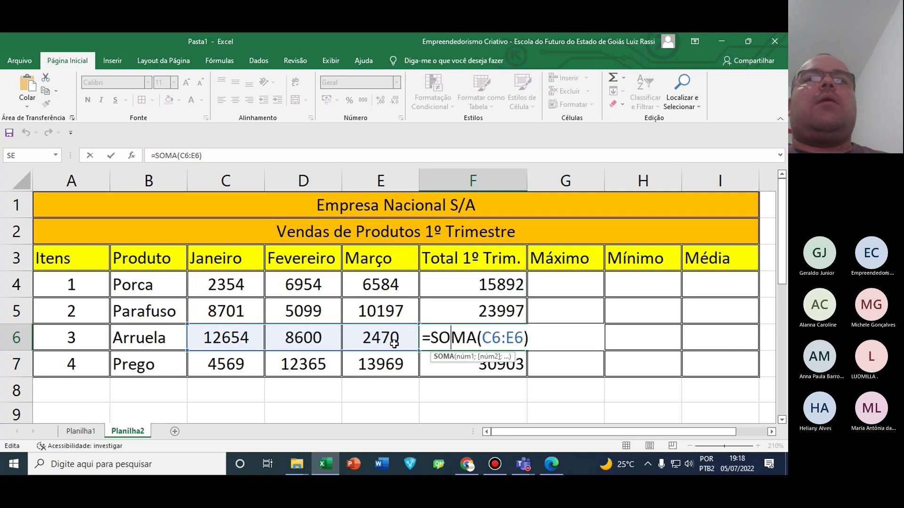
key("Return")
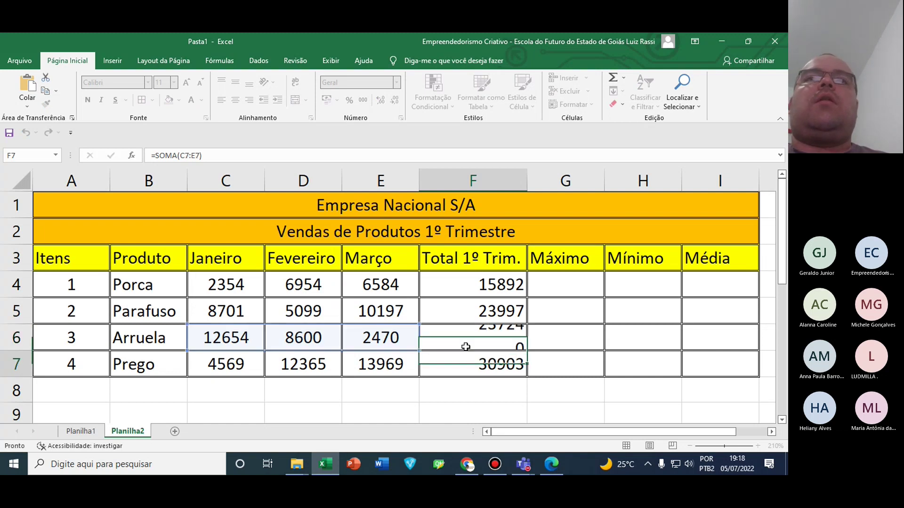
Center the contents of the calculation cells F4:I7 horizontally
left_click(493, 288)
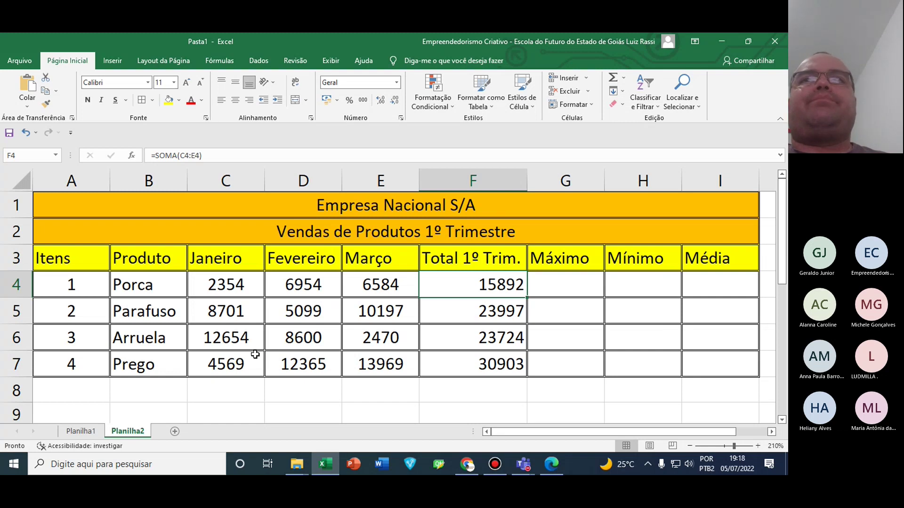
left_click_drag(484, 289, 706, 364)
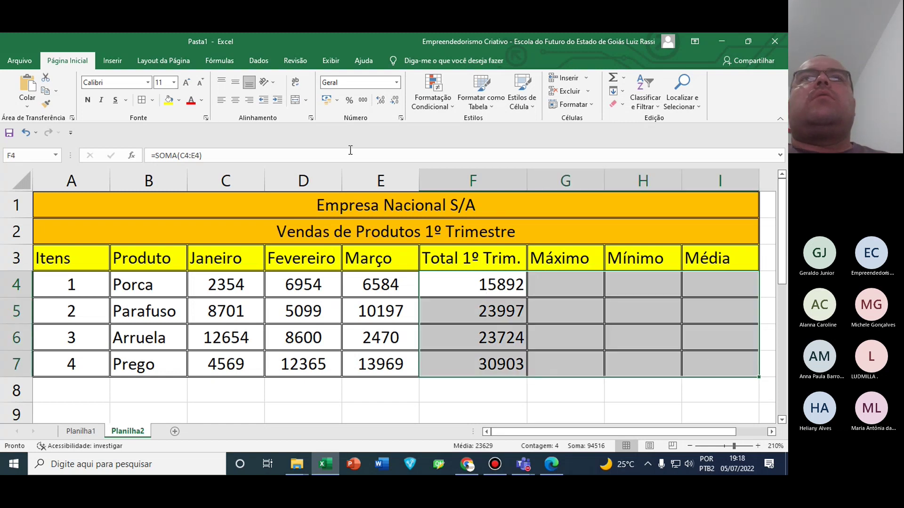
left_click(235, 101)
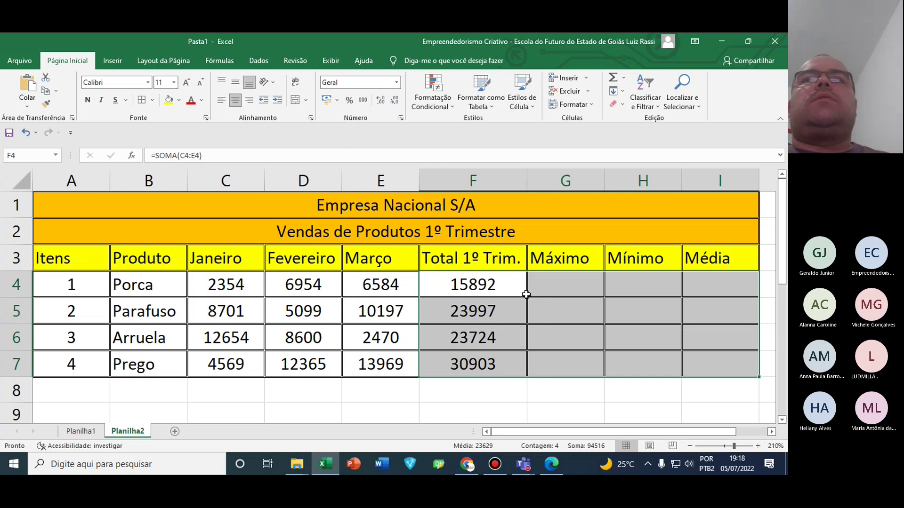
Calculate Porca's highest monthly sale in G4 with =MÁXIMO(C4:E4) and fill the formula down to G7
left_click(554, 285)
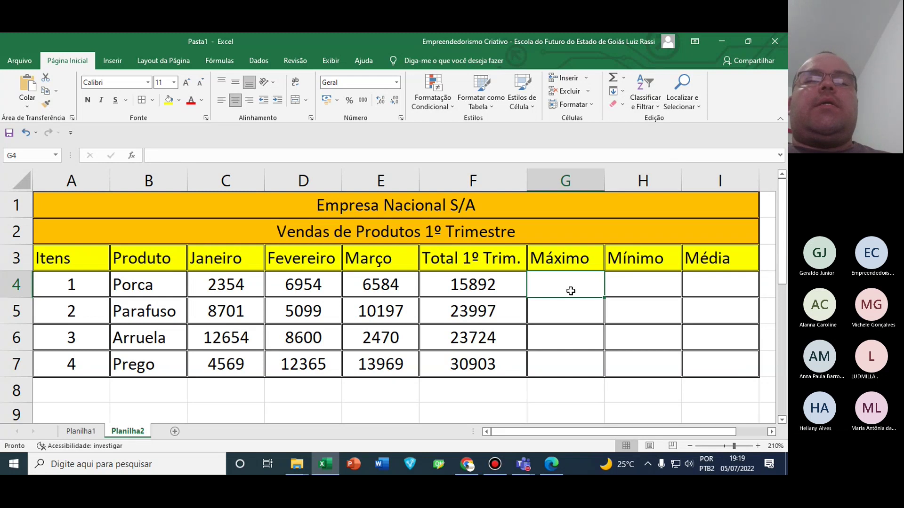
left_click(624, 78)
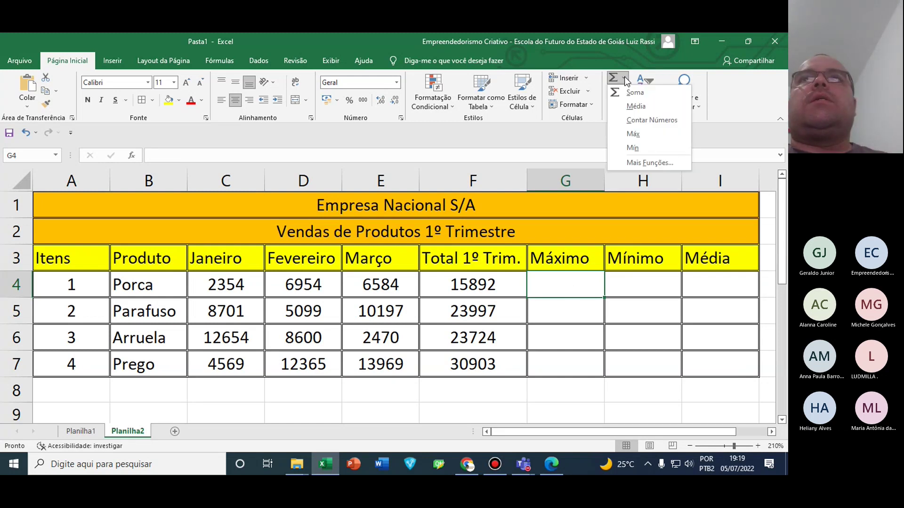
left_click(623, 138)
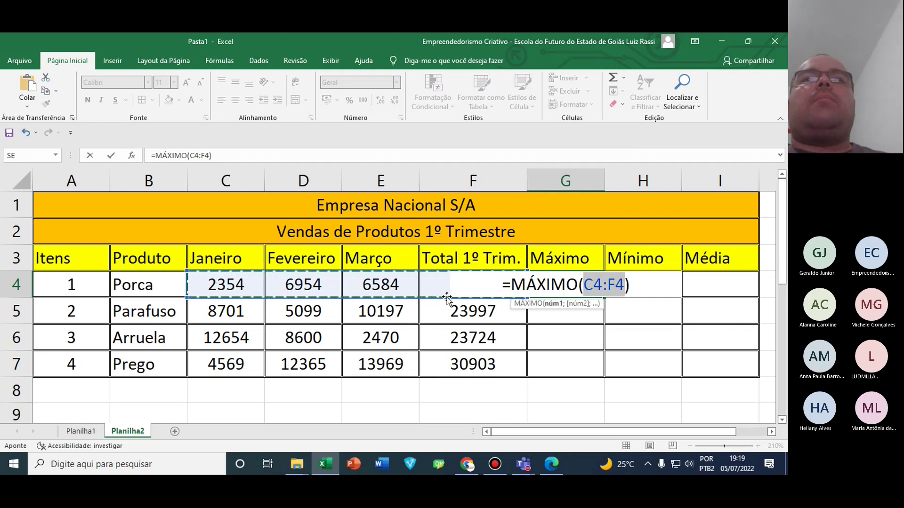
left_click(222, 312)
left_click(232, 283)
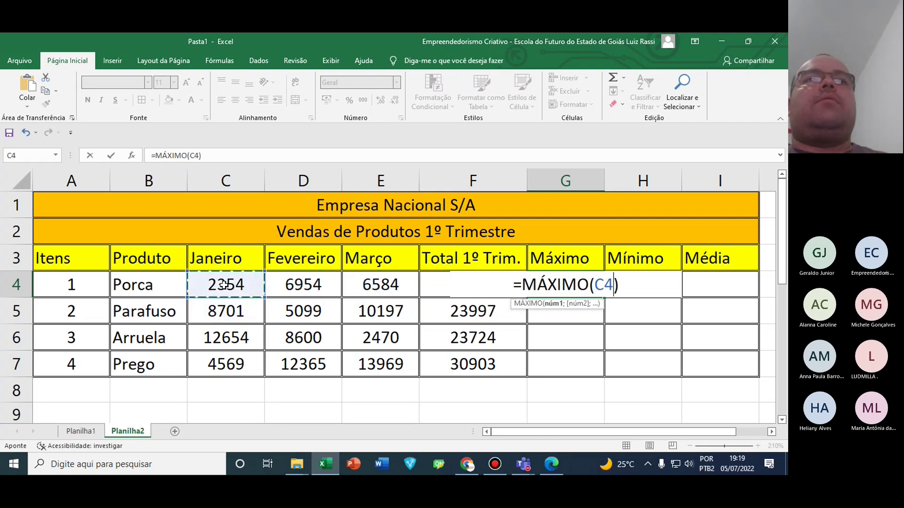
left_click_drag(231, 283, 357, 284)
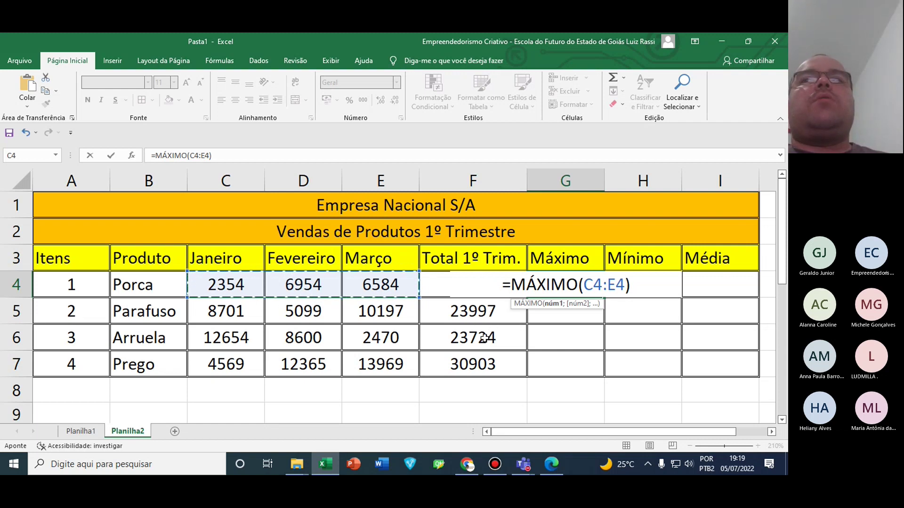
key("Return")
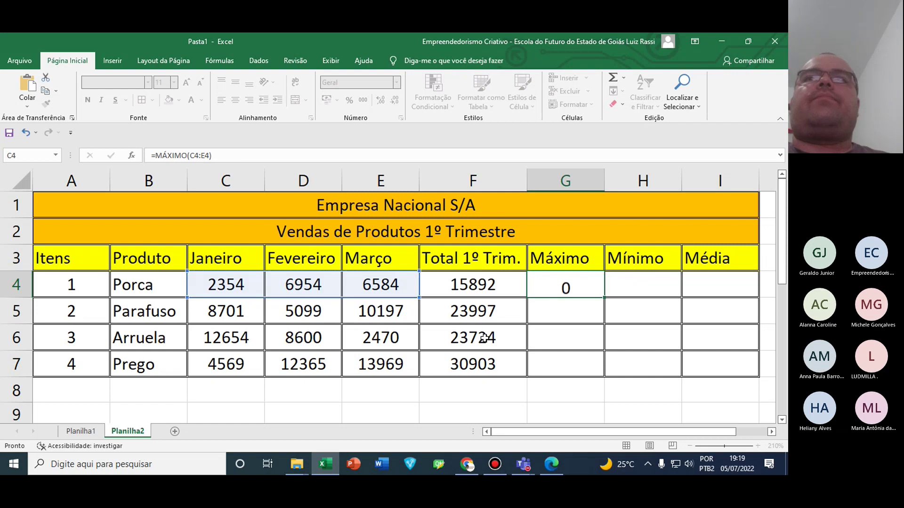
left_click(582, 284)
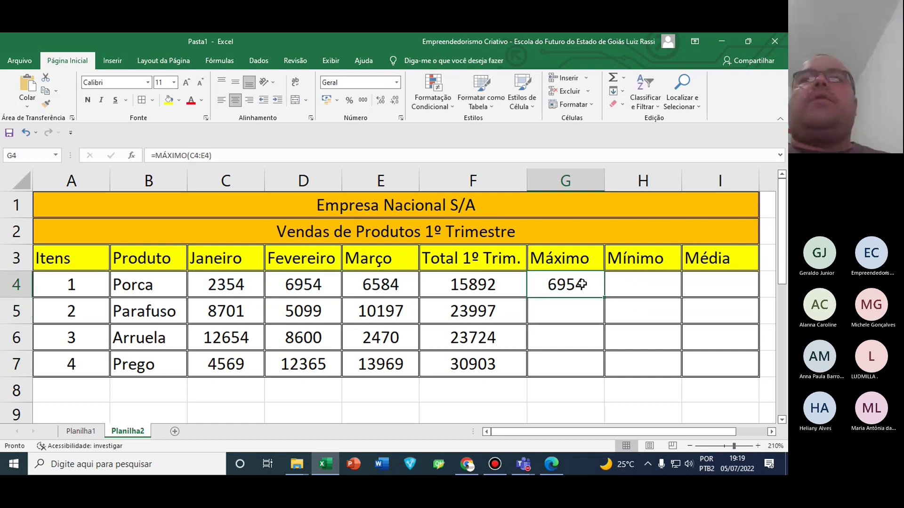
left_click_drag(606, 298, 599, 372)
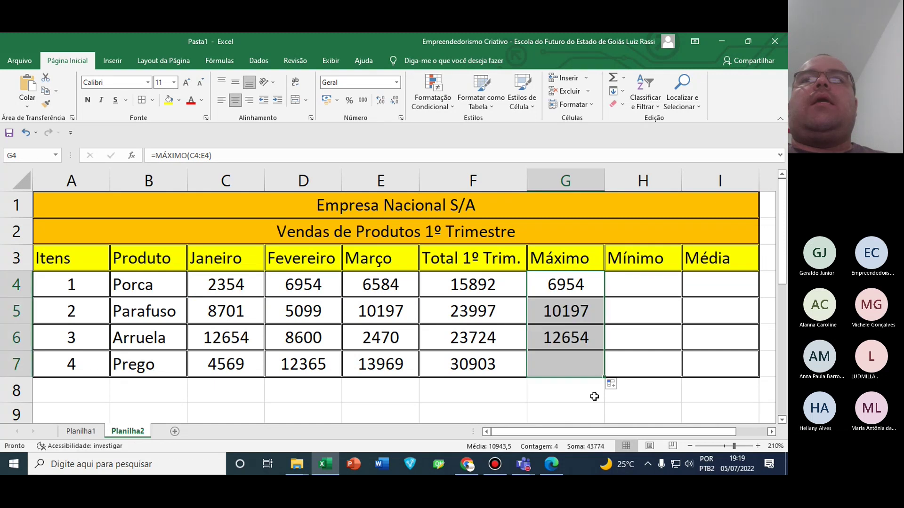
Inspect the cell range referenced by Parafuso's filled MÁXIMO formula in G5
left_click(566, 314)
double_click(566, 316)
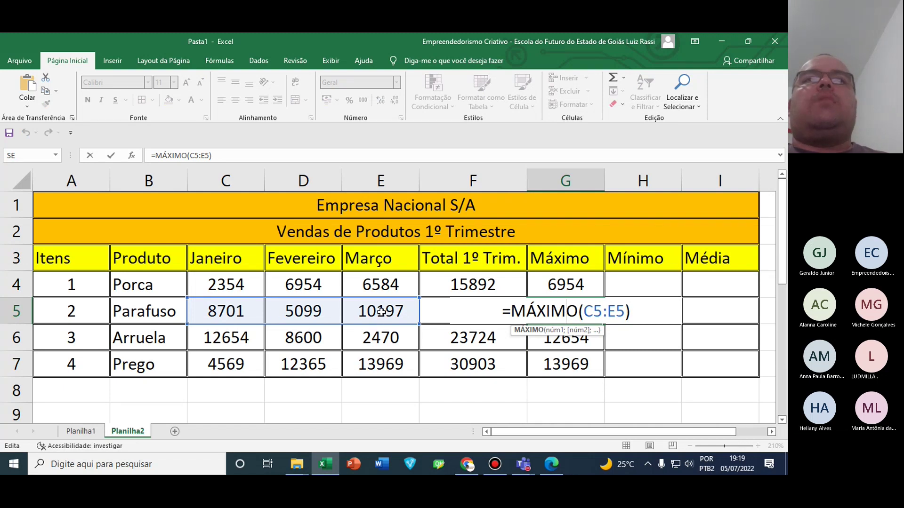
key("Return")
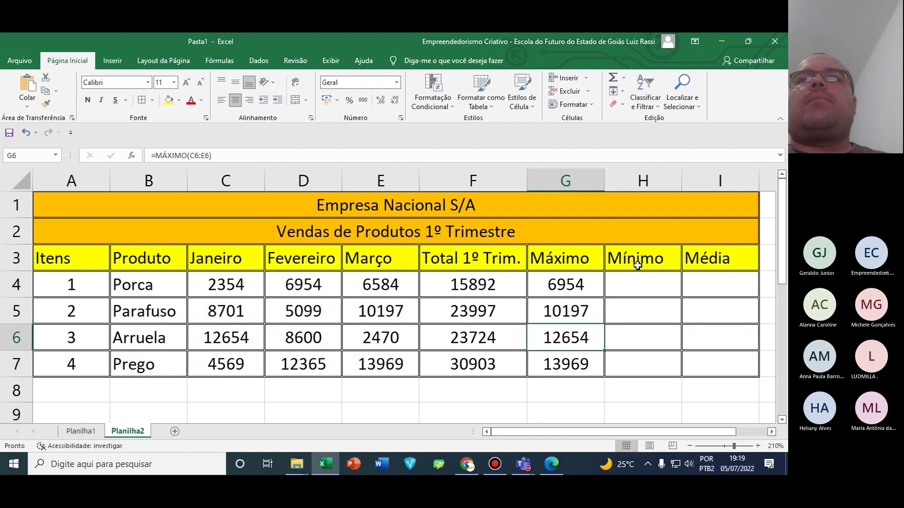
left_click(644, 285)
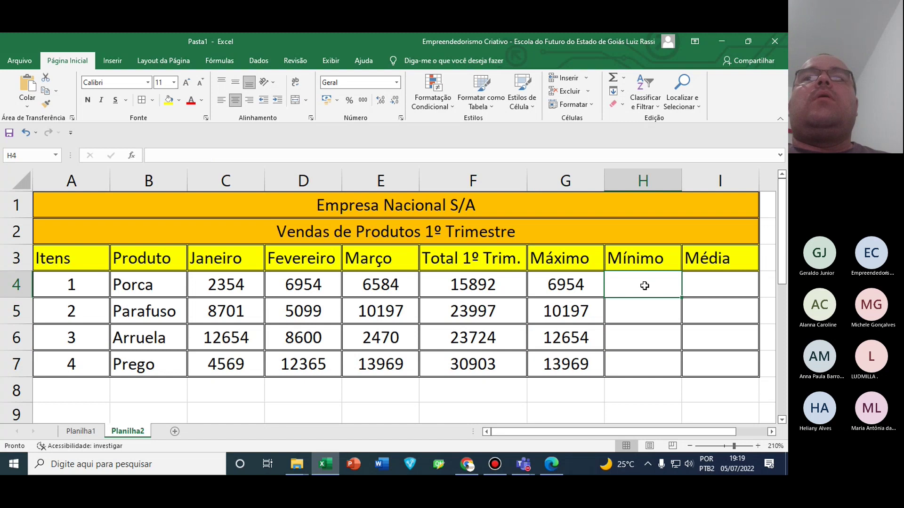
left_click(227, 285)
left_click(304, 285)
left_click(354, 283)
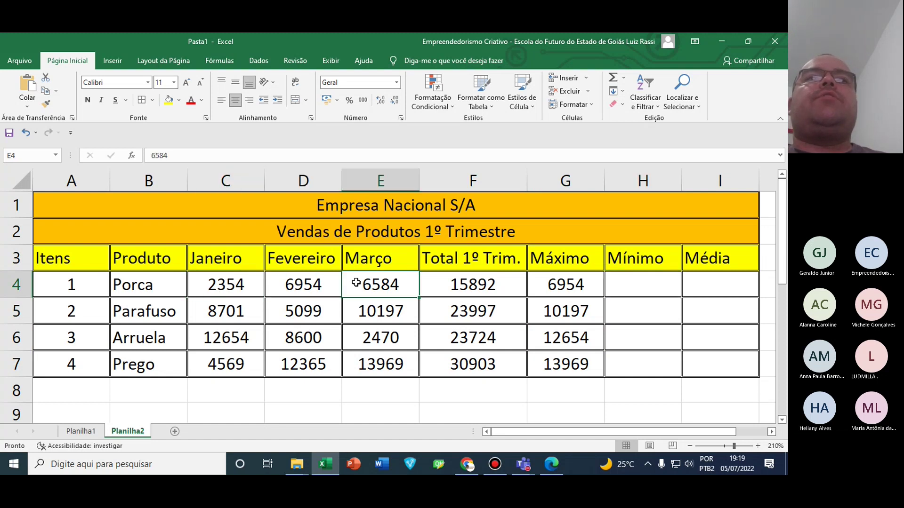
left_click(212, 284)
left_click(320, 288)
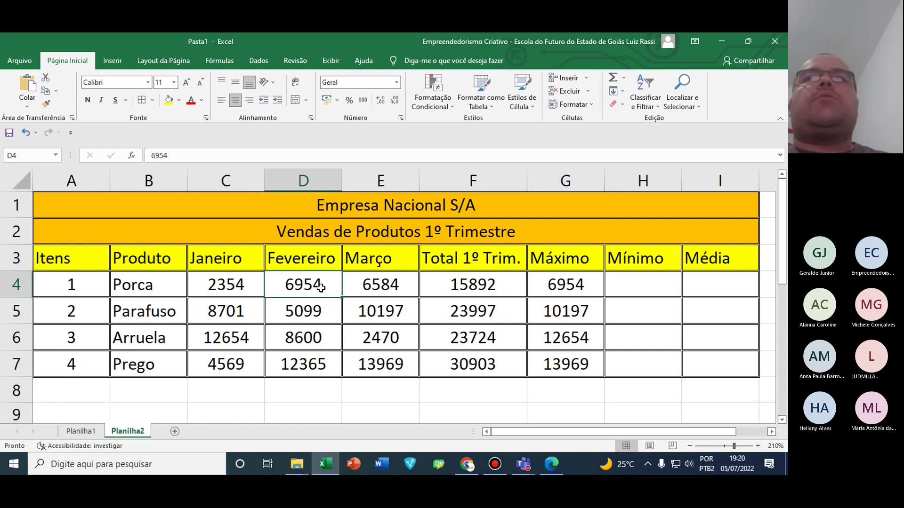
Calculate Porca's lowest monthly sale in H4 with =MÍNIMO(C4:E4) and fill the formula down to H7
left_click(635, 288)
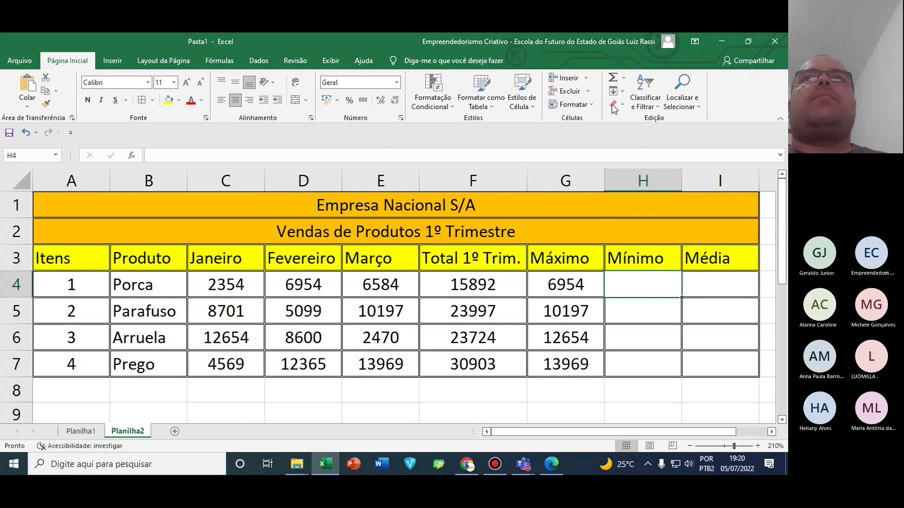
left_click(625, 79)
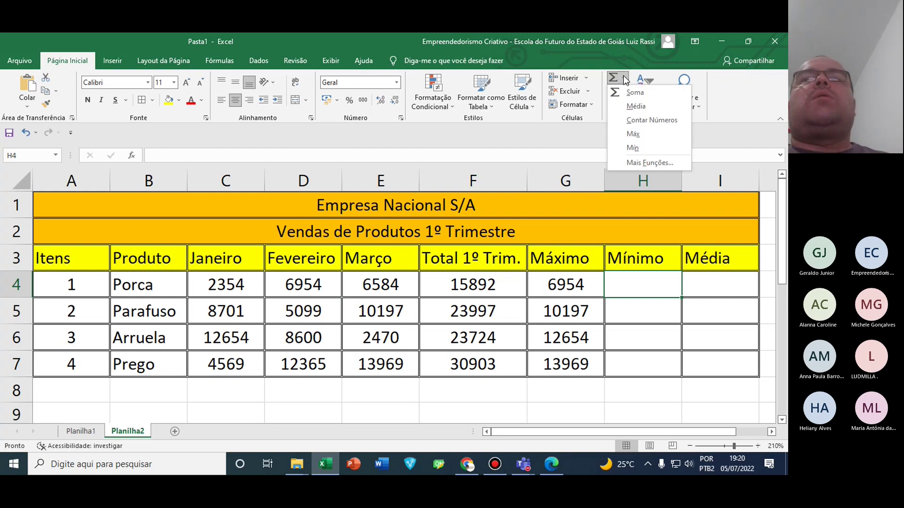
left_click(635, 147)
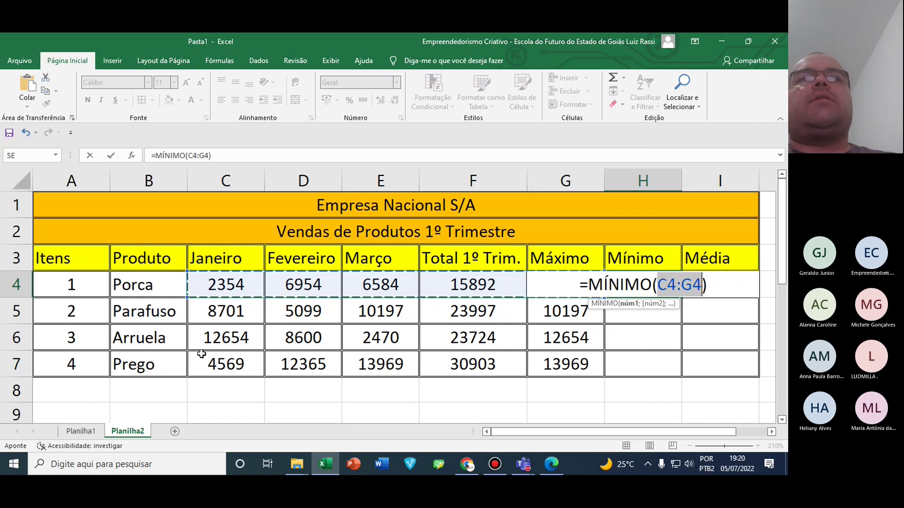
left_click(229, 321)
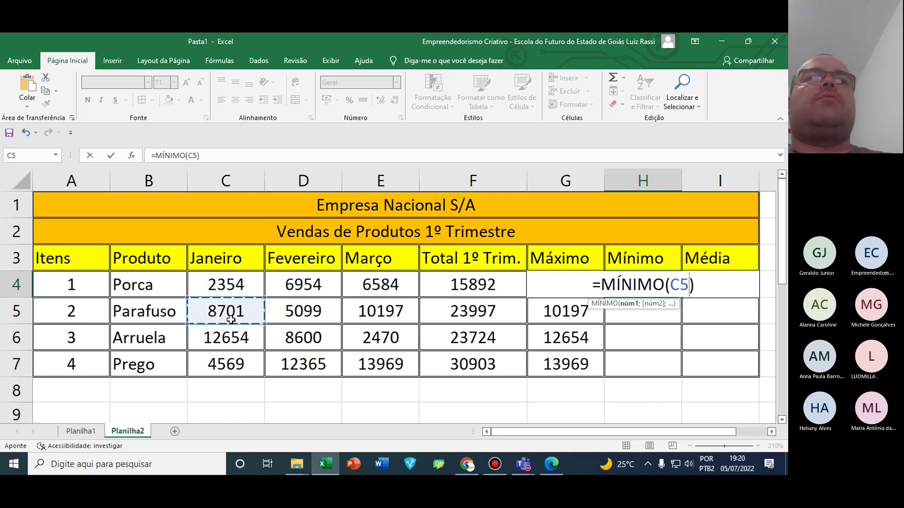
left_click(223, 283)
left_click_drag(224, 283, 374, 280)
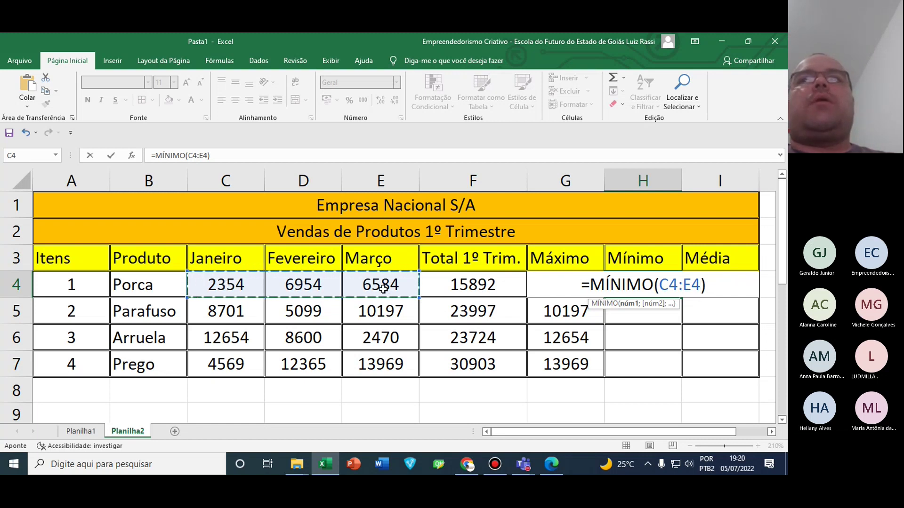
key("Return")
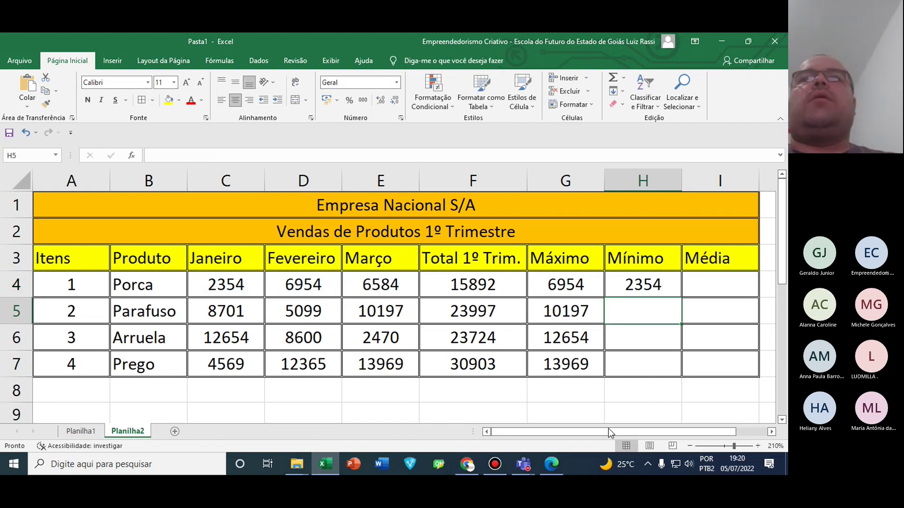
left_click(662, 280)
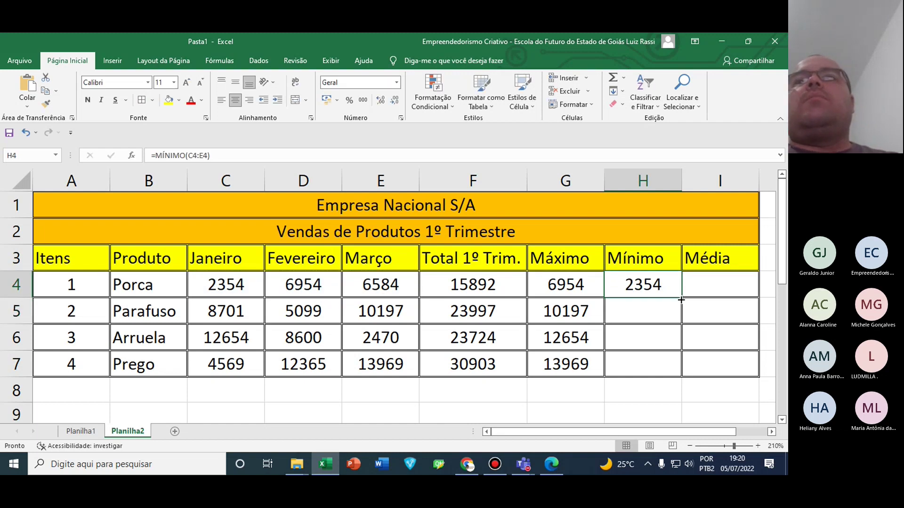
left_click_drag(680, 298, 672, 372)
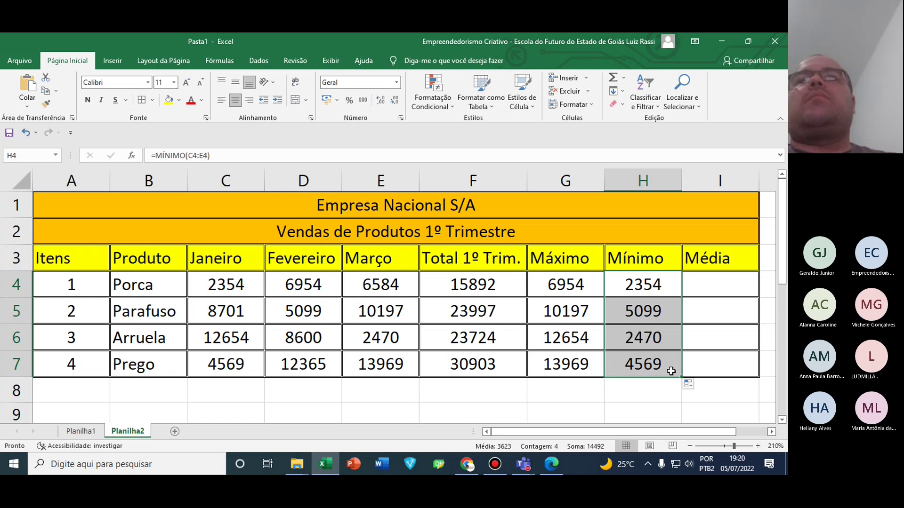
left_click(673, 286)
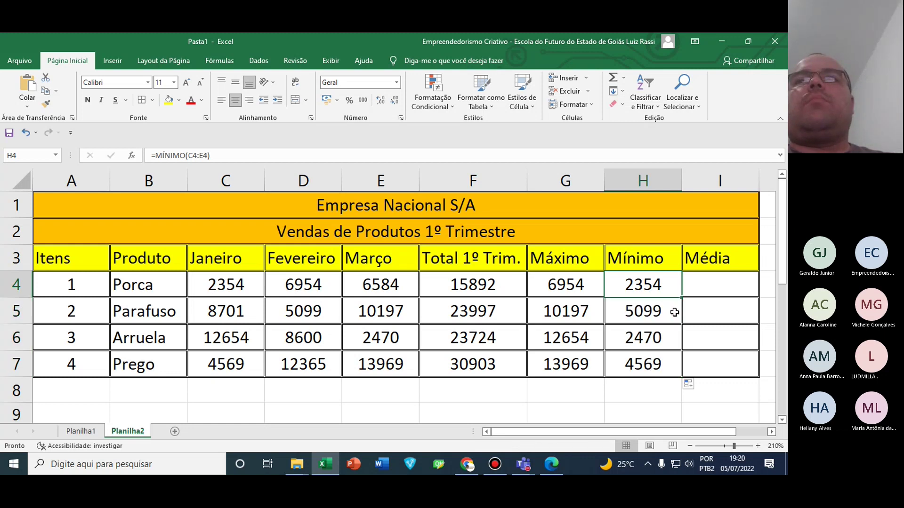
left_click(674, 312)
left_click(660, 285)
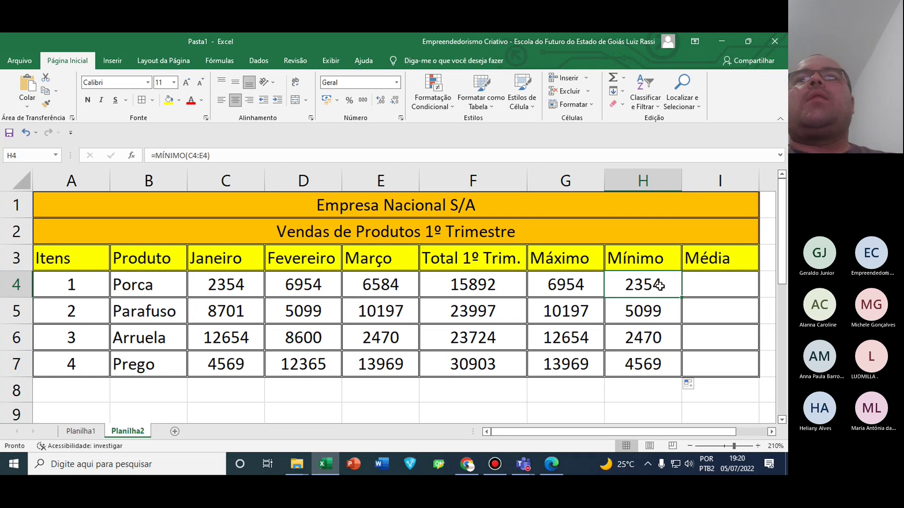
Calculate Porca's average monthly sales in I4 with =MÉDIA(C4:E4), covering only January to March
left_click(714, 285)
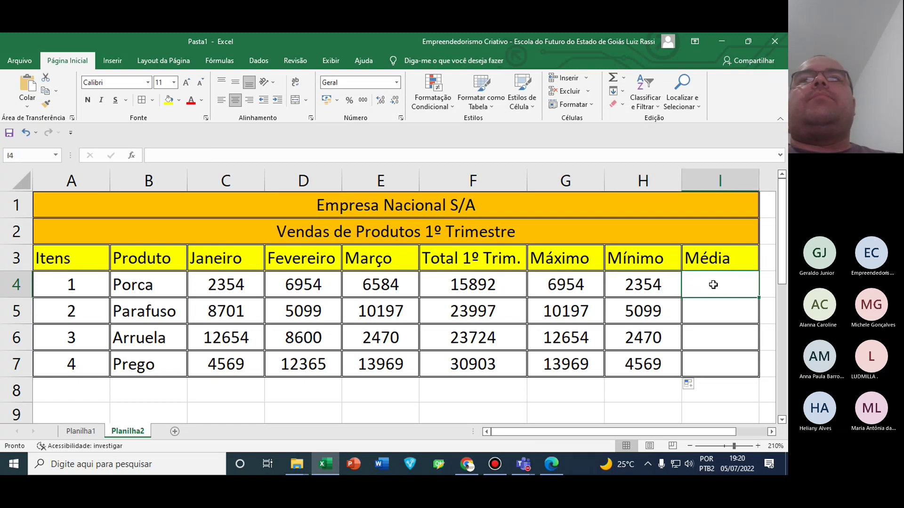
left_click(625, 79)
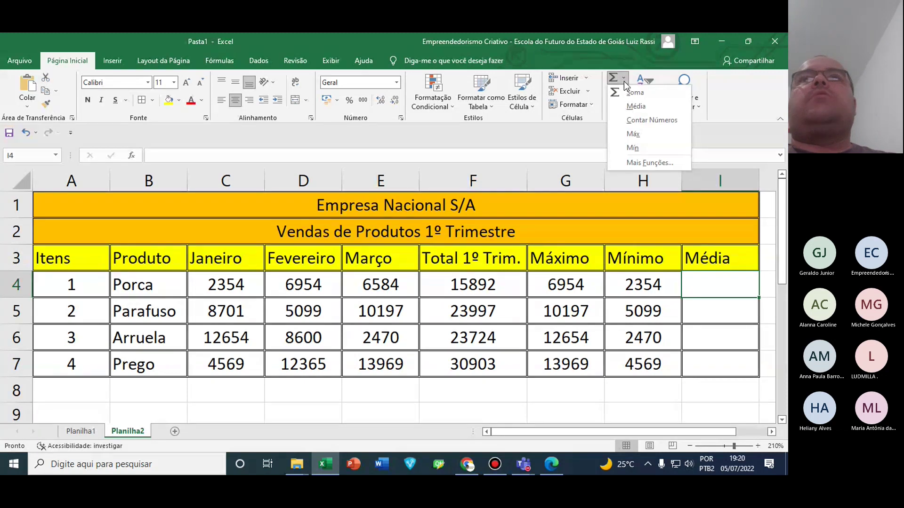
left_click(634, 106)
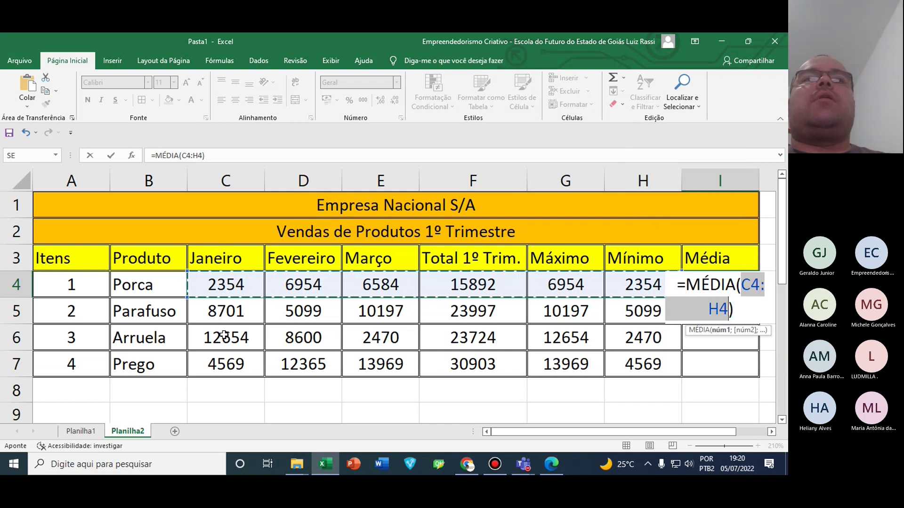
left_click(226, 312)
left_click(223, 287)
left_click_drag(222, 287, 366, 285)
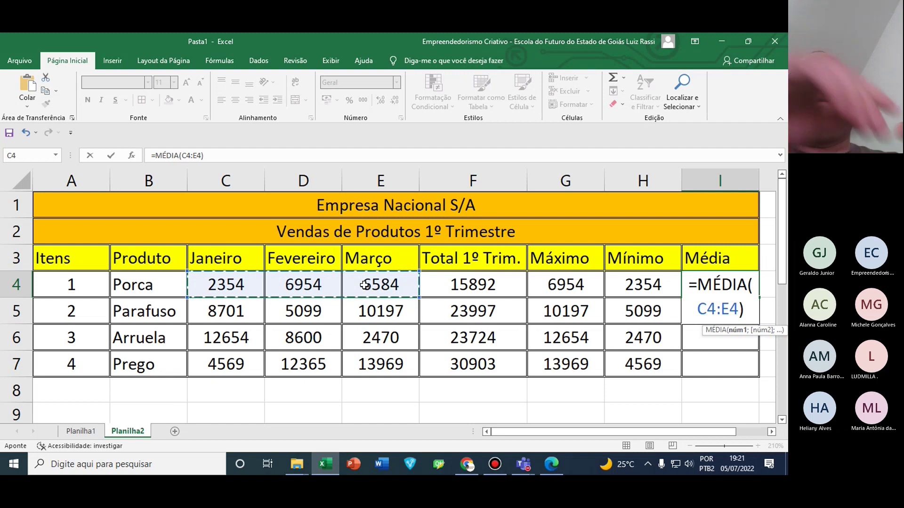
key("Return")
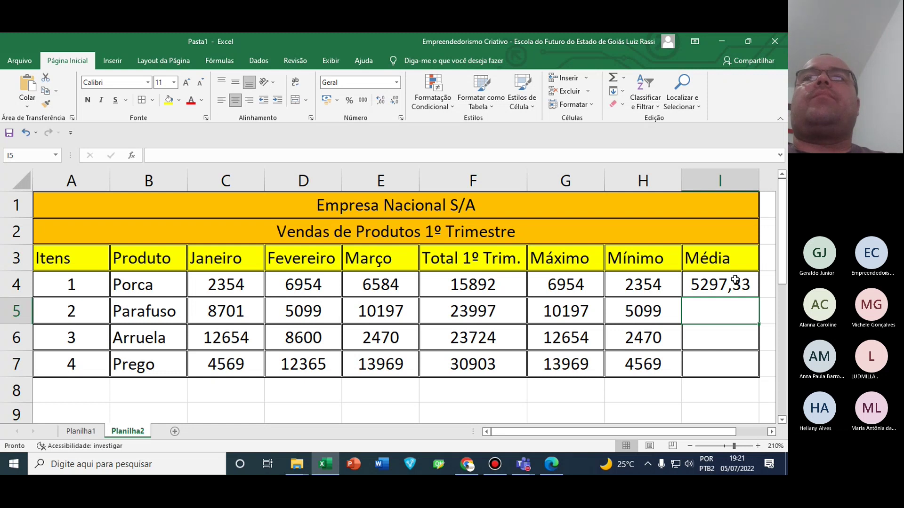
Fill Porca's average formula from I4 down to I7 and display the Média values without decimals
left_click(732, 281)
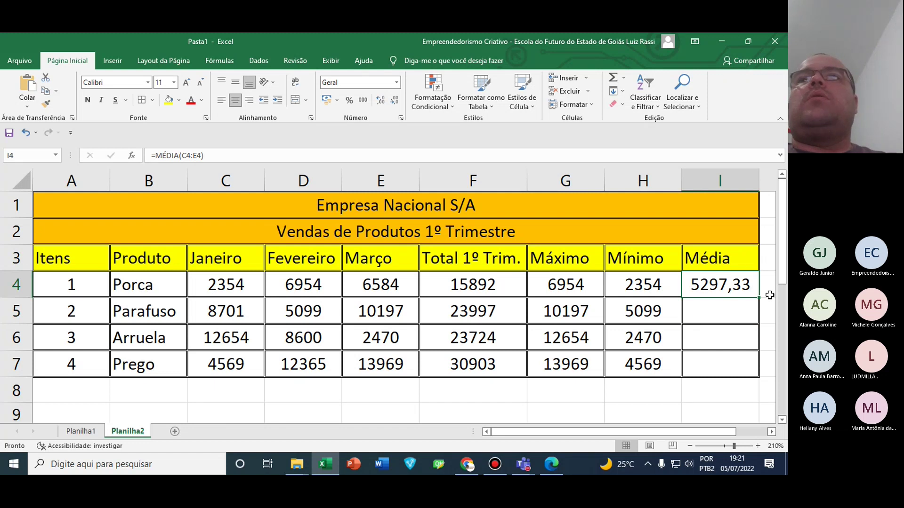
left_click_drag(758, 297, 741, 370)
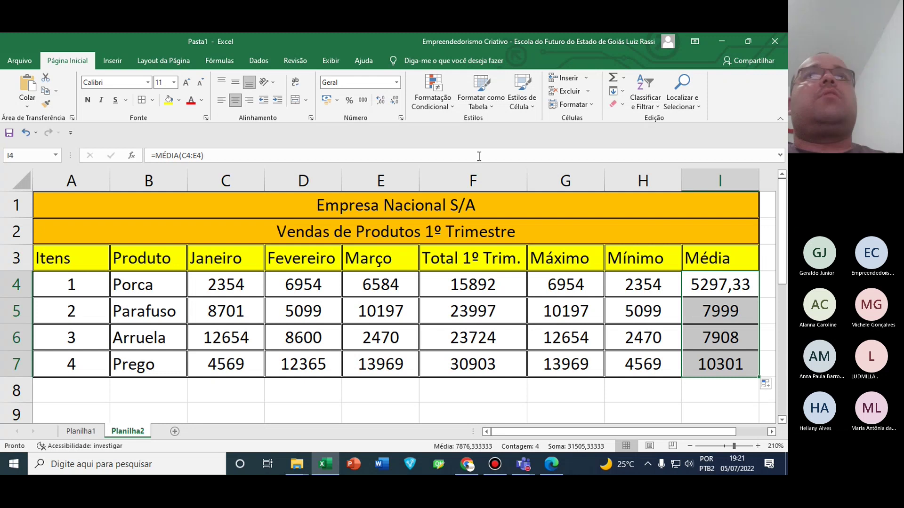
left_click(395, 102)
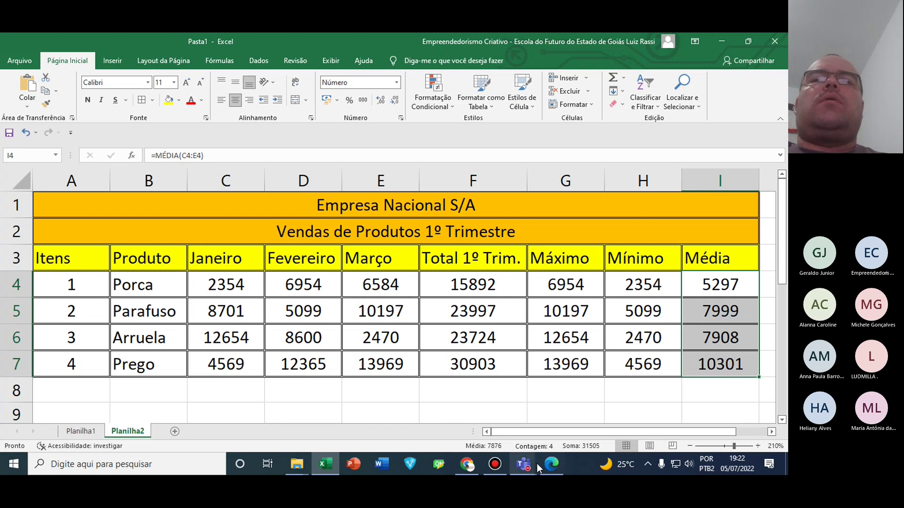
left_click(430, 283)
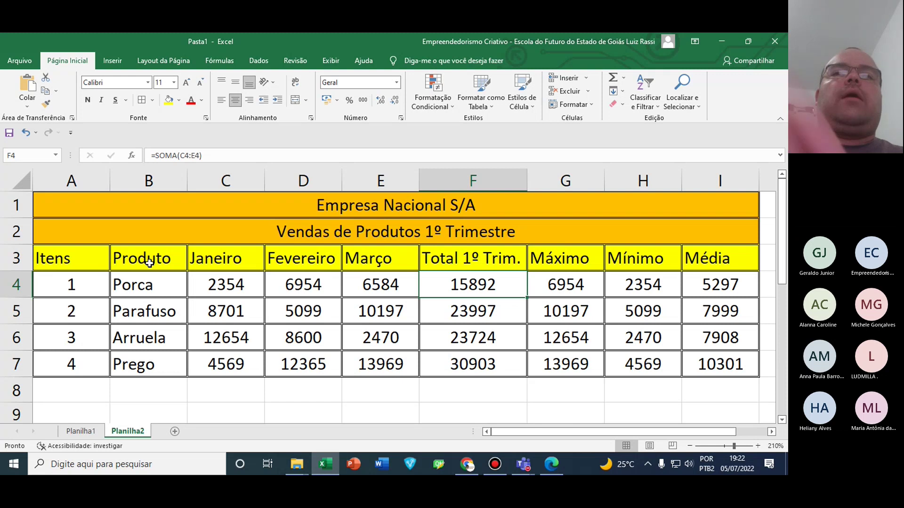
Examine the handout's Vendas de Produtos 1º Trimestre line chart in the PDF, including its axes and legend, and return to the workbook
left_click(551, 465)
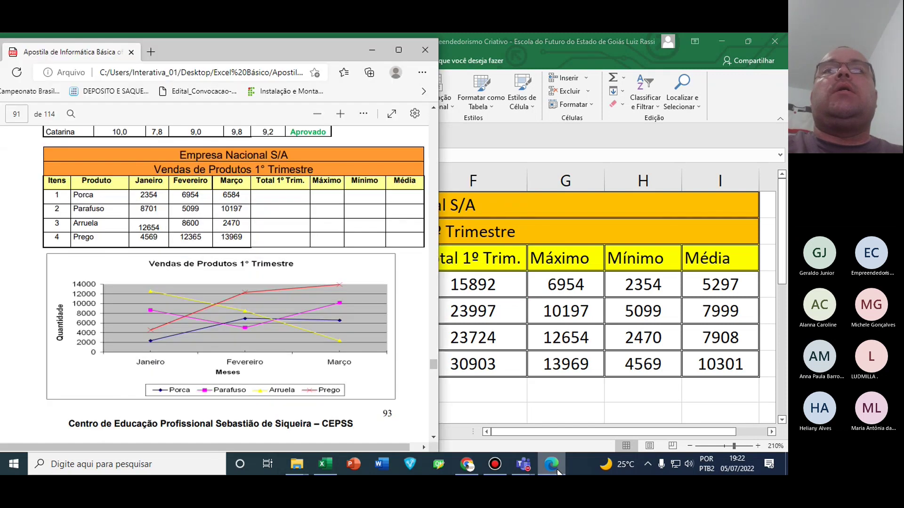
left_click(398, 55)
scroll(287, 335, "up", 15)
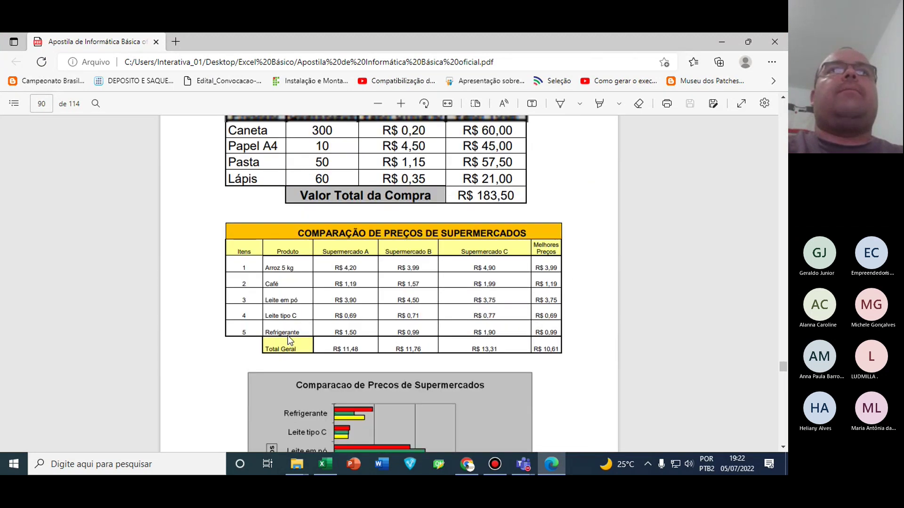
scroll(287, 335, "up", 3)
scroll(287, 336, "down", 20)
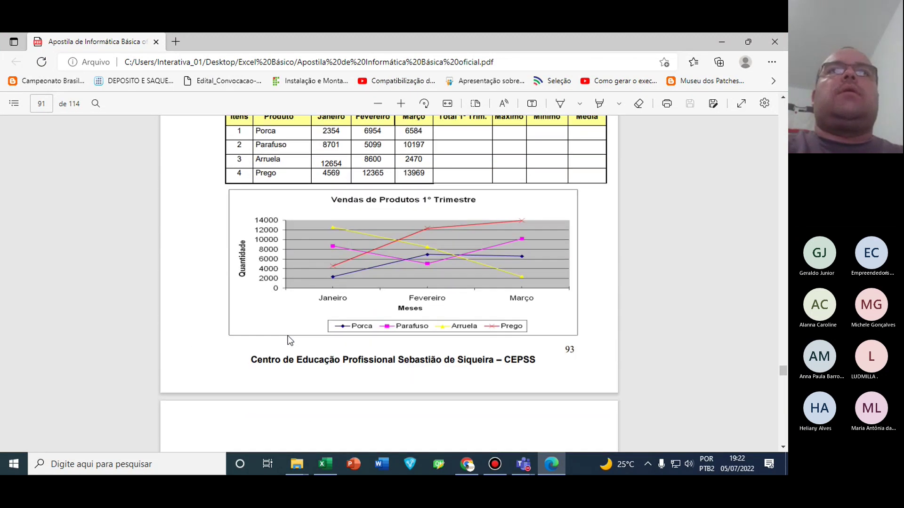
scroll(287, 336, "up", 1)
scroll(287, 335, "down", 2)
scroll(287, 335, "up", 2)
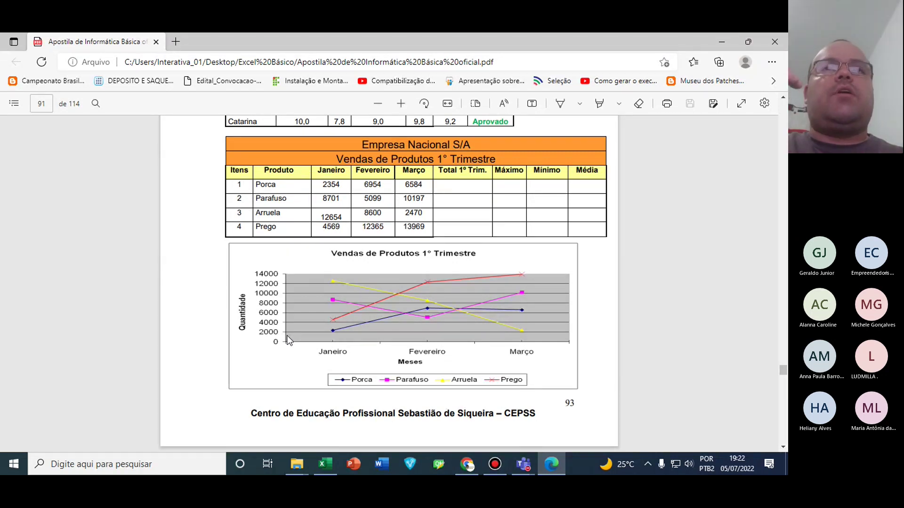
left_click(404, 104)
left_click(403, 104)
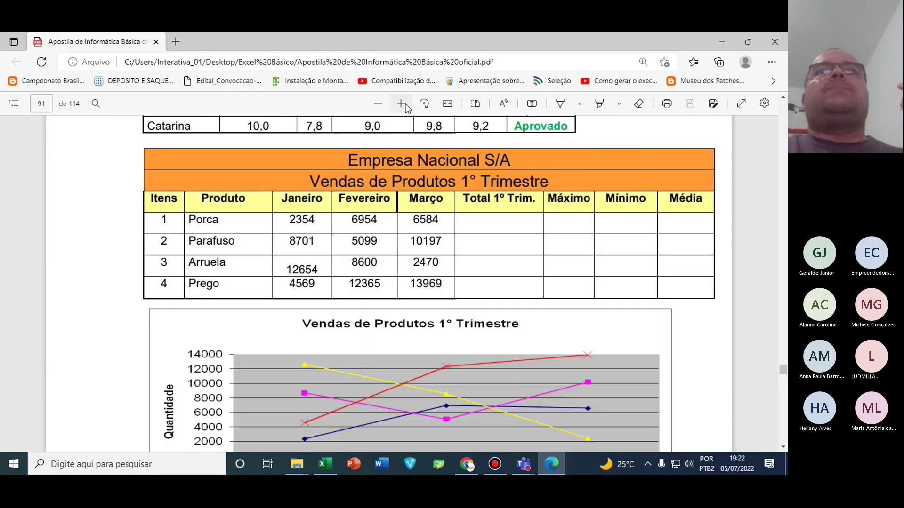
left_click(404, 104)
scroll(367, 331, "down", 5)
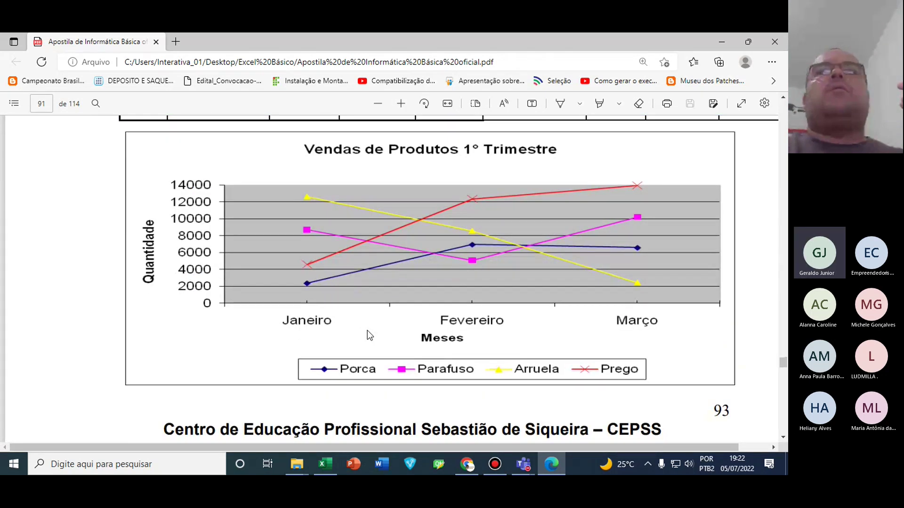
scroll(367, 330, "up", 1)
scroll(367, 331, "down", 1)
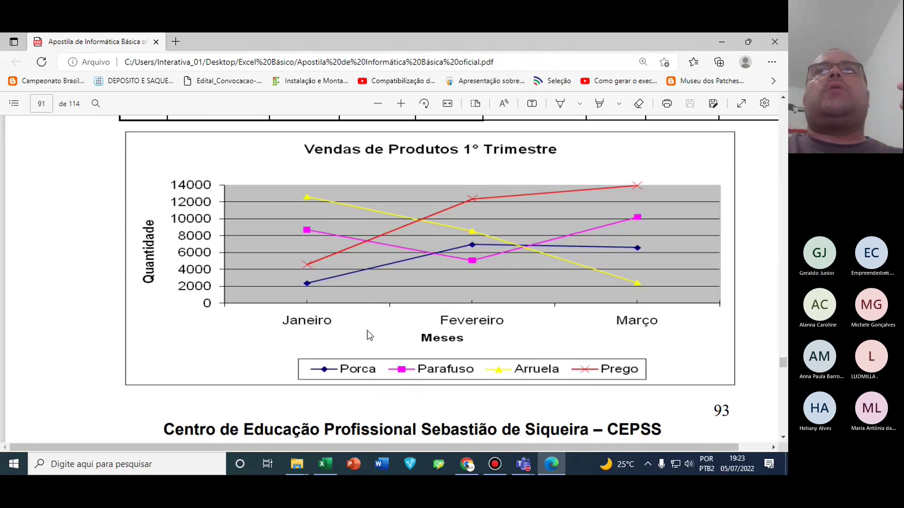
left_click(722, 34)
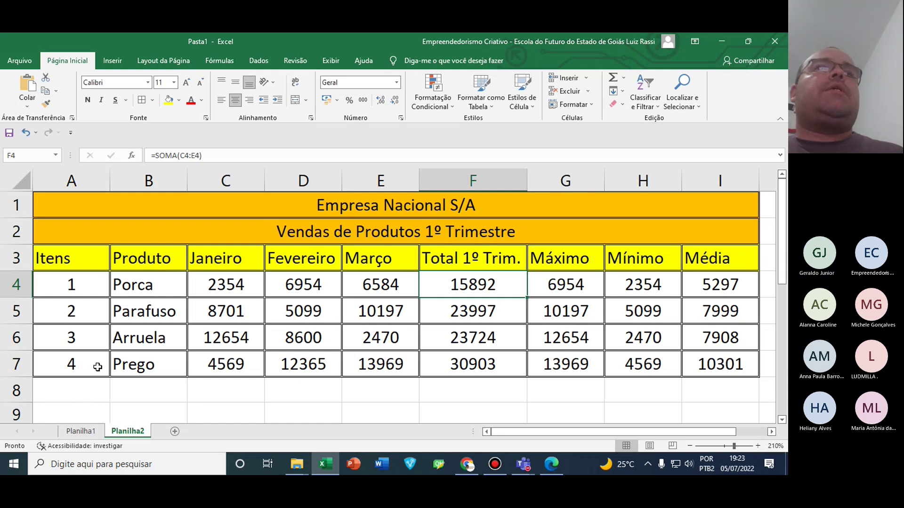
Insert an entire row above Parafuso and enter Prego de Alumínio as its product in B5
left_click(141, 311)
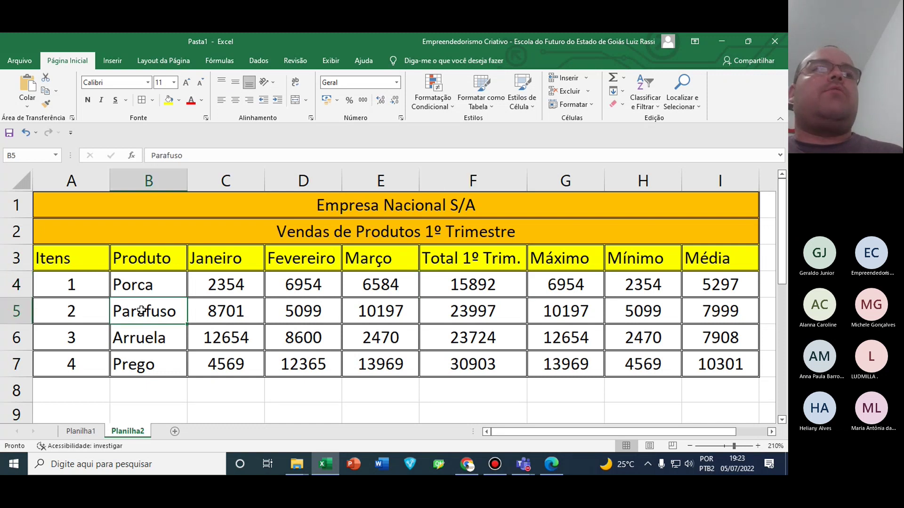
right_click(142, 312)
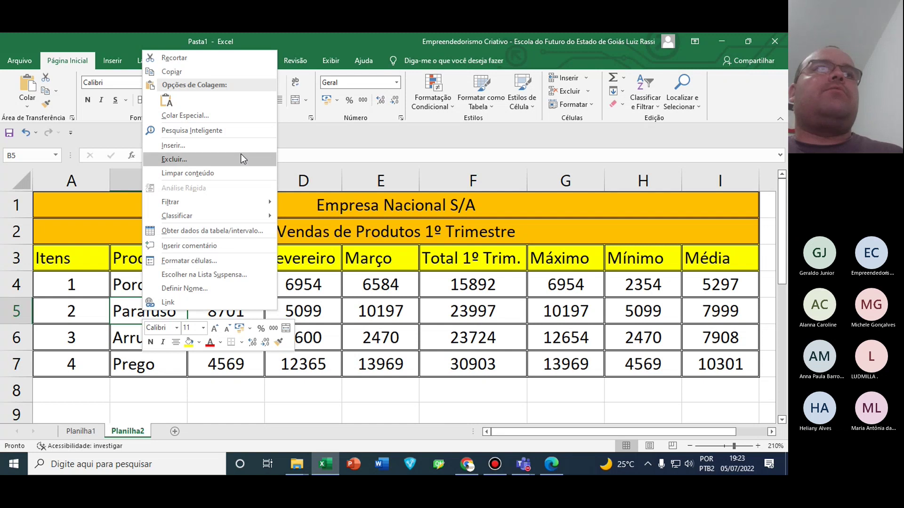
left_click(228, 149)
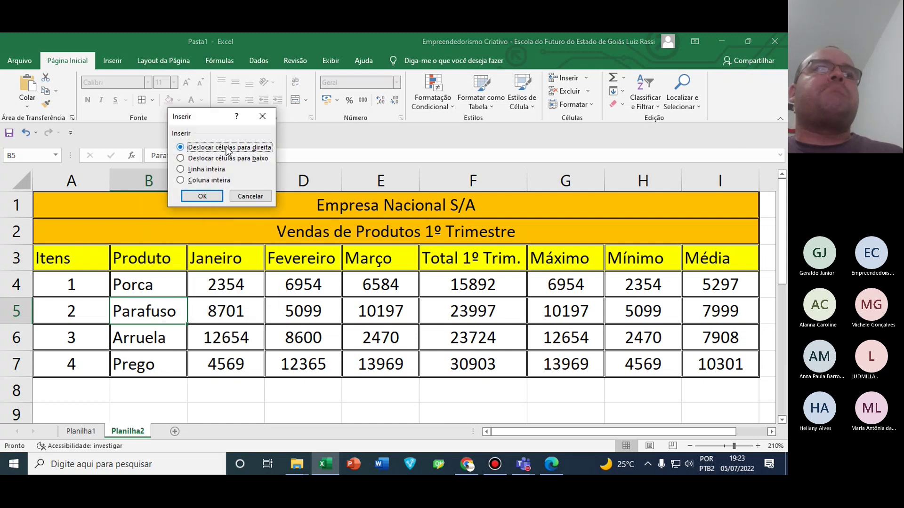
left_click(209, 169)
left_click(202, 196)
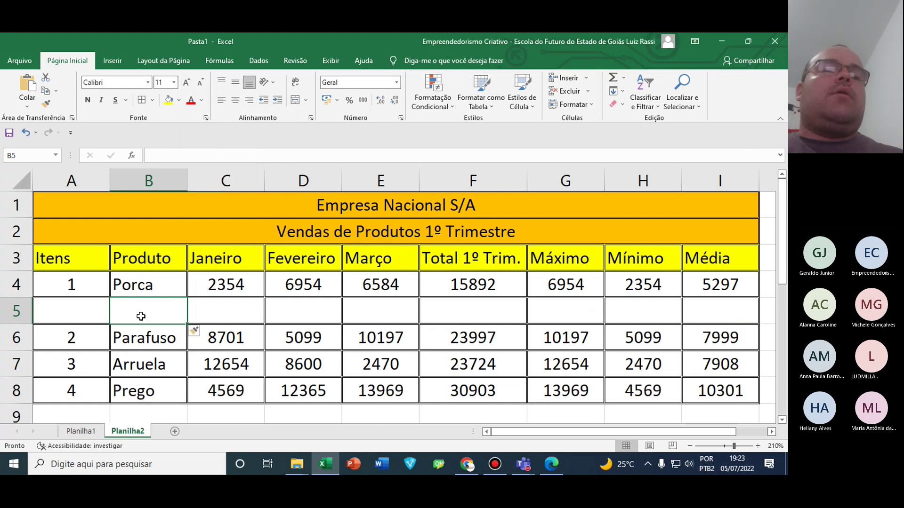
type("P")
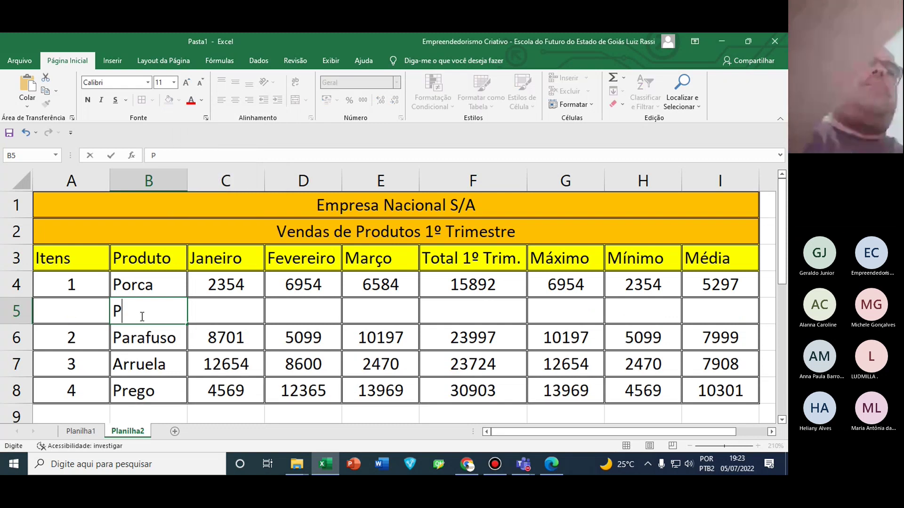
type("rego de ")
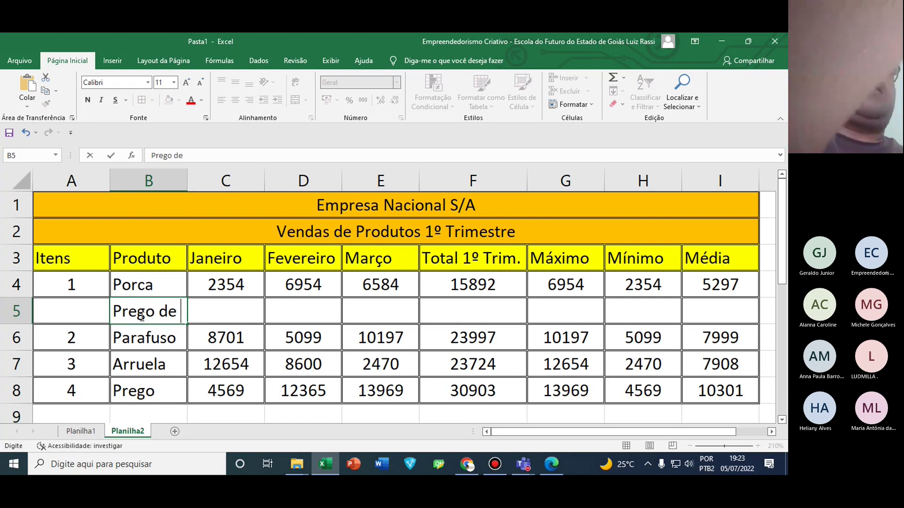
type("Alumínio")
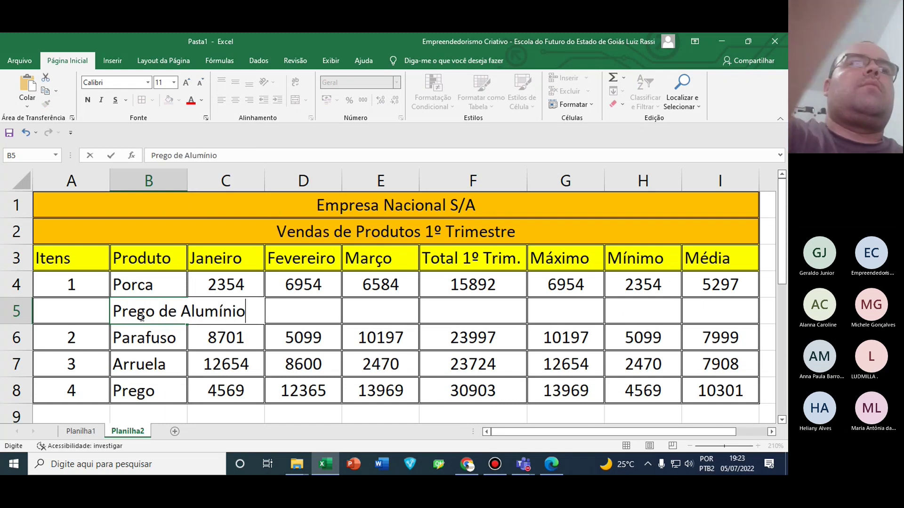
key("Return")
Turn on automatic text wrapping for the Prego de Alumínio cell B5
left_click(141, 316)
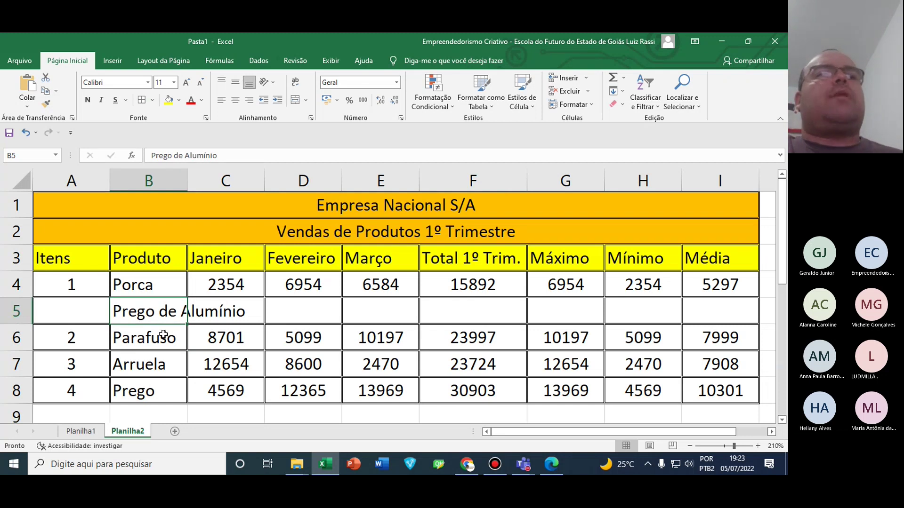
right_click(166, 312)
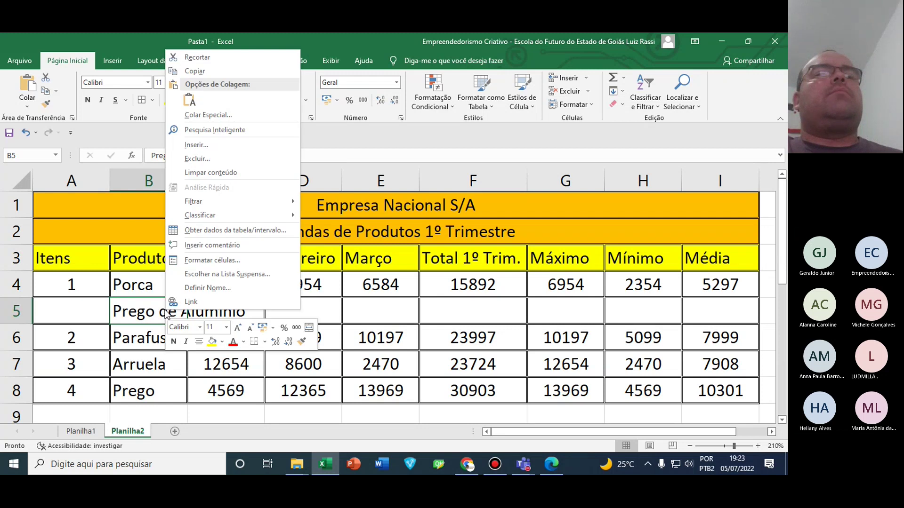
left_click(210, 260)
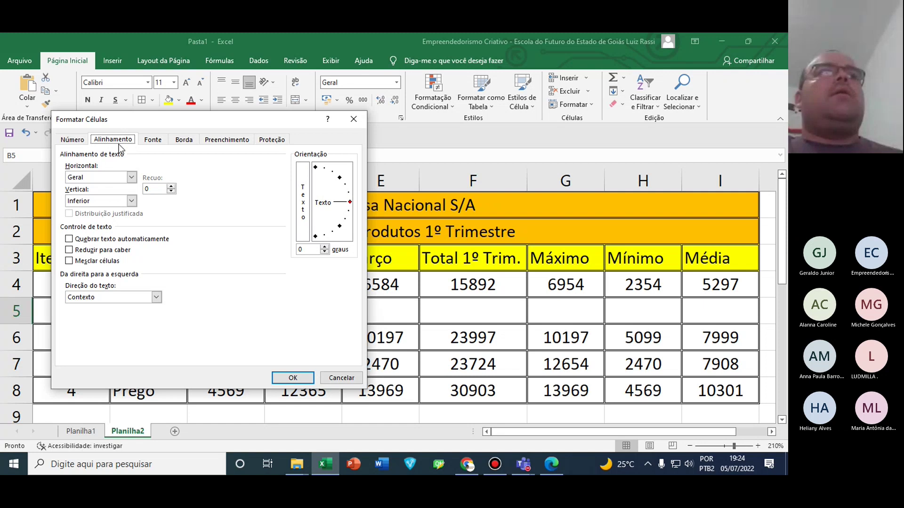
left_click(70, 239)
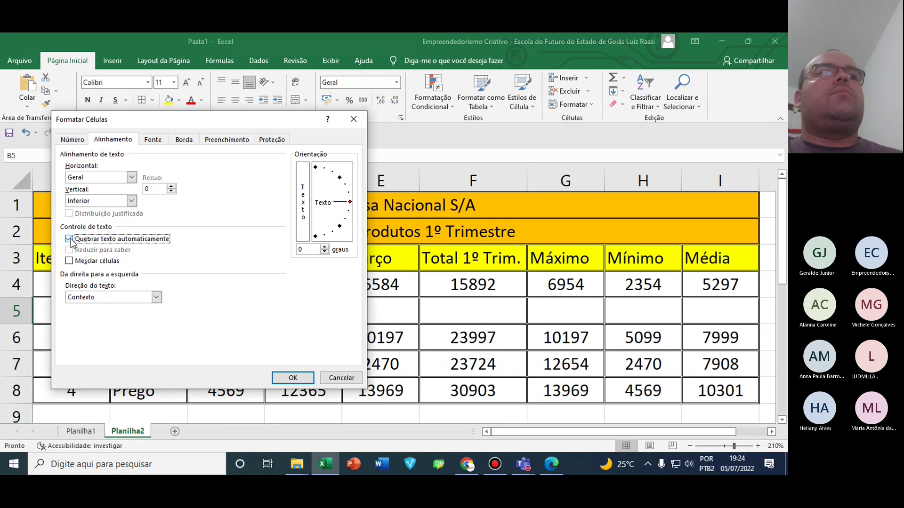
left_click(307, 380)
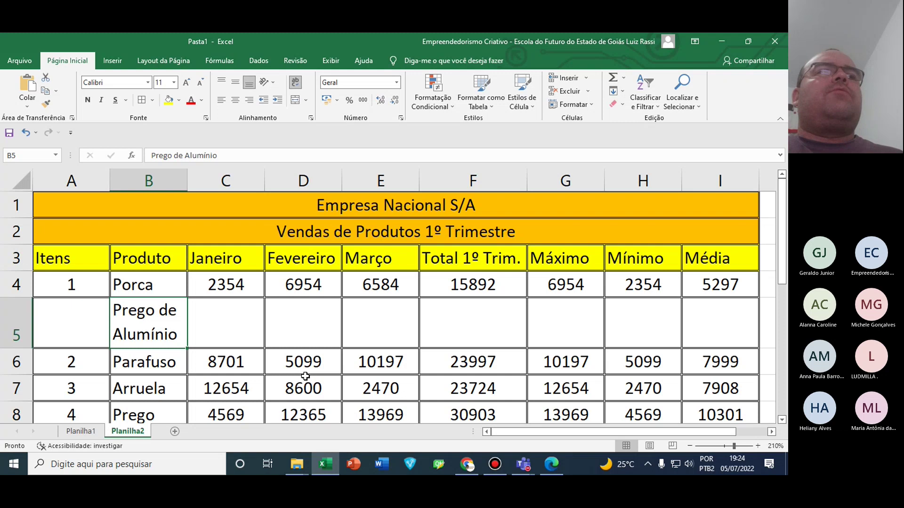
left_click(87, 314)
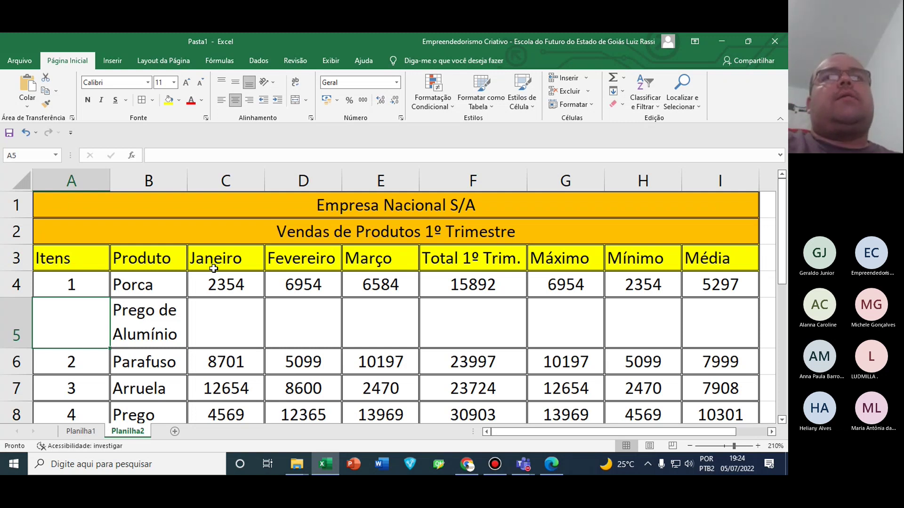
Undo the text wrapping in B5 and remove the inserted Prego de Alumínio row from the table
left_click(163, 330)
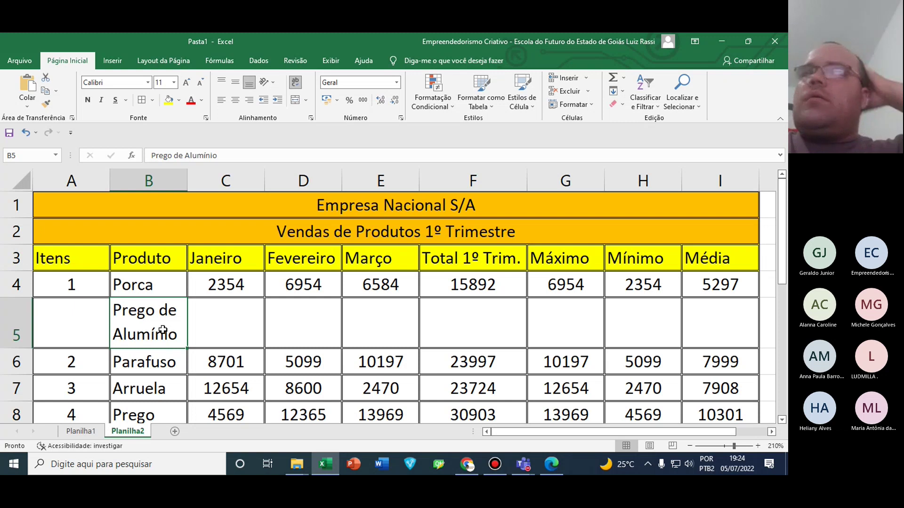
key("ctrl+z")
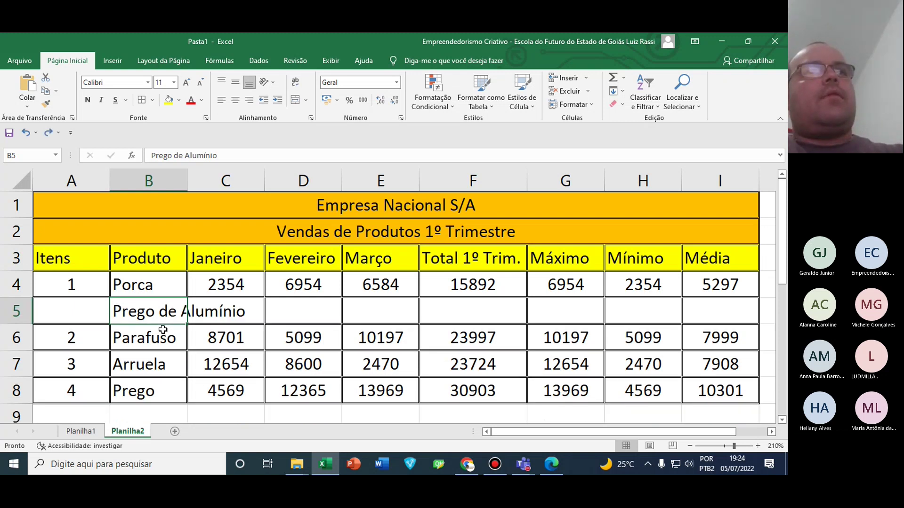
key("Delete")
key("ctrl+minus")
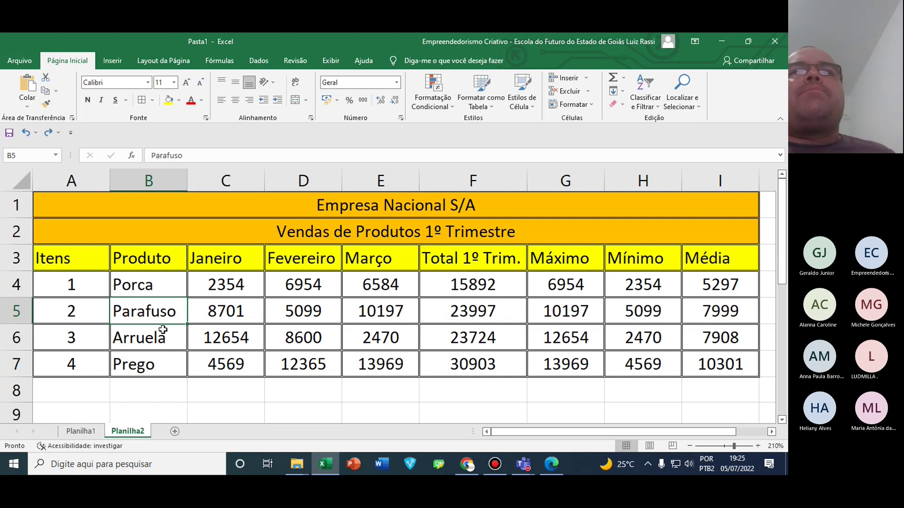
Review the line chart in the PDF handout and practise selecting B3:B7 and the full Produto to Março range B3:E7
left_click(560, 464)
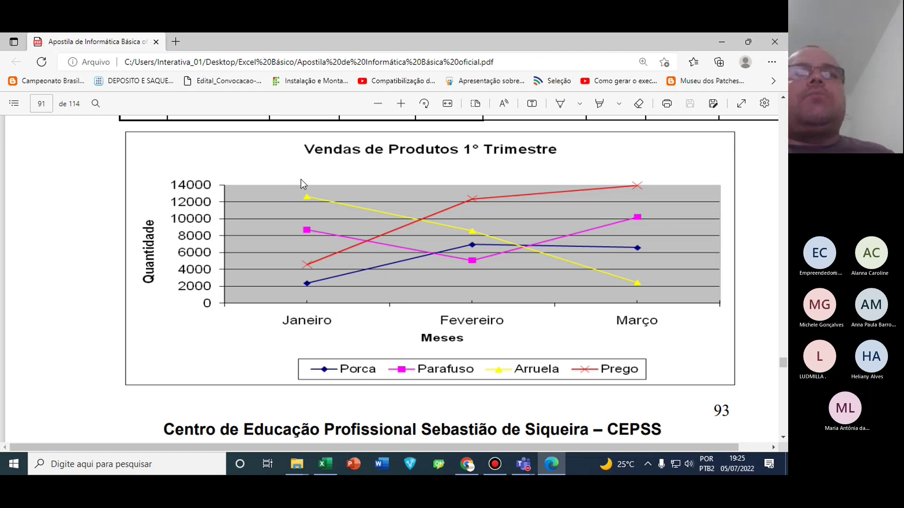
left_click(724, 42)
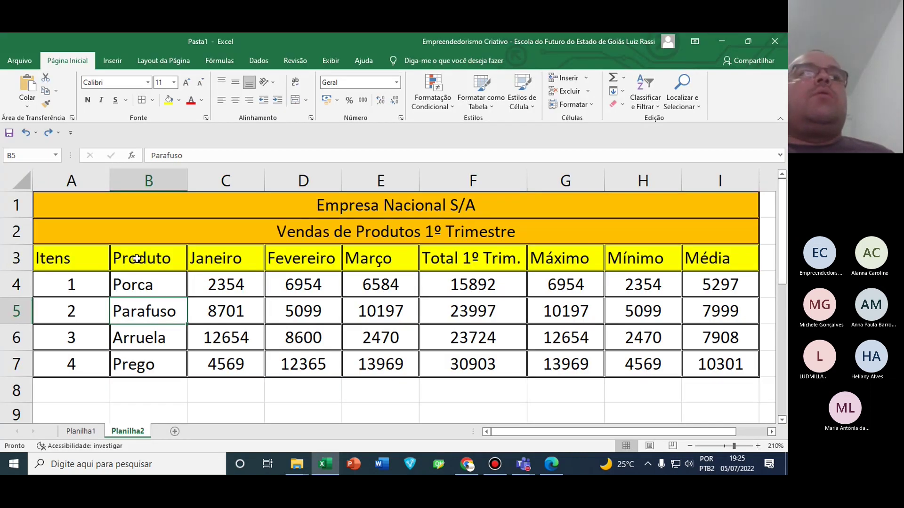
left_click_drag(138, 259, 150, 364)
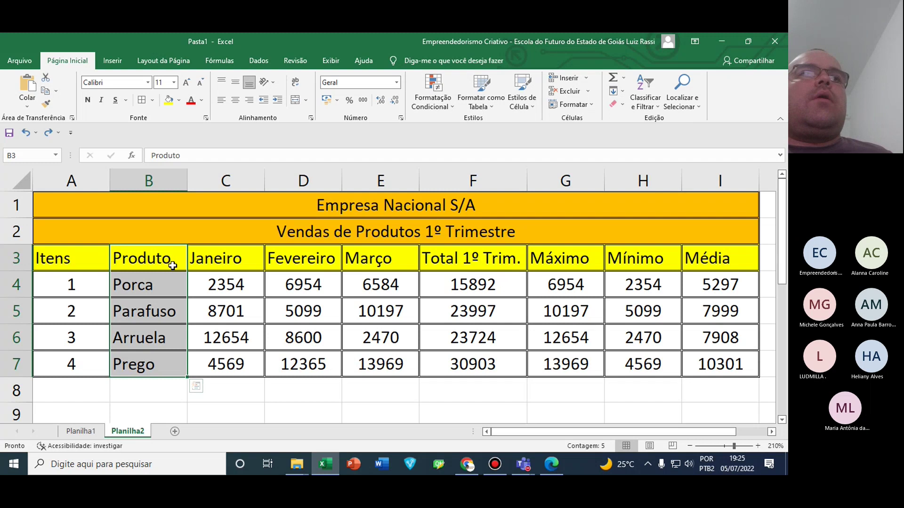
left_click_drag(171, 258, 172, 358)
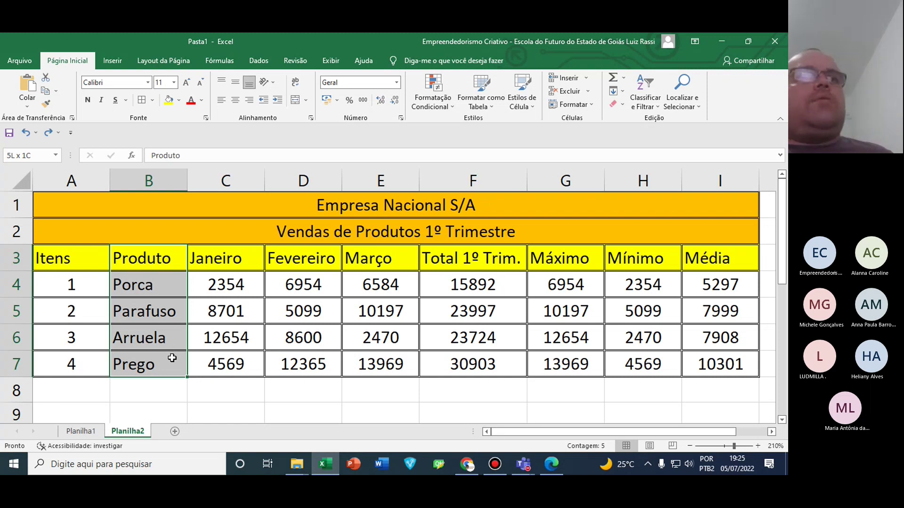
left_click_drag(172, 358, 153, 362)
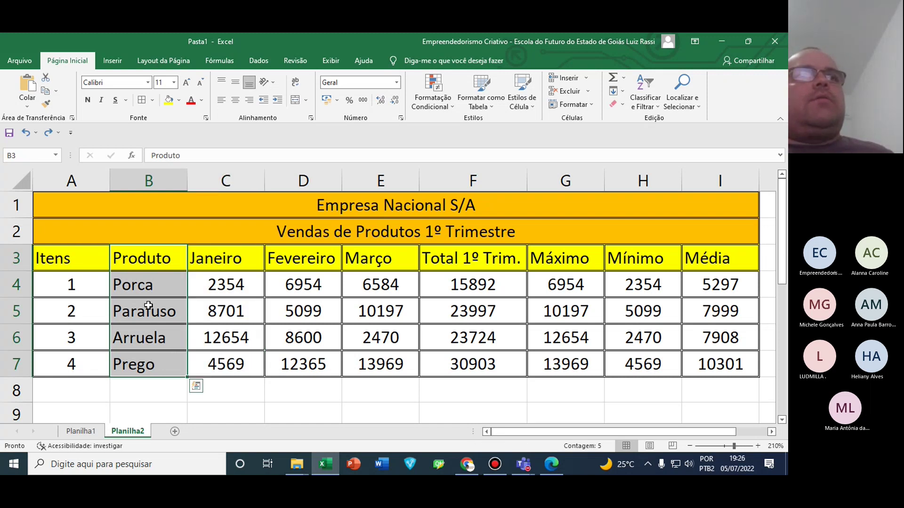
left_click(147, 251)
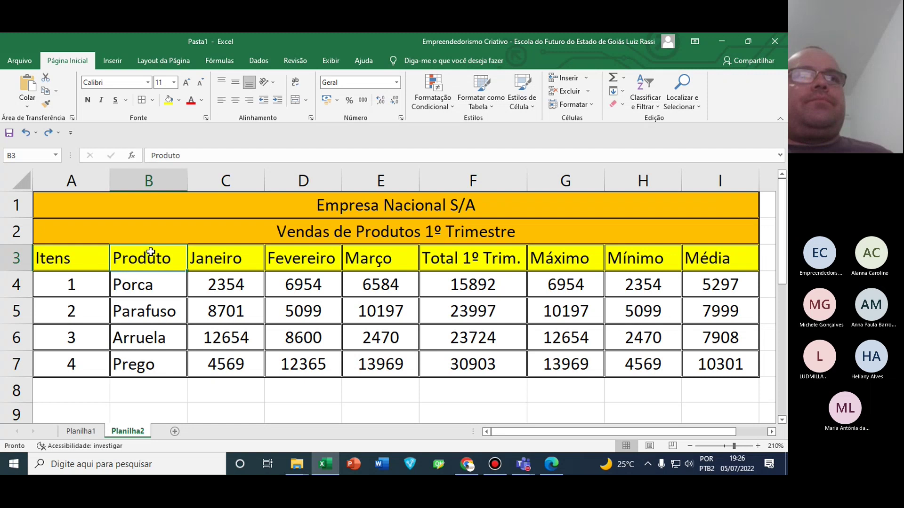
left_click_drag(150, 251, 153, 364)
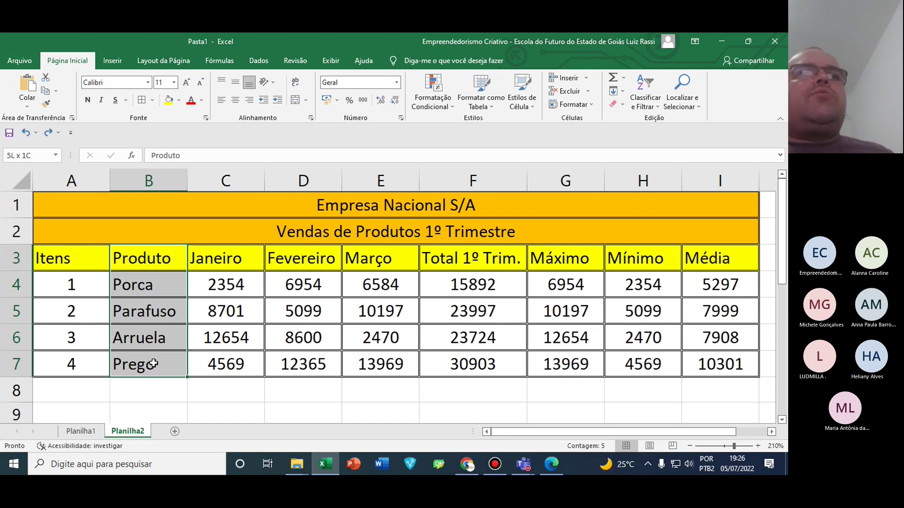
left_click_drag(154, 364, 360, 362)
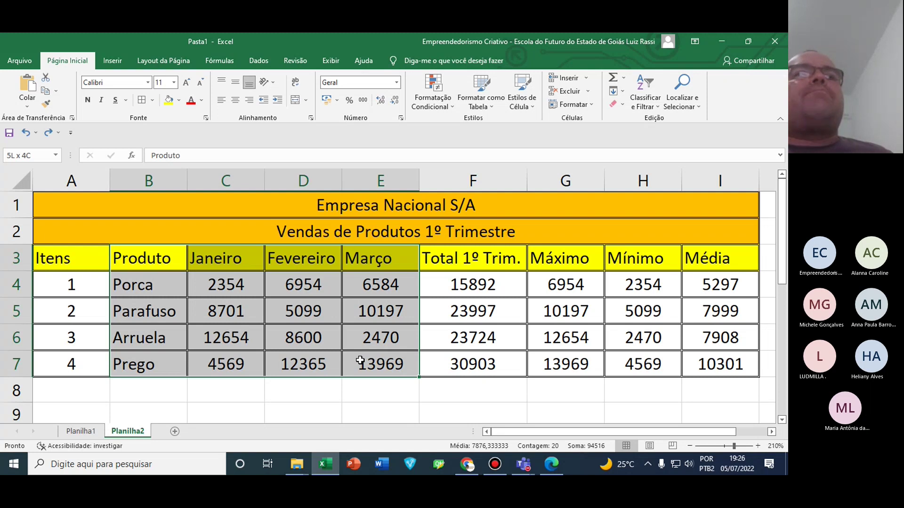
left_click_drag(360, 361, 360, 360)
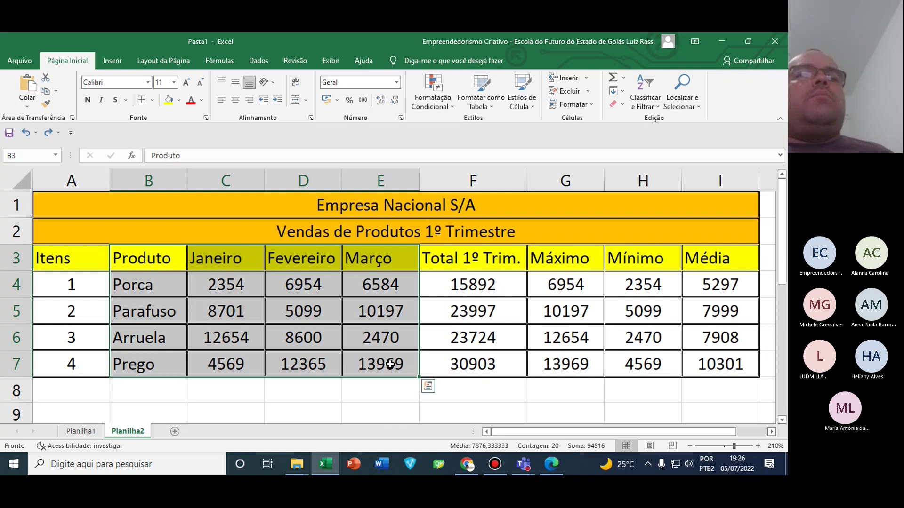
left_click(137, 254)
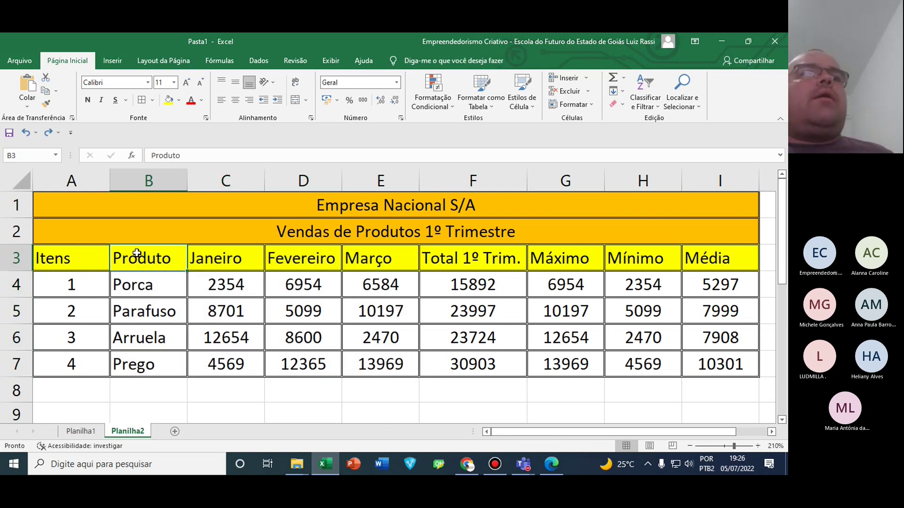
left_click_drag(137, 254, 353, 365)
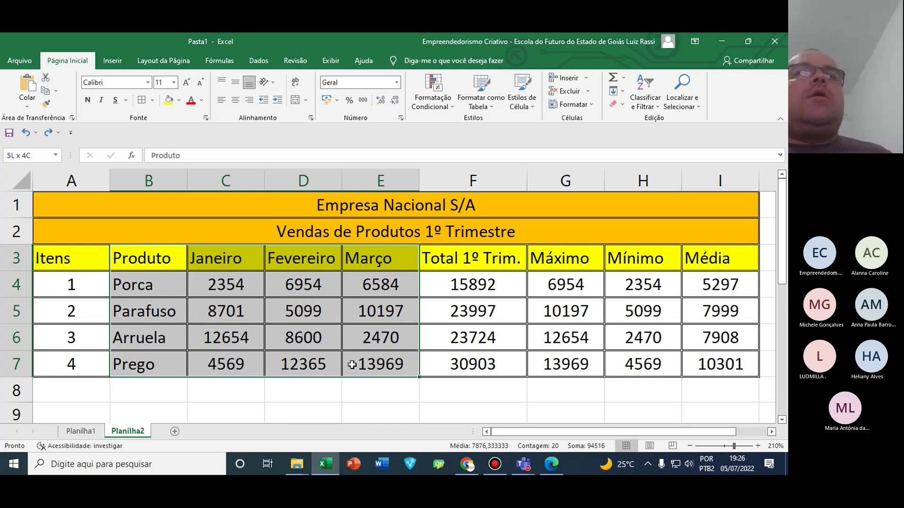
left_click(213, 331)
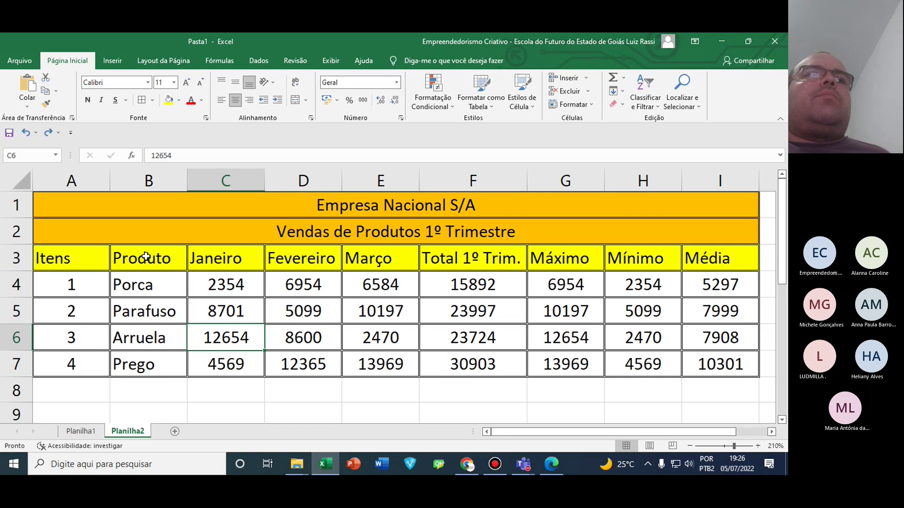
Practise selecting the non-adjacent Produto, Março, Máximo, Mínimo and Média columns together, rows 3 to 7
left_click_drag(146, 257, 150, 368)
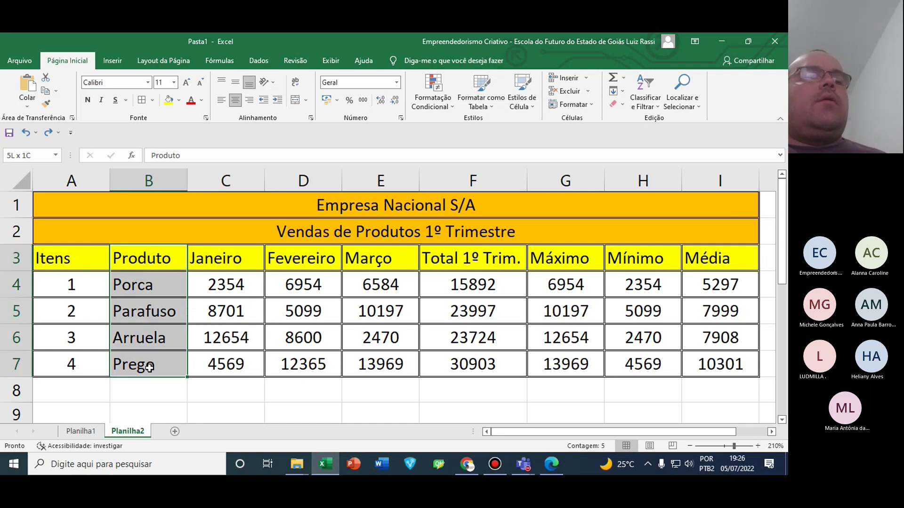
left_click_drag(149, 368, 150, 368)
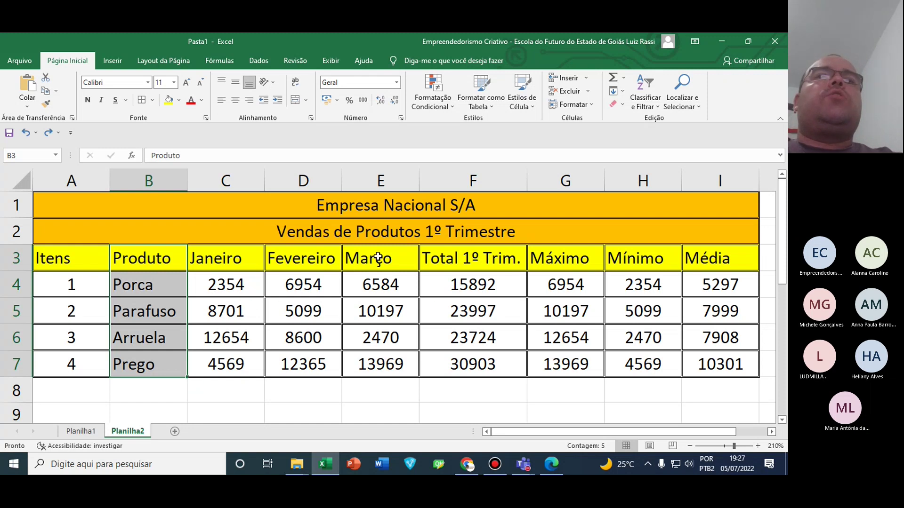
left_click_drag(377, 259, 377, 364)
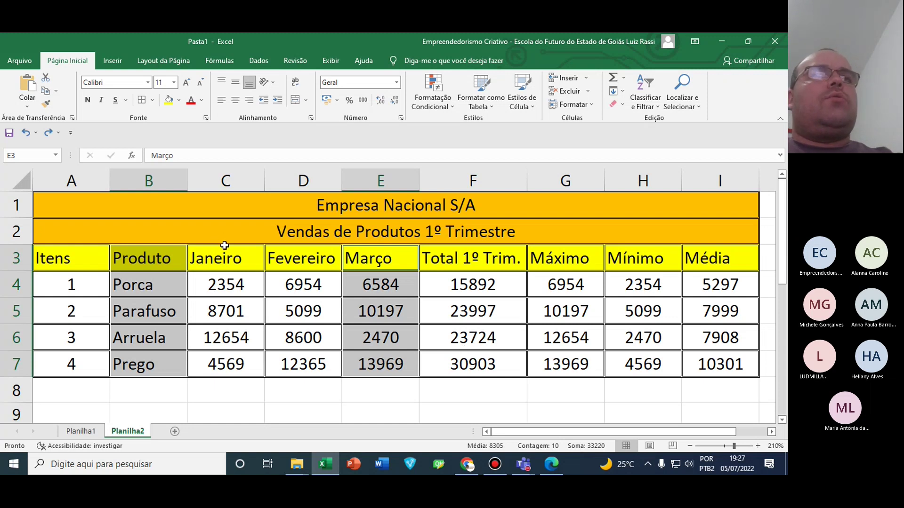
left_click_drag(151, 255, 159, 371)
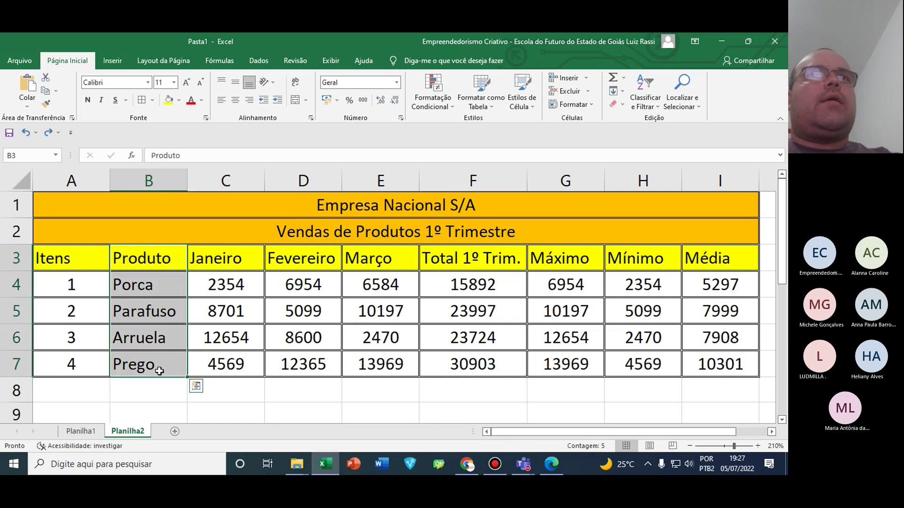
left_click_drag(379, 258, 378, 361)
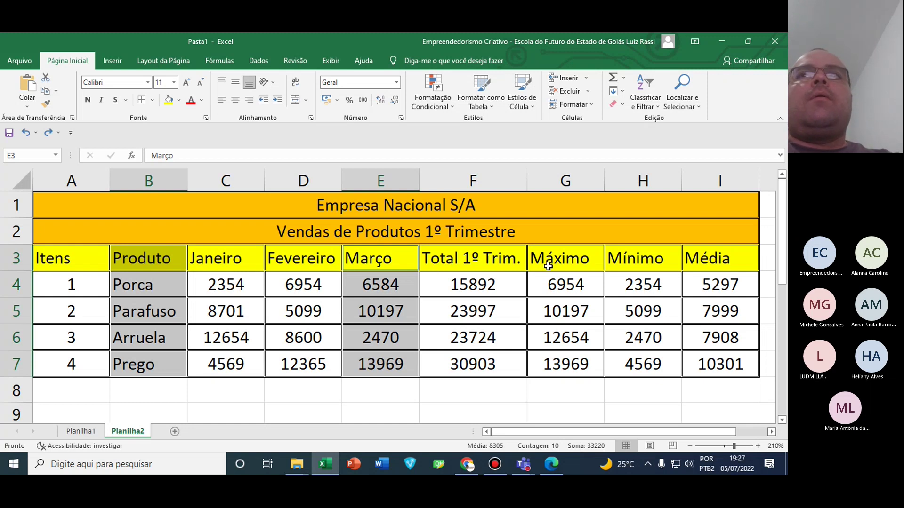
left_click_drag(554, 258, 569, 364, "ctrl")
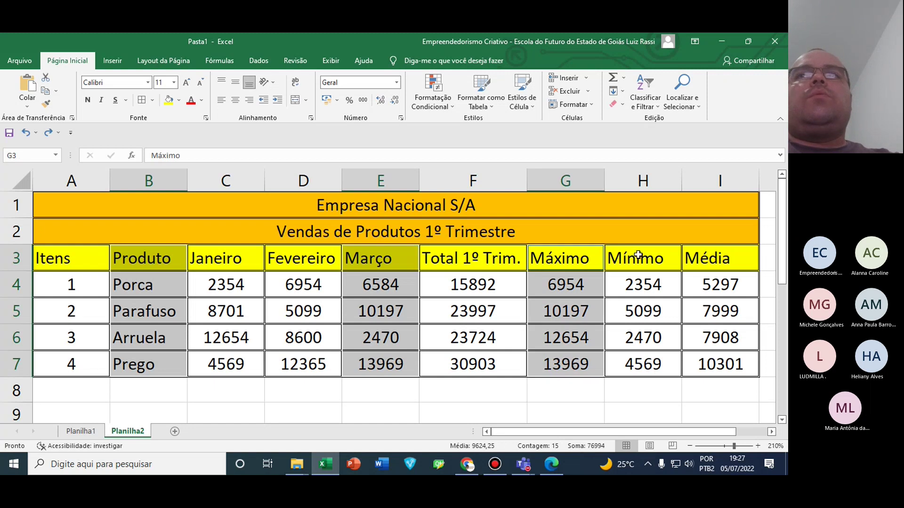
left_click_drag(637, 255, 649, 363, "ctrl")
left_click_drag(711, 256, 712, 365, "ctrl")
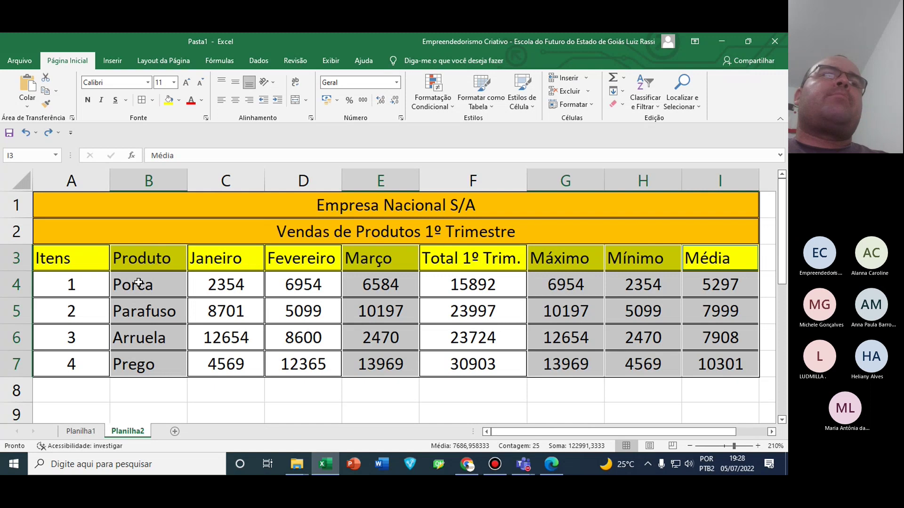
Select the Produto to Março range B3:E7 as chart data and check the chart style in the PDF handout
left_click(146, 269)
left_click_drag(145, 269, 356, 379)
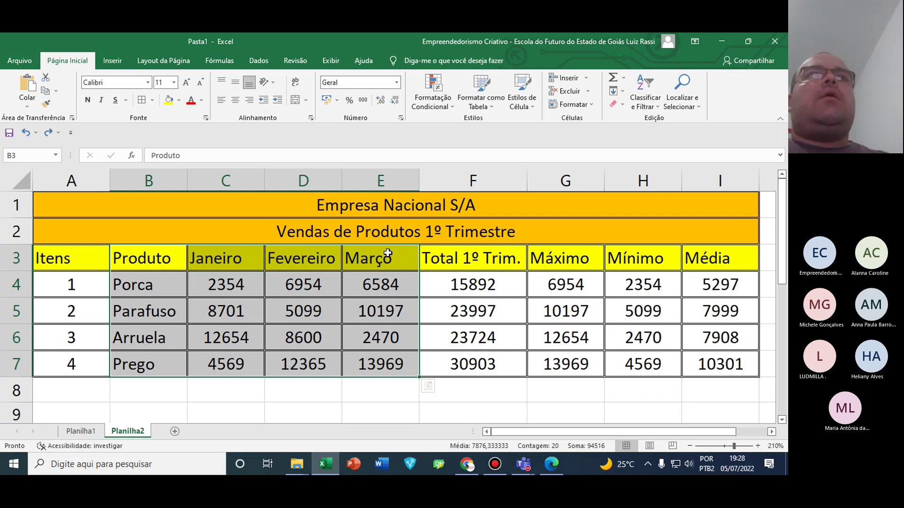
left_click(113, 62)
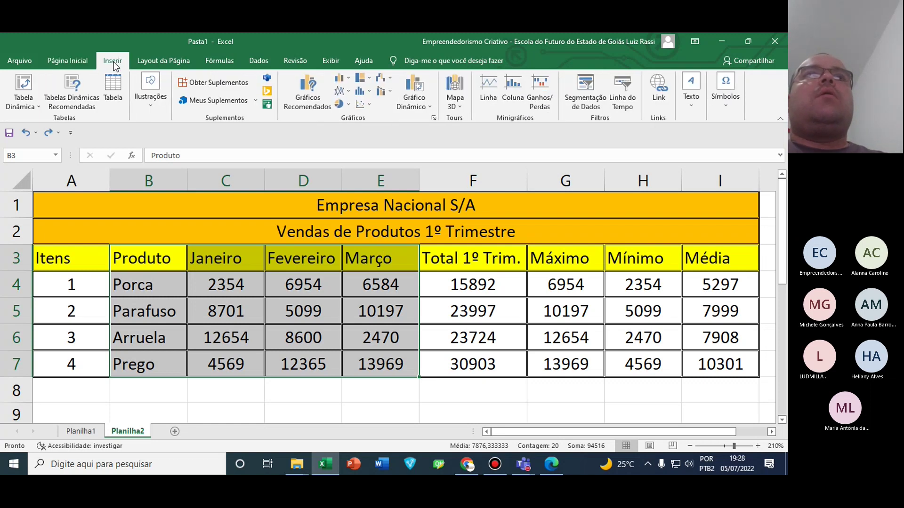
left_click(551, 464)
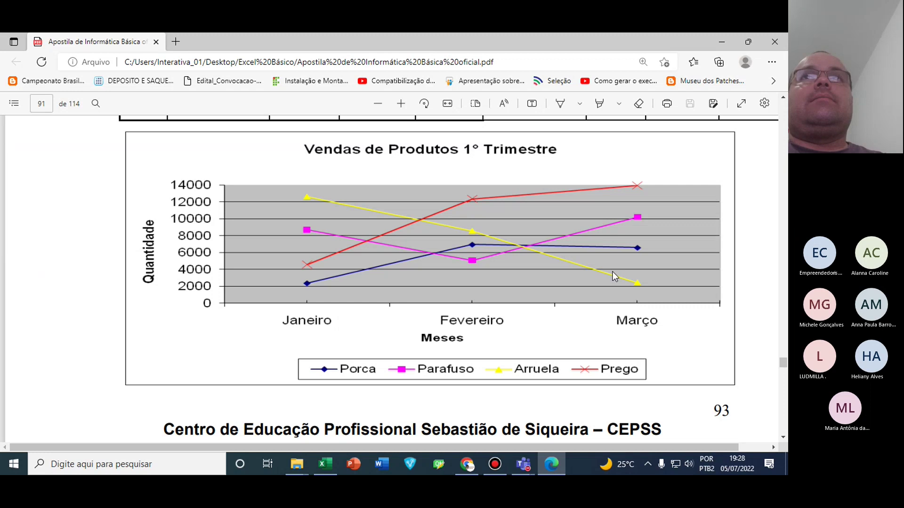
left_click(725, 43)
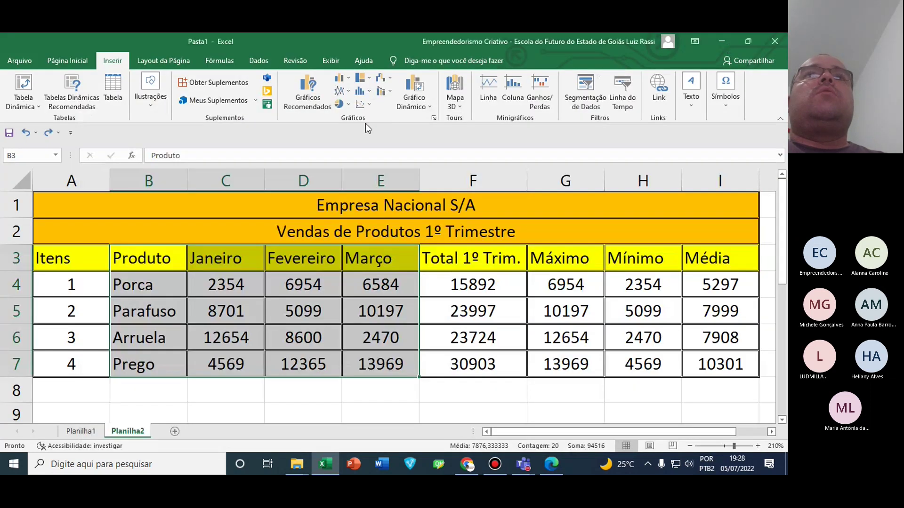
Compare the 2D line chart types with the handout and insert a line chart with markers from B3:E7
left_click(349, 91)
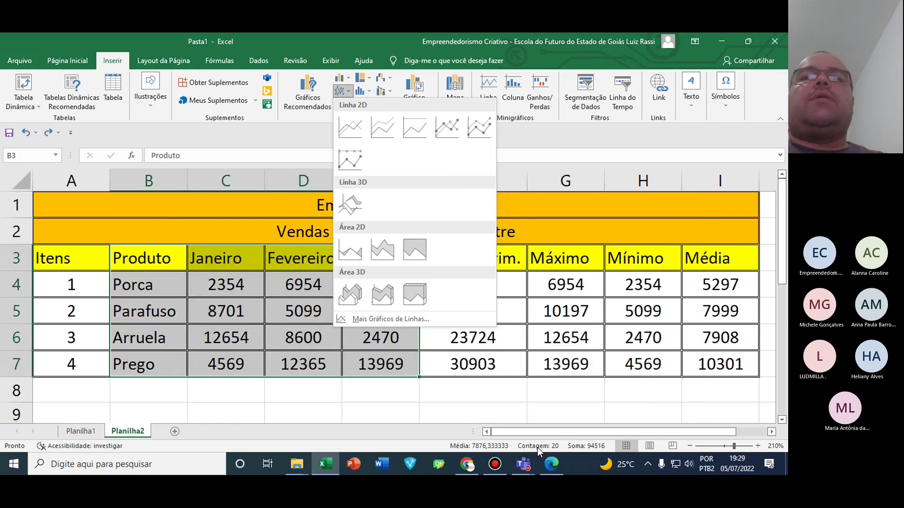
left_click(551, 465)
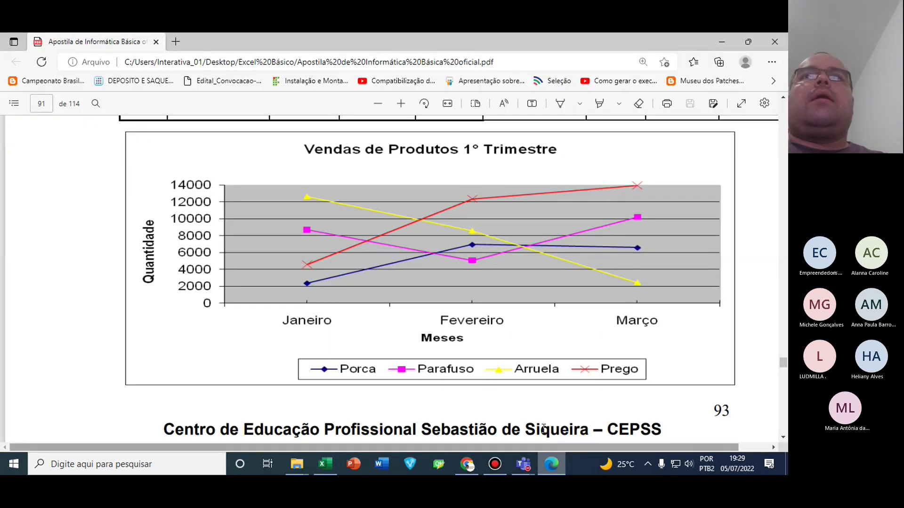
left_click(720, 41)
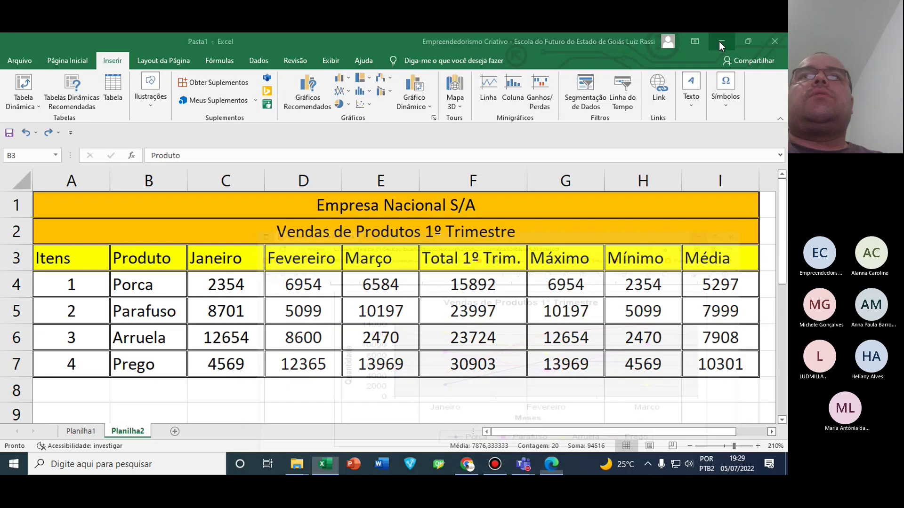
left_click(347, 93)
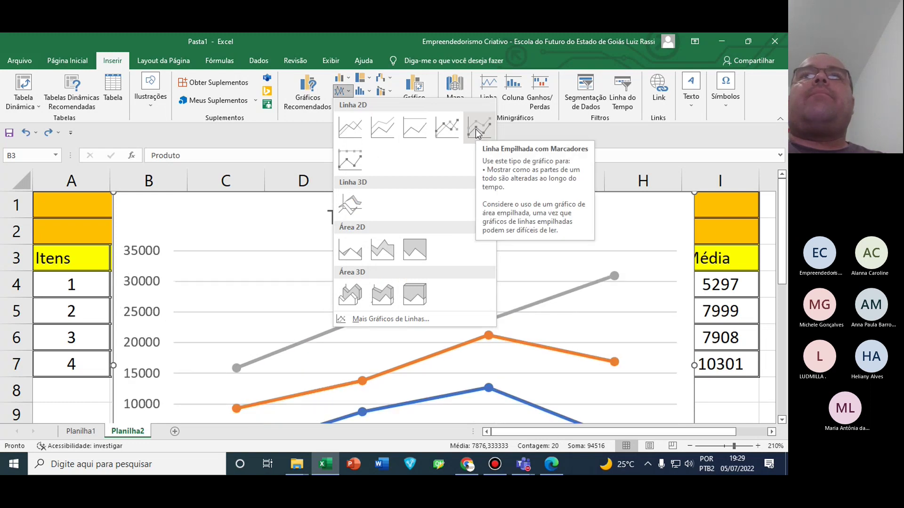
left_click(445, 135)
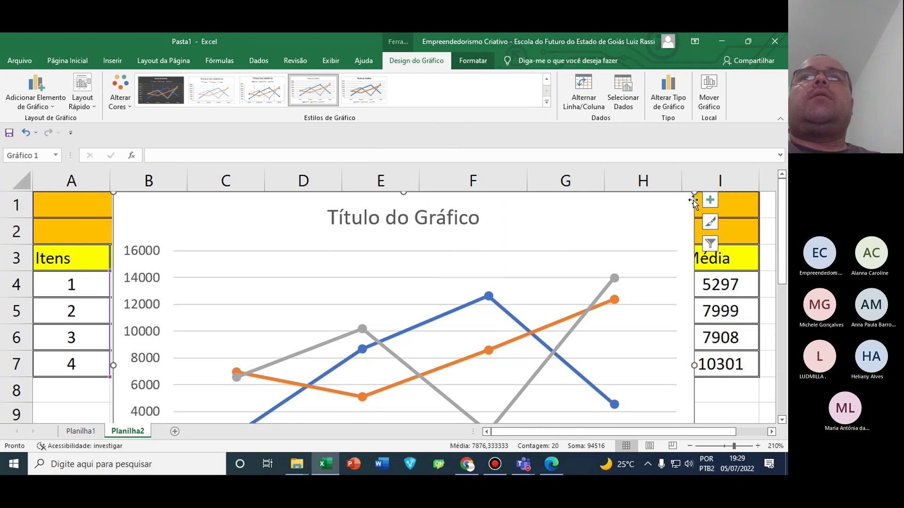
Shrink the line chart, move it over columns D to H, and compare it with the chart in the PDF handout
left_click_drag(694, 193, 492, 303)
left_click_drag(414, 345, 584, 227)
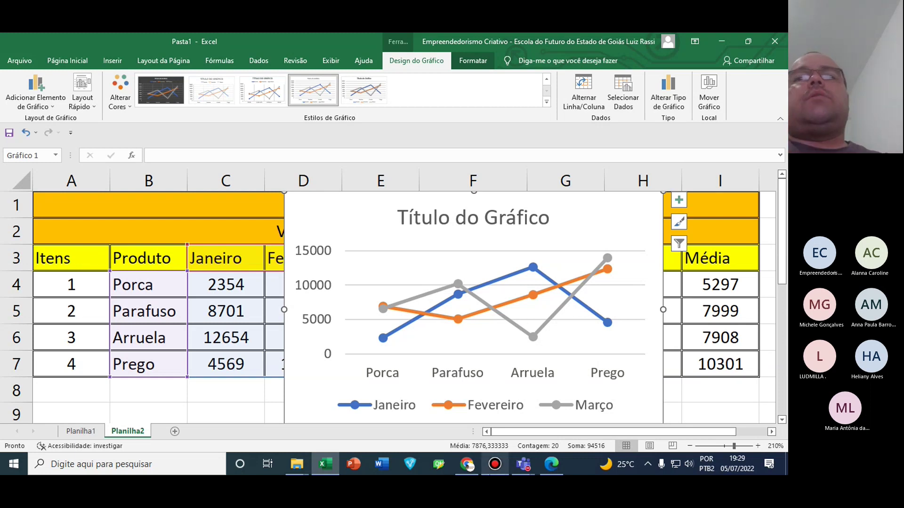
left_click(551, 465)
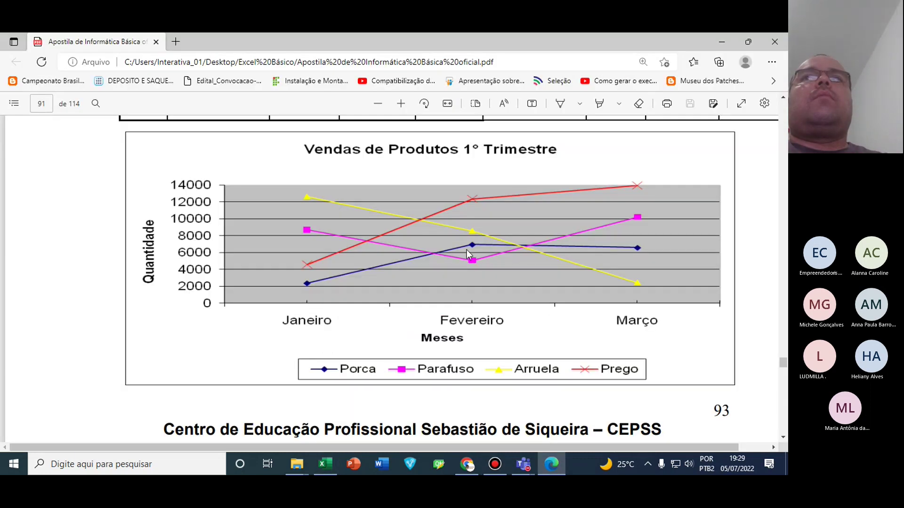
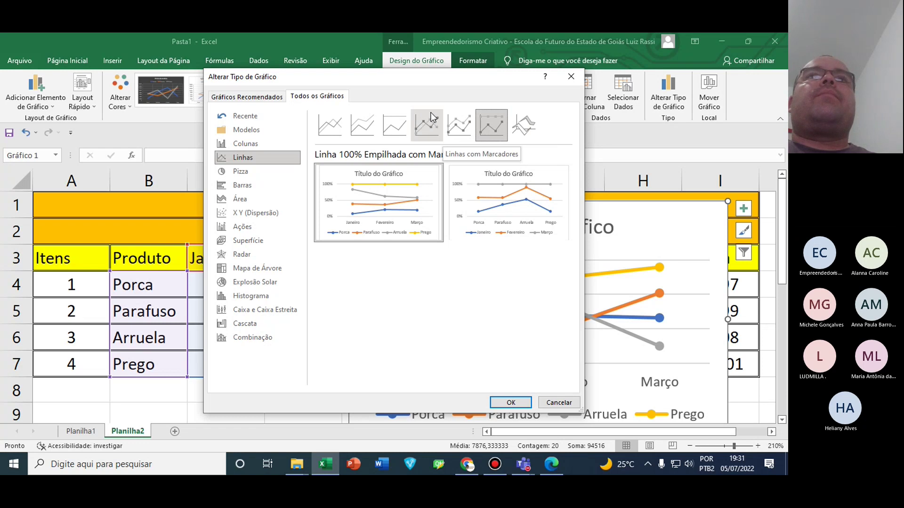
Close the chart type options without applying a change and delete the line chart from Planilha2
left_click(570, 77)
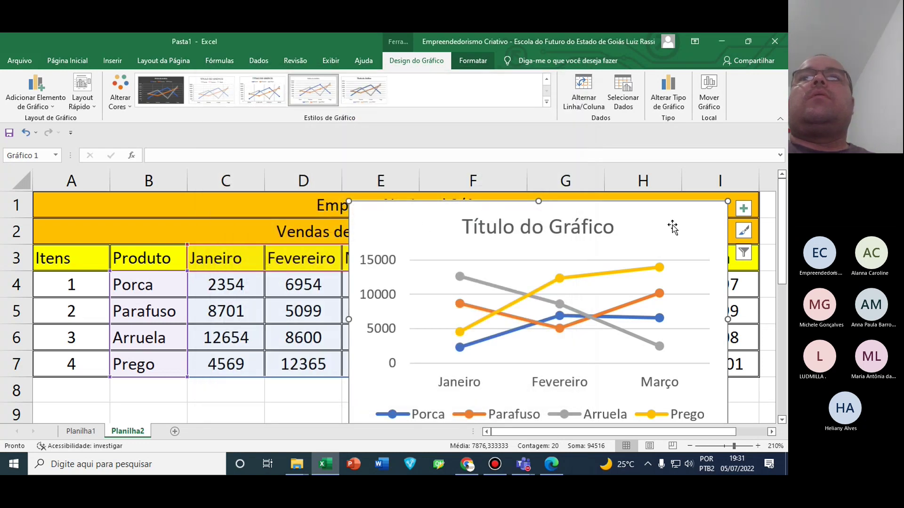
key("Delete")
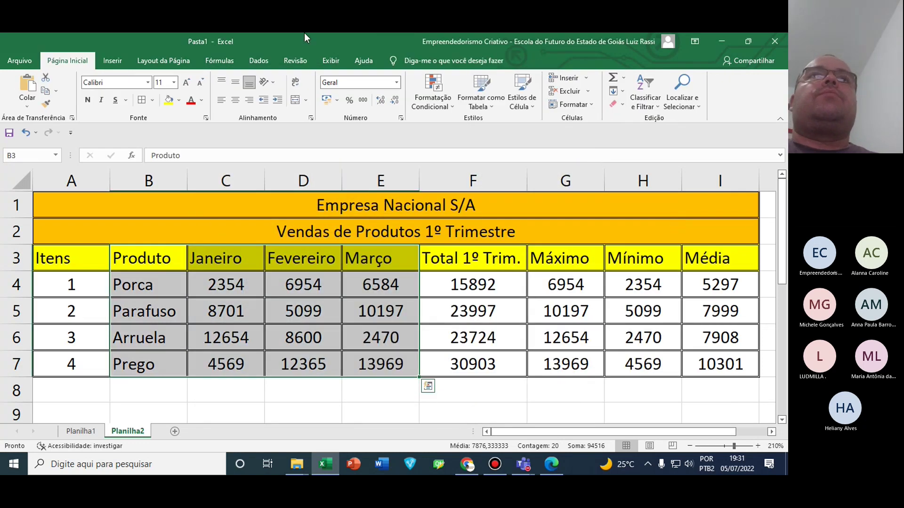
Insert a stacked line chart with markers from B3:E7 and switch its rows and columns so each product is a series
left_click(115, 64)
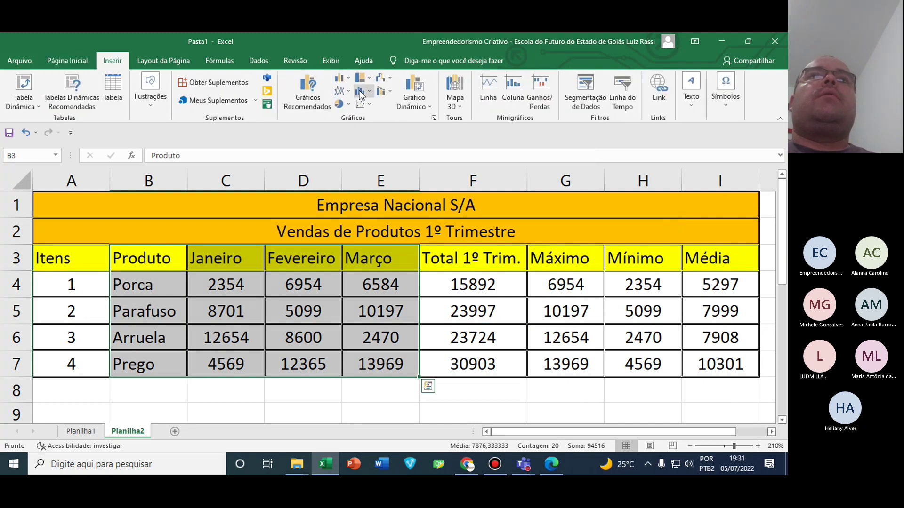
left_click(370, 104)
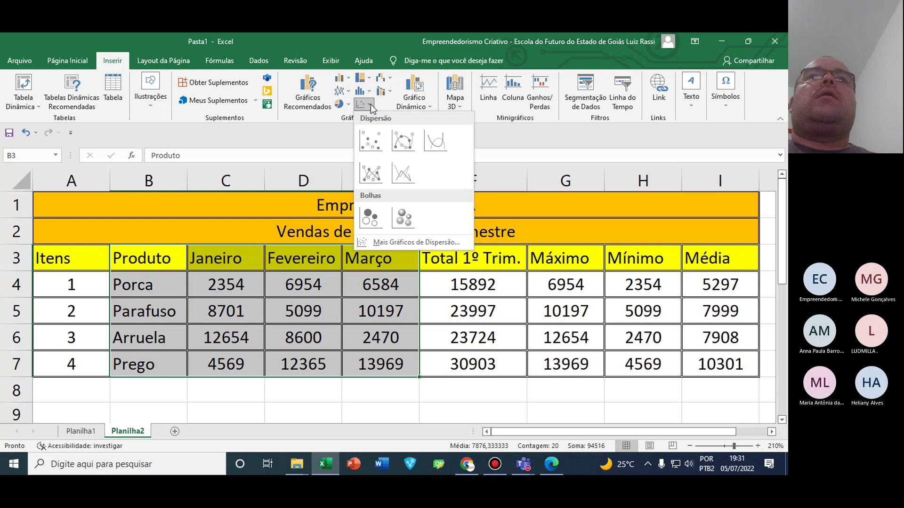
left_click(347, 92)
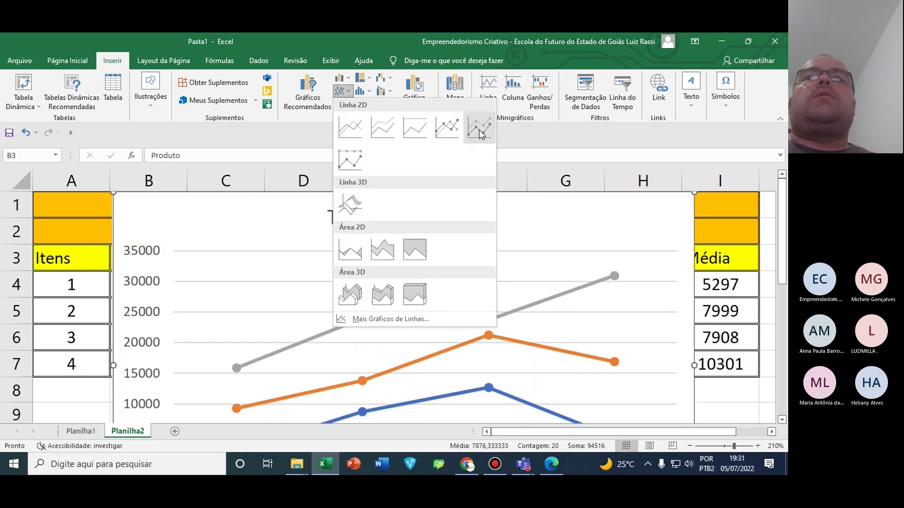
left_click(479, 132)
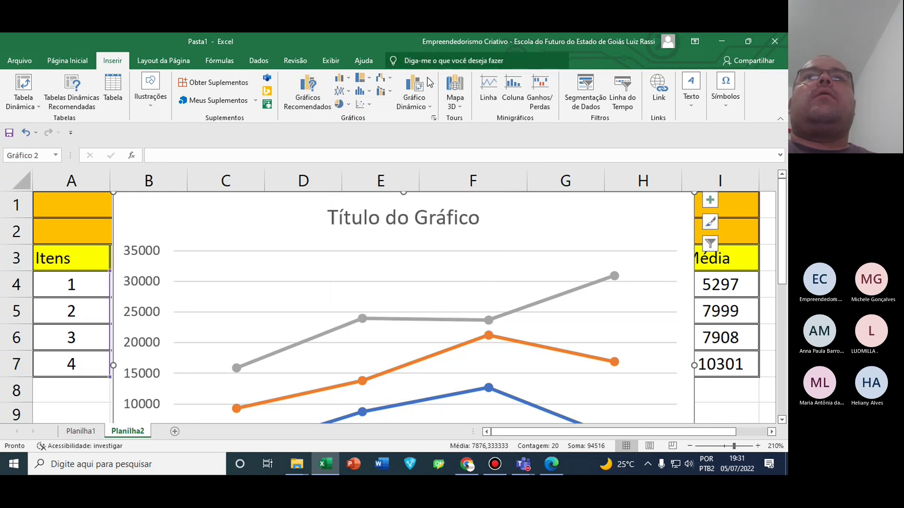
left_click(560, 225)
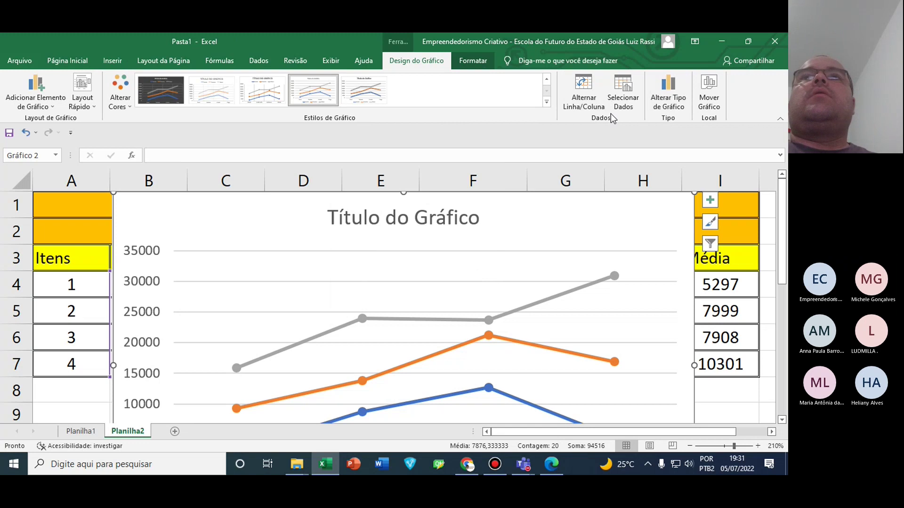
left_click(596, 111)
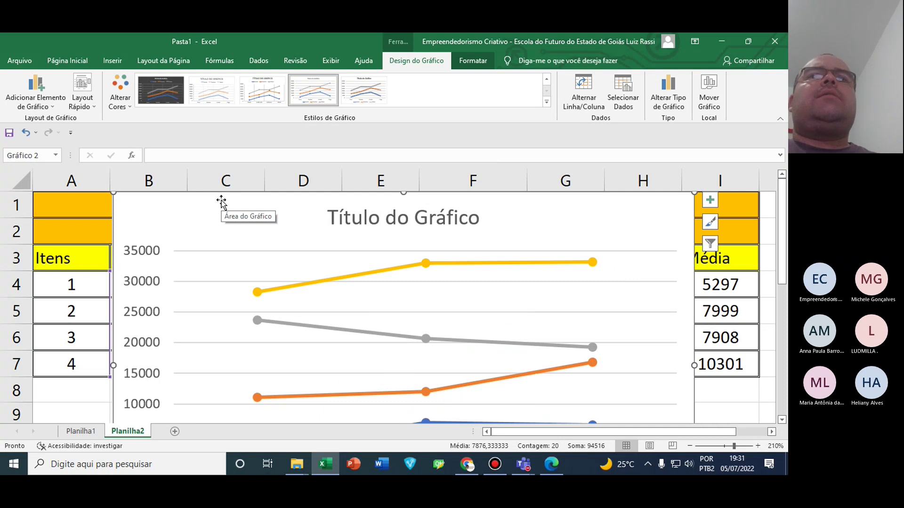
scroll(251, 288, "down", 2)
scroll(251, 289, "up", 2)
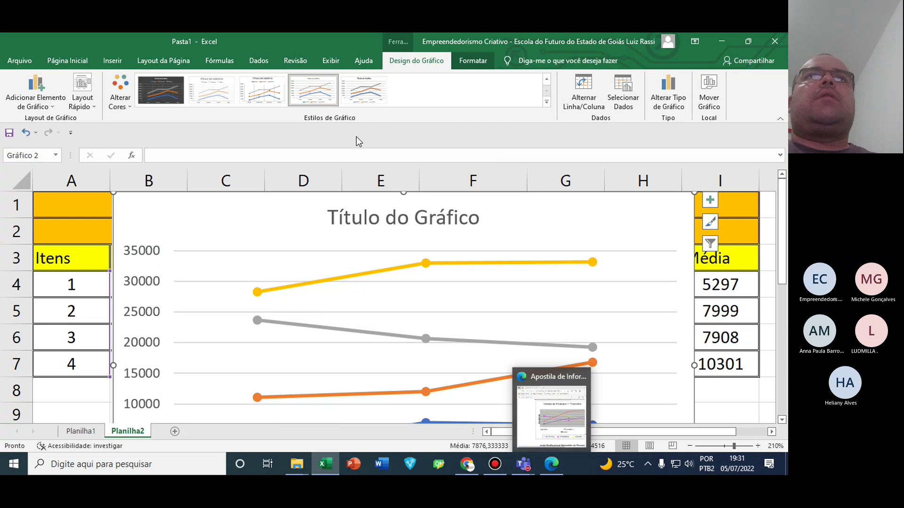
Apply the chart style with a different marker shape for each product, vertical gridlines and an uppercase title
left_click(546, 103)
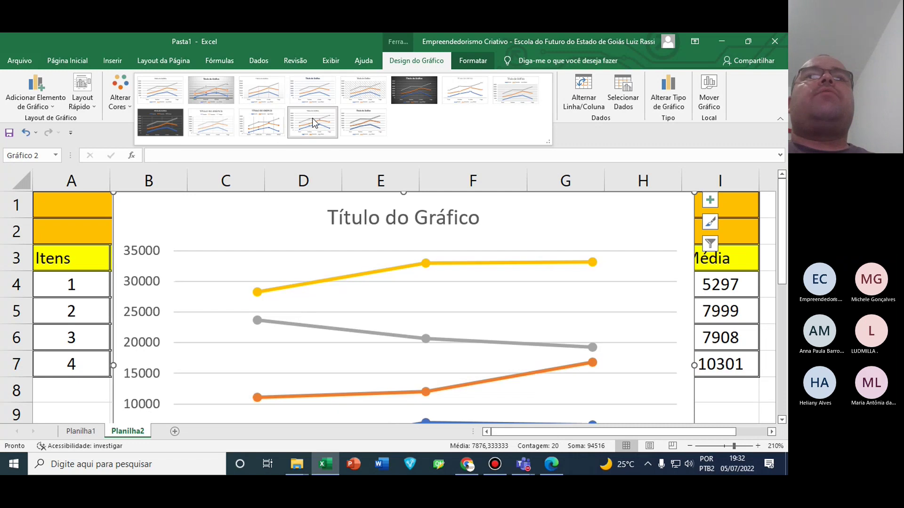
left_click(266, 123)
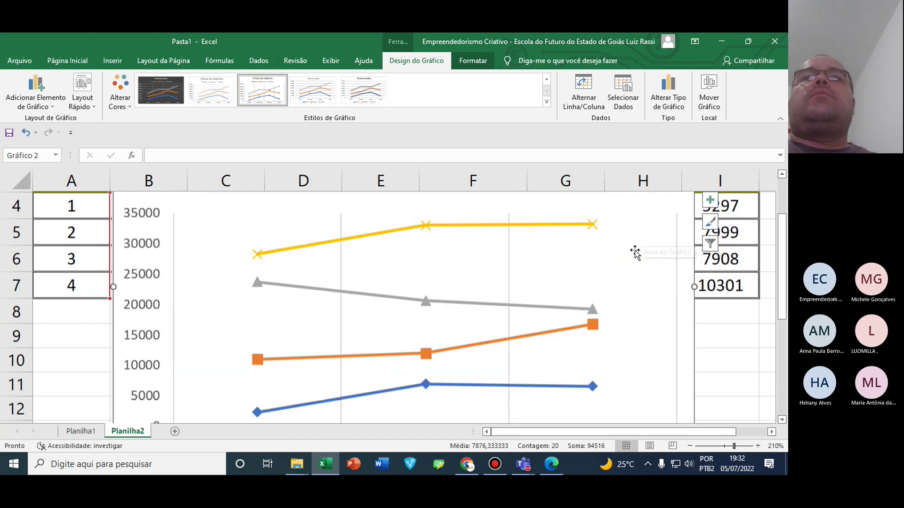
left_click(689, 446)
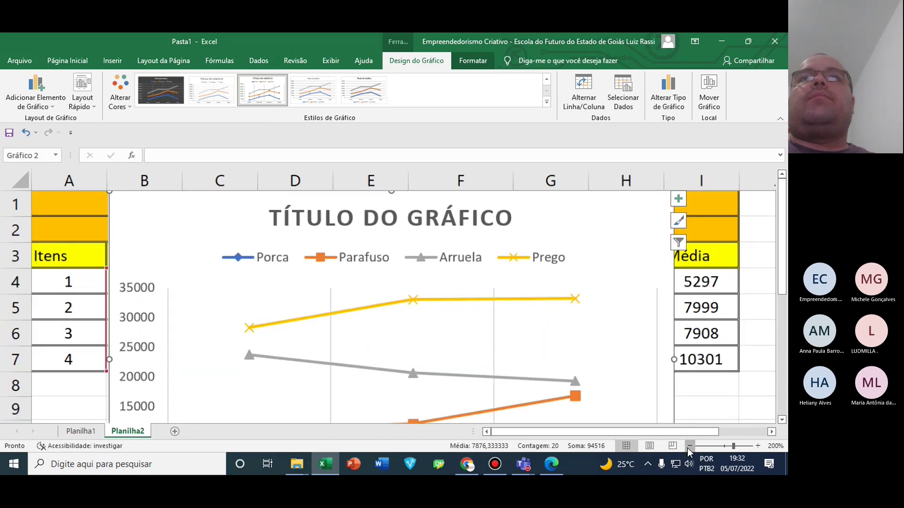
left_click(689, 445)
left_click(688, 446)
left_click(689, 446)
left_click(689, 446)
left_click(688, 446)
left_click(688, 446)
left_click(688, 447)
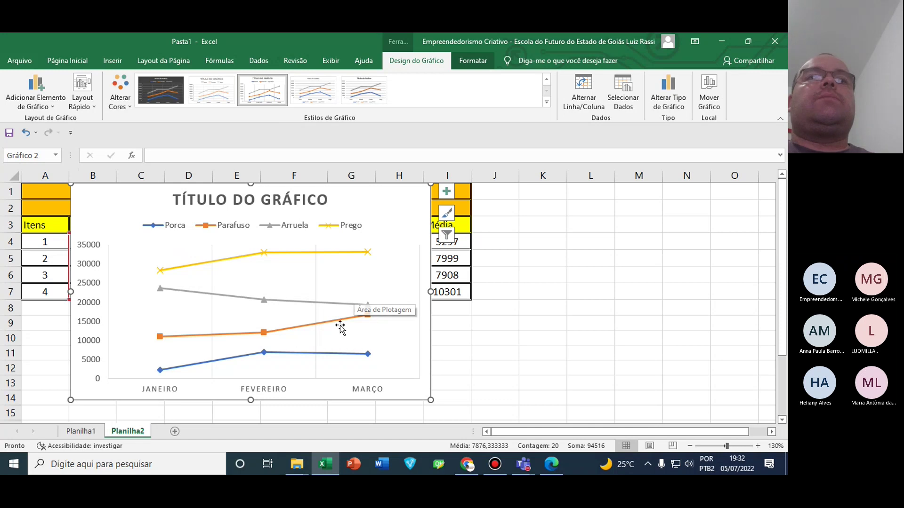
Compare the chart with the PDF handout, try products as the horizontal categories, and switch back to months as categories
left_click(552, 464)
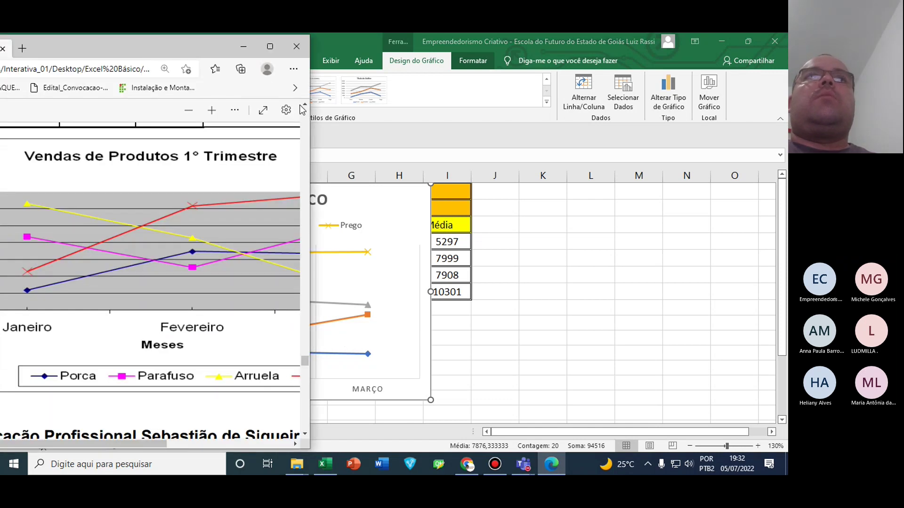
left_click_drag(140, 47, 688, 68)
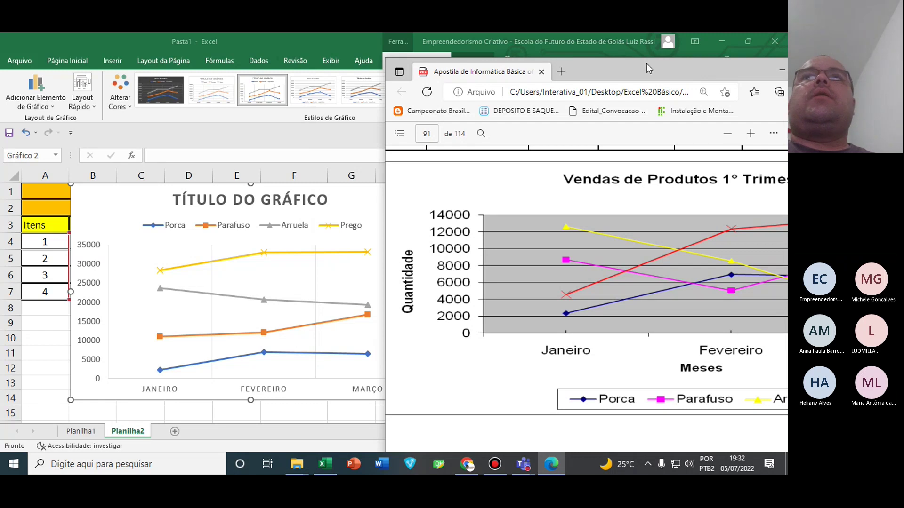
left_click_drag(648, 75, 453, 135)
left_click(591, 99)
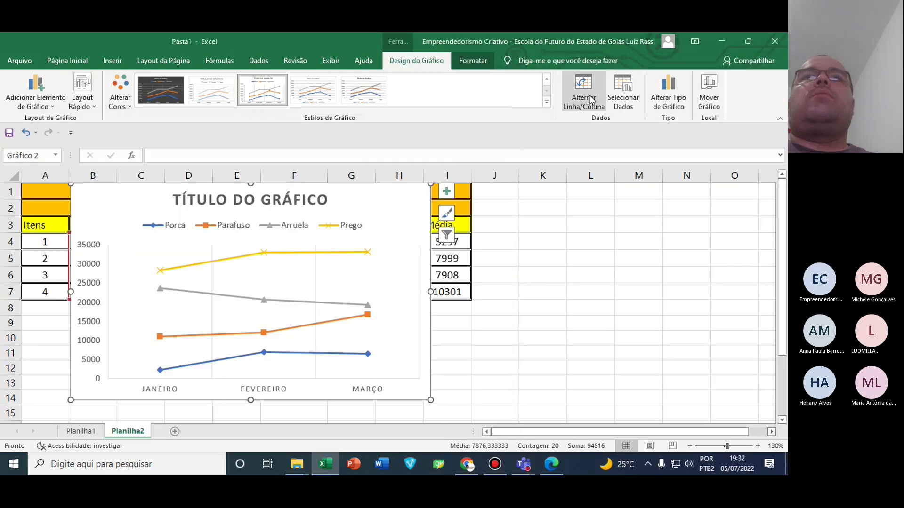
left_click(591, 99)
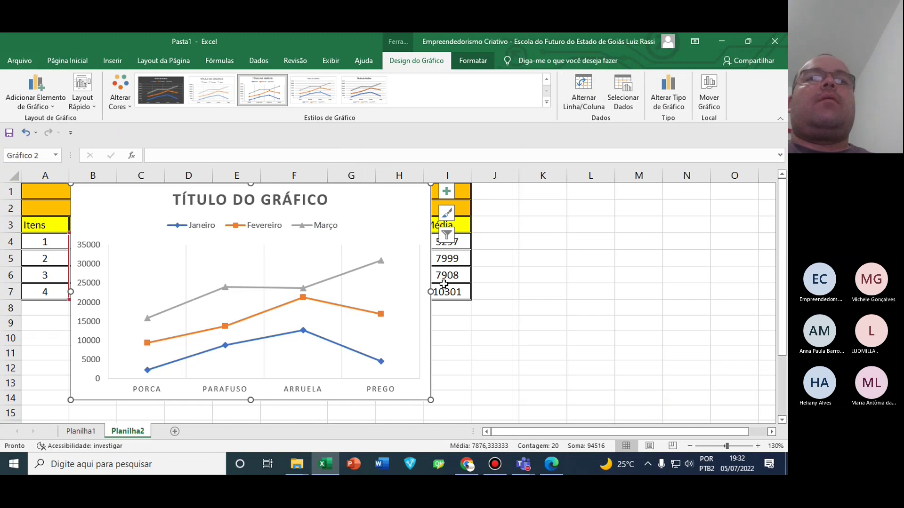
left_click(546, 466)
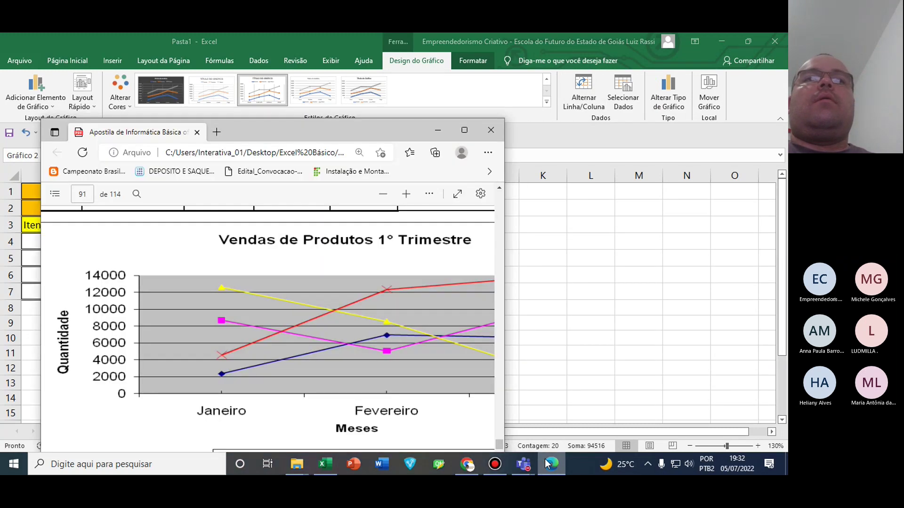
left_click_drag(262, 131, 587, 62)
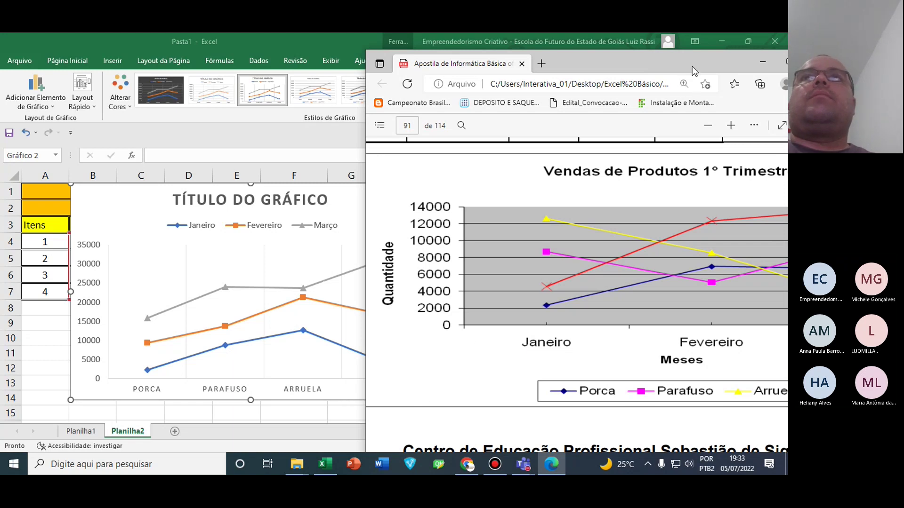
double_click(678, 71)
left_click(677, 71)
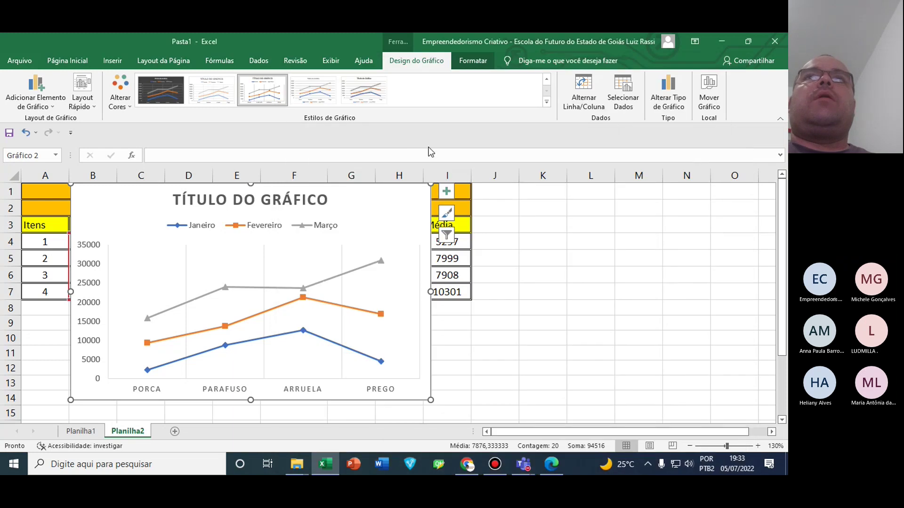
left_click(577, 89)
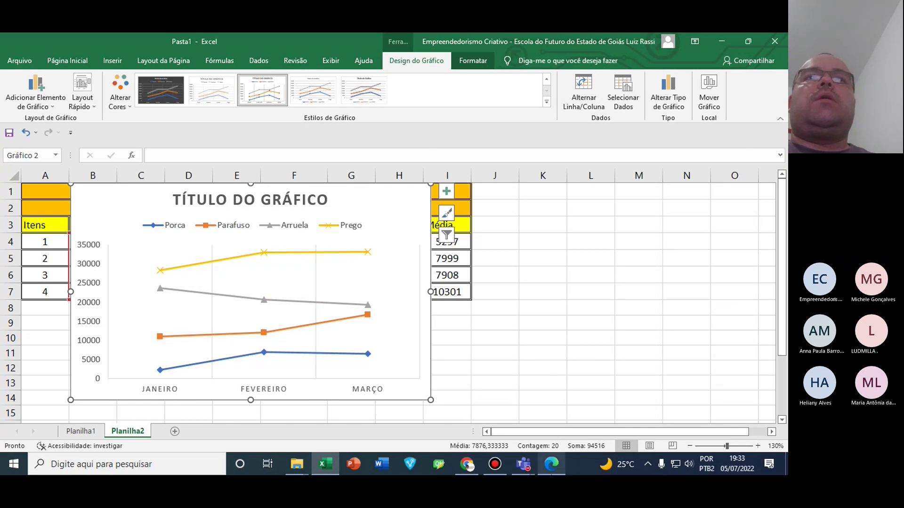
Check the legend placement in the PDF handout's chart and place the line chart's legend below the plot area
left_click(551, 464)
left_click_drag(511, 61, 613, 59)
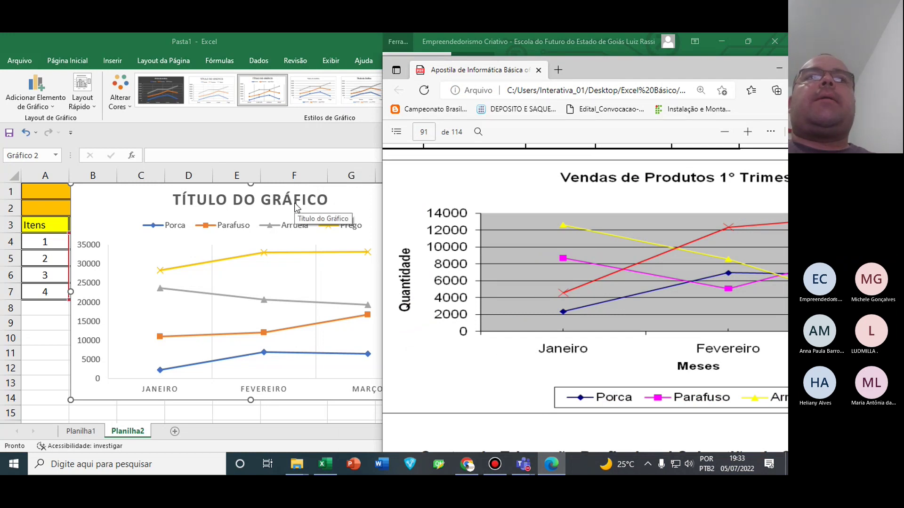
left_click_drag(626, 74, 499, 85)
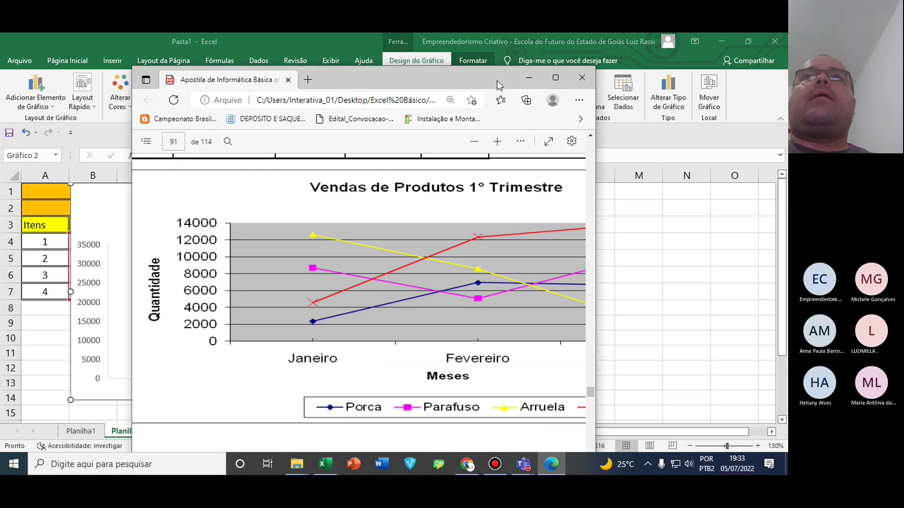
left_click(524, 79)
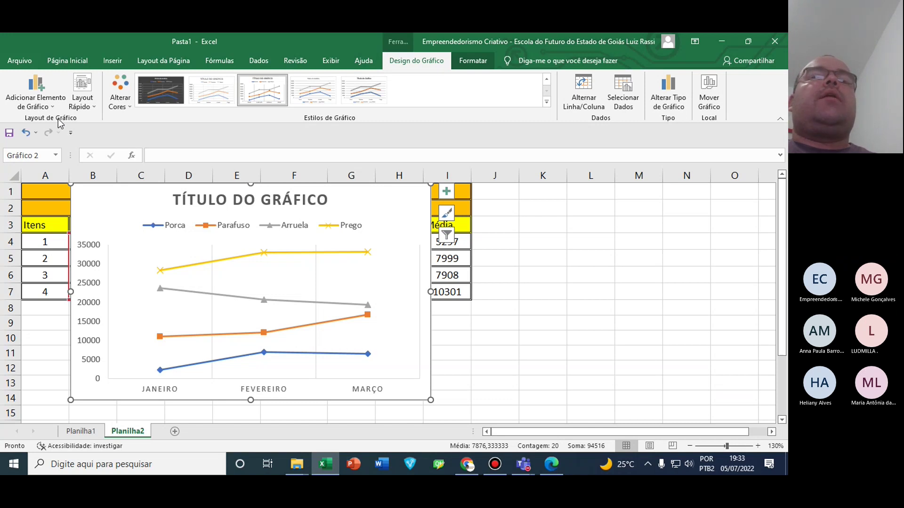
left_click(558, 459)
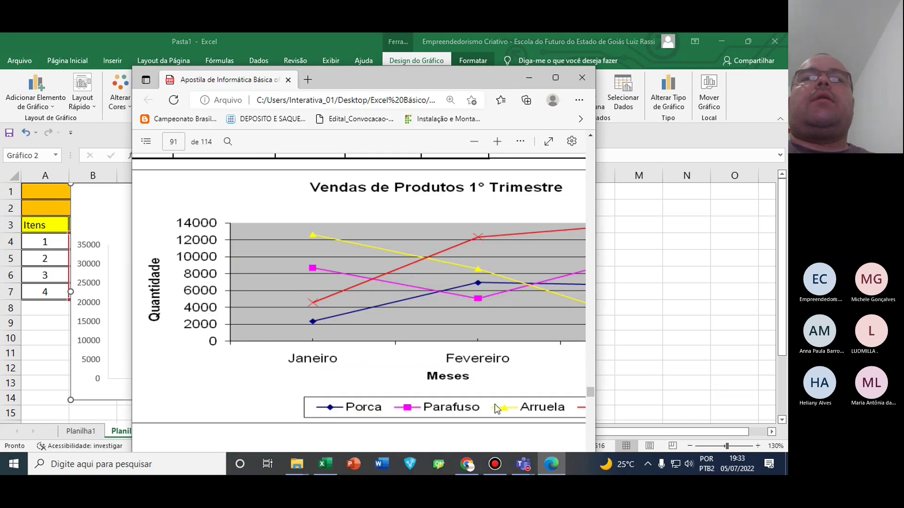
left_click(528, 77)
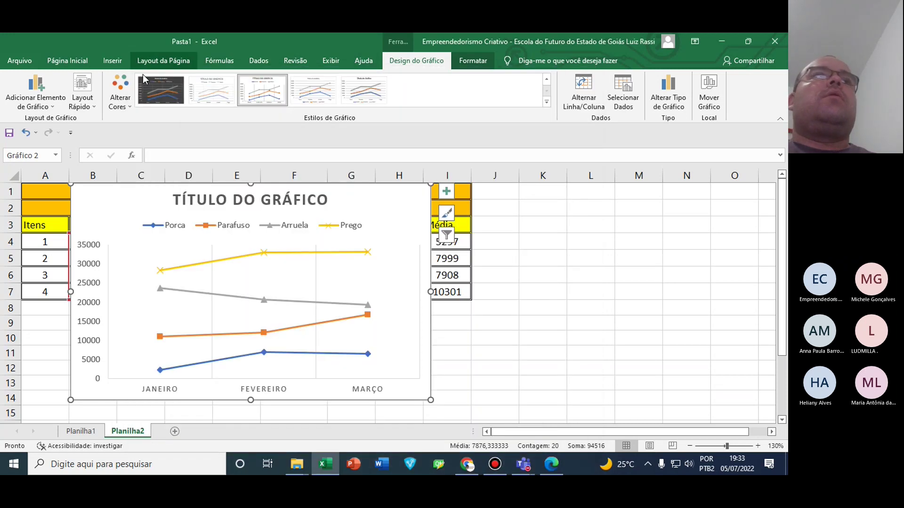
left_click(50, 107)
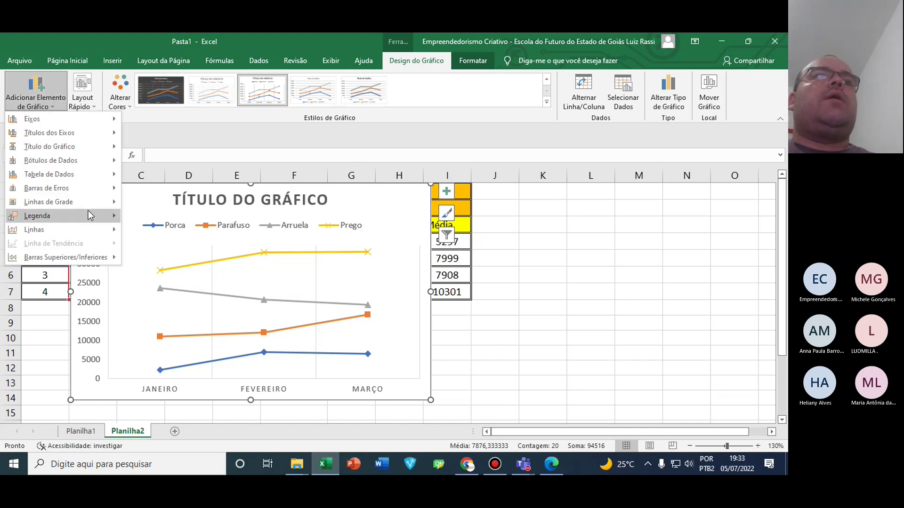
mouse_move(90, 216)
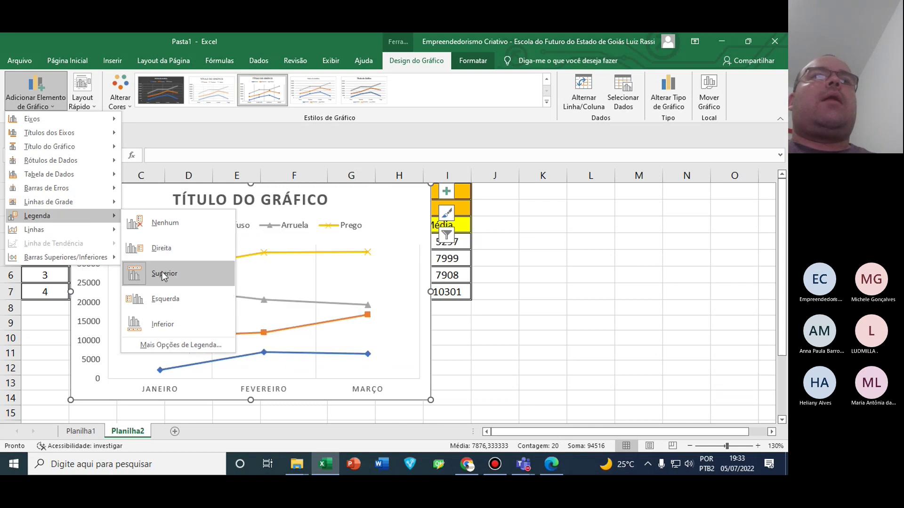
left_click(177, 325)
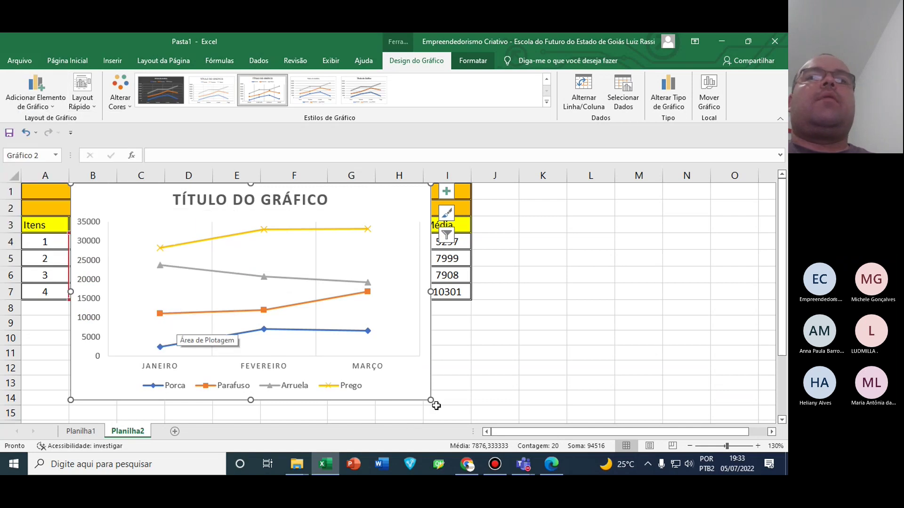
Make the line chart wider and shorter, and move it below the sales table over columns D to M, starting at row 8
left_click_drag(430, 400, 534, 367)
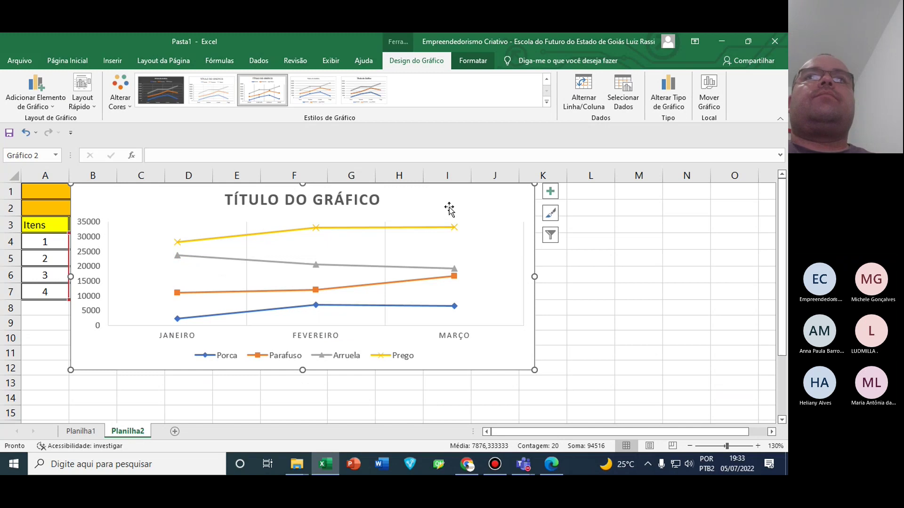
left_click_drag(448, 204, 549, 329)
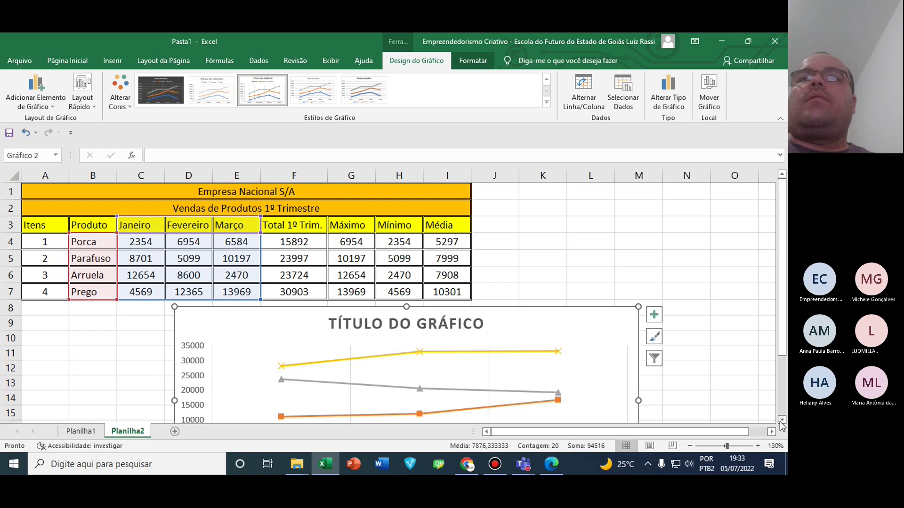
scroll(780, 423, "down", 2)
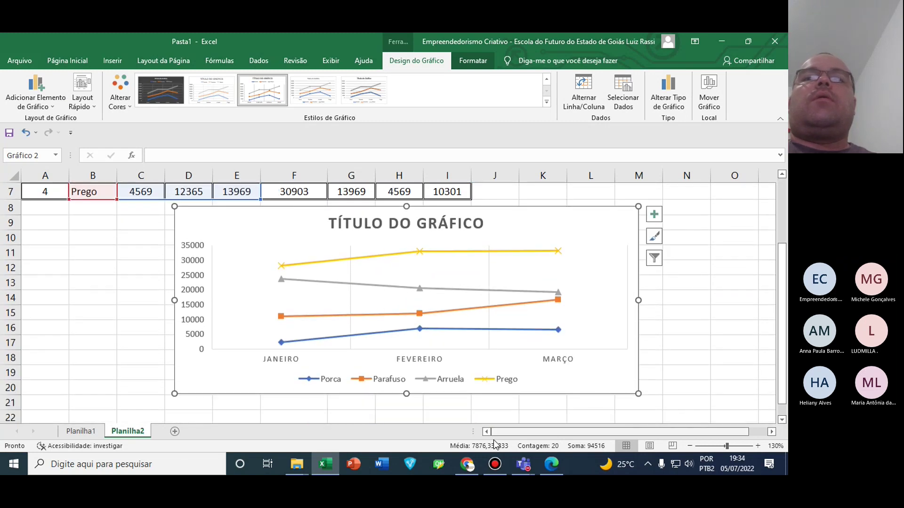
Check the chart title in the PDF handout and set the line chart's title to "VENDAS DE PRODUTOS 1º TRIMESTRE"
left_click(552, 472)
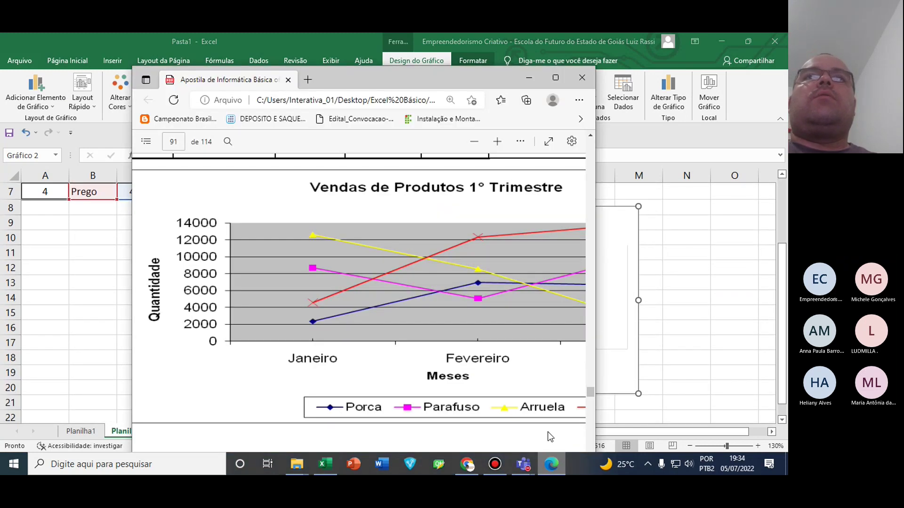
left_click(528, 81)
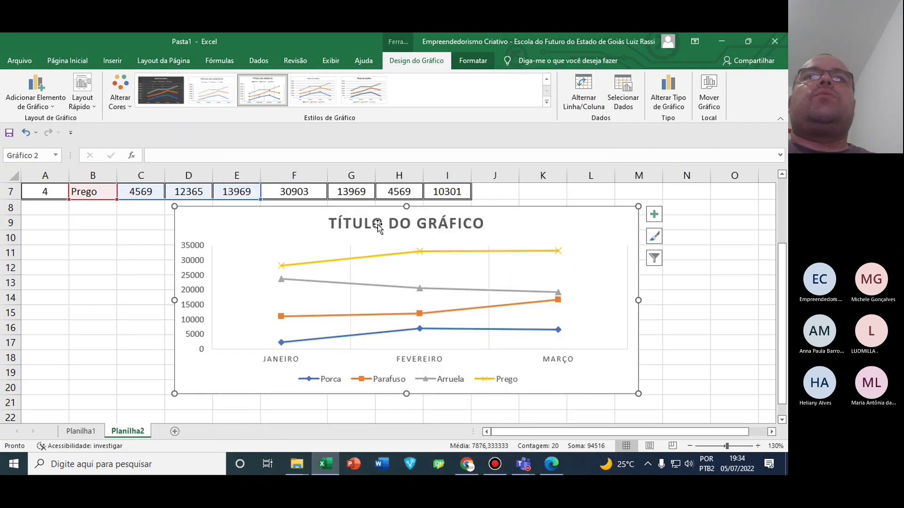
left_click(378, 225)
triple_click(377, 225)
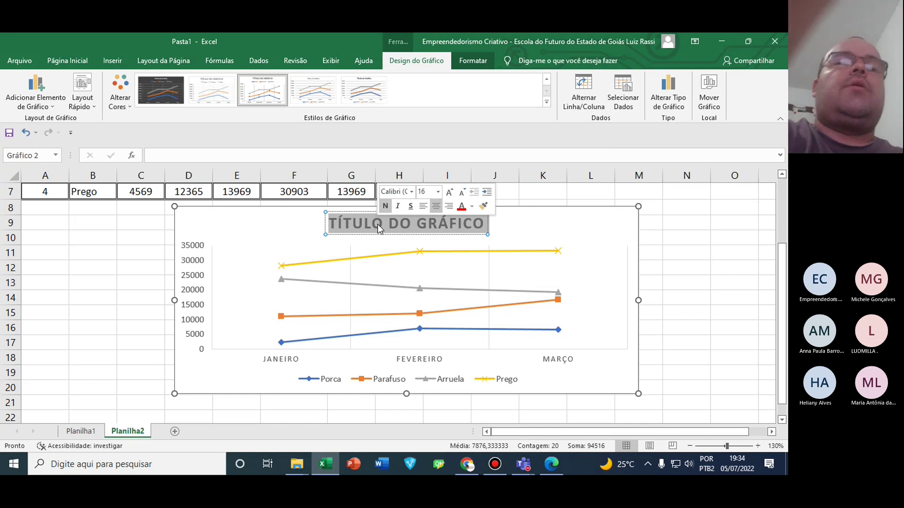
type("VENDAS DE")
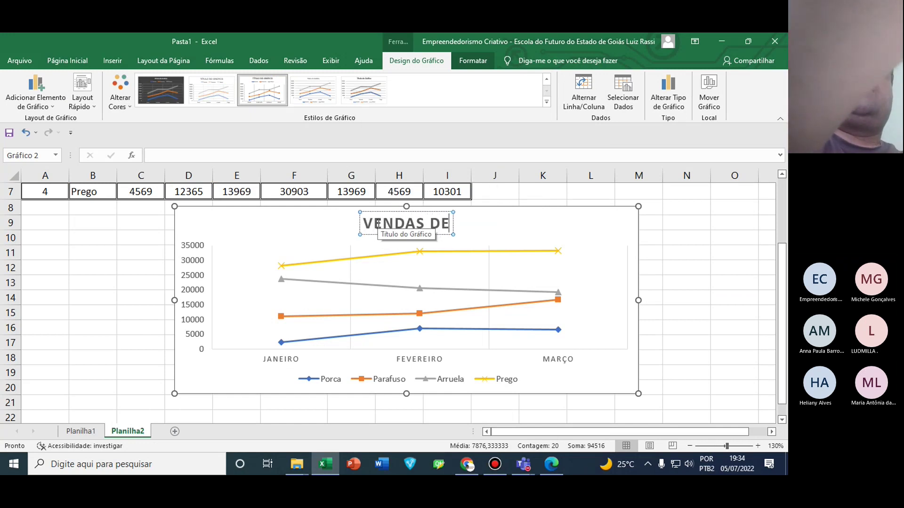
type(" PRODUTOS")
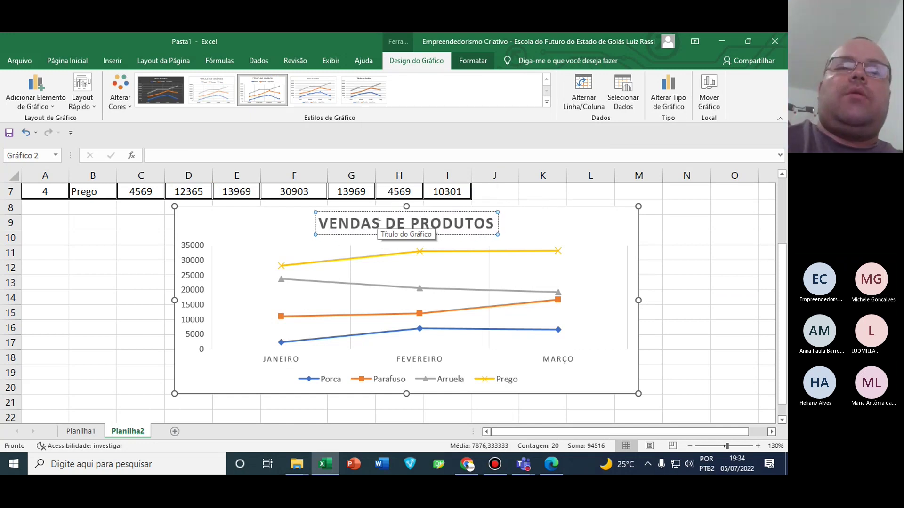
type(" 1º")
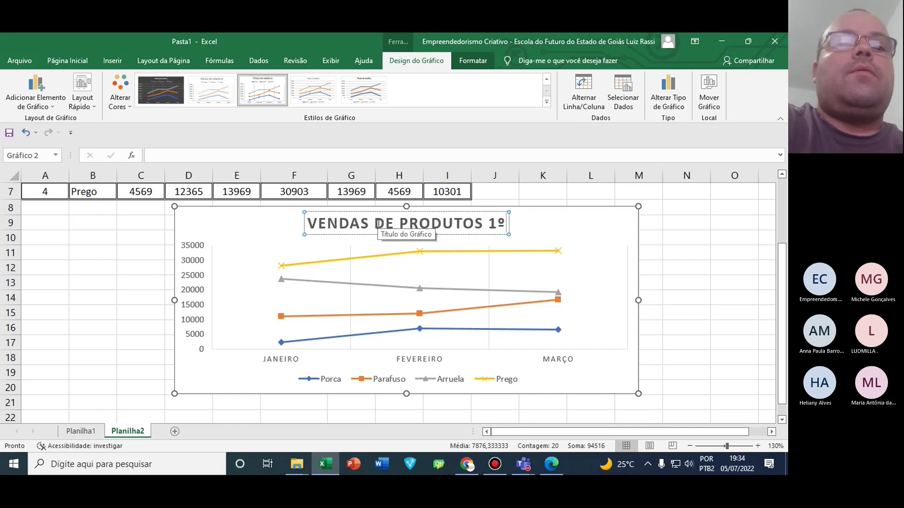
type(" TRIME")
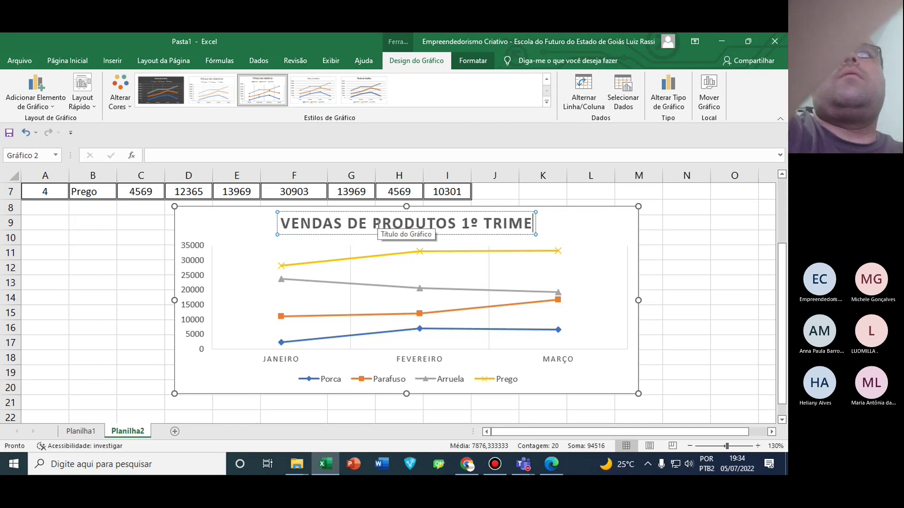
type("STRE")
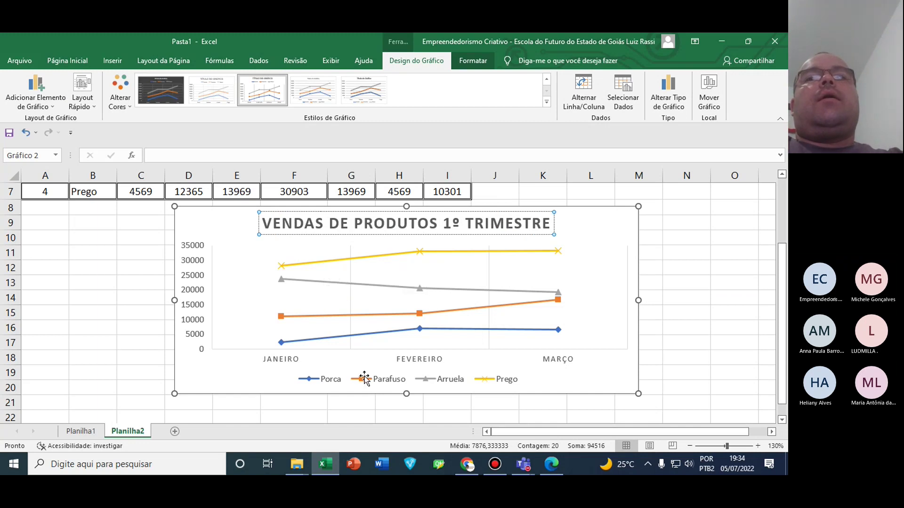
Compare the vertical axis scale with the PDF handout's chart side by side and open the vertical axis's formatting options
left_click(545, 466)
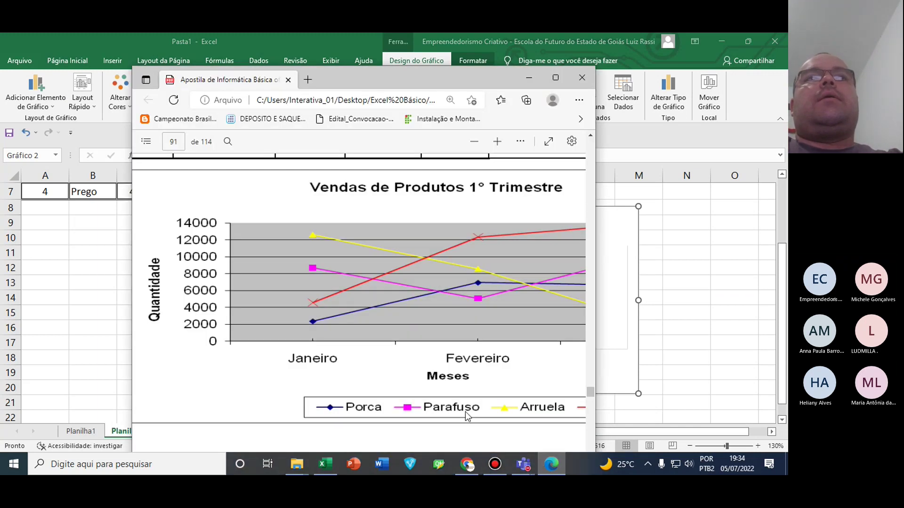
left_click_drag(425, 79, 654, 81)
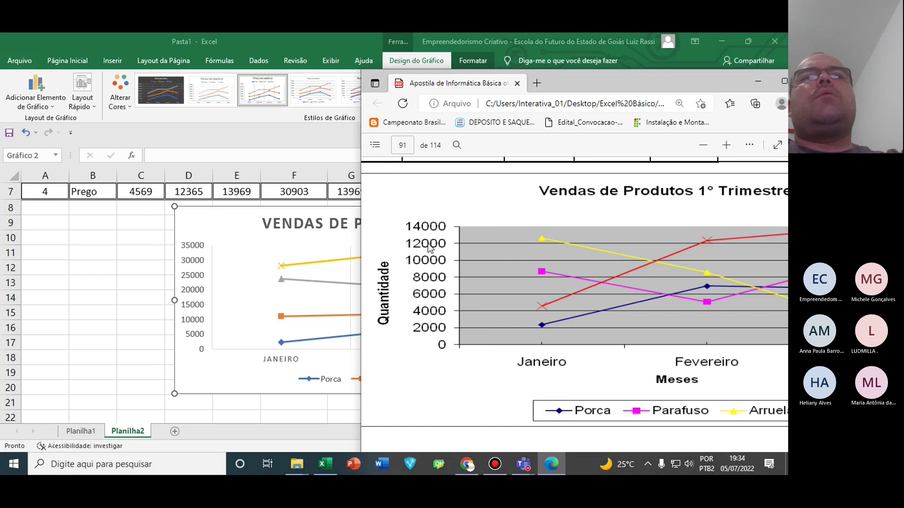
left_click(198, 291)
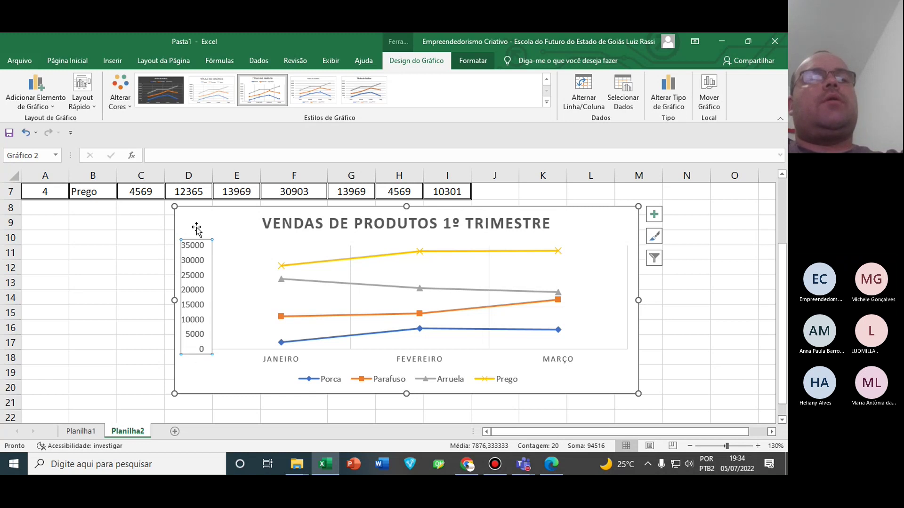
right_click(196, 295)
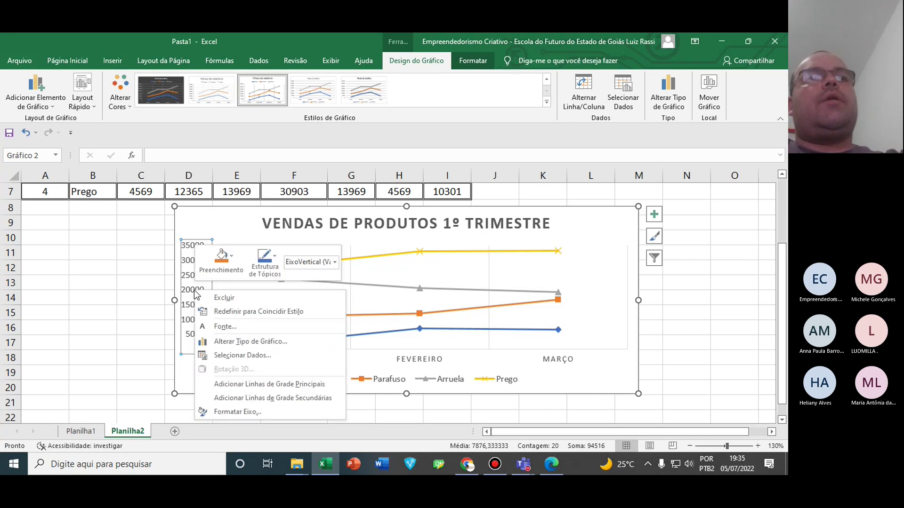
left_click(243, 416)
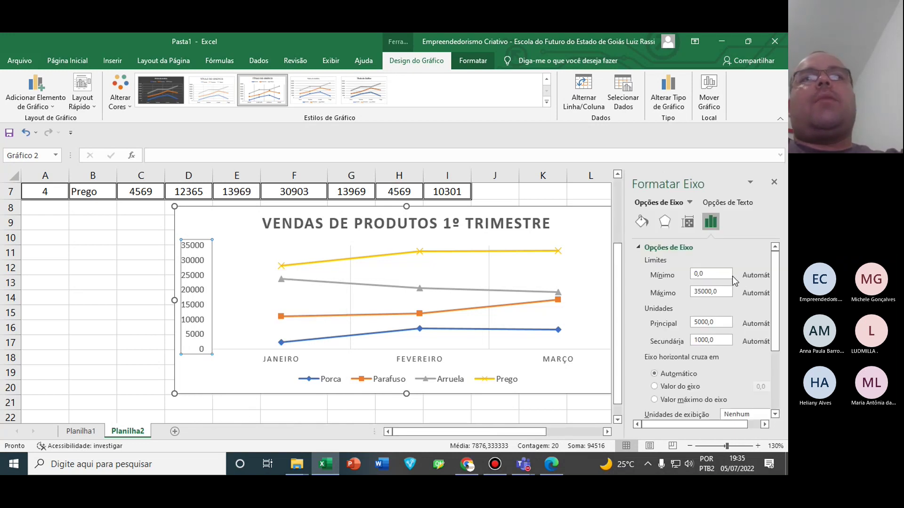
Recheck the vertical scale in the PDF handout and set the chart's vertical axis maximum to 14000
left_click_drag(716, 278, 678, 279)
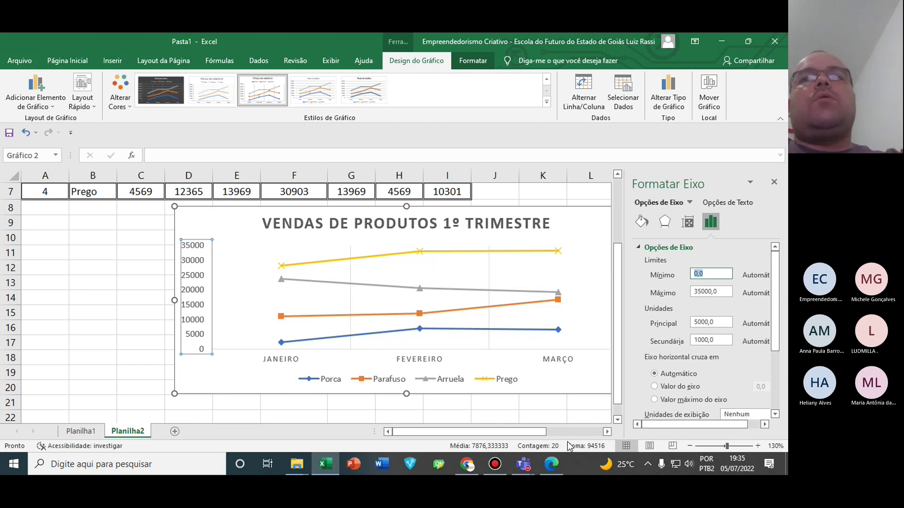
left_click(552, 464)
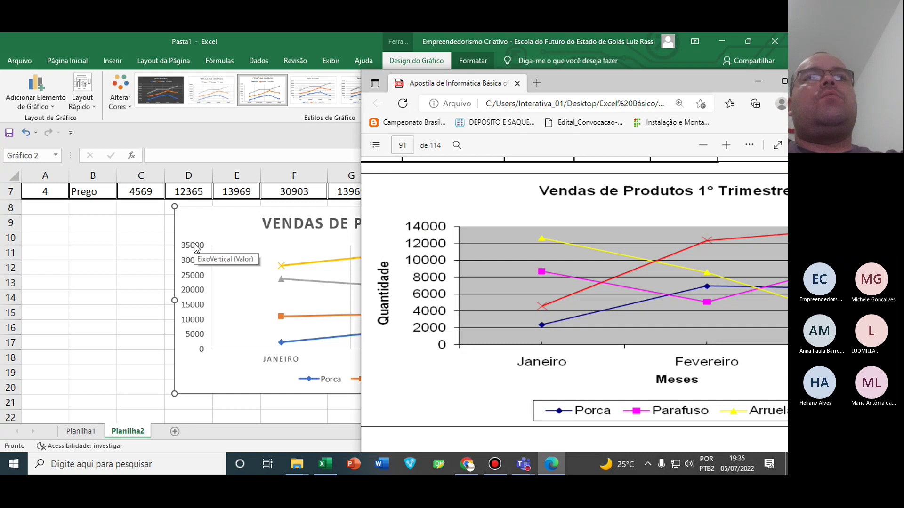
left_click(758, 86)
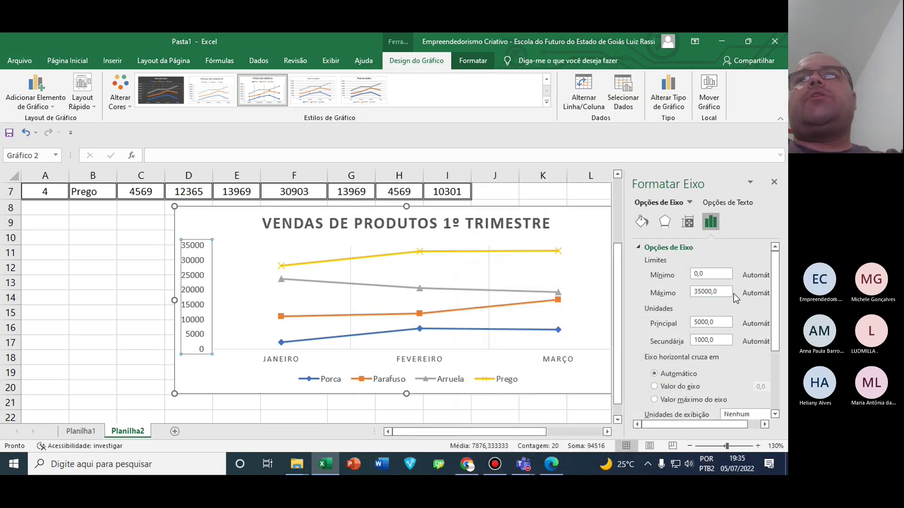
left_click_drag(718, 292, 641, 295)
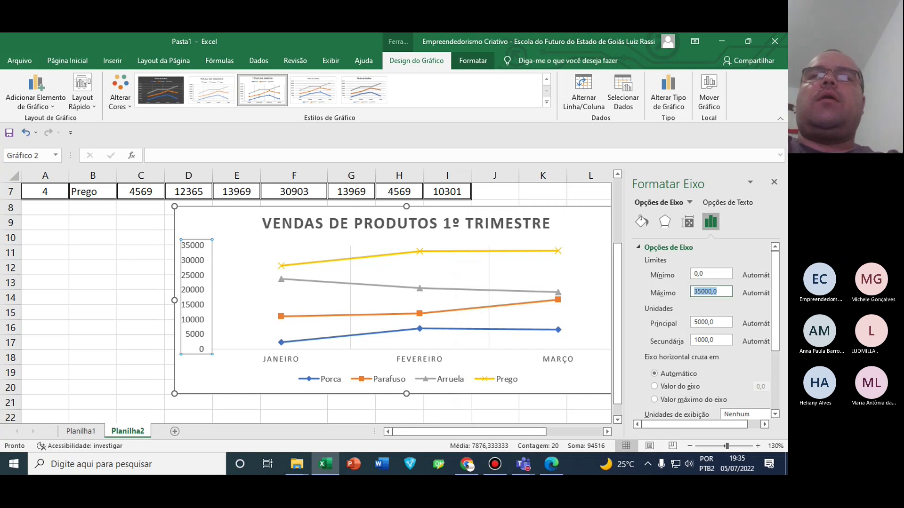
type("14000")
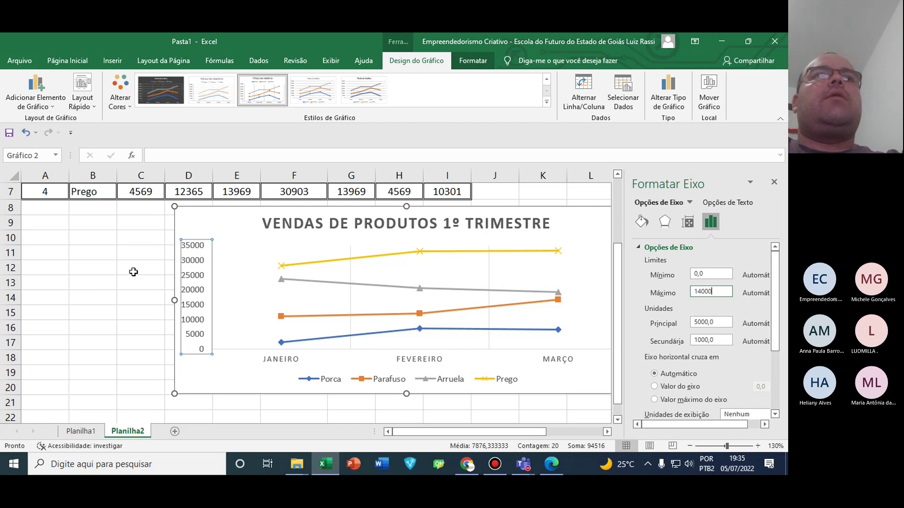
scroll(104, 273, "up", 2)
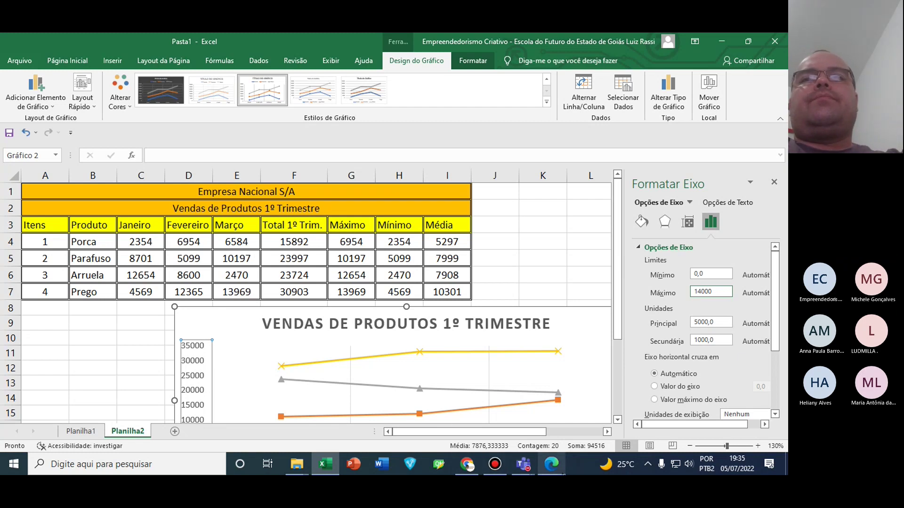
Compare the vertical axis intervals with the PDF handout's chart, look through the remaining axis options and close the axis formatting
left_click(551, 464)
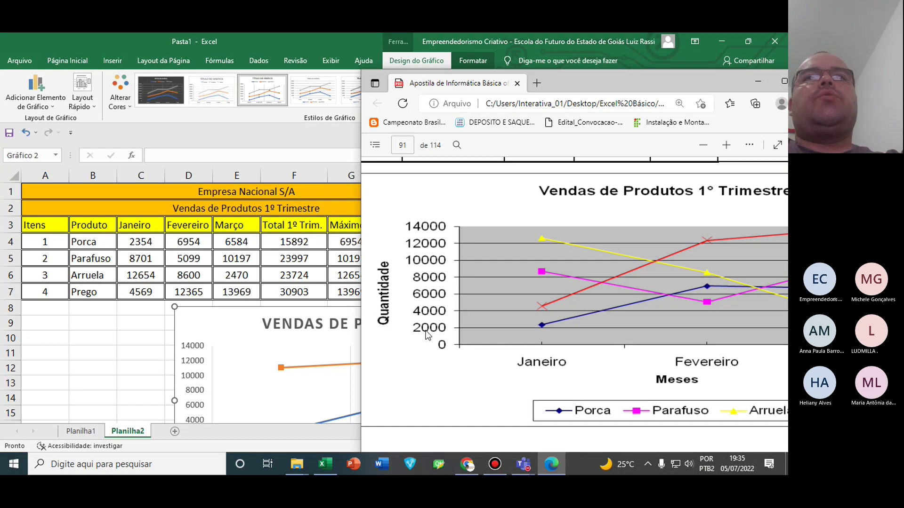
left_click(755, 82)
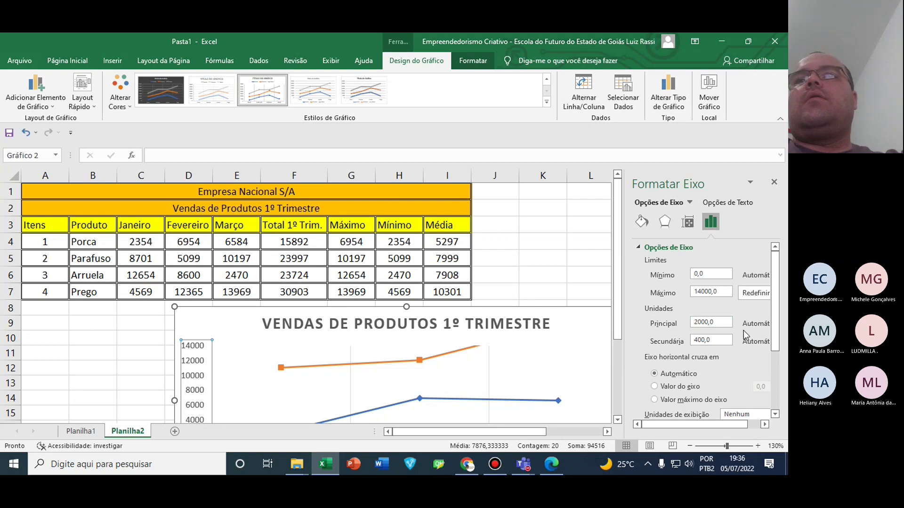
scroll(744, 330, "down", 5)
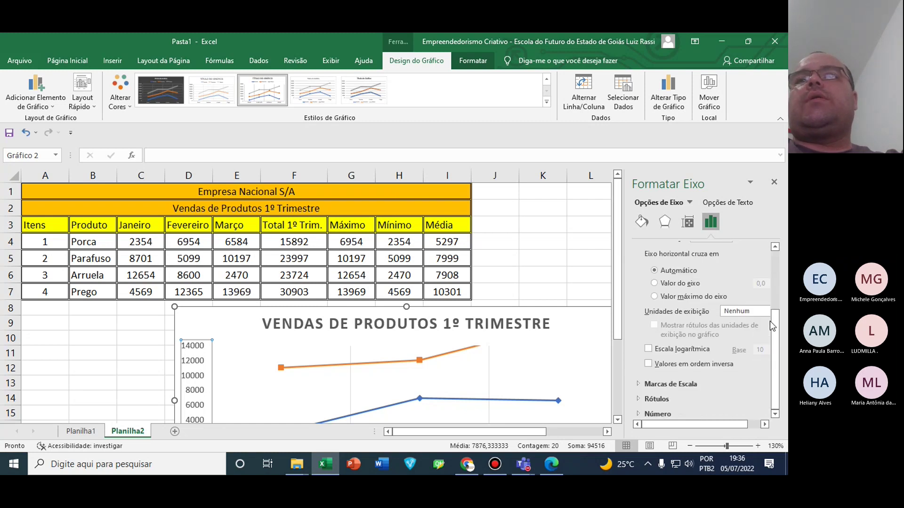
left_click(551, 465)
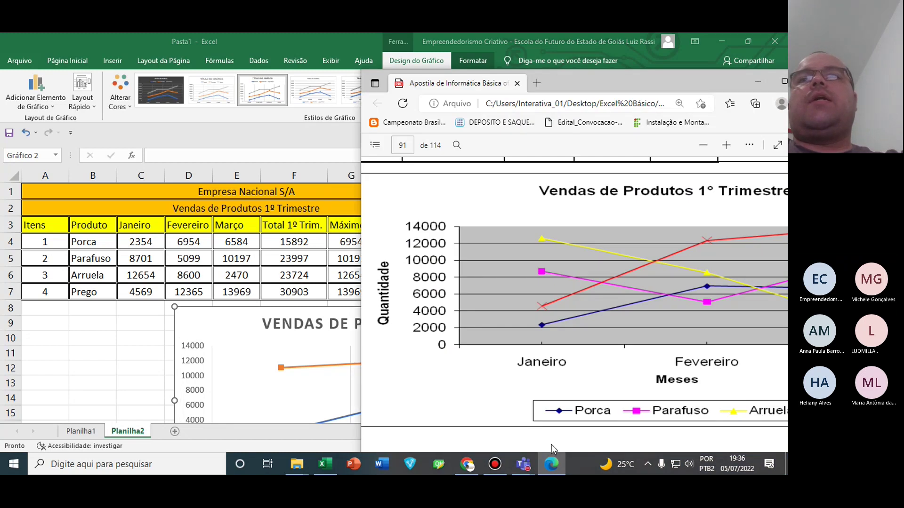
left_click(752, 80)
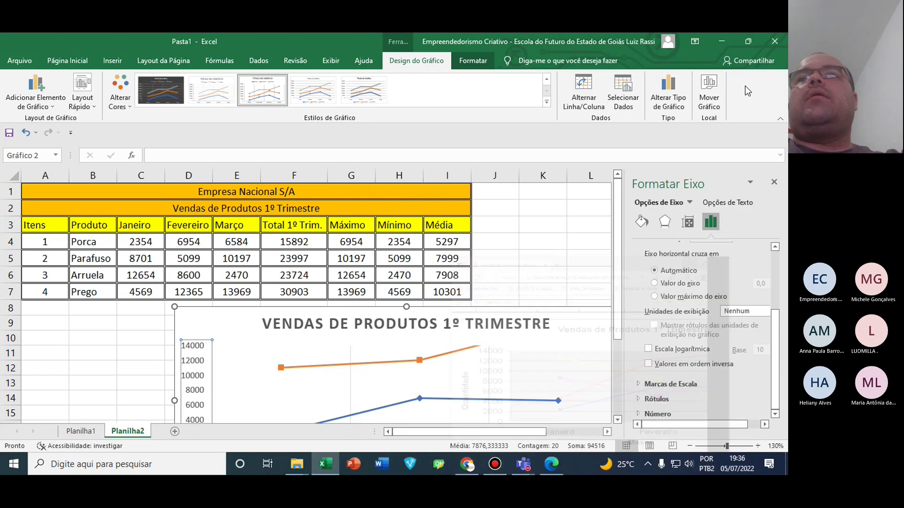
left_click(774, 182)
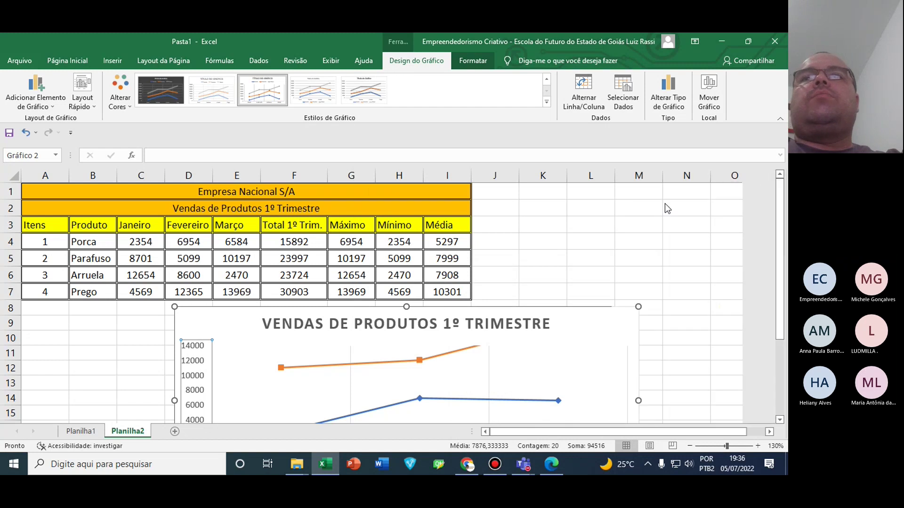
Enlarge the line chart so that it spans columns D to N and reaches up to row 4, and inspect the Parafuso line
scroll(612, 252, "down", 1)
scroll(611, 253, "down", 3)
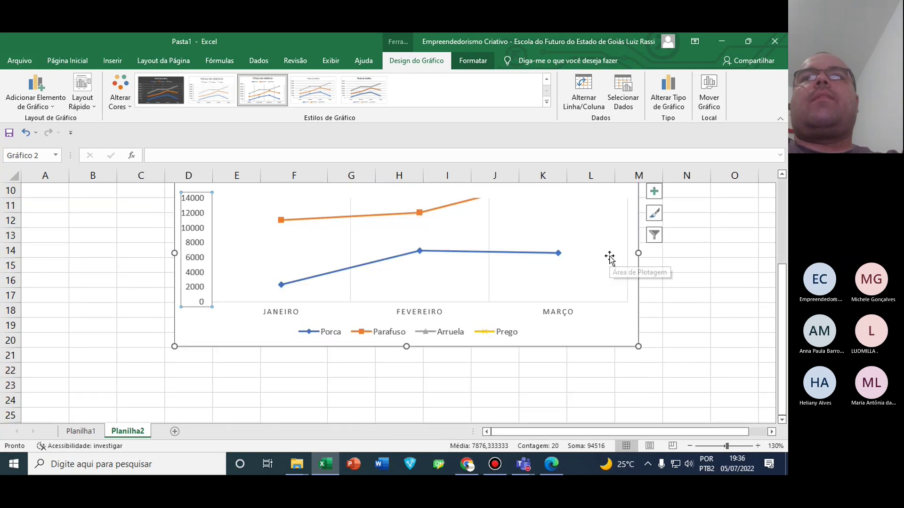
left_click_drag(638, 347, 711, 244)
scroll(671, 313, "up", 3)
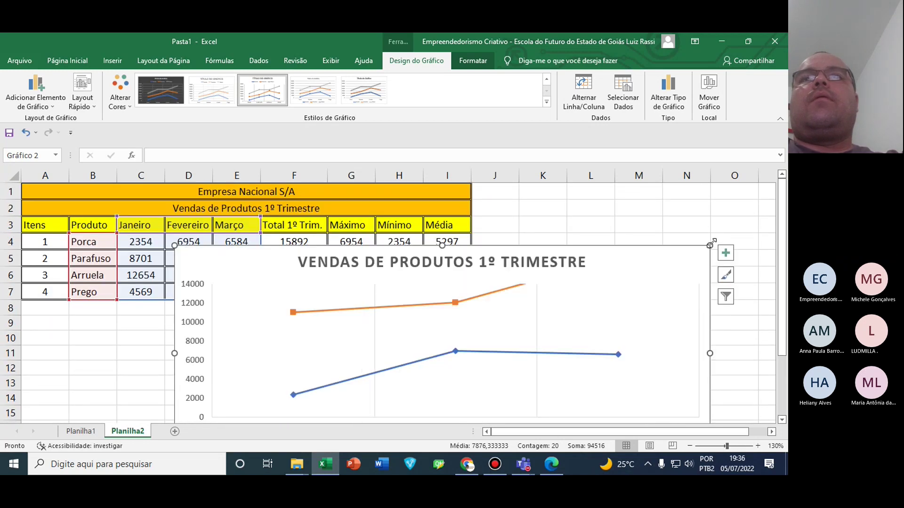
left_click(518, 285)
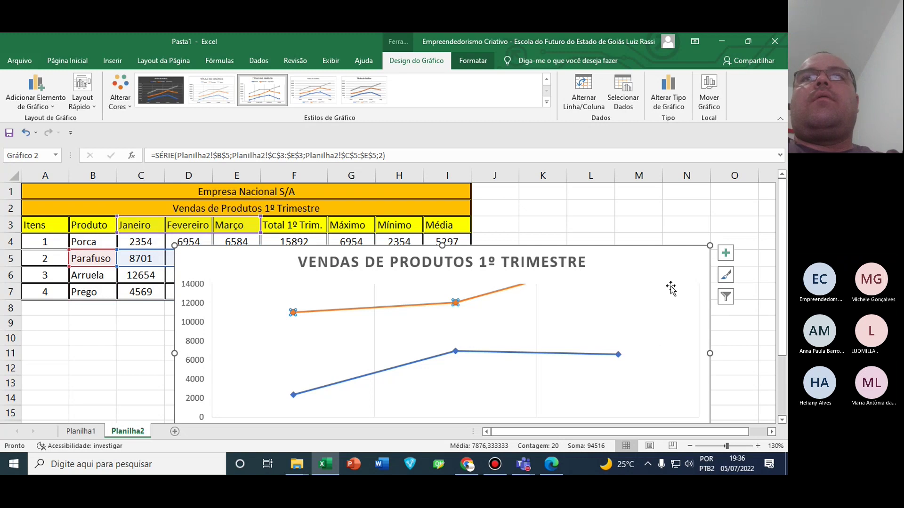
scroll(630, 313, "down", 2)
scroll(629, 313, "up", 2)
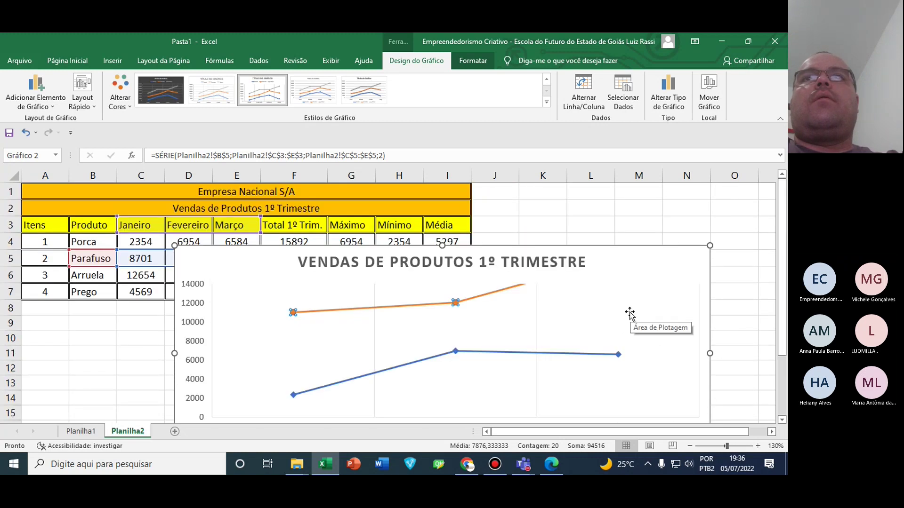
Try a smaller chart below the sales table from column B to J, starting at row 8, and compare it with the PDF handout
left_click_drag(711, 246, 477, 333)
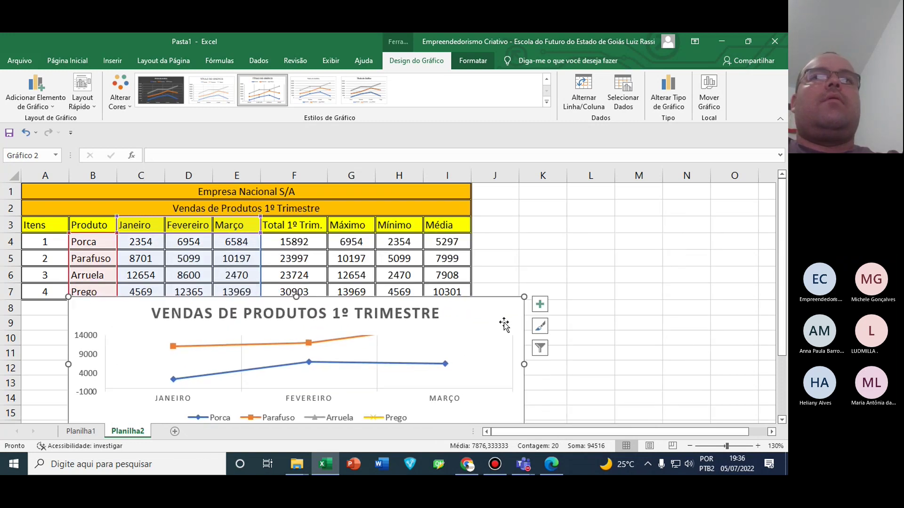
scroll(551, 327, "down", 1)
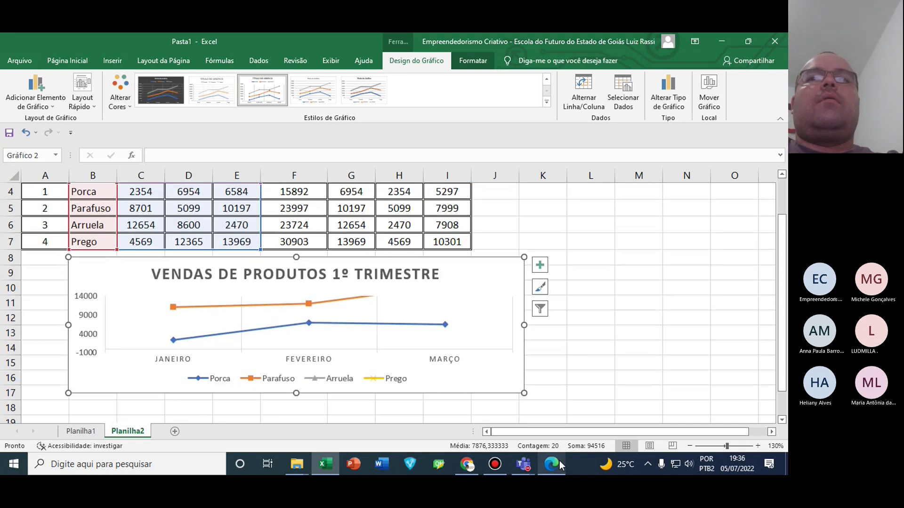
left_click(551, 464)
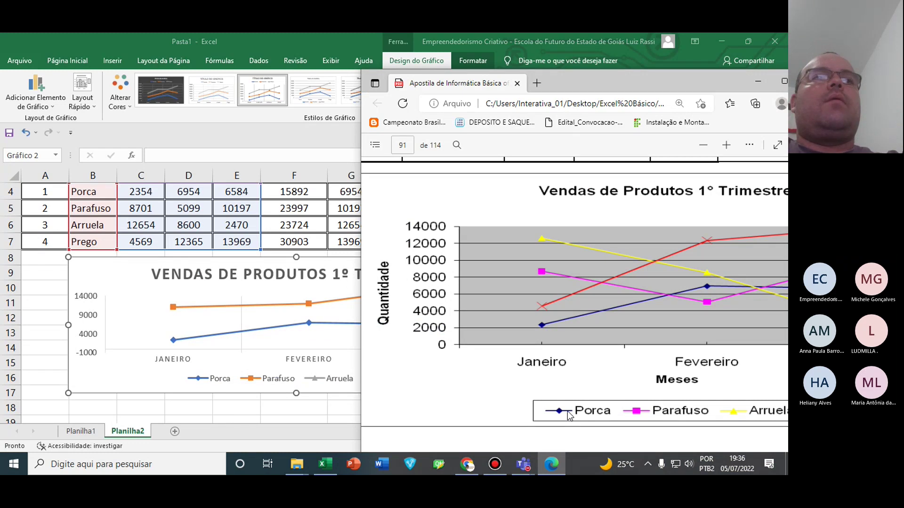
left_click(758, 82)
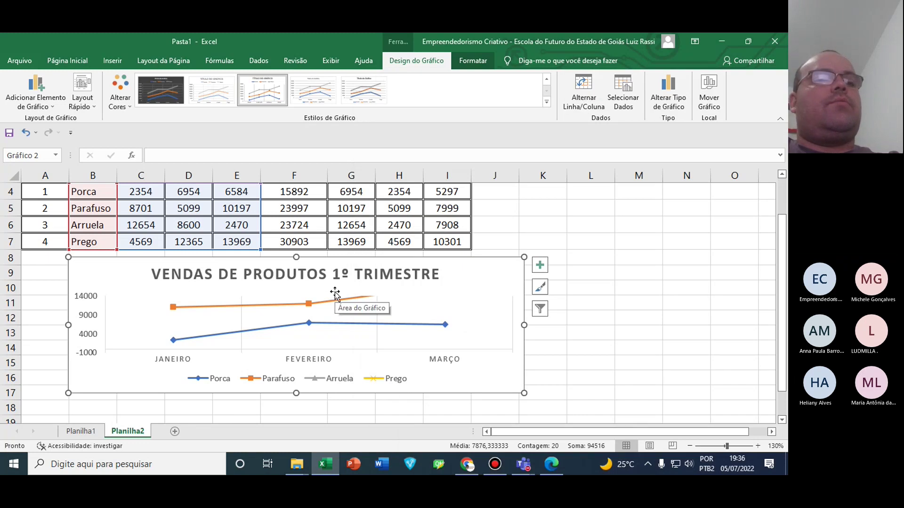
Undo the last resizing and moving of the line chart
key("ctrl+z")
key("ctrl+z")
key("ctrl+z")
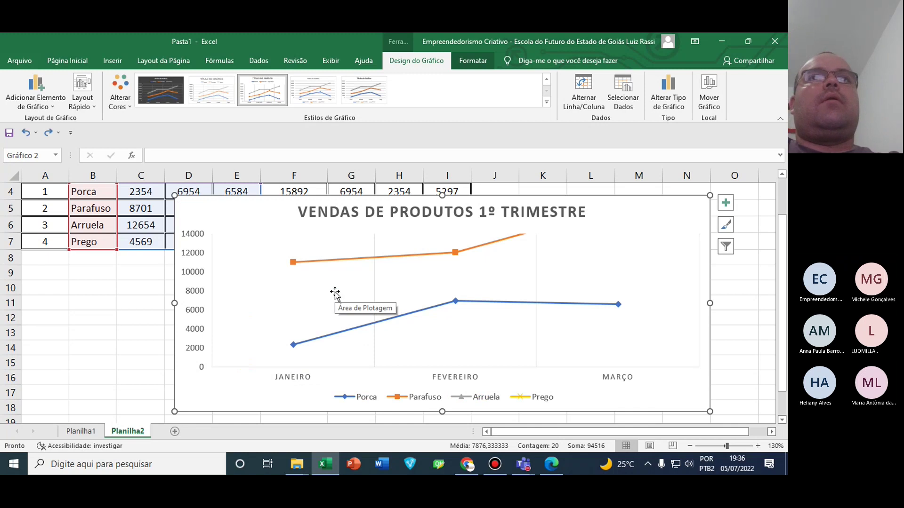
key("ctrl+z")
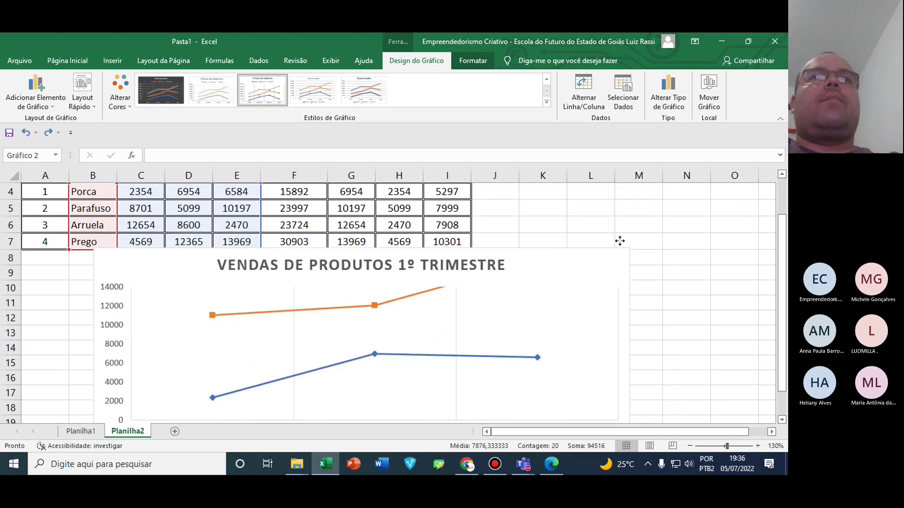
Move the line chart up to start at row 2 beside column C and fill its plot area with White, Background 1, 25% darker
mouse_move(619, 241)
left_mouse_down()
mouse_move(641, 177)
mouse_move(654, 202)
mouse_move(679, 209)
left_mouse_up()
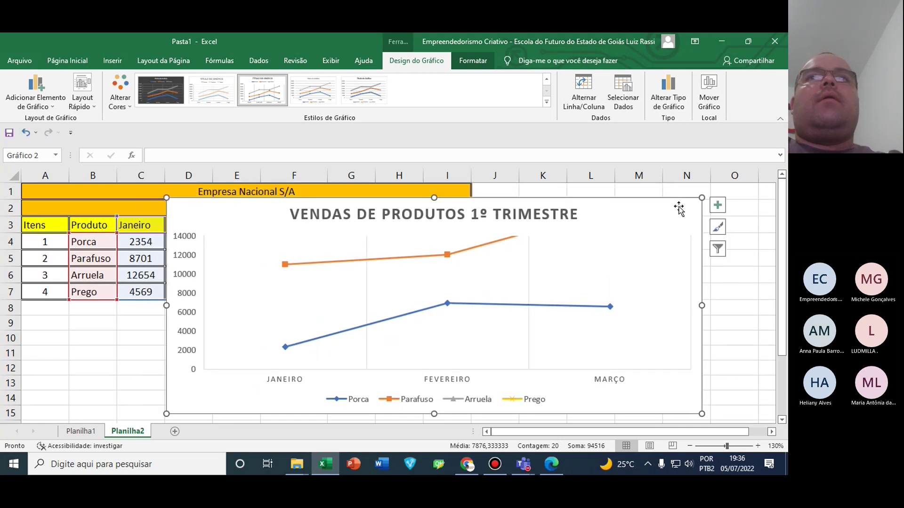
left_click(542, 271)
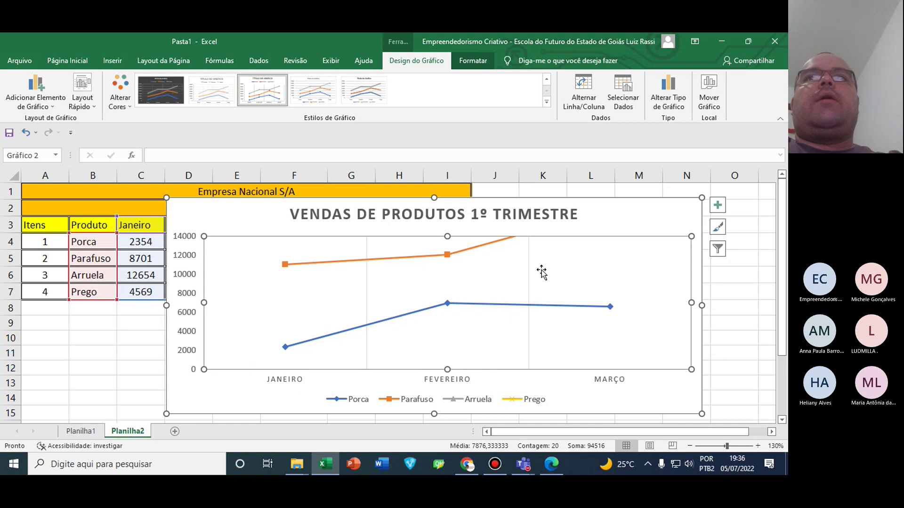
left_click(485, 64)
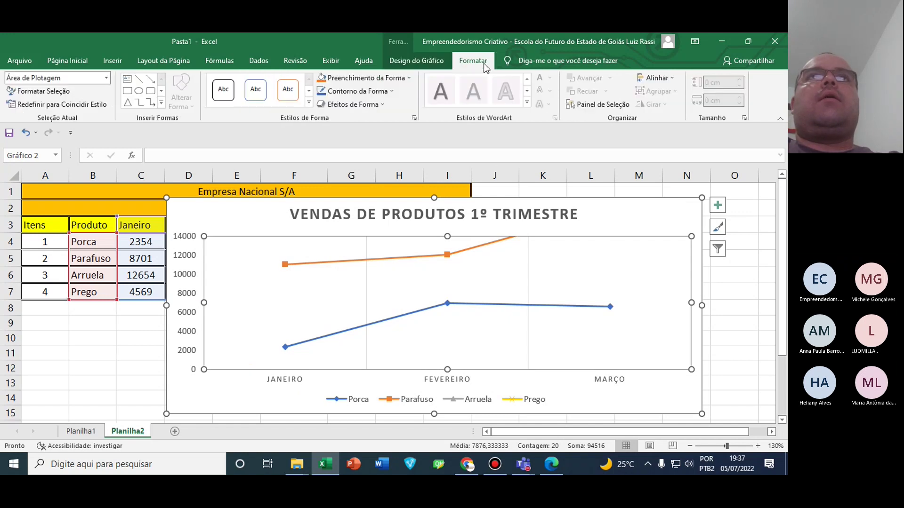
left_click(389, 78)
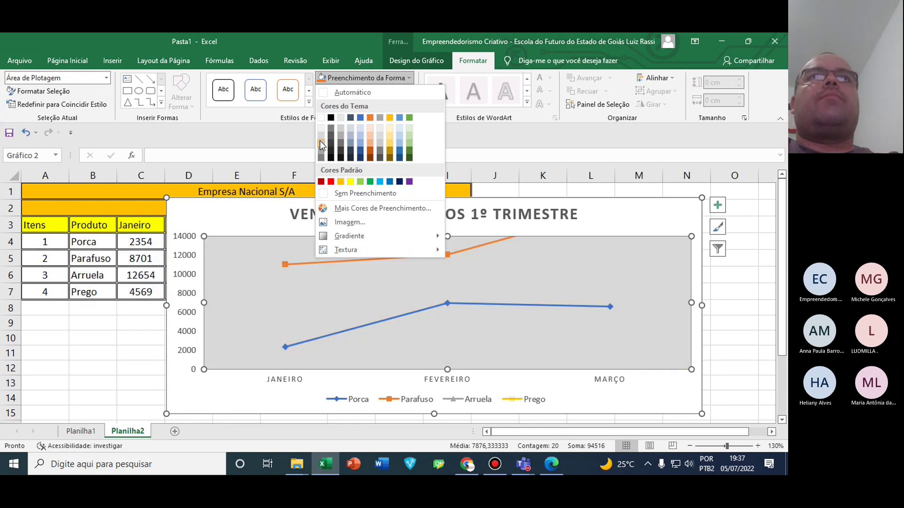
left_click(320, 141)
Try a darker grey fill on the whole chart area and compare it with the chart in the PDF handout
left_click(272, 222)
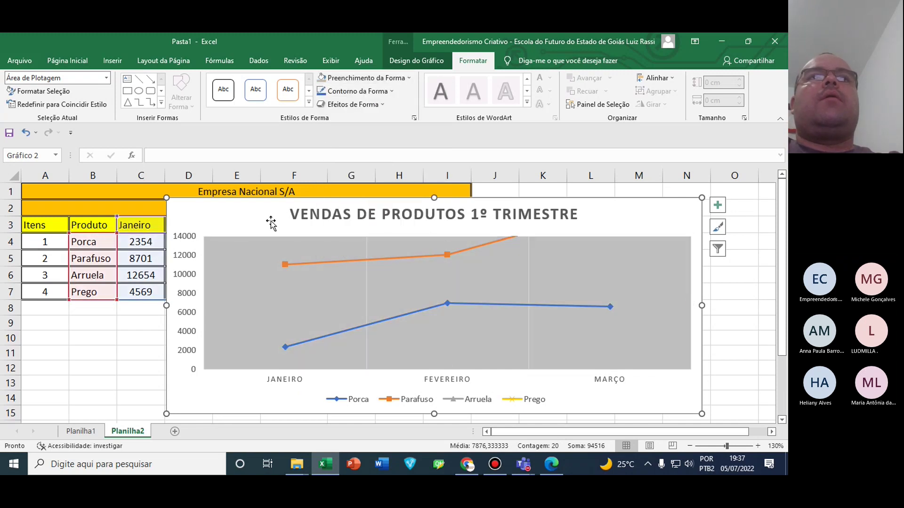
left_click(391, 78)
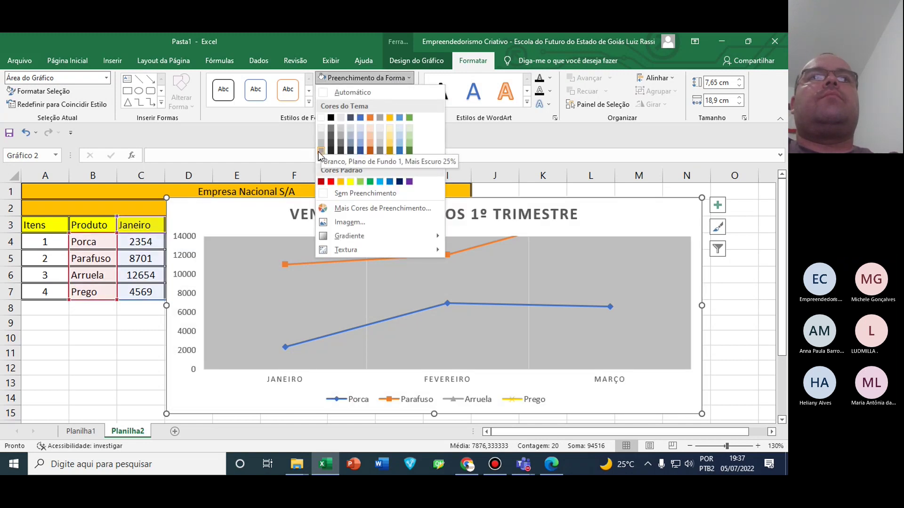
left_click(320, 150)
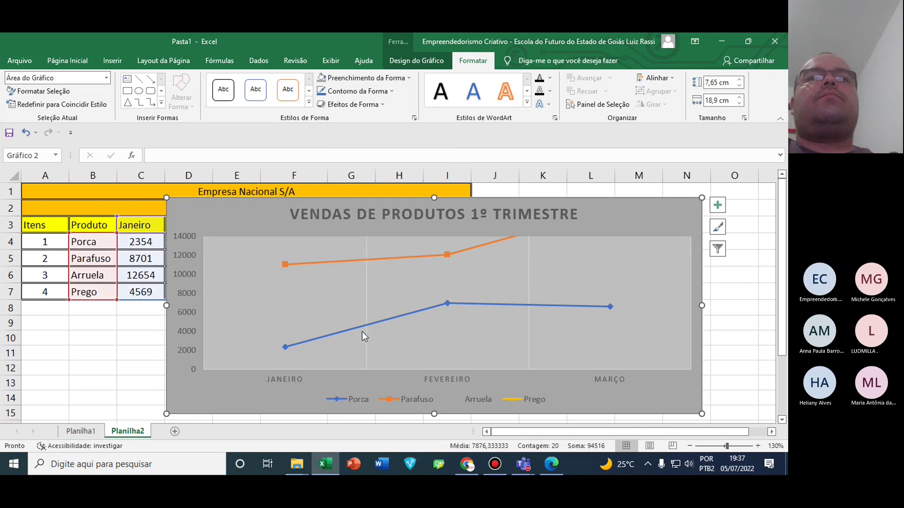
left_click(548, 466)
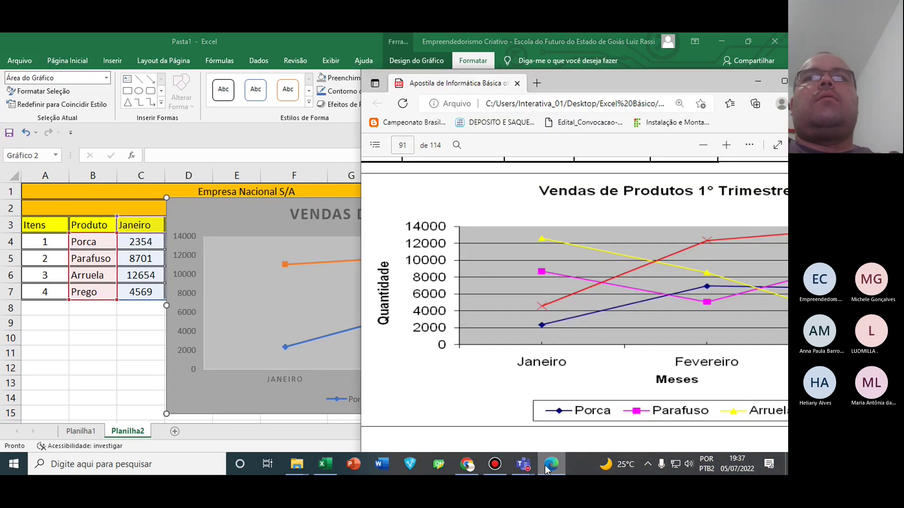
double_click(240, 230)
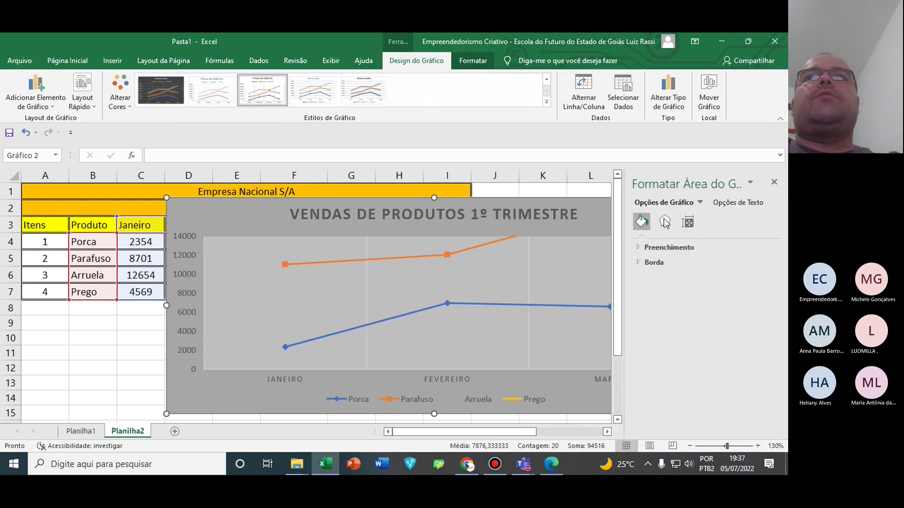
left_click(641, 250)
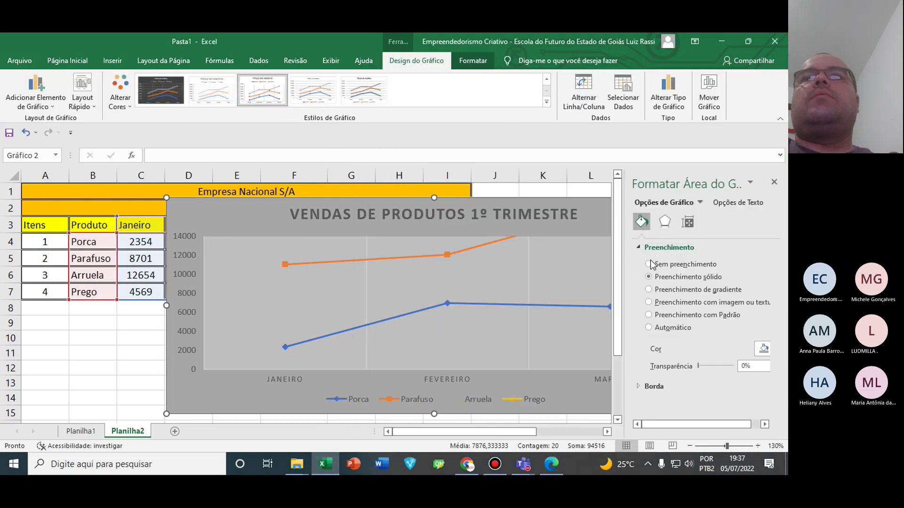
left_click(771, 182)
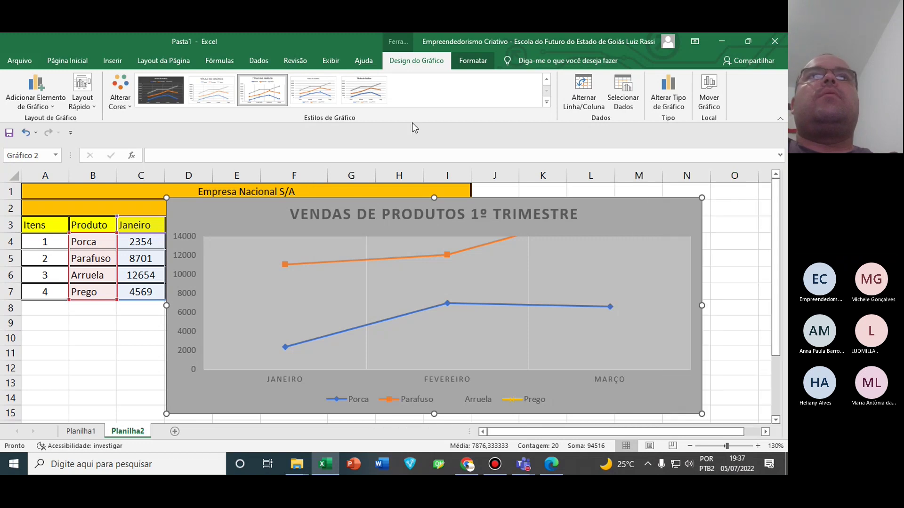
Set the chart area's fill back to white
left_click(472, 61)
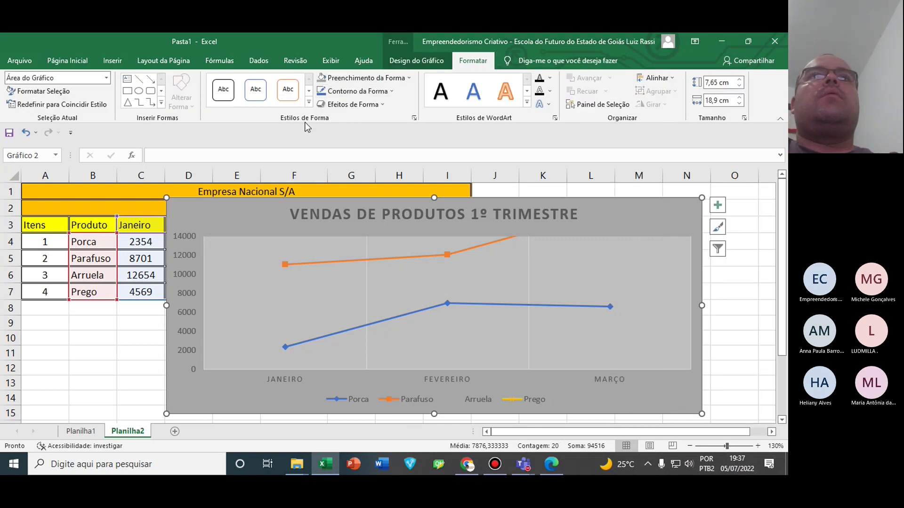
left_click(408, 78)
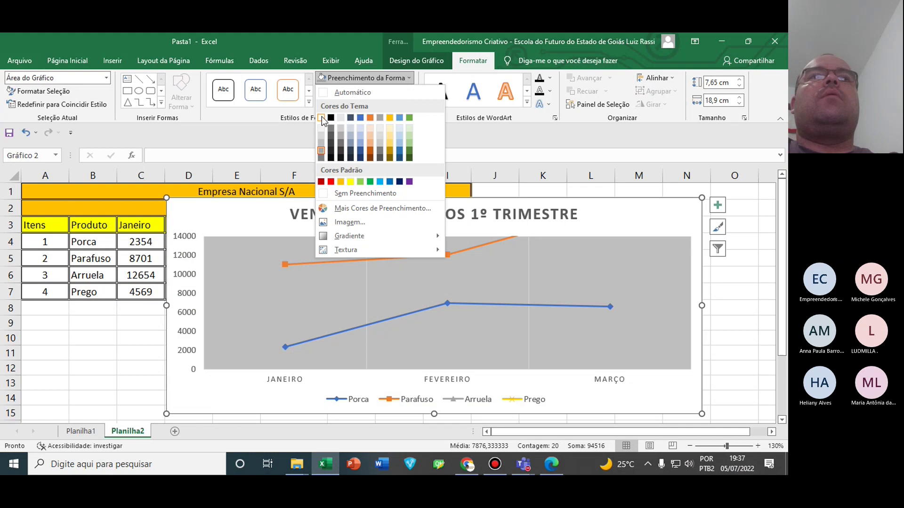
left_click(322, 118)
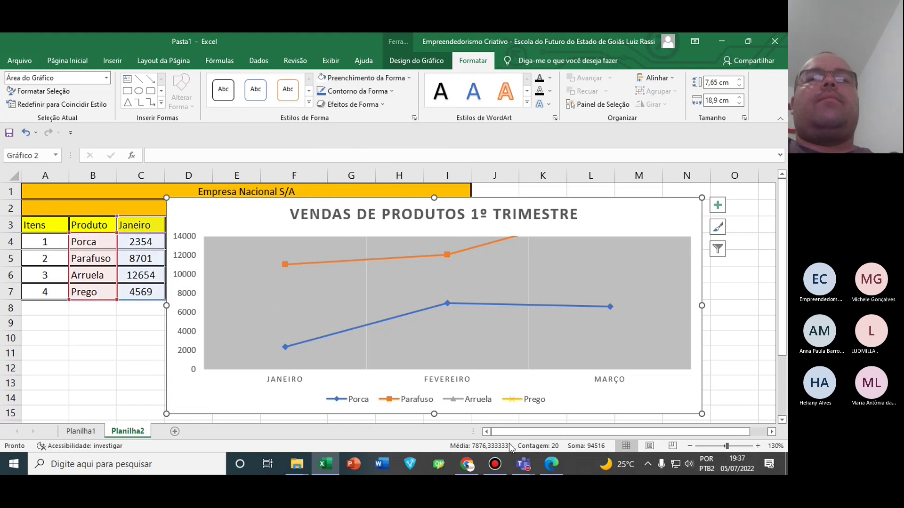
Check the PDF handout's chart again and give the plot area a black outline 1 pt thick
left_click(551, 464)
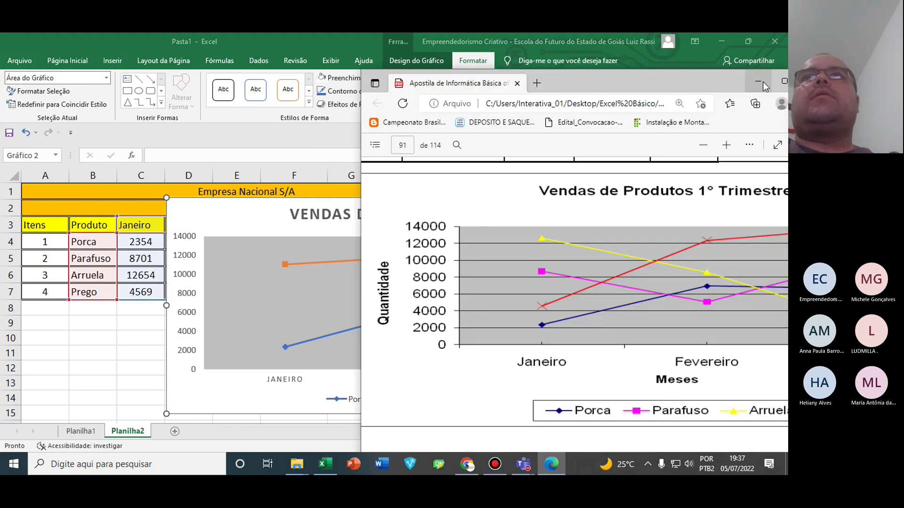
left_click(340, 264)
left_click(312, 299)
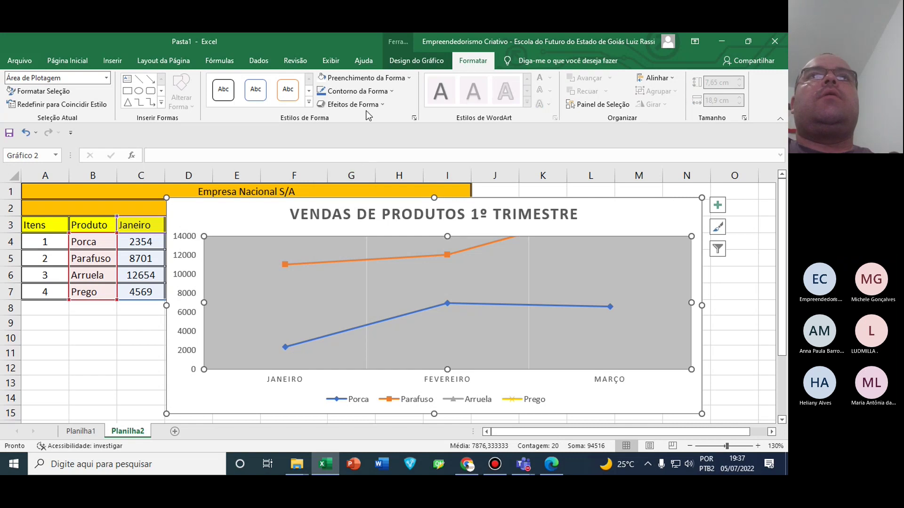
left_click(358, 91)
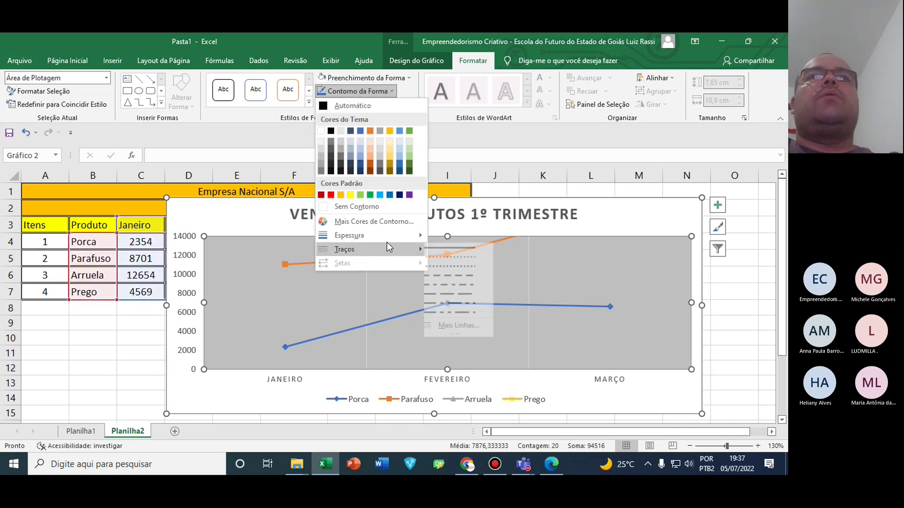
mouse_move(388, 240)
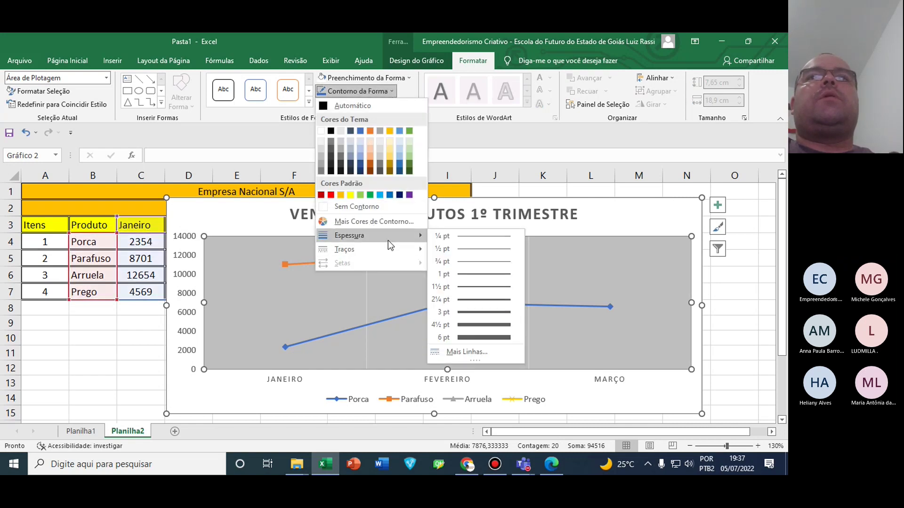
left_click(474, 274)
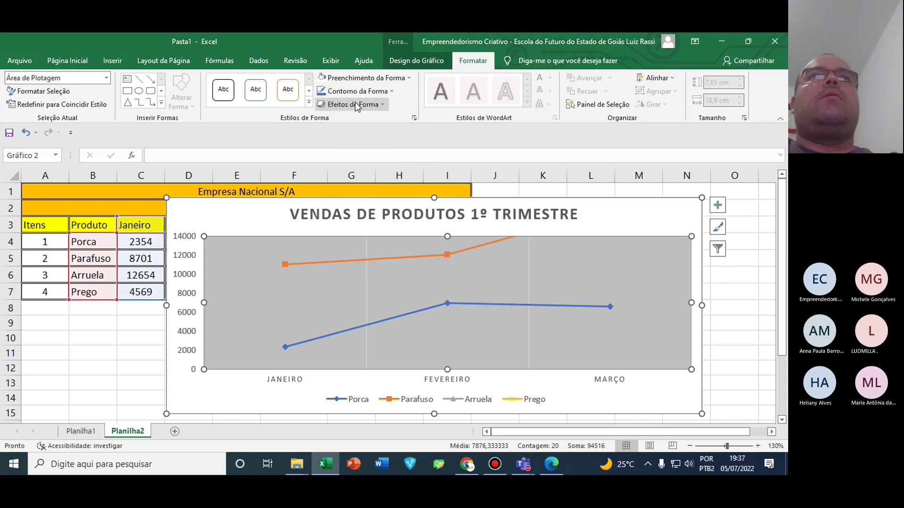
left_click(368, 93)
mouse_move(385, 240)
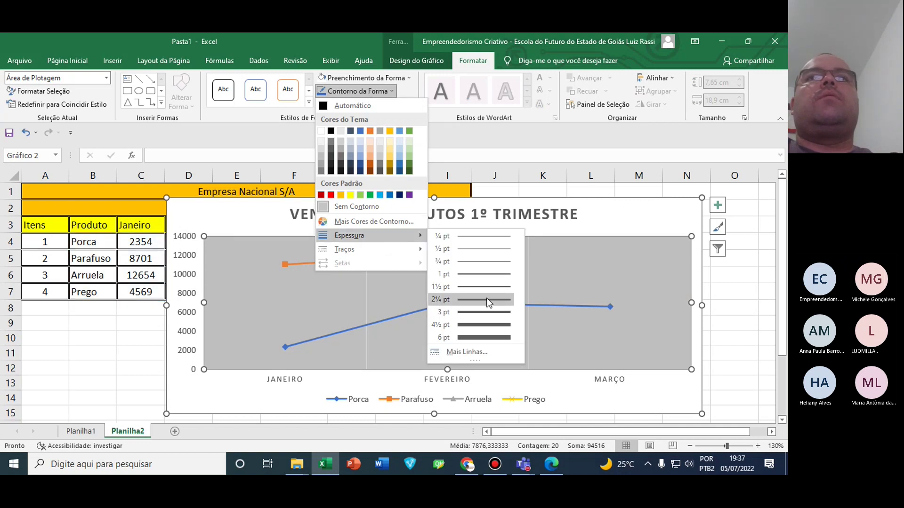
left_click(470, 276)
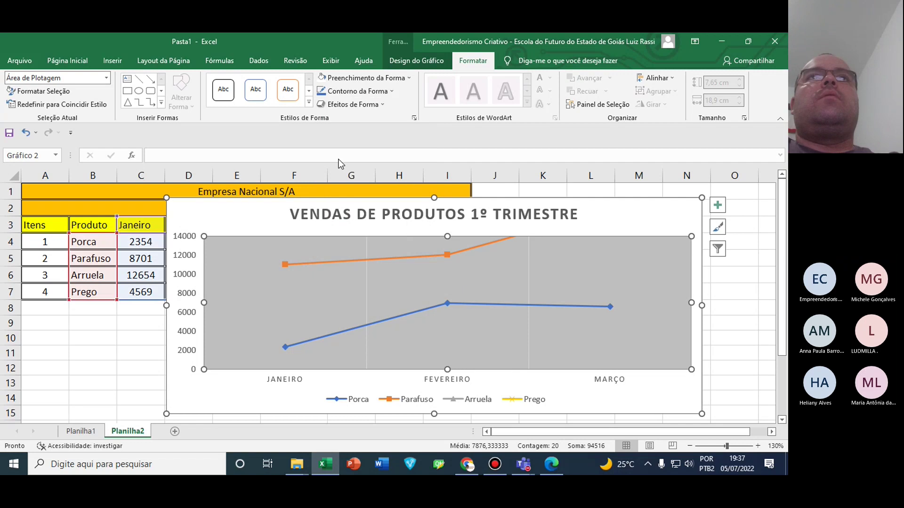
left_click(358, 93)
left_click(330, 131)
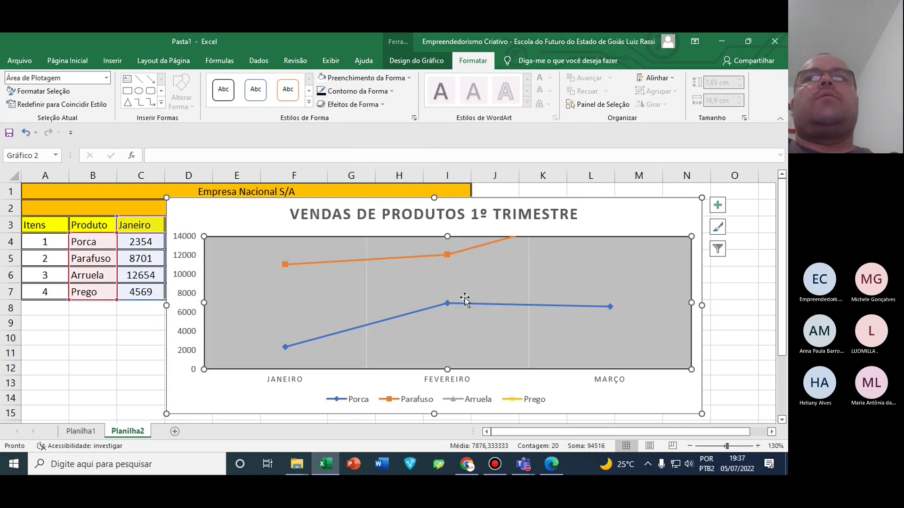
left_click(650, 226)
Open the plot area formatting, expand its border options and set the plot area's fill to Automático
left_click(306, 304)
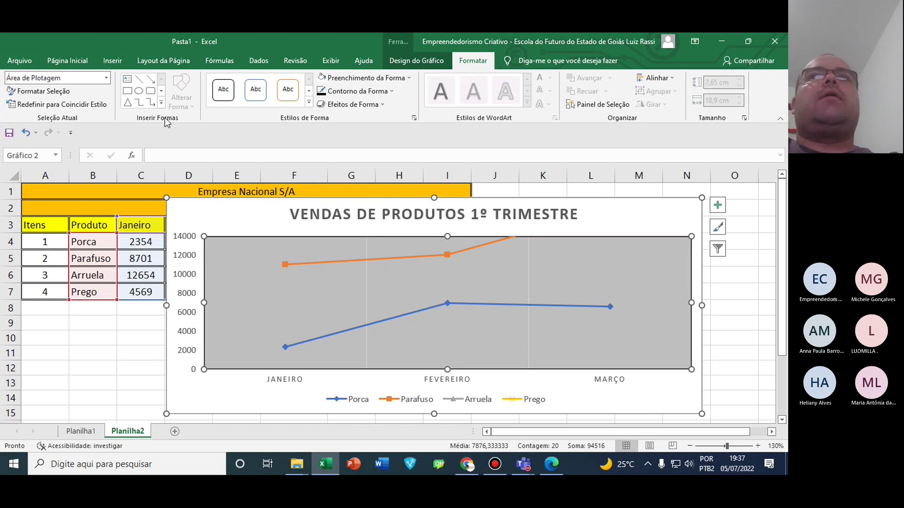
right_click(255, 280)
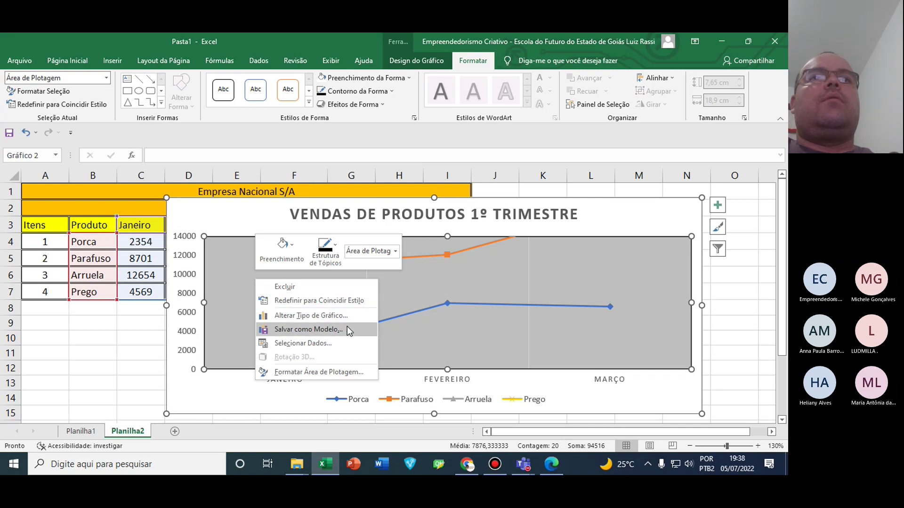
left_click(362, 372)
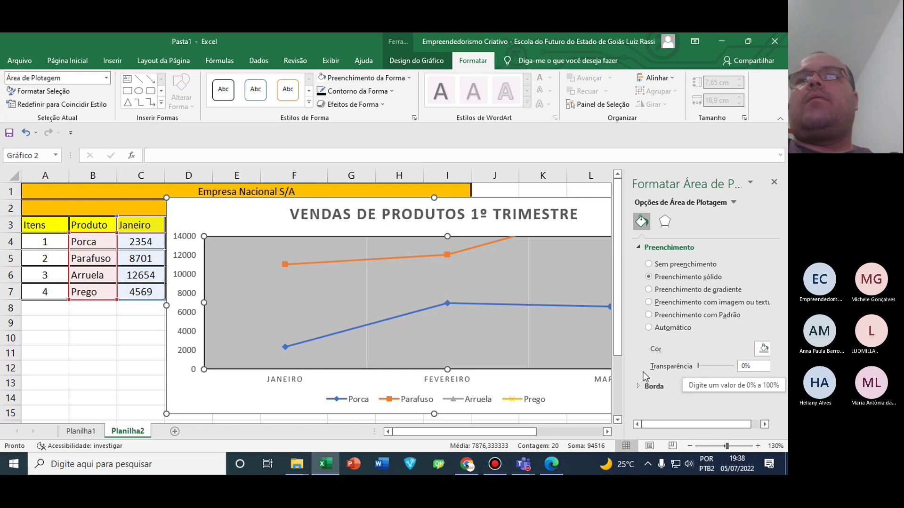
left_click(639, 387)
scroll(672, 324, "down", 2)
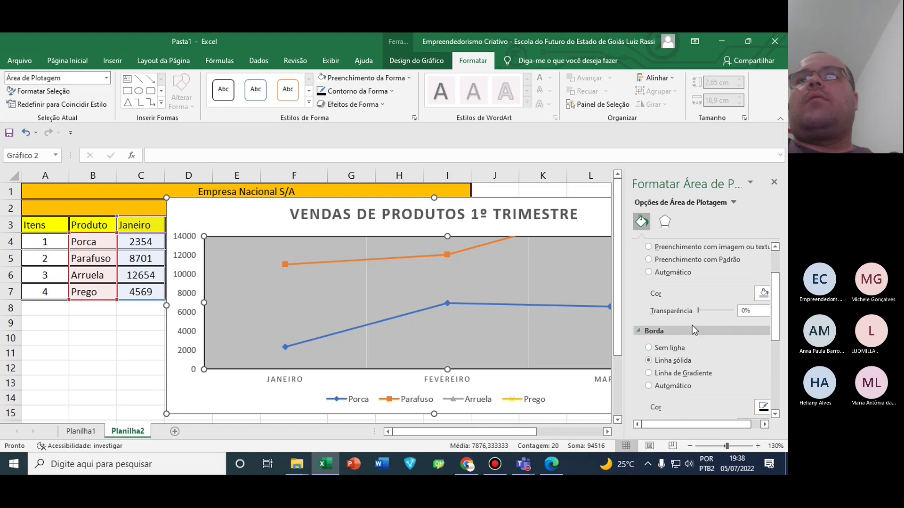
left_click(670, 280)
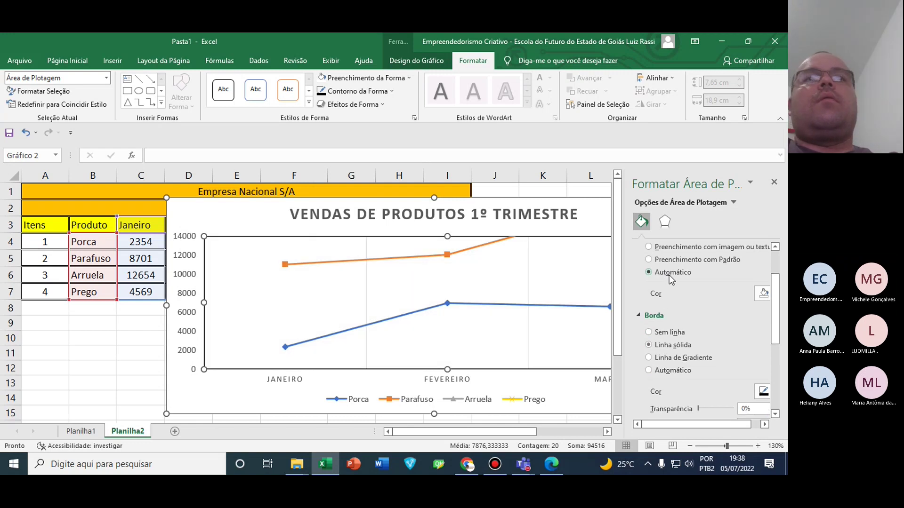